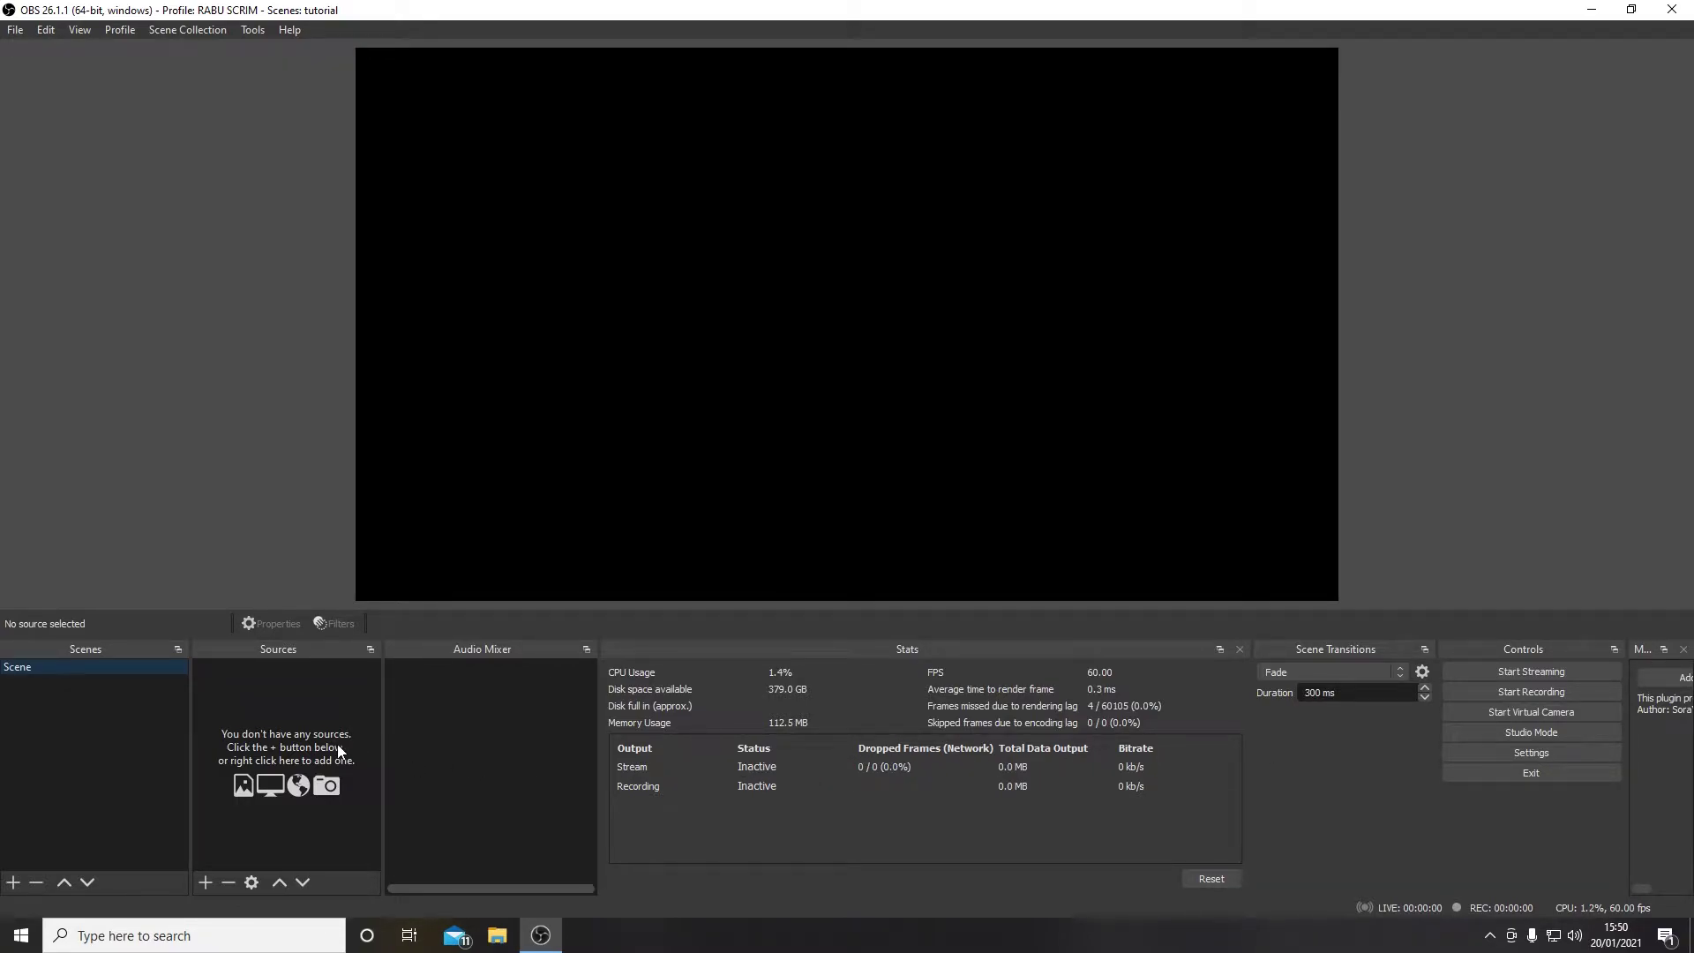
Rename the existing scene as RECORD
right_click(158, 667)
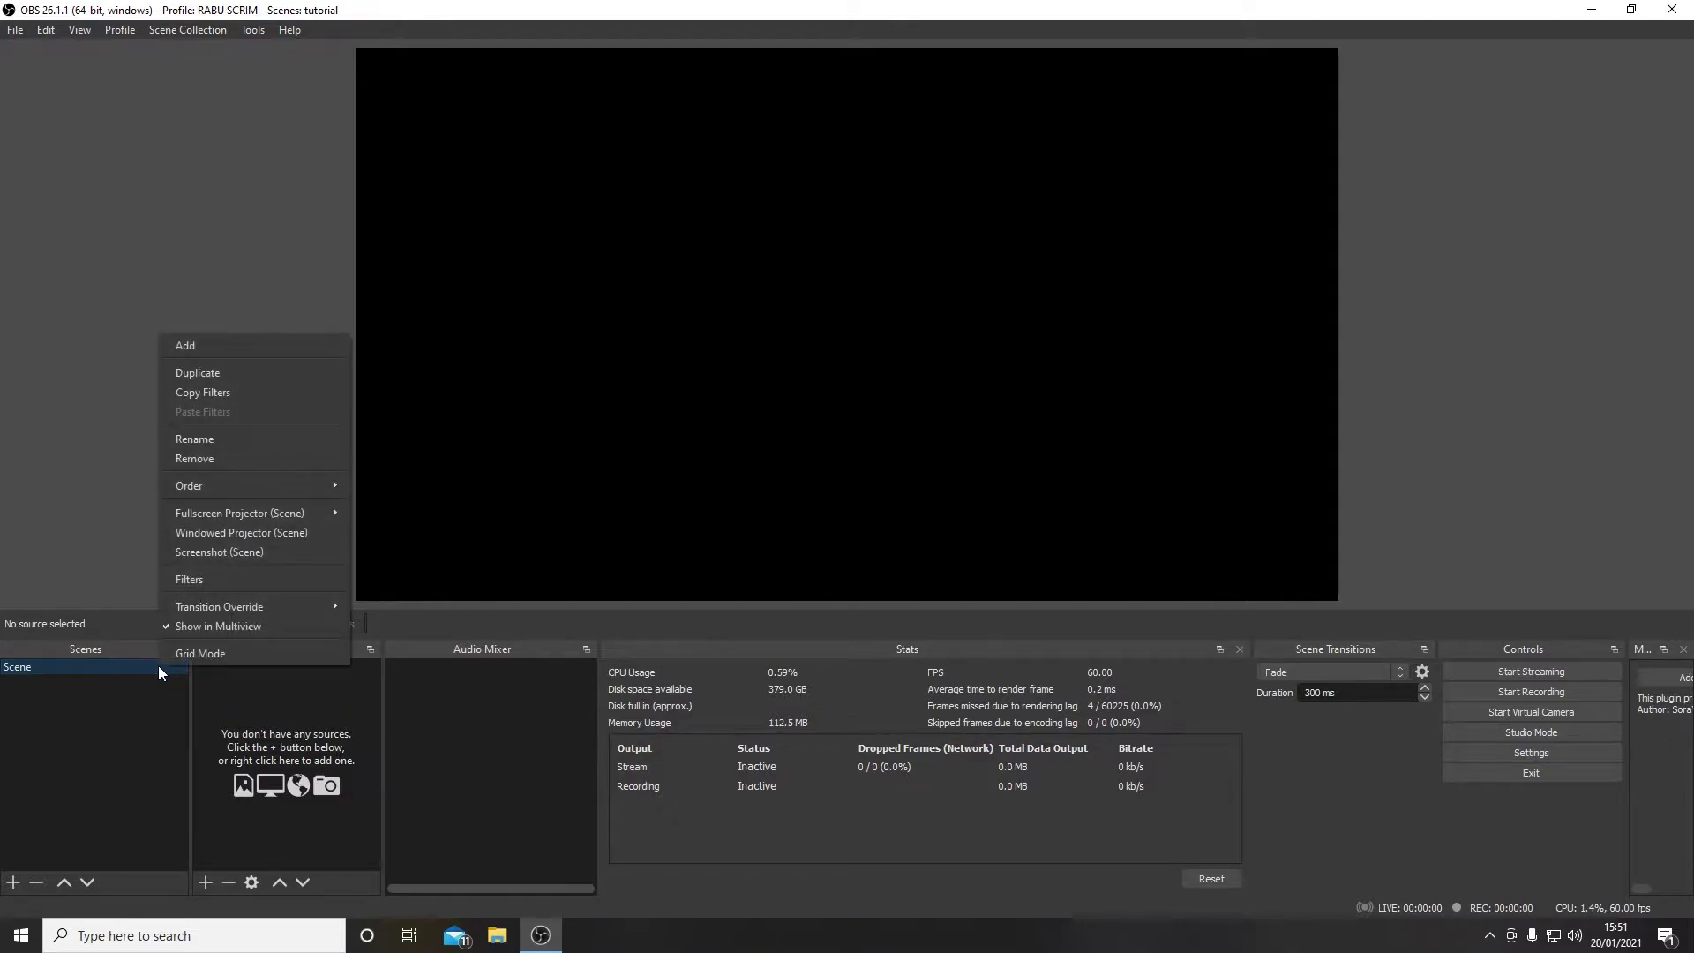
left_click(258, 446)
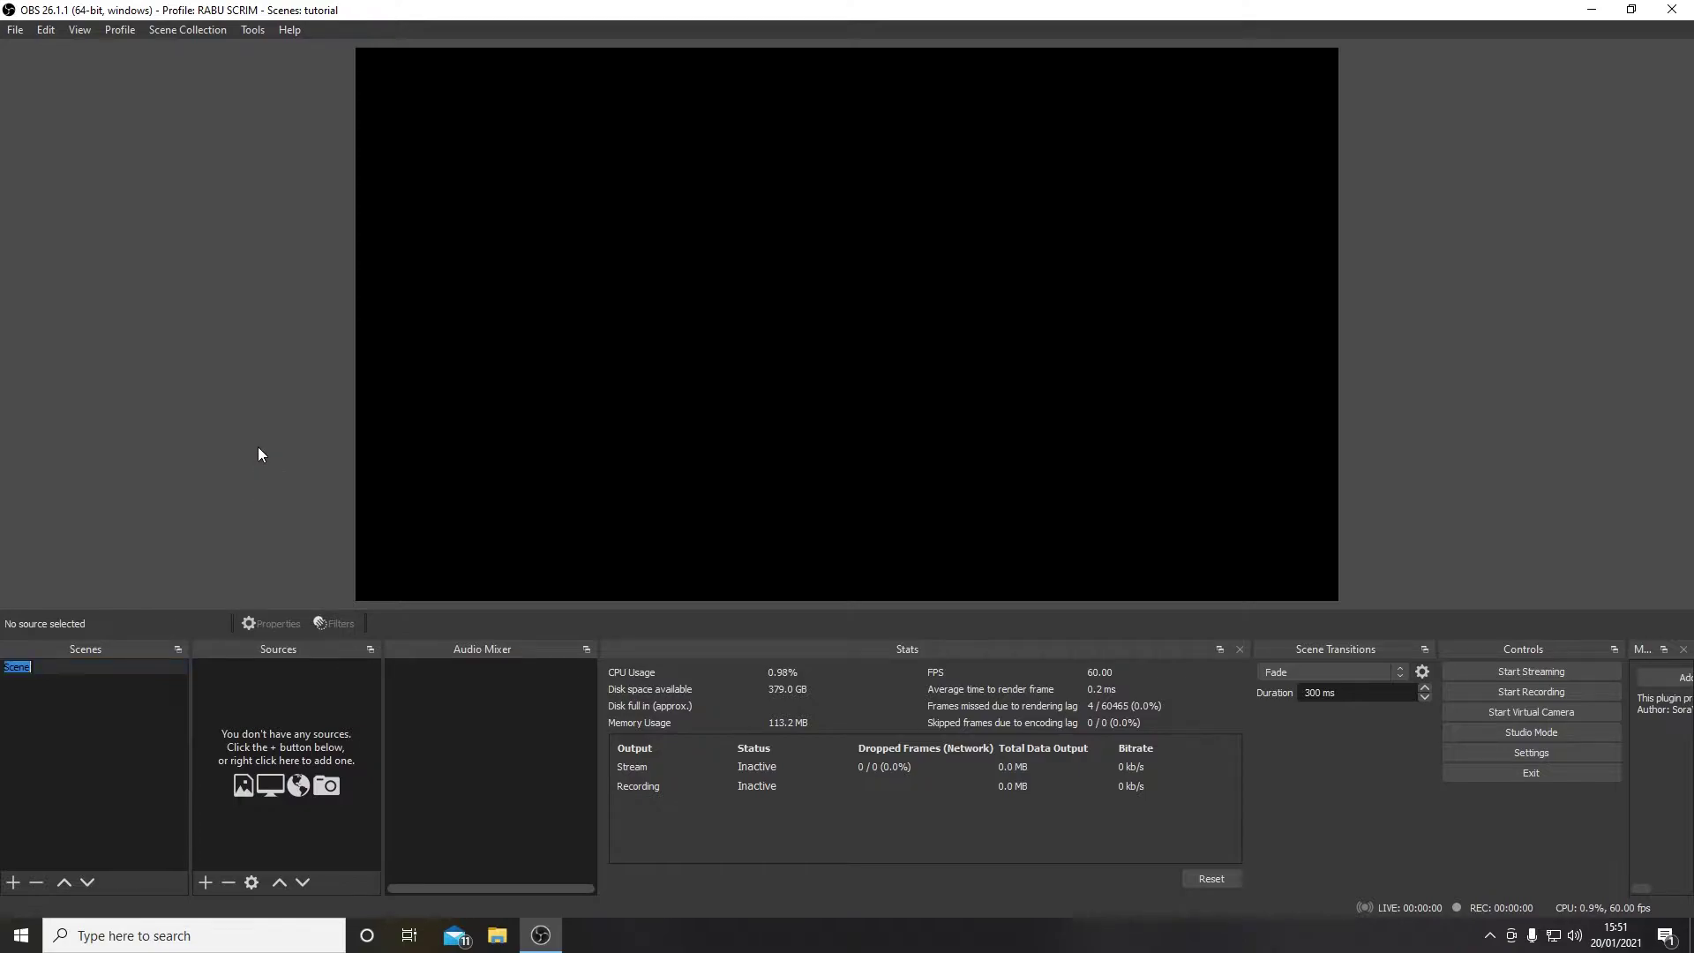
type("RECORD")
key("Return")
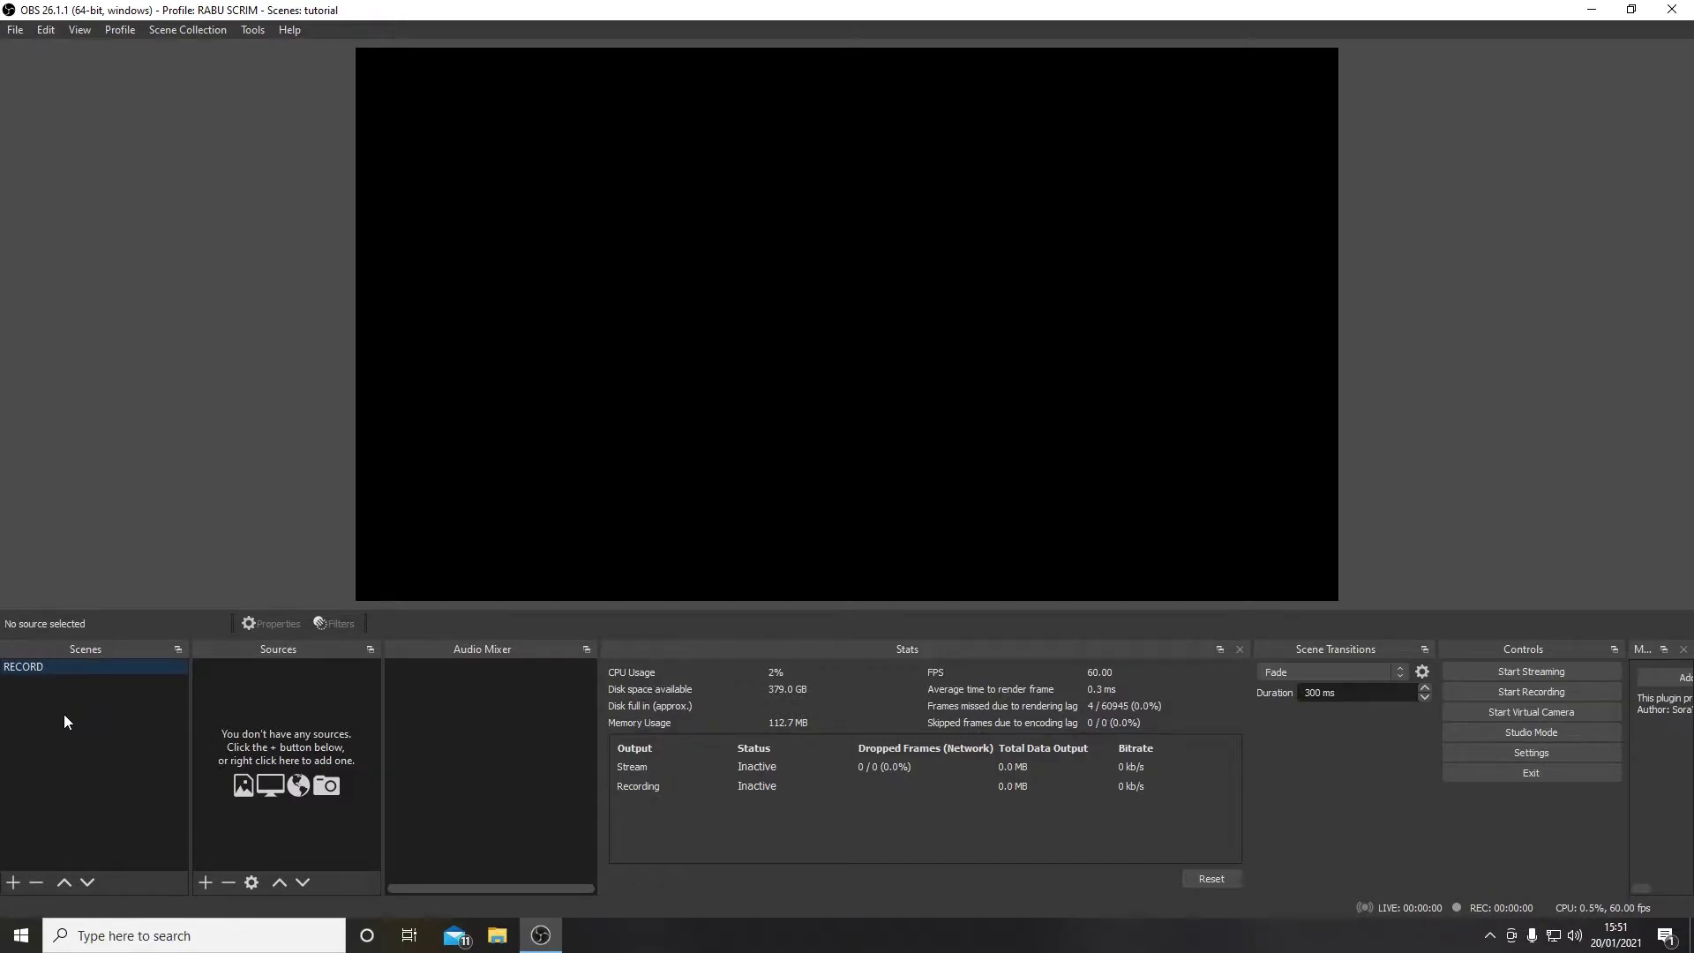
Add a new Window Capture source with the default name to the RECORD scene
left_click(200, 883)
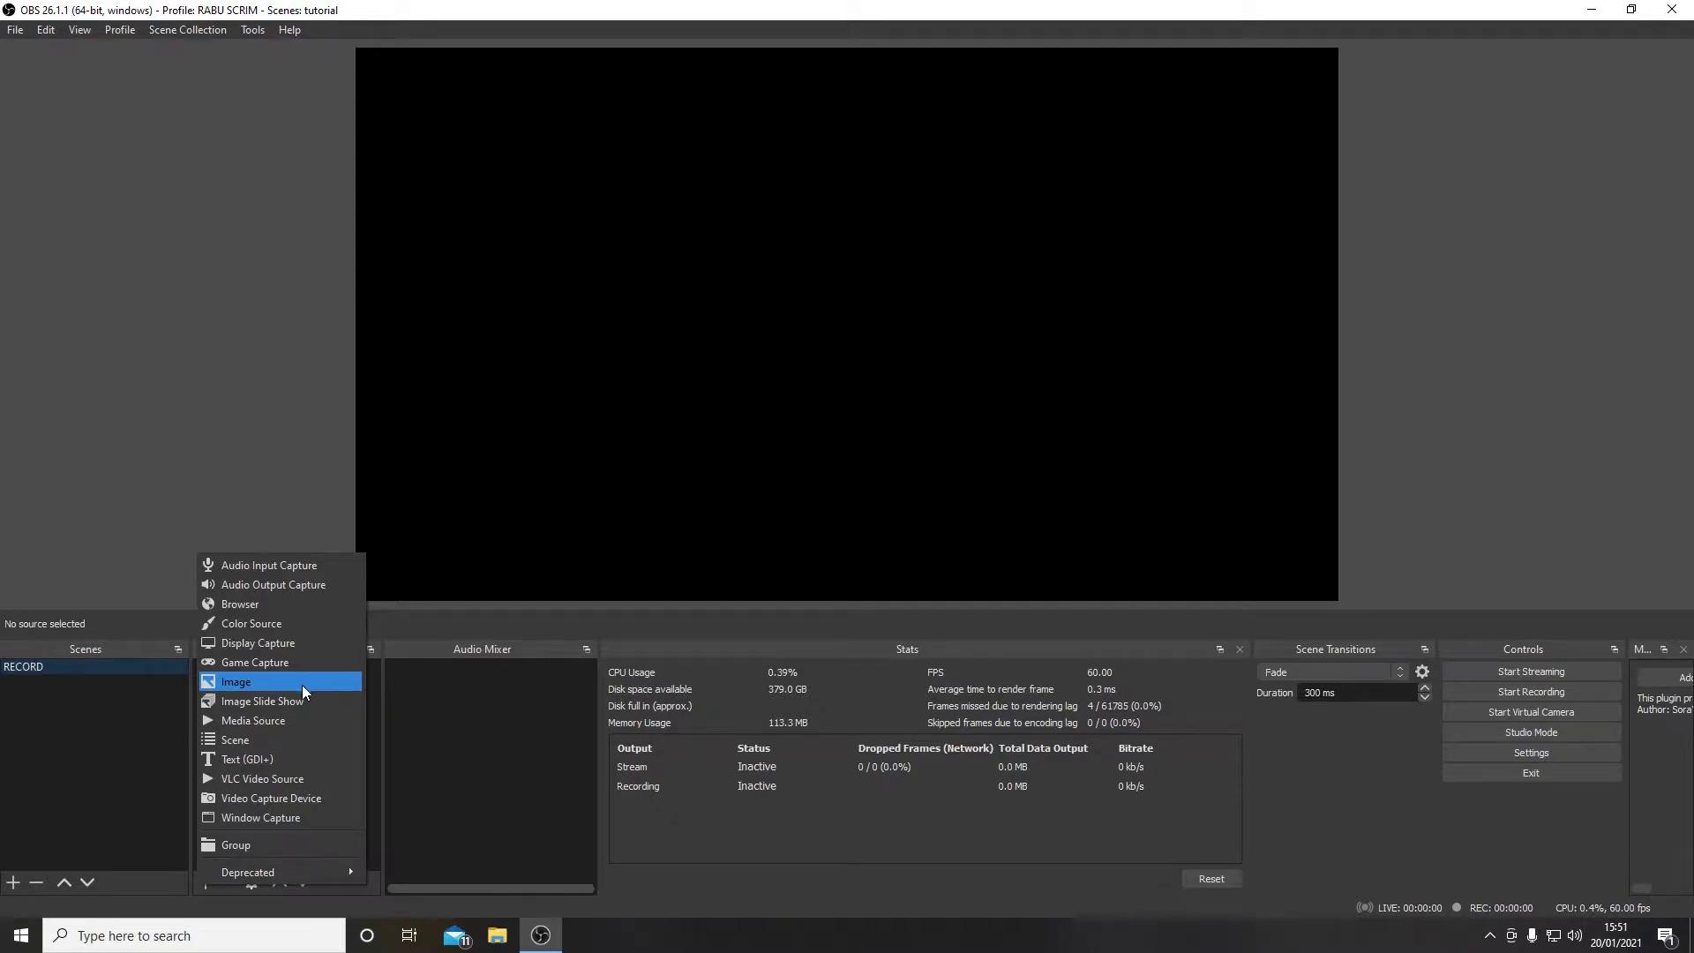
left_click(136, 731)
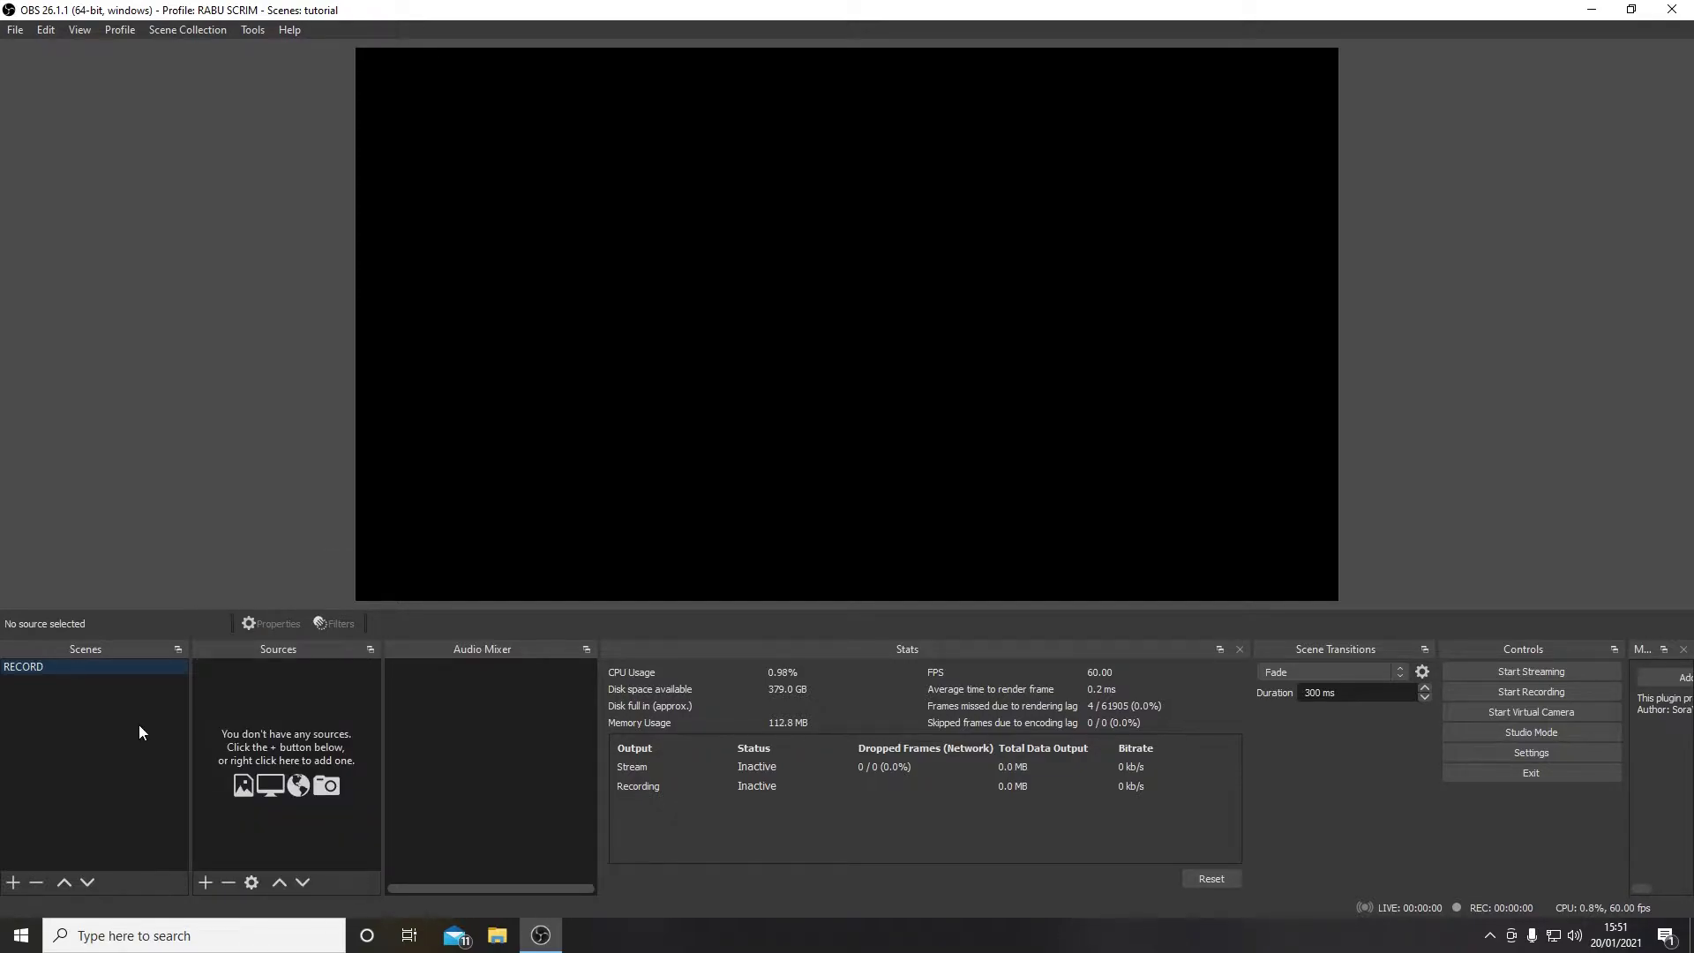
left_click(205, 881)
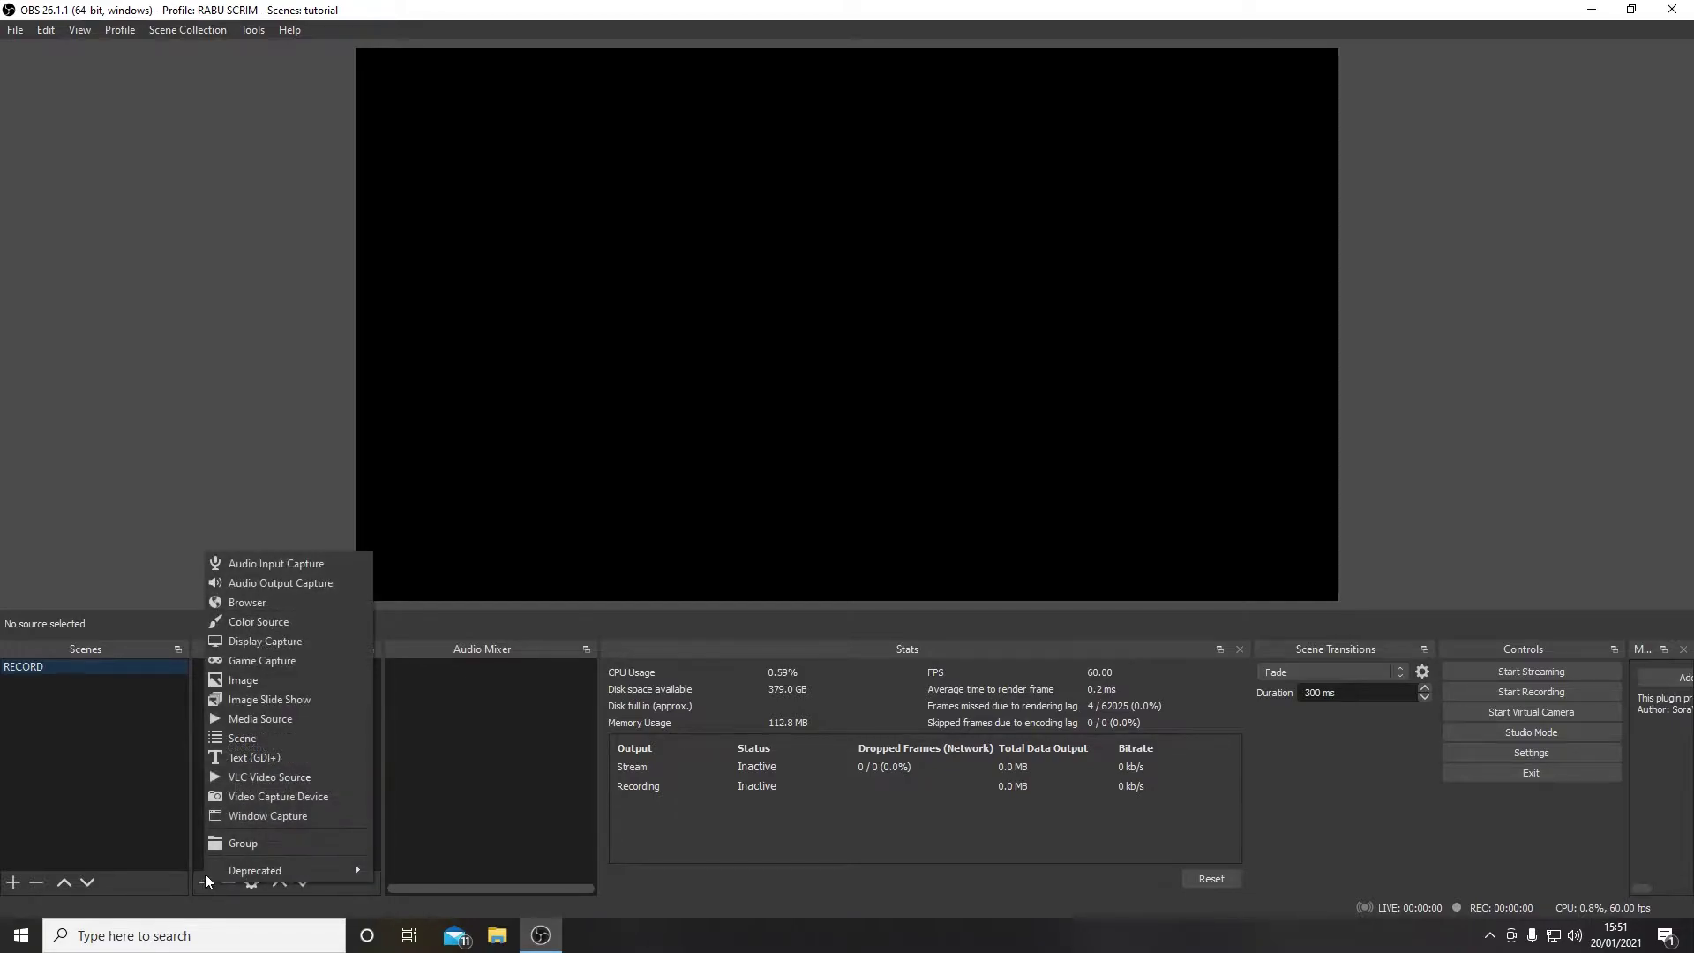
left_click(262, 815)
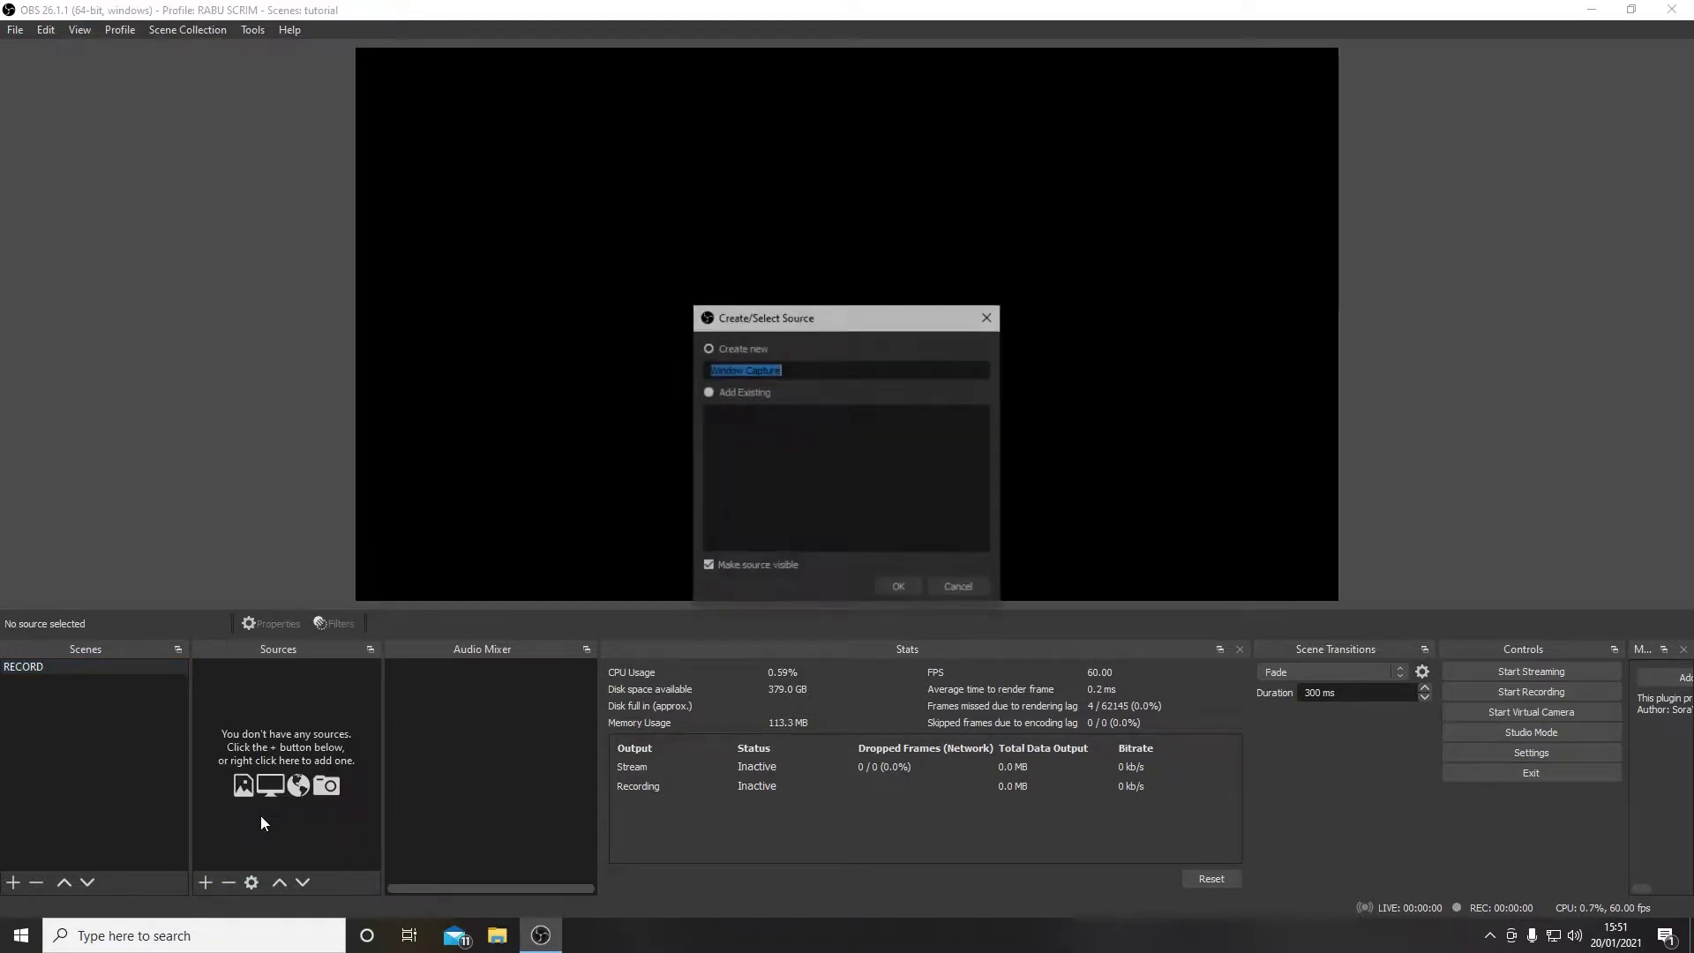
left_click(895, 589)
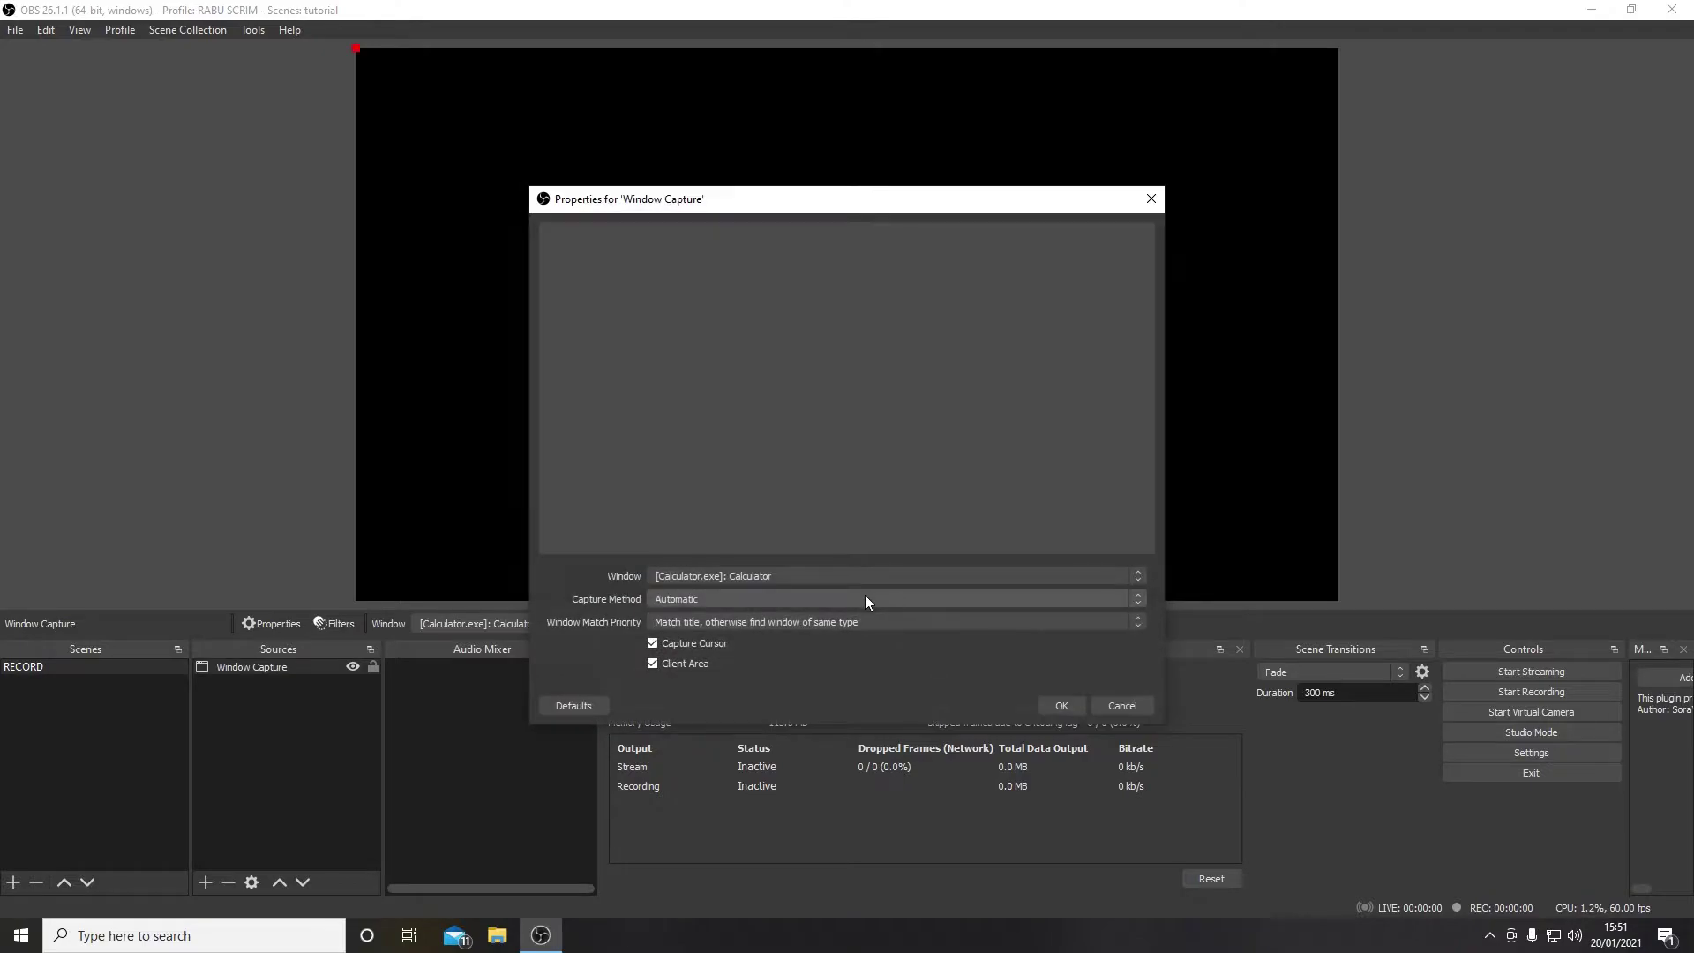
Review the windows offered for the Window Capture source and close its properties without applying changes
left_click(907, 574)
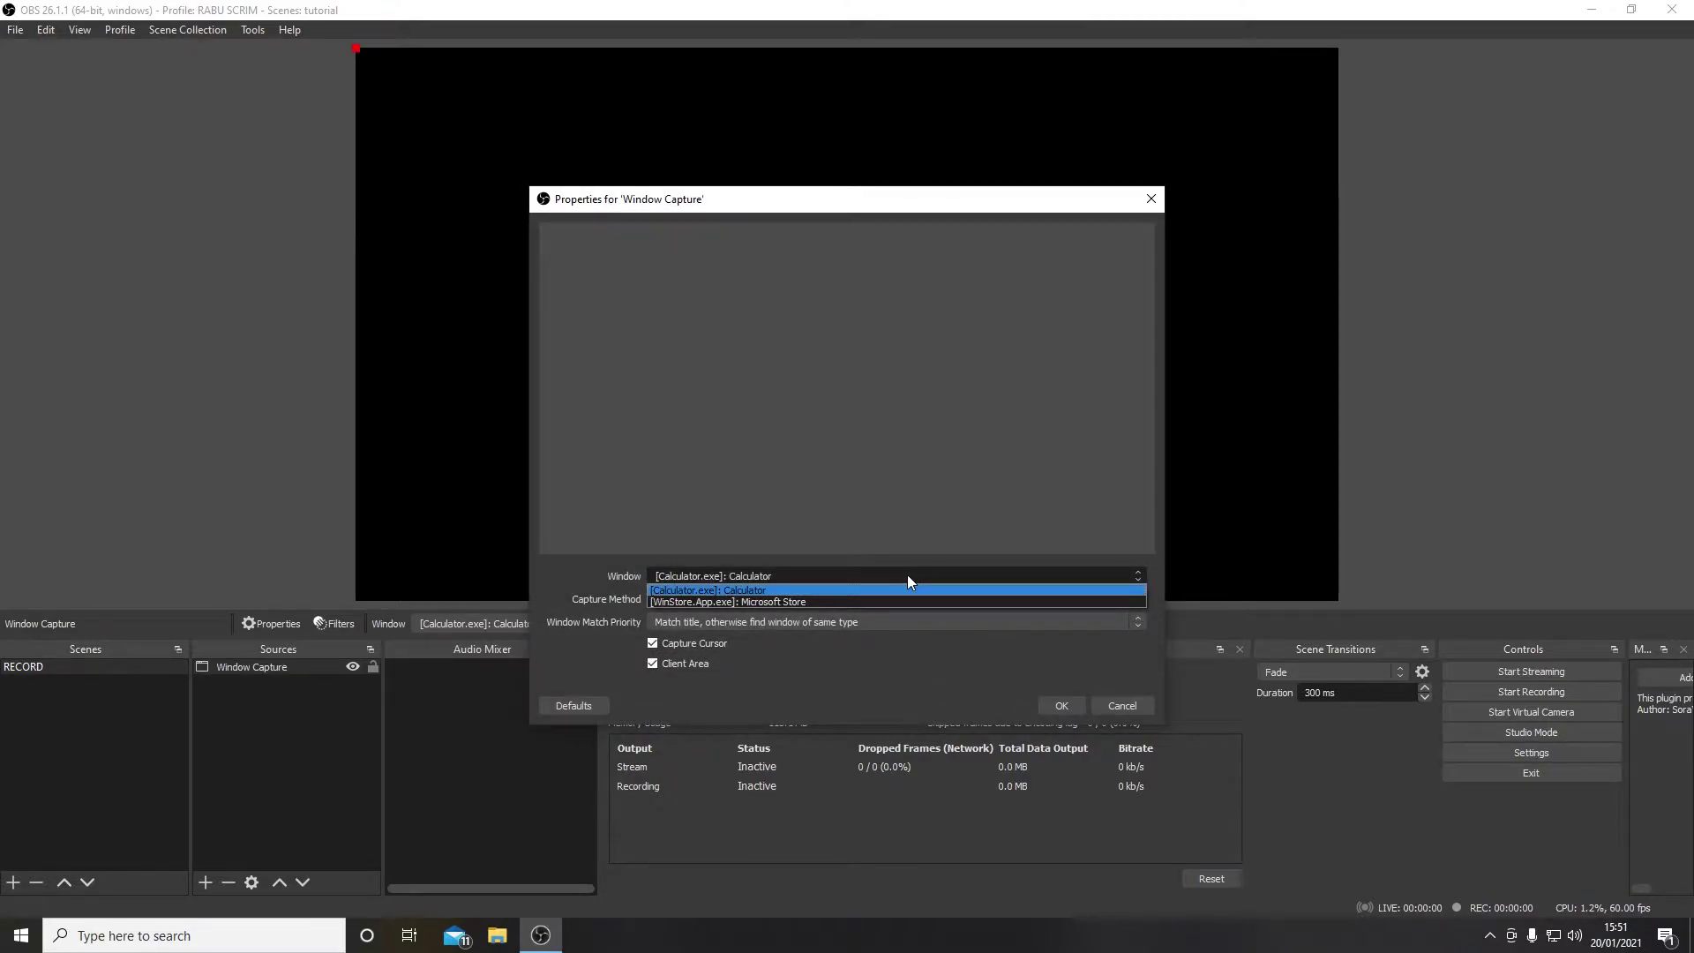
left_click(907, 574)
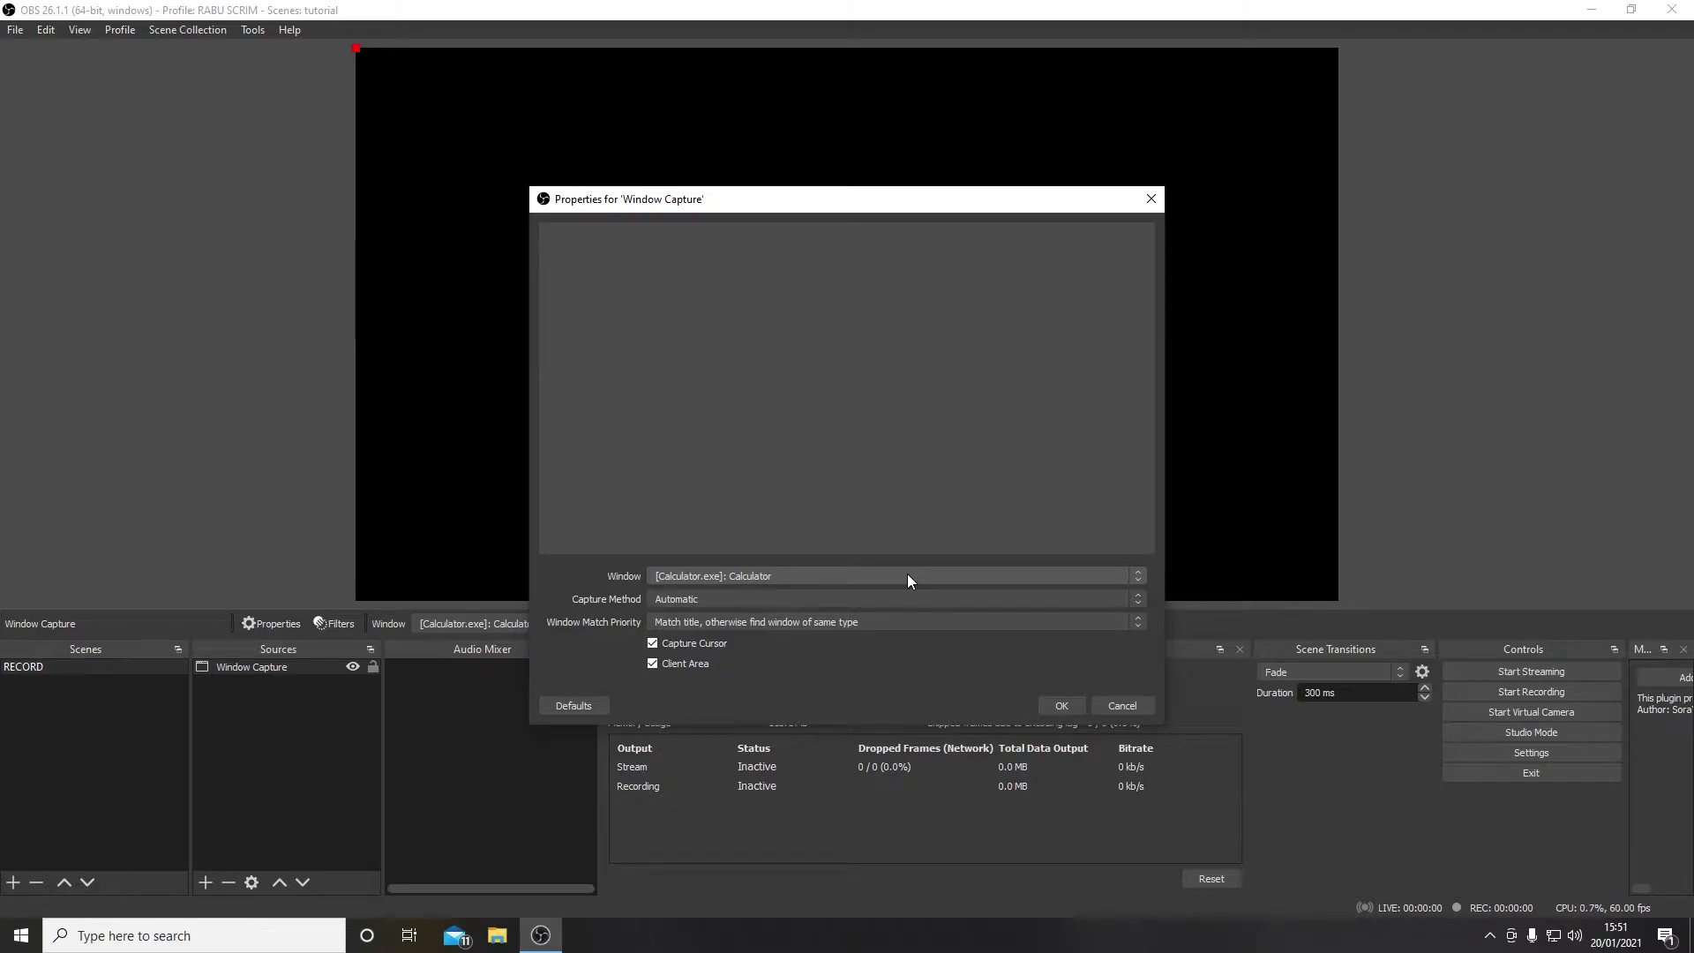
left_click(907, 574)
left_click(907, 575)
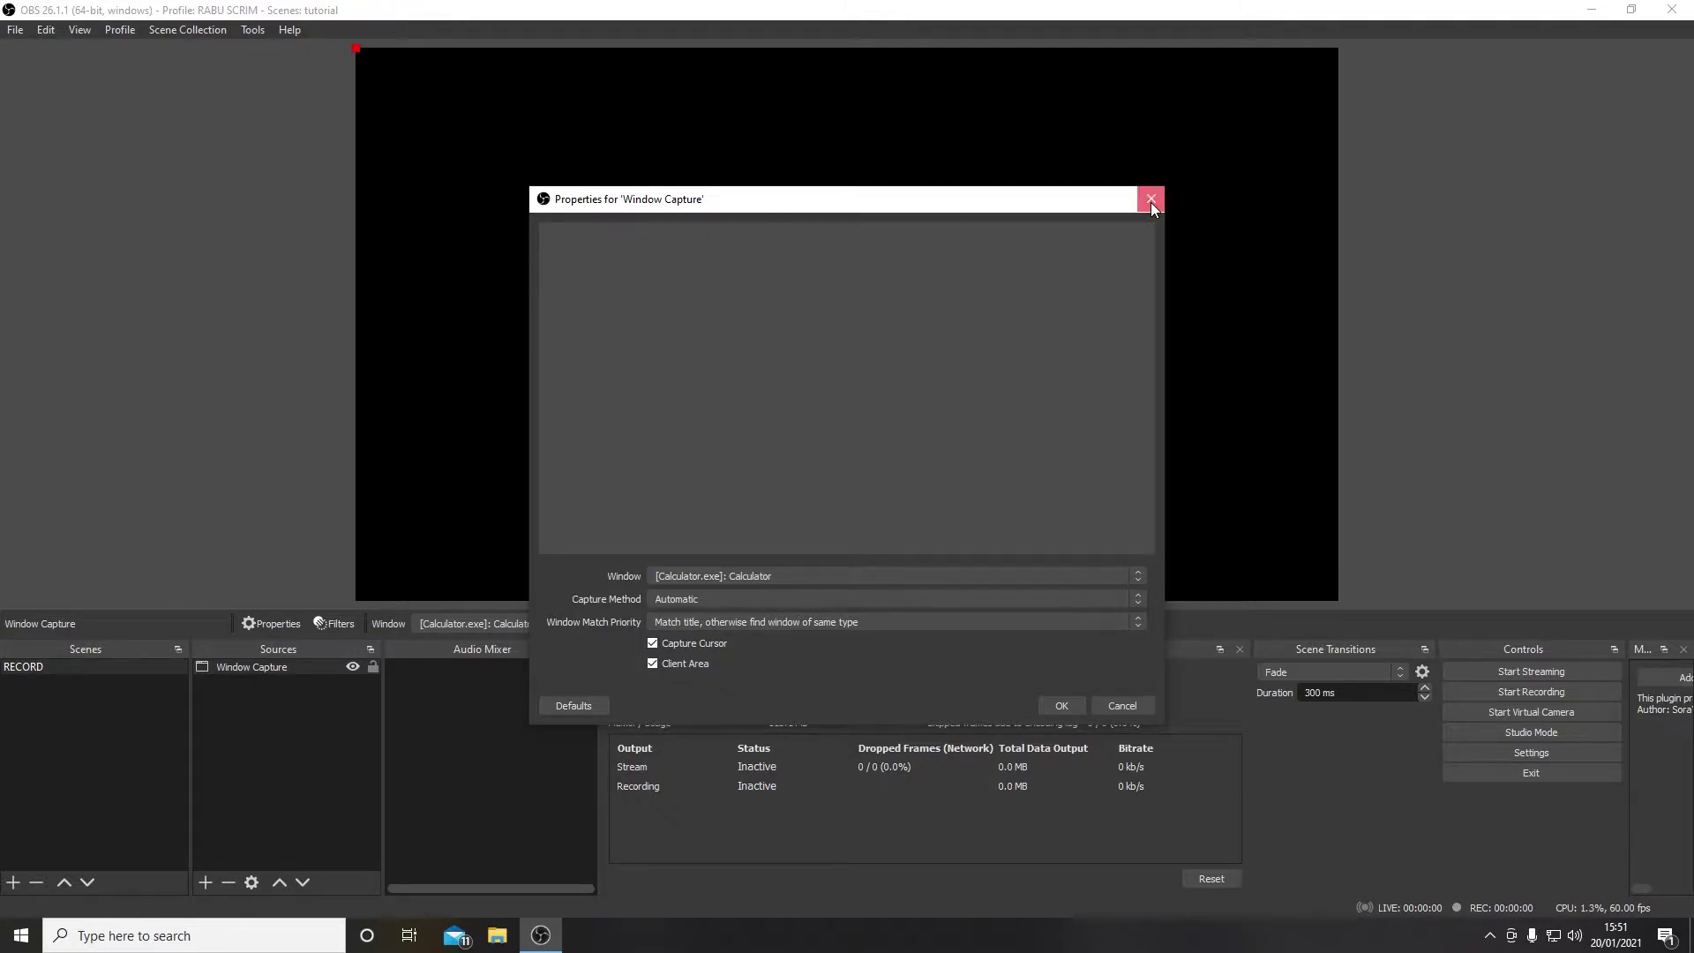
left_click(968, 571)
left_click(913, 580)
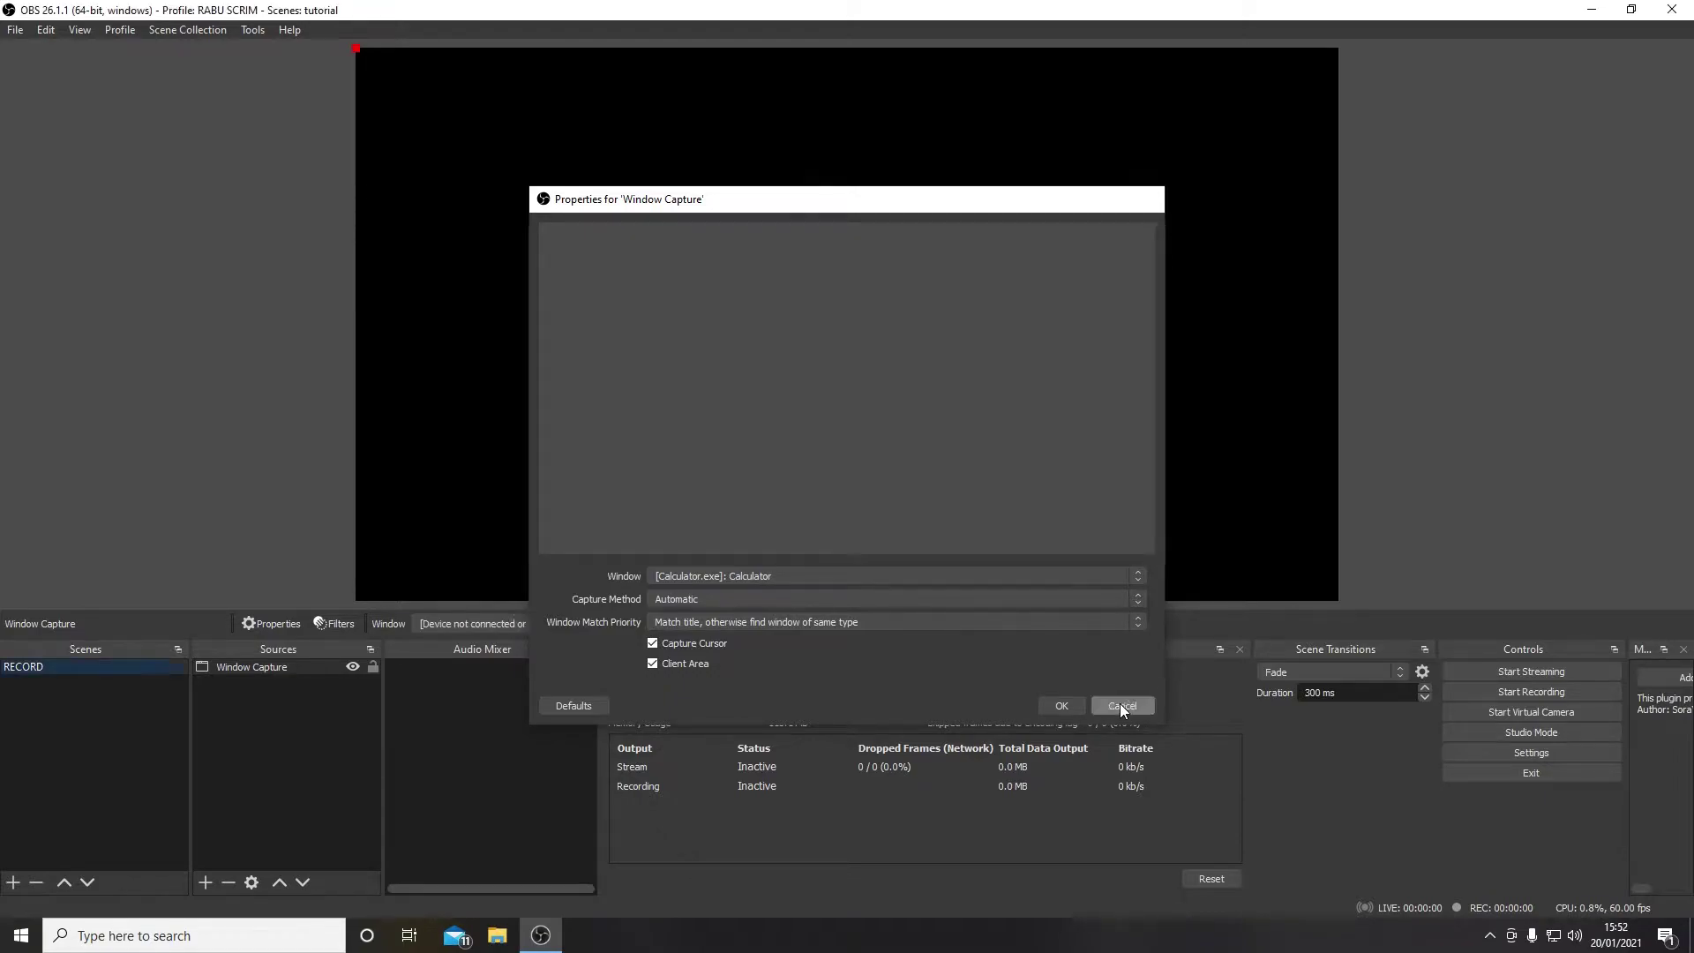
left_click(1120, 705)
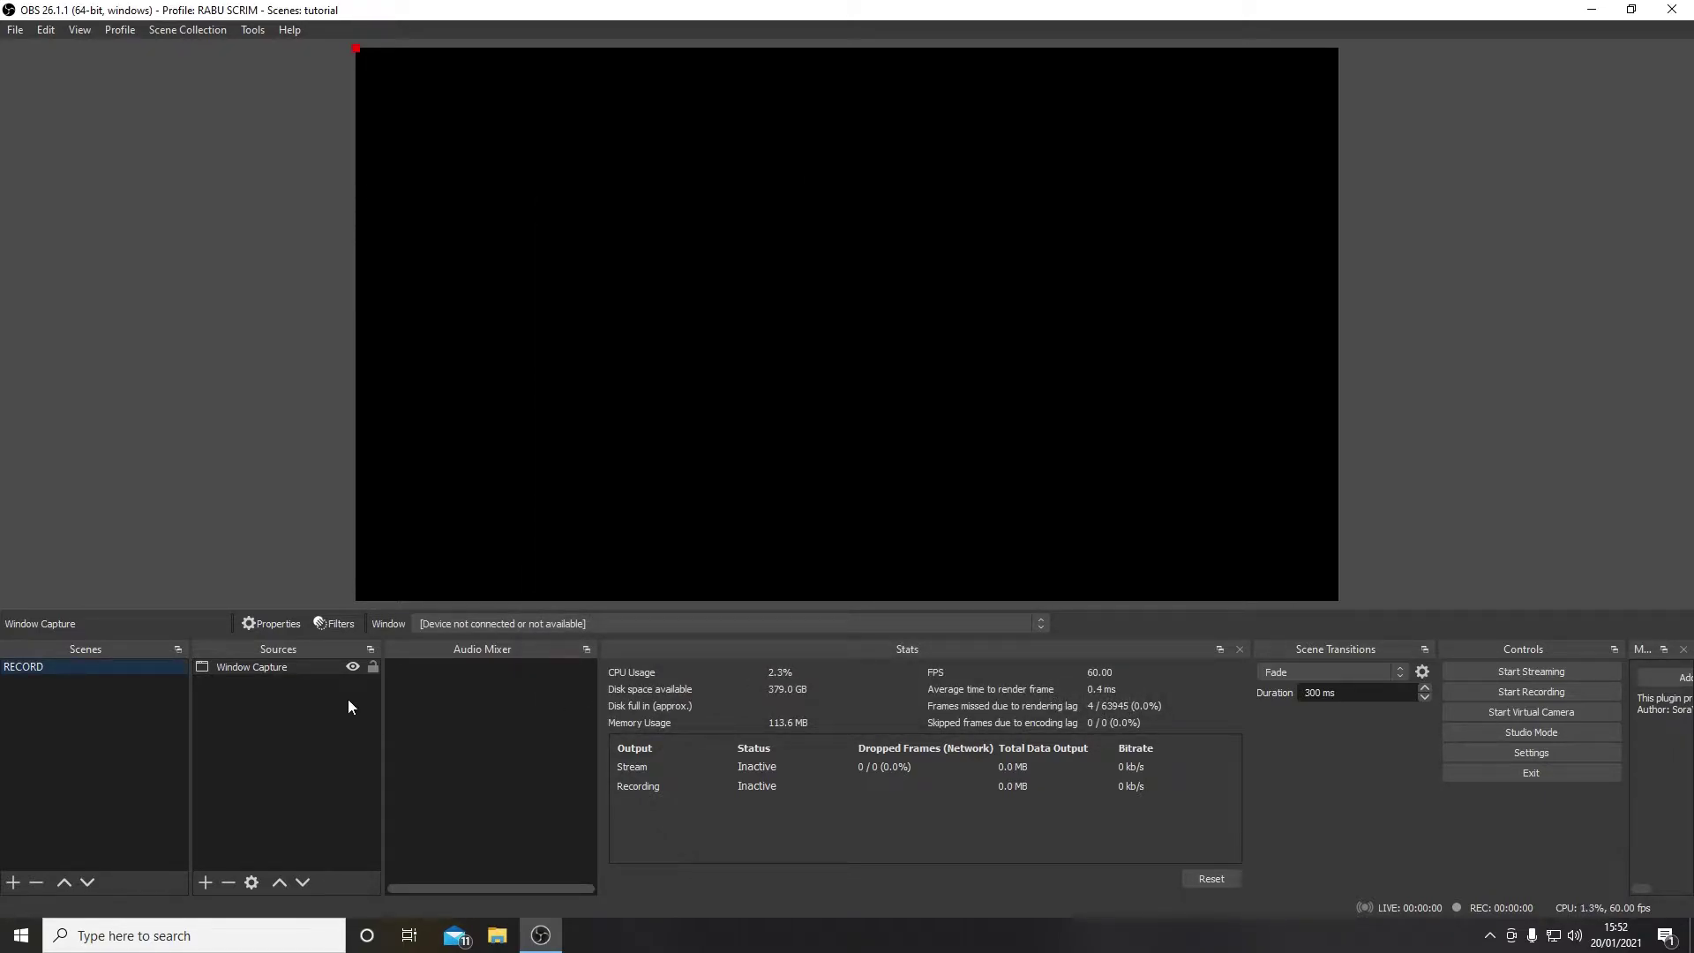
Add a new Game Capture source with the default name and move its properties window slightly higher
left_click(206, 883)
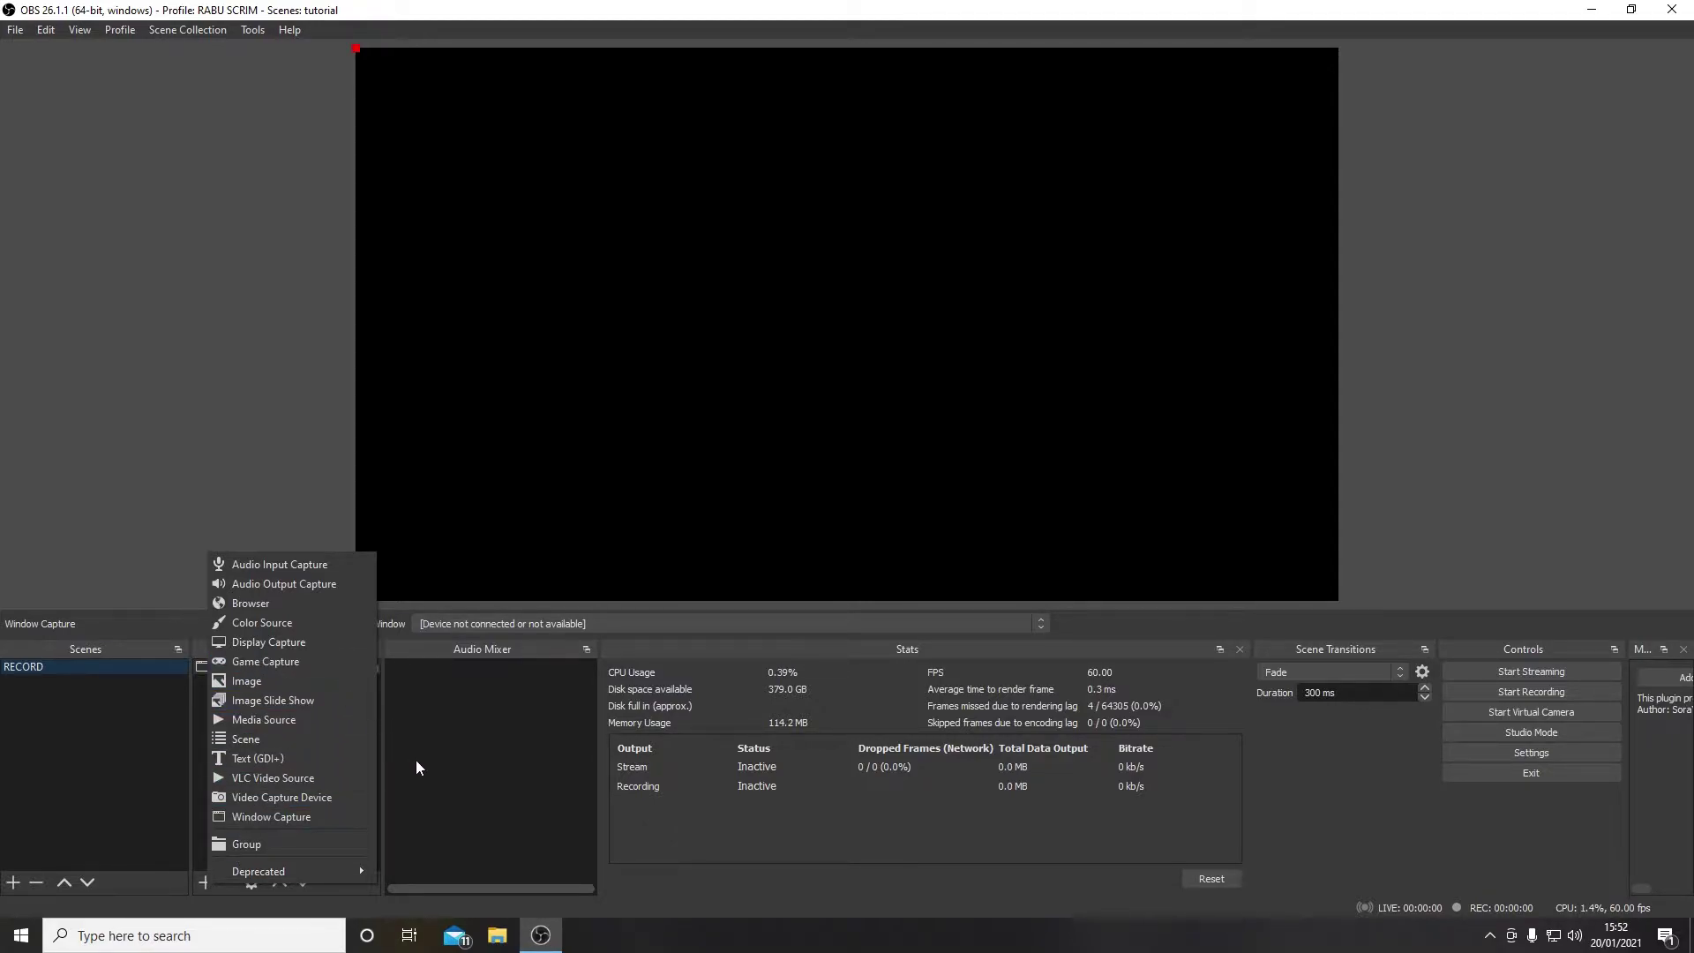
left_click(347, 663)
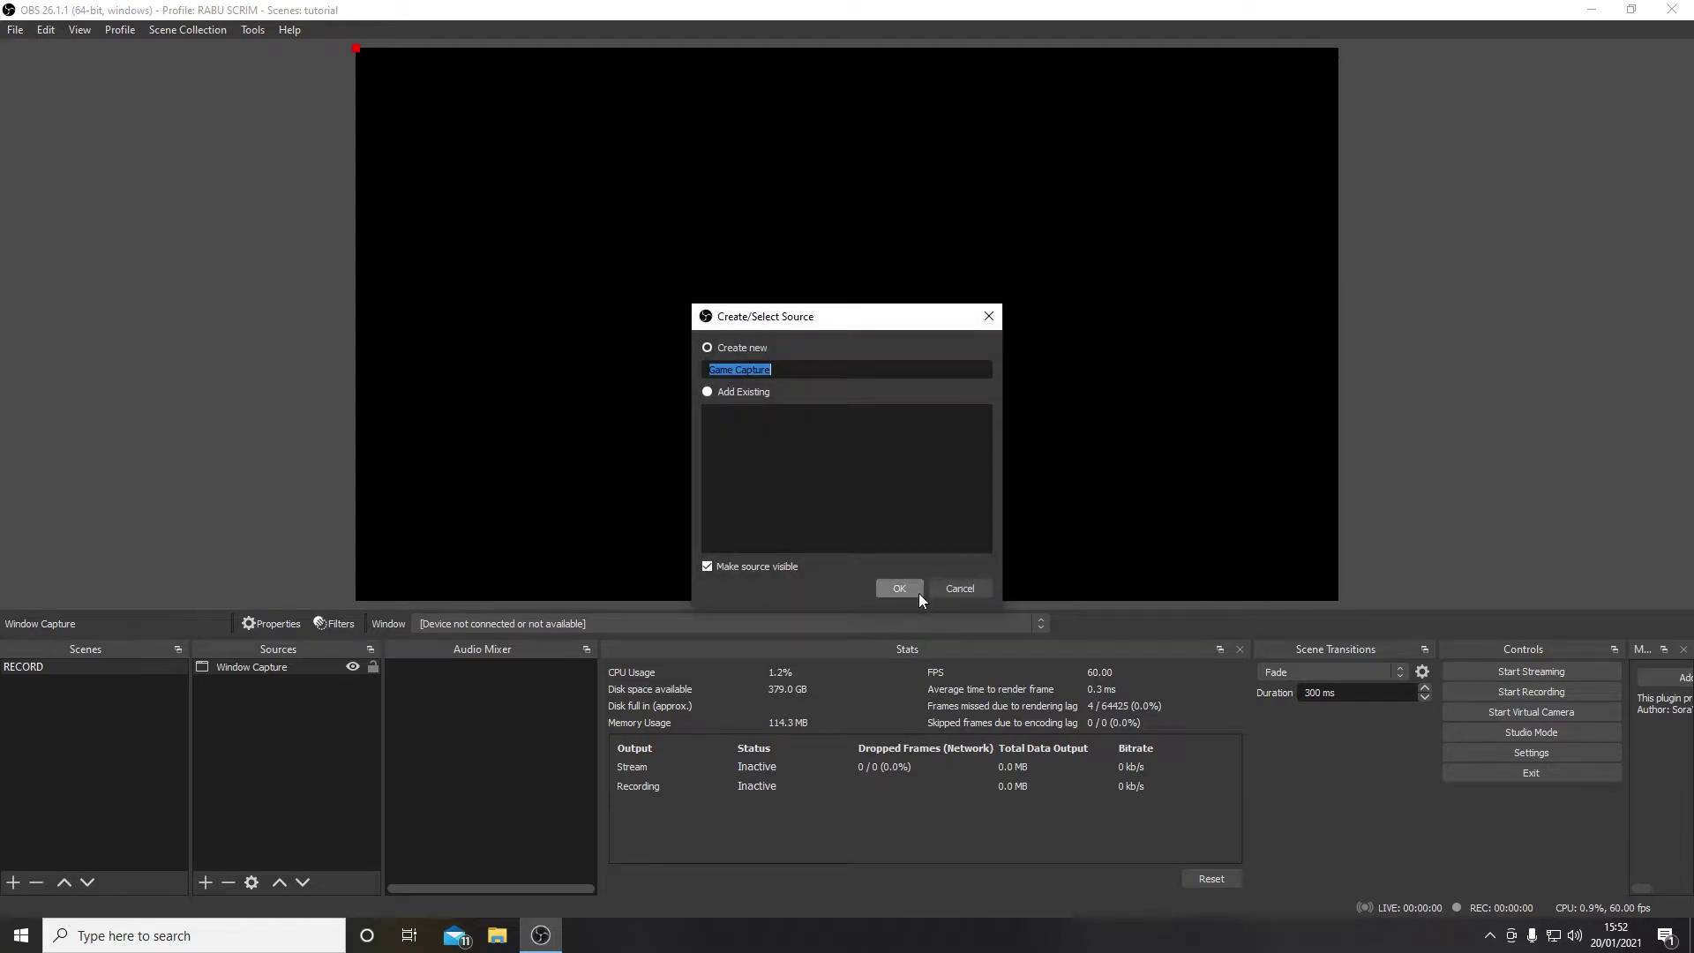
left_click(902, 586)
left_click_drag(1071, 201, 1073, 147)
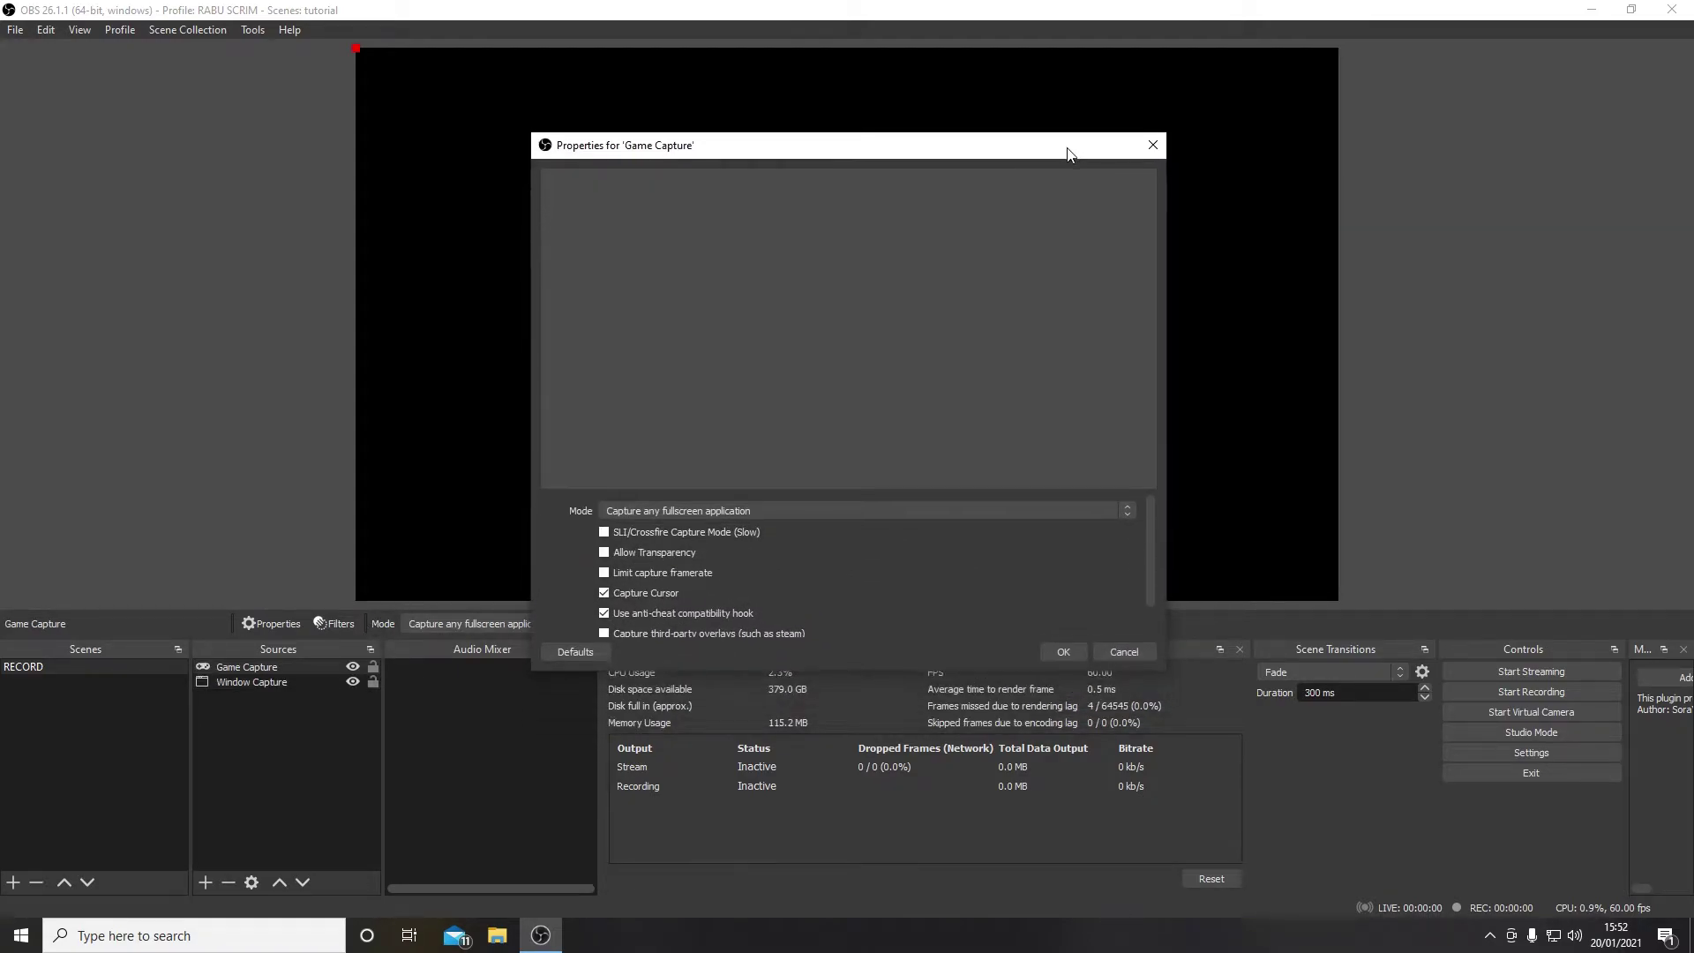
Examine the Game Capture options and the available hook rates, keeping Normal (recommended) selected
left_click_drag(1152, 544, 1152, 543)
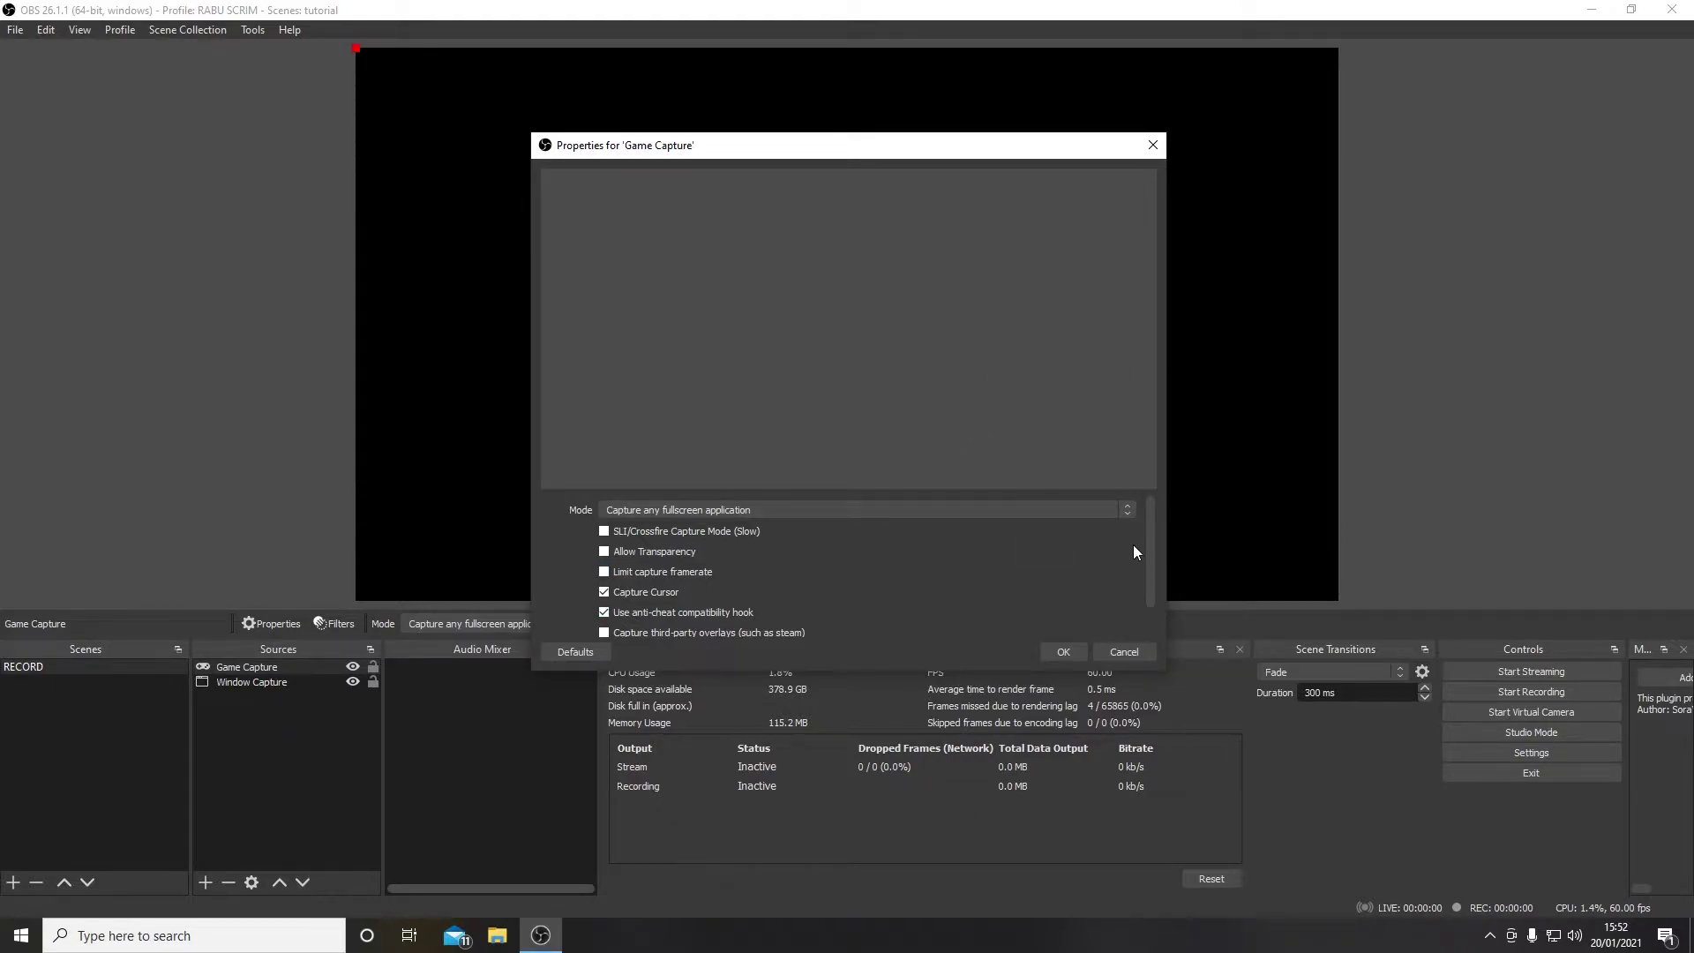
left_click_drag(1147, 554, 1141, 590)
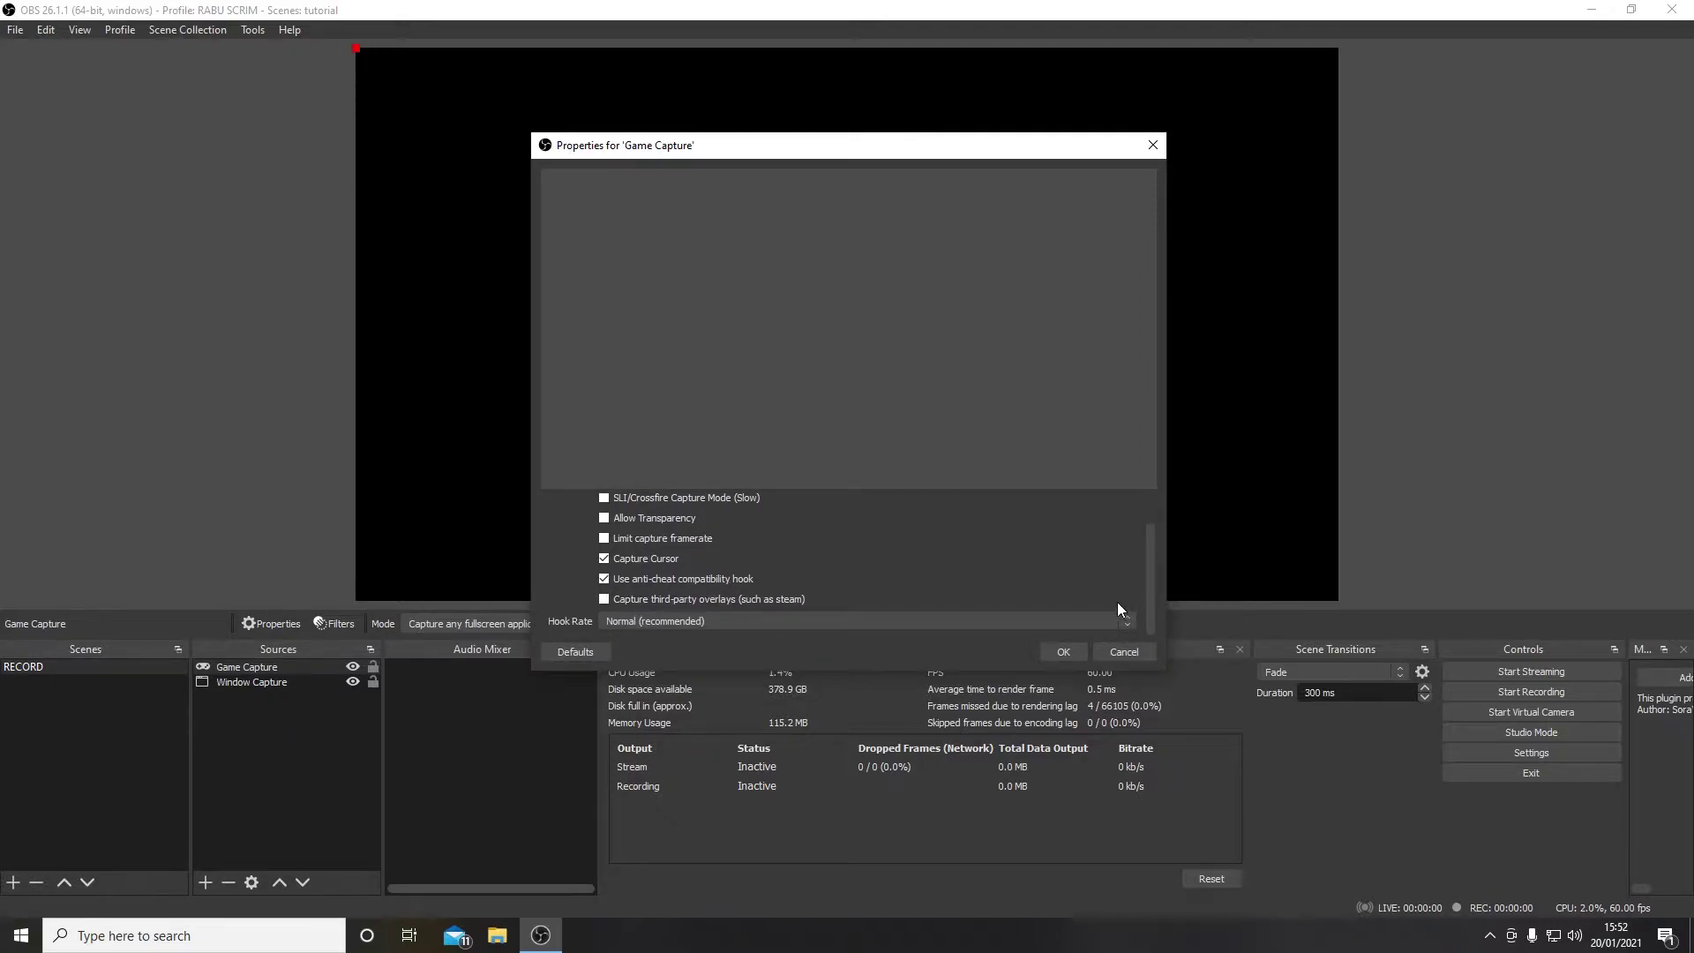
left_click(746, 621)
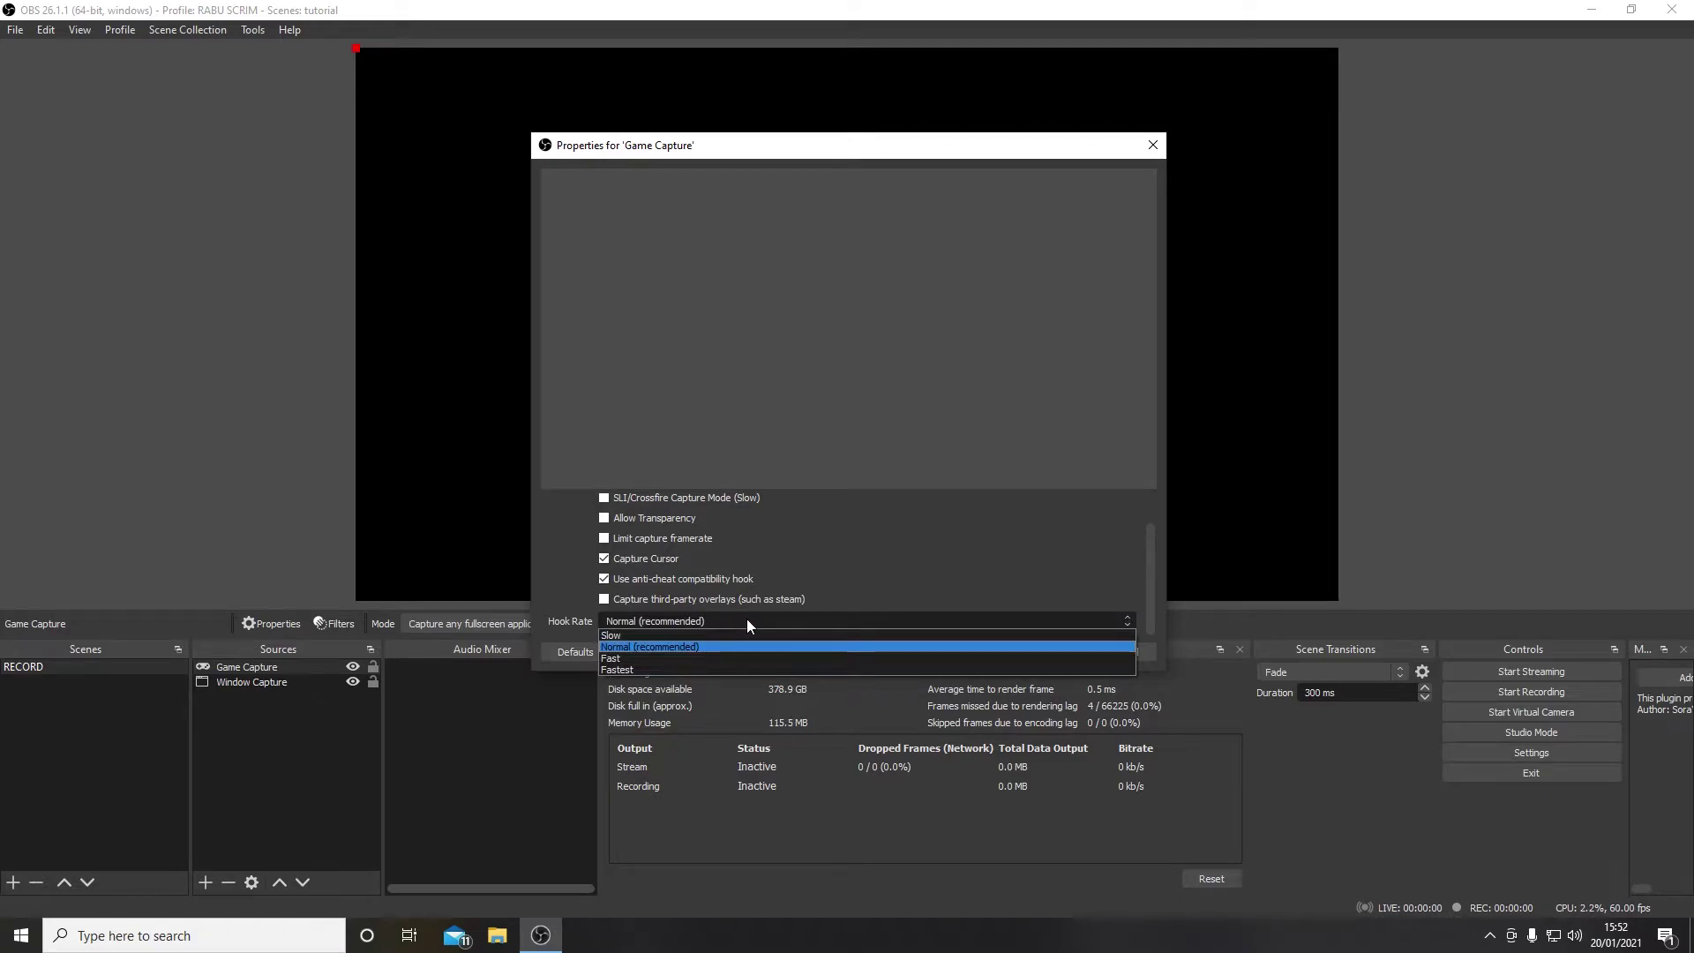
left_click(746, 621)
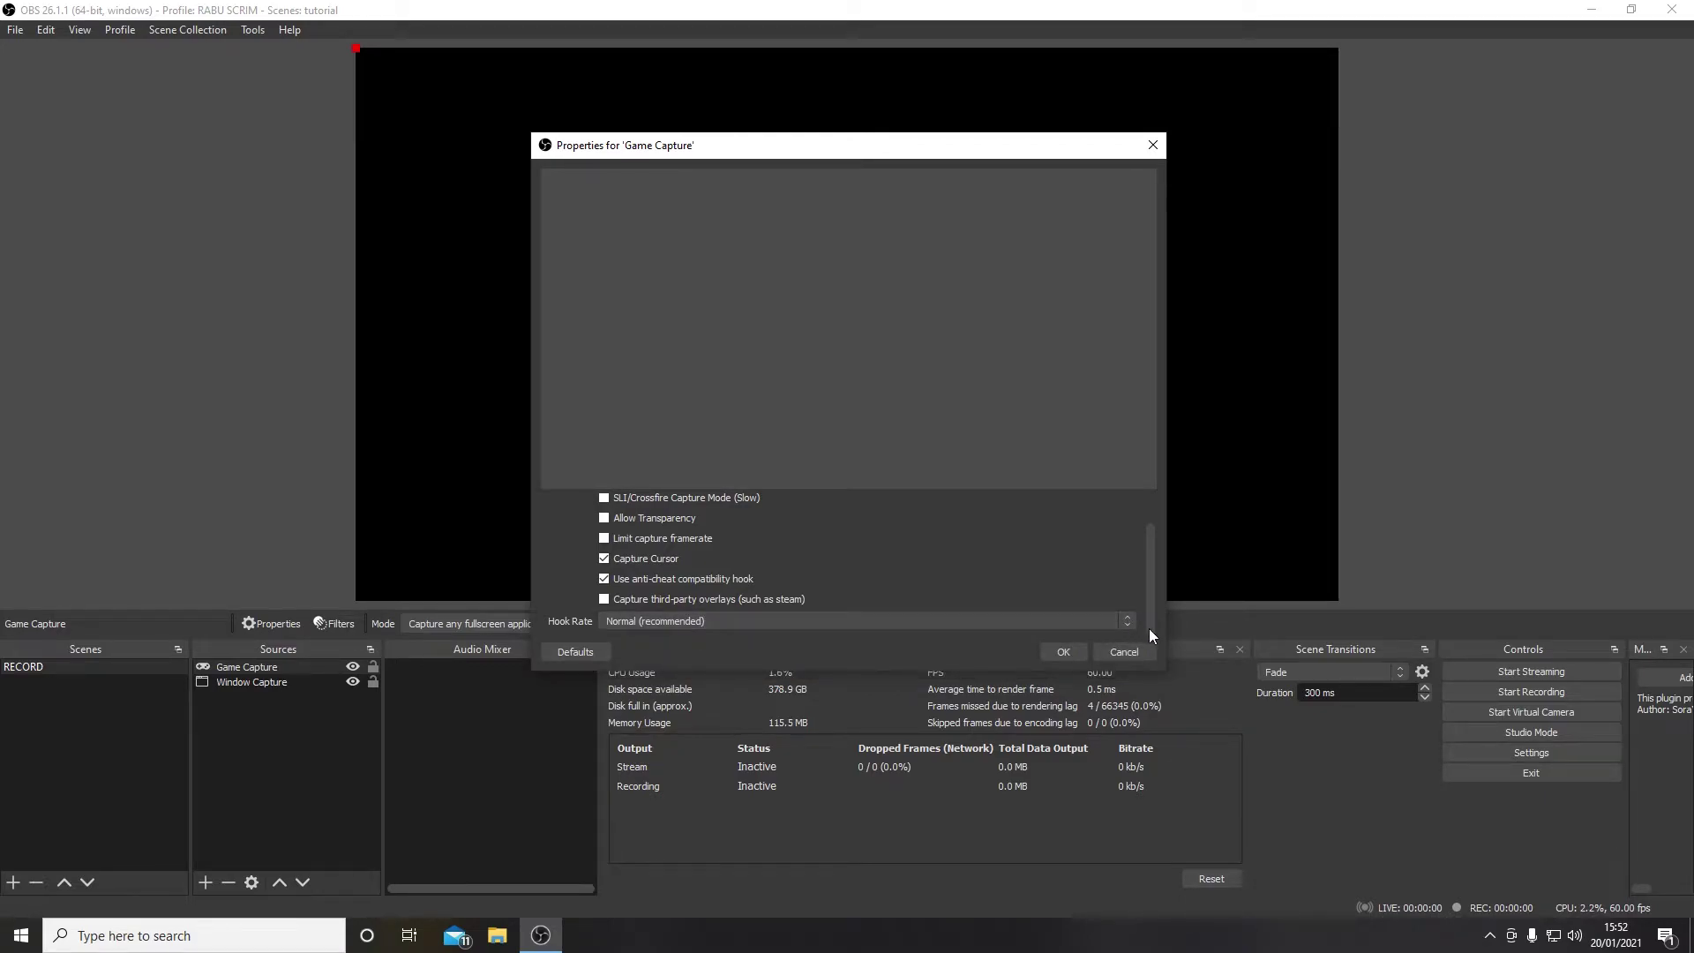
scroll(1152, 617, "up", 2)
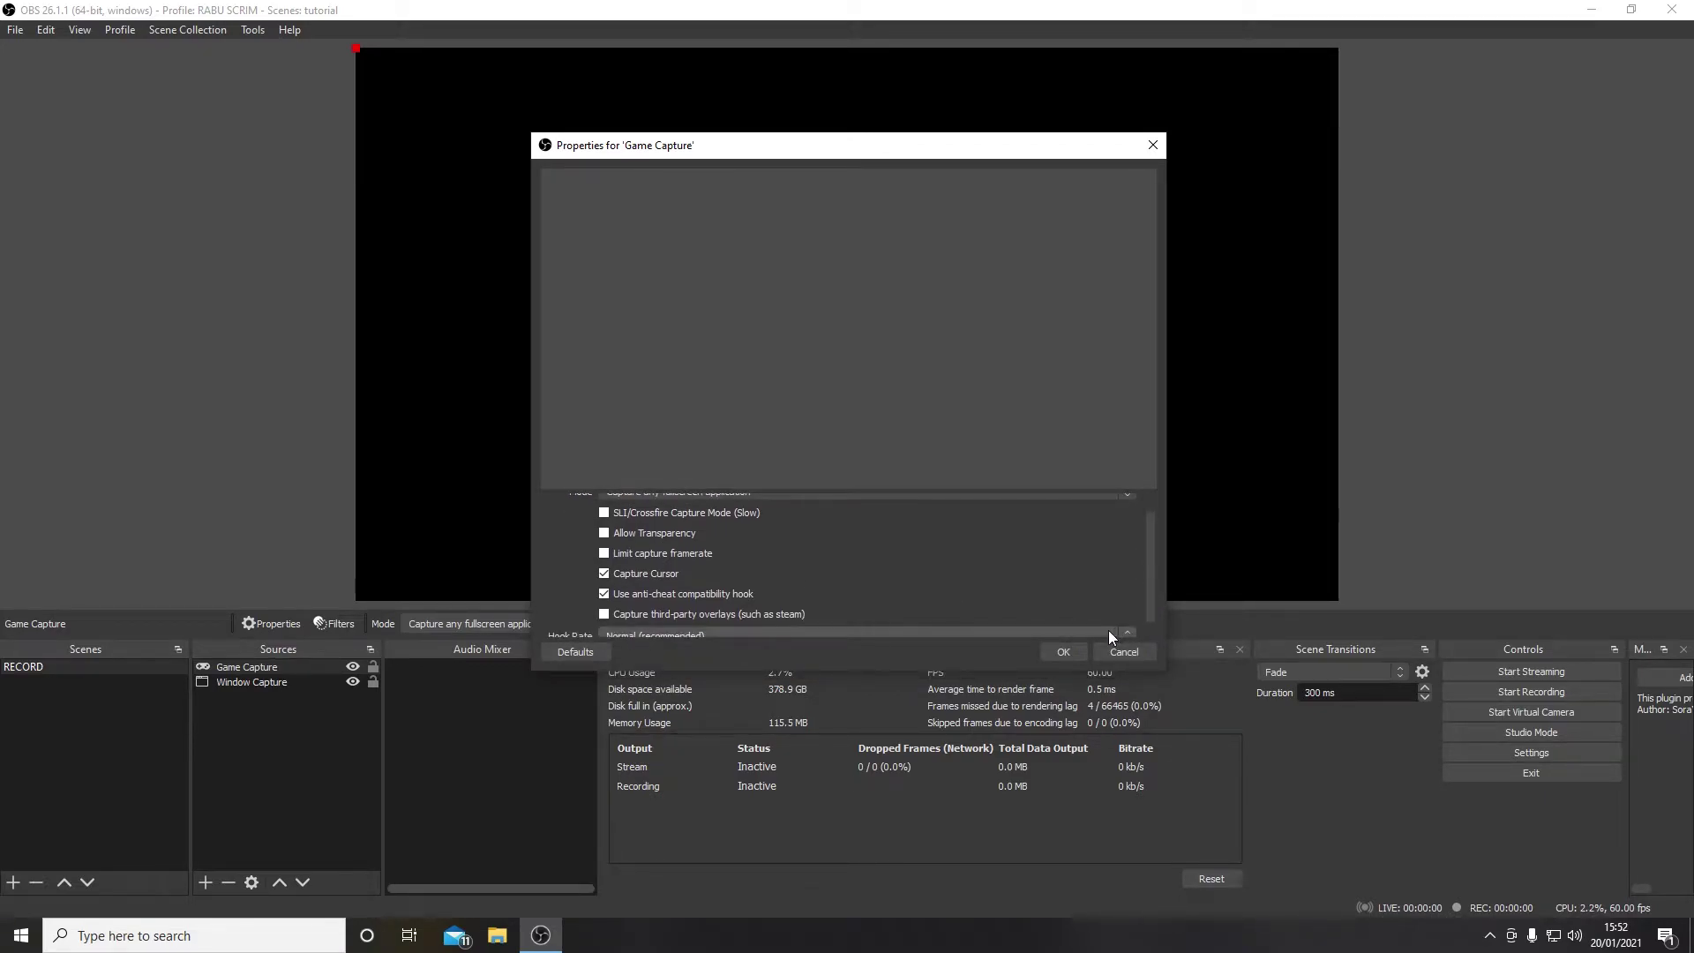
left_click(1108, 634)
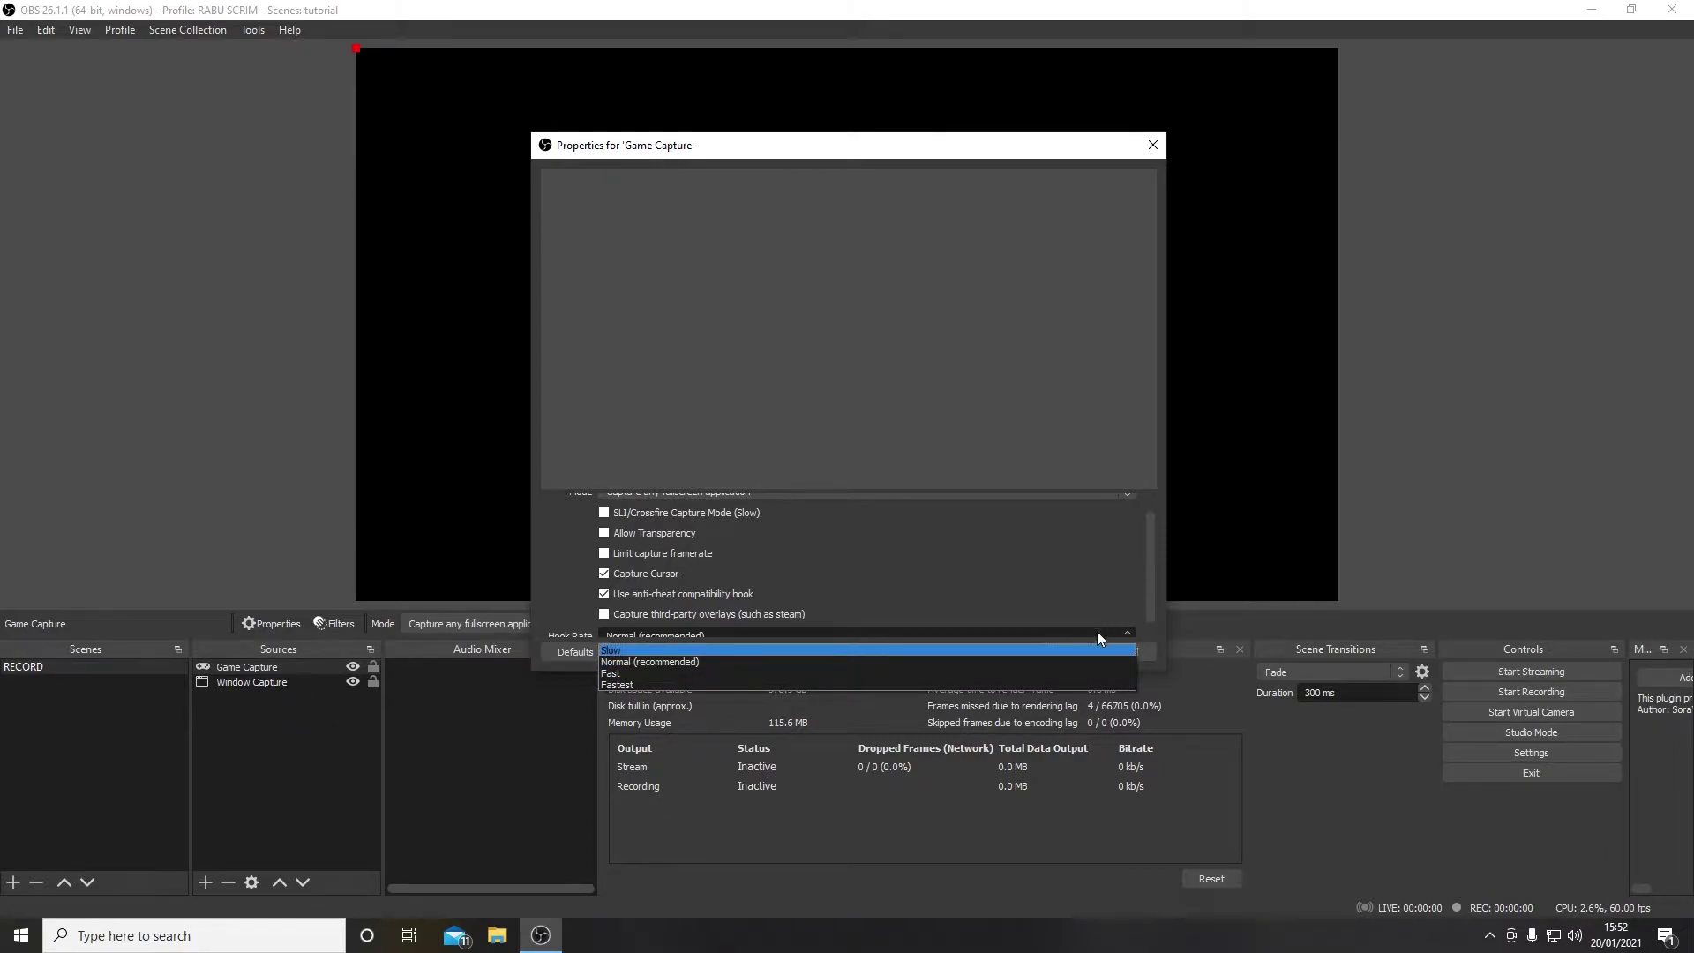
left_click(1083, 660)
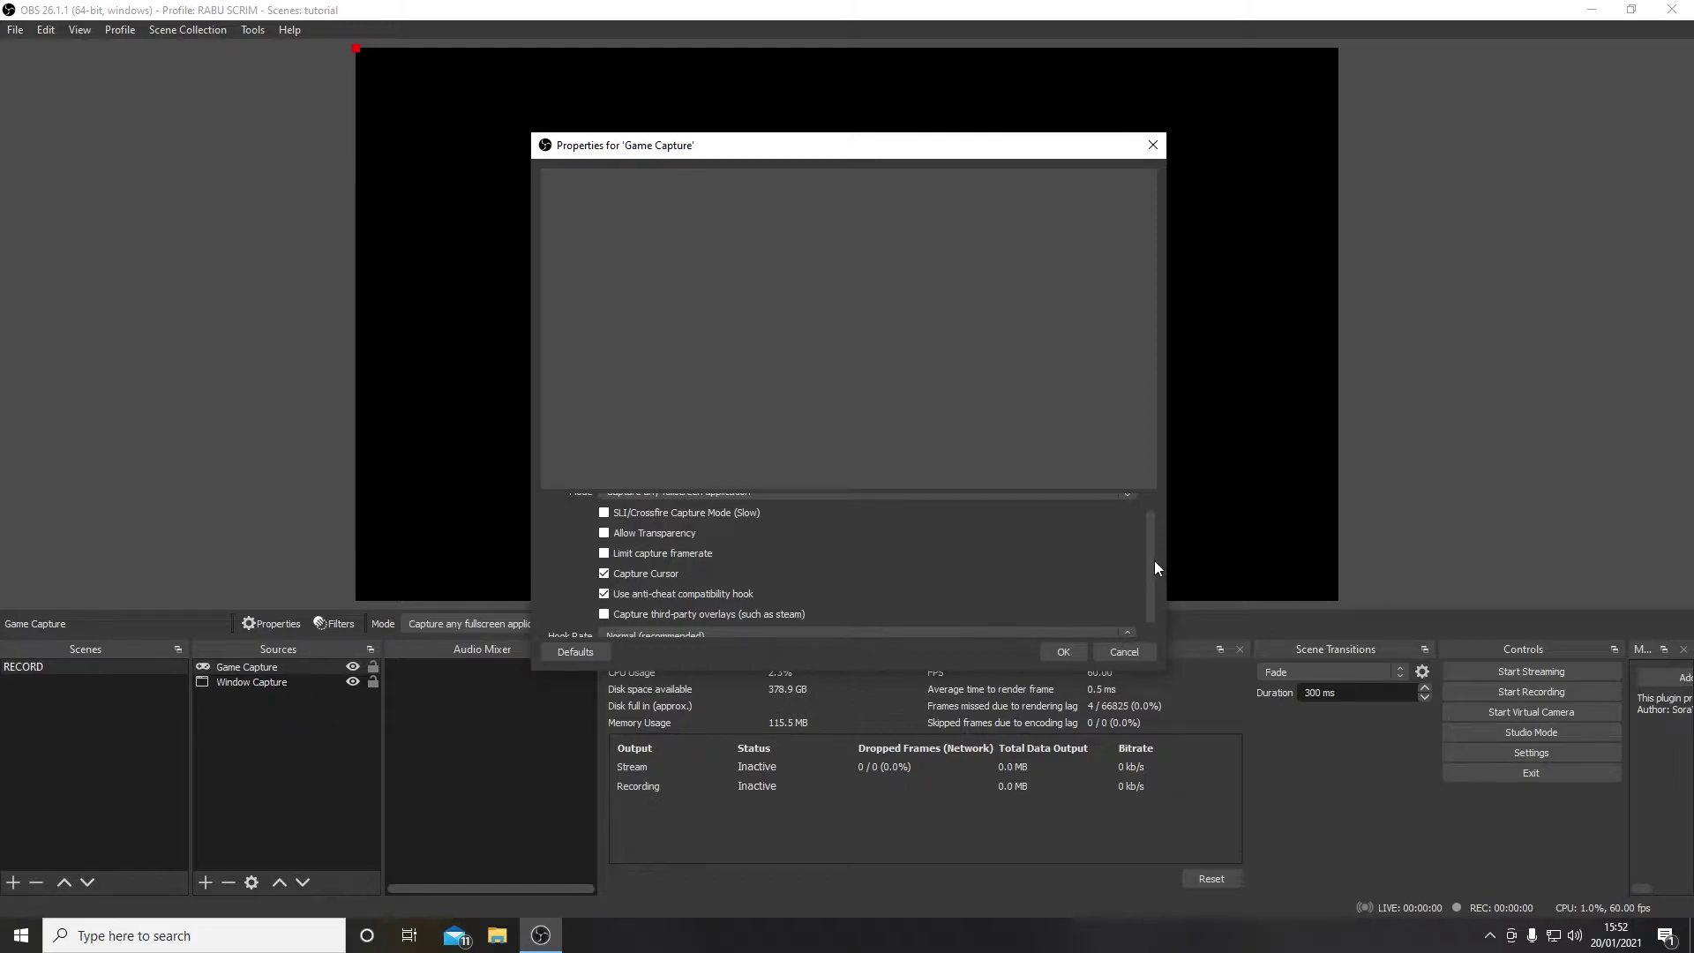
scroll(1156, 529, "up", 2)
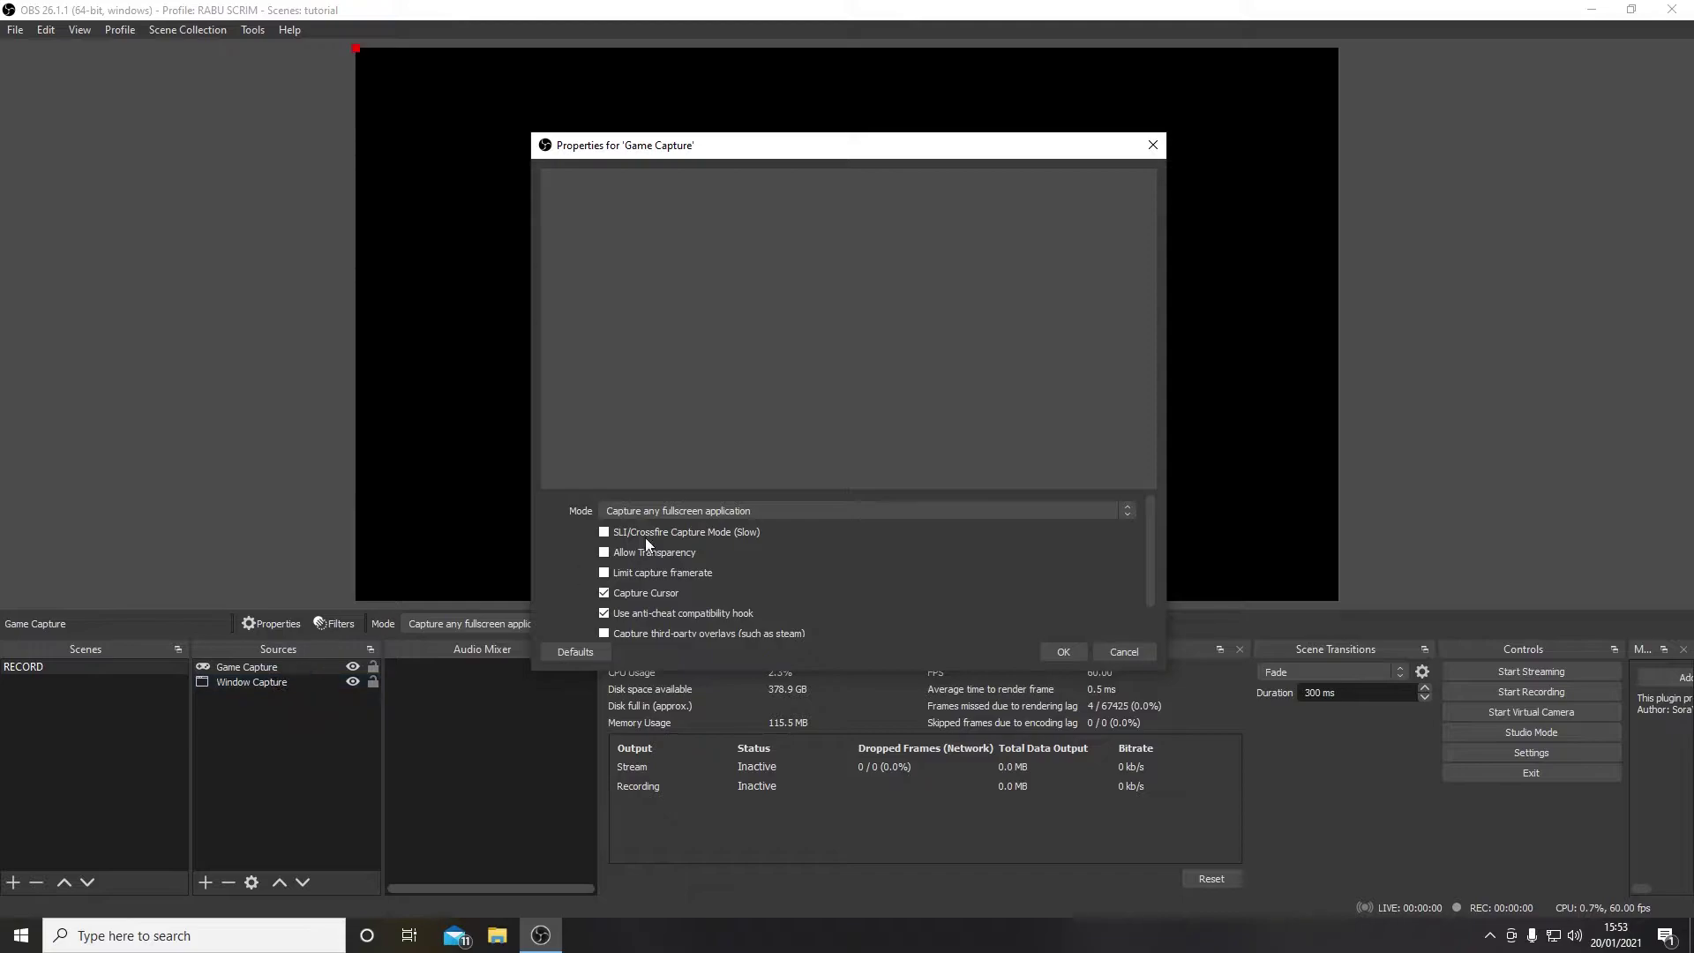
Try the Capture specific window mode for Game Capture, check its selectable windows, and cancel the property changes
left_click(773, 511)
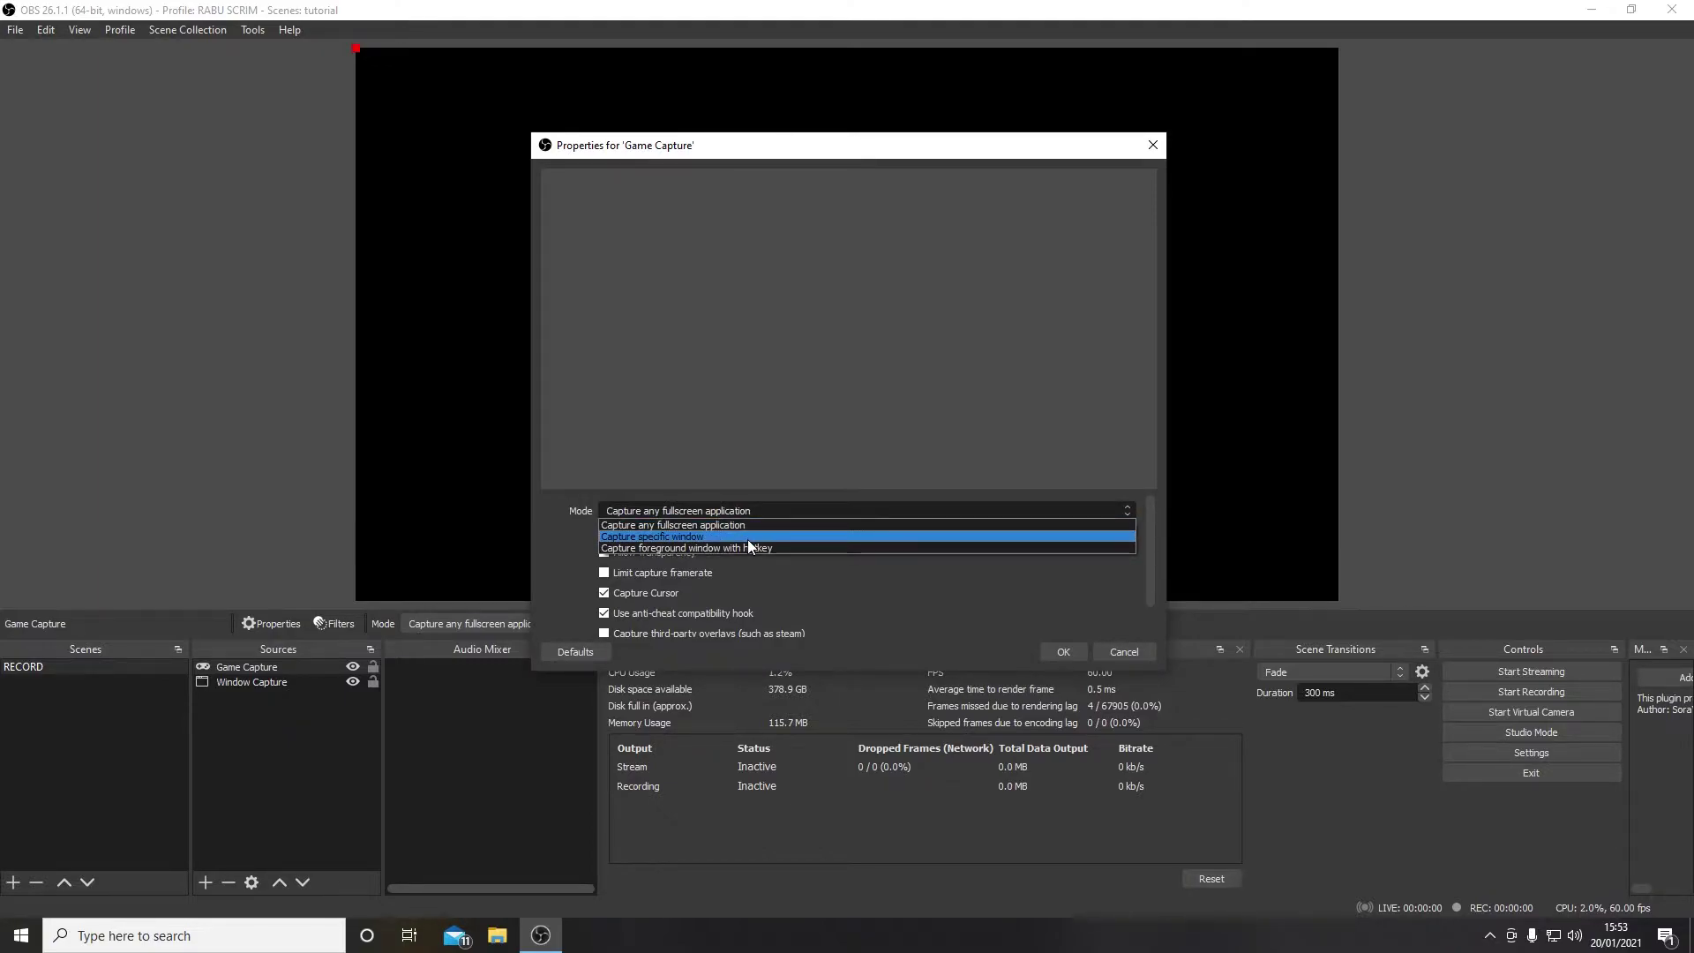
left_click(748, 538)
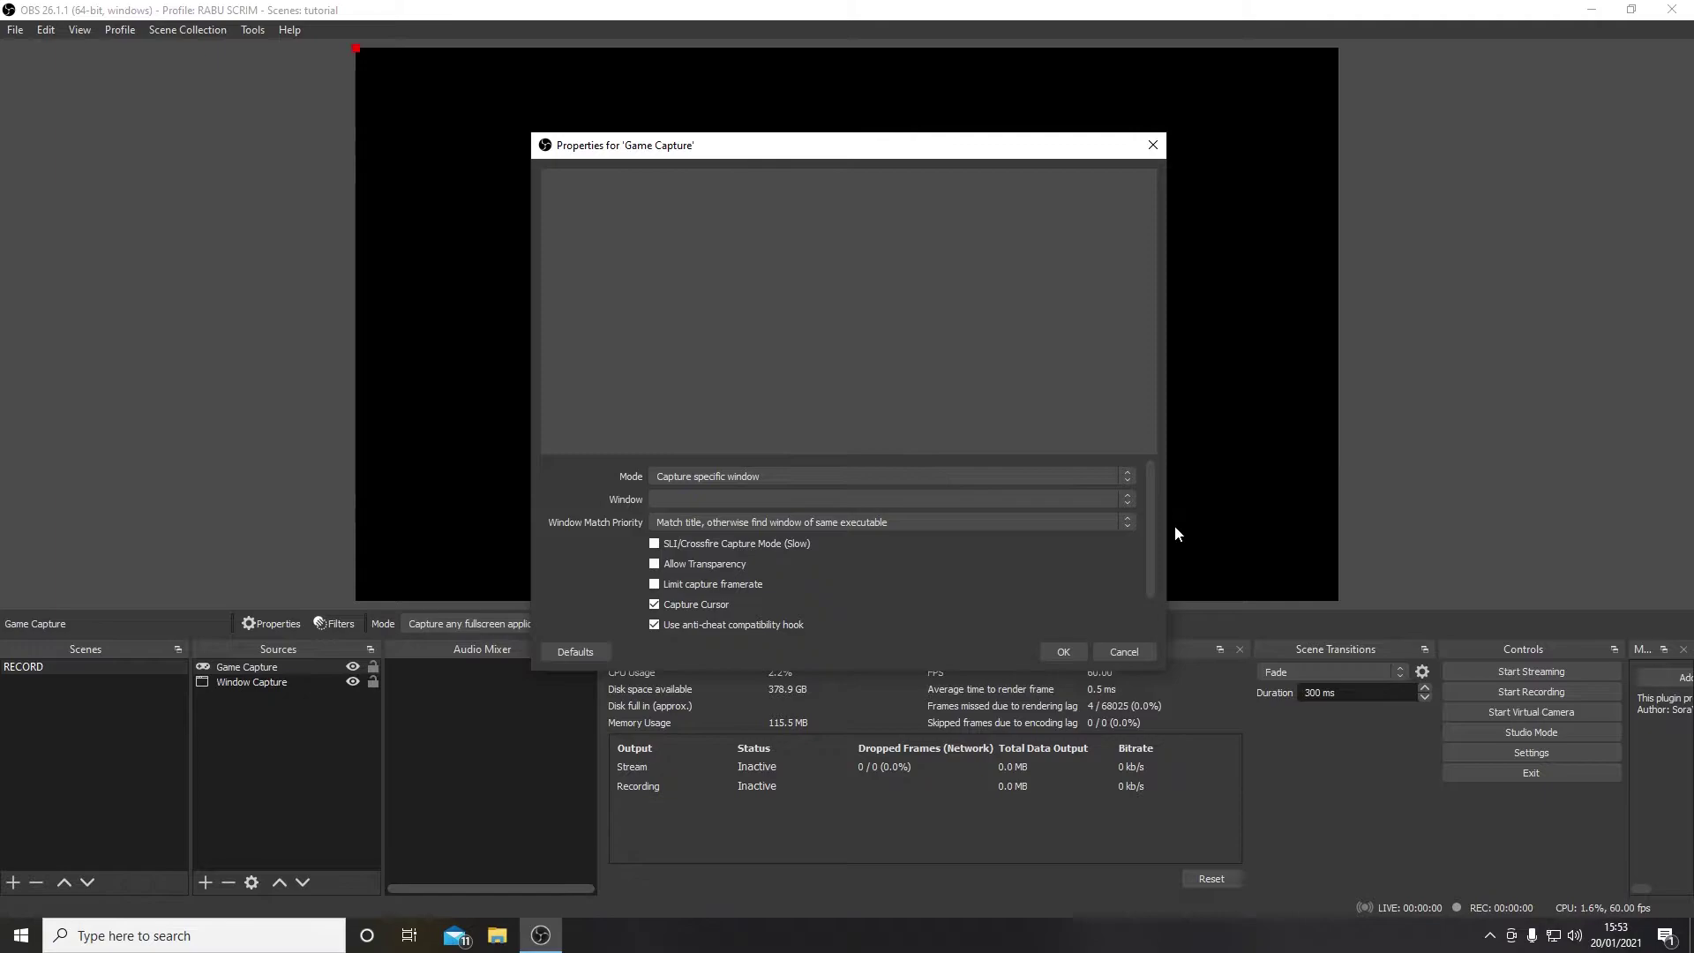
left_click(1078, 499)
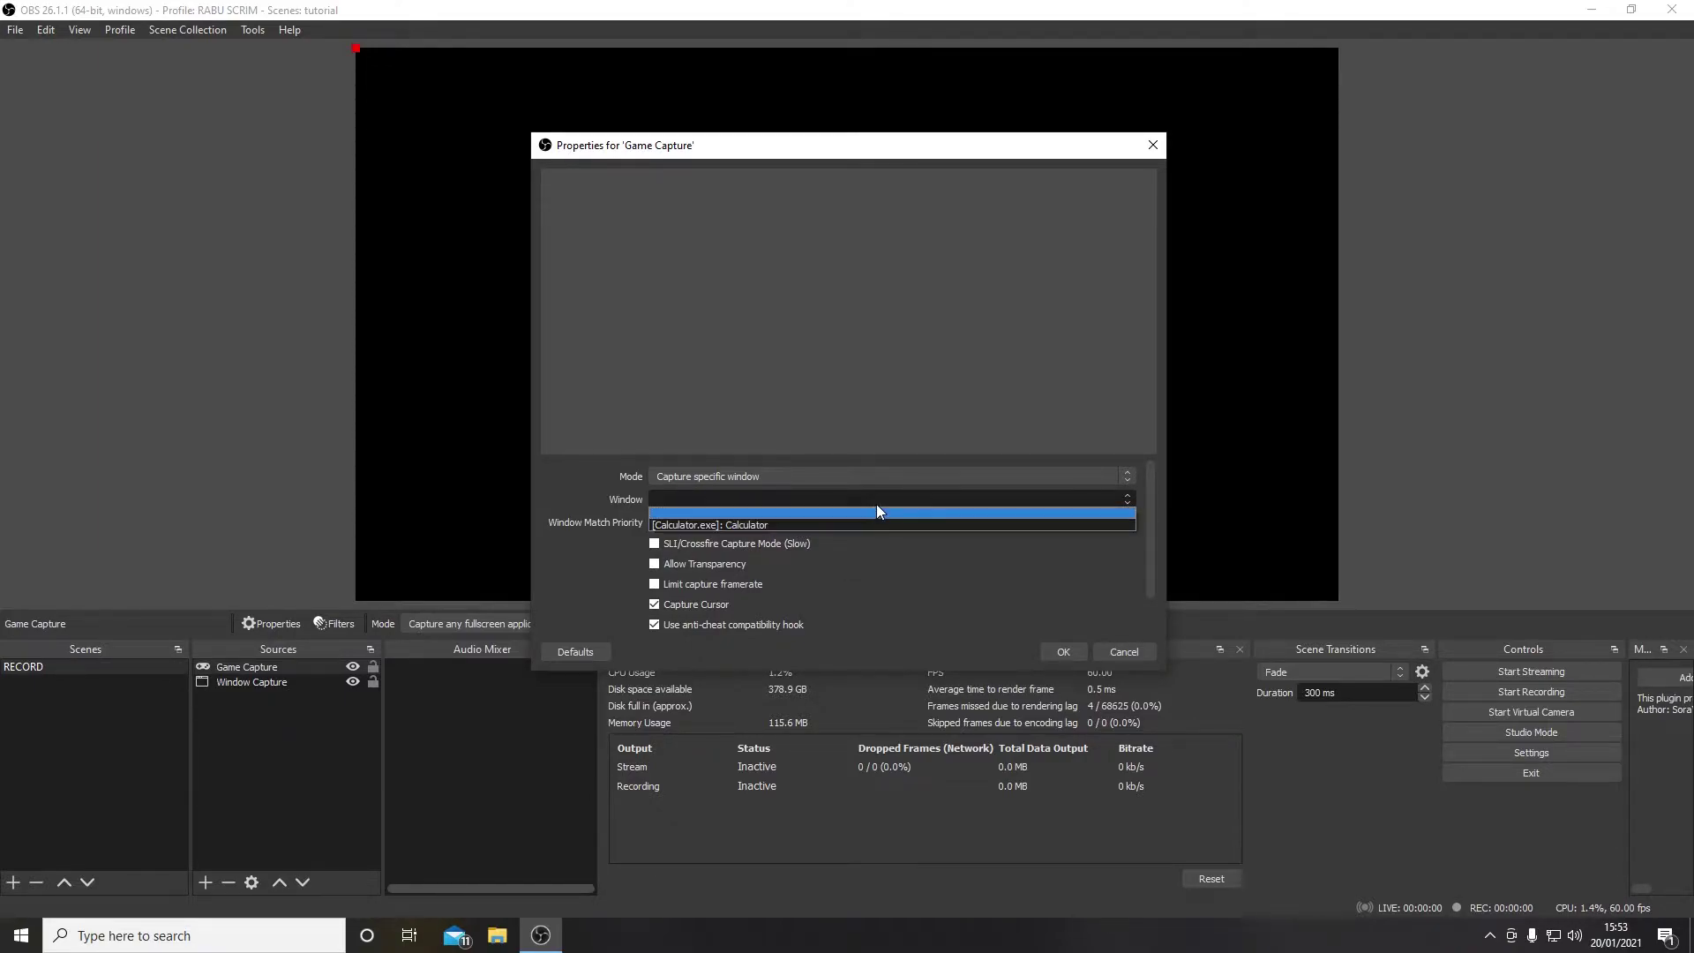
left_click(1130, 500)
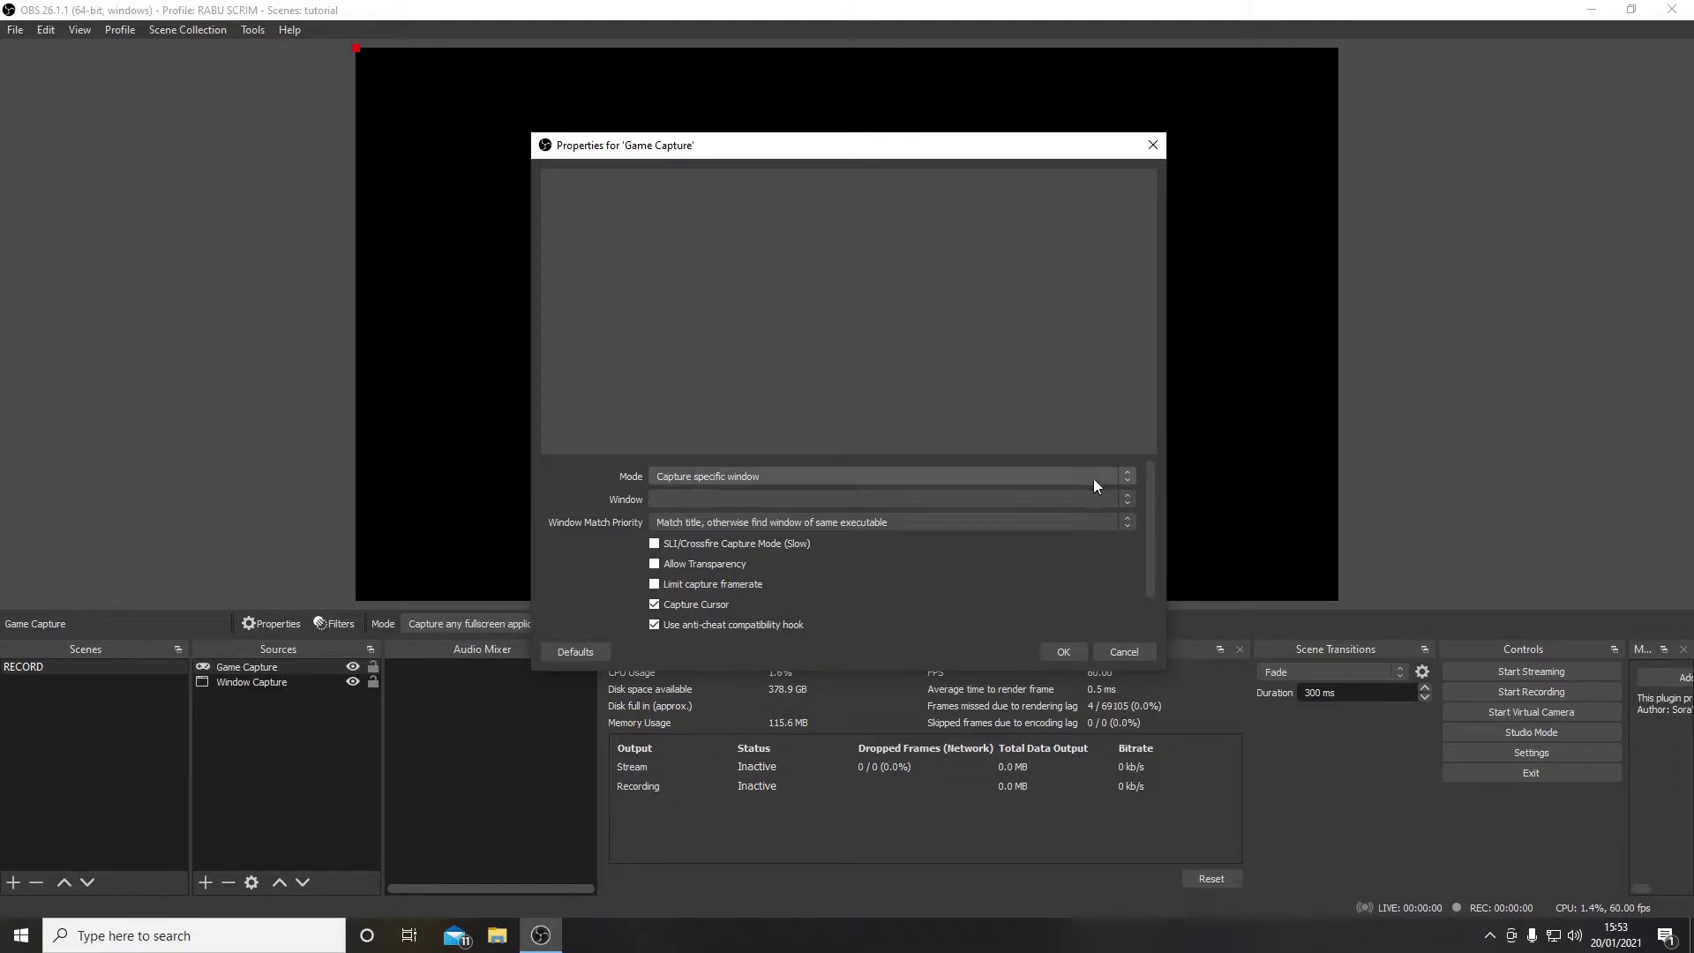
left_click(1094, 478)
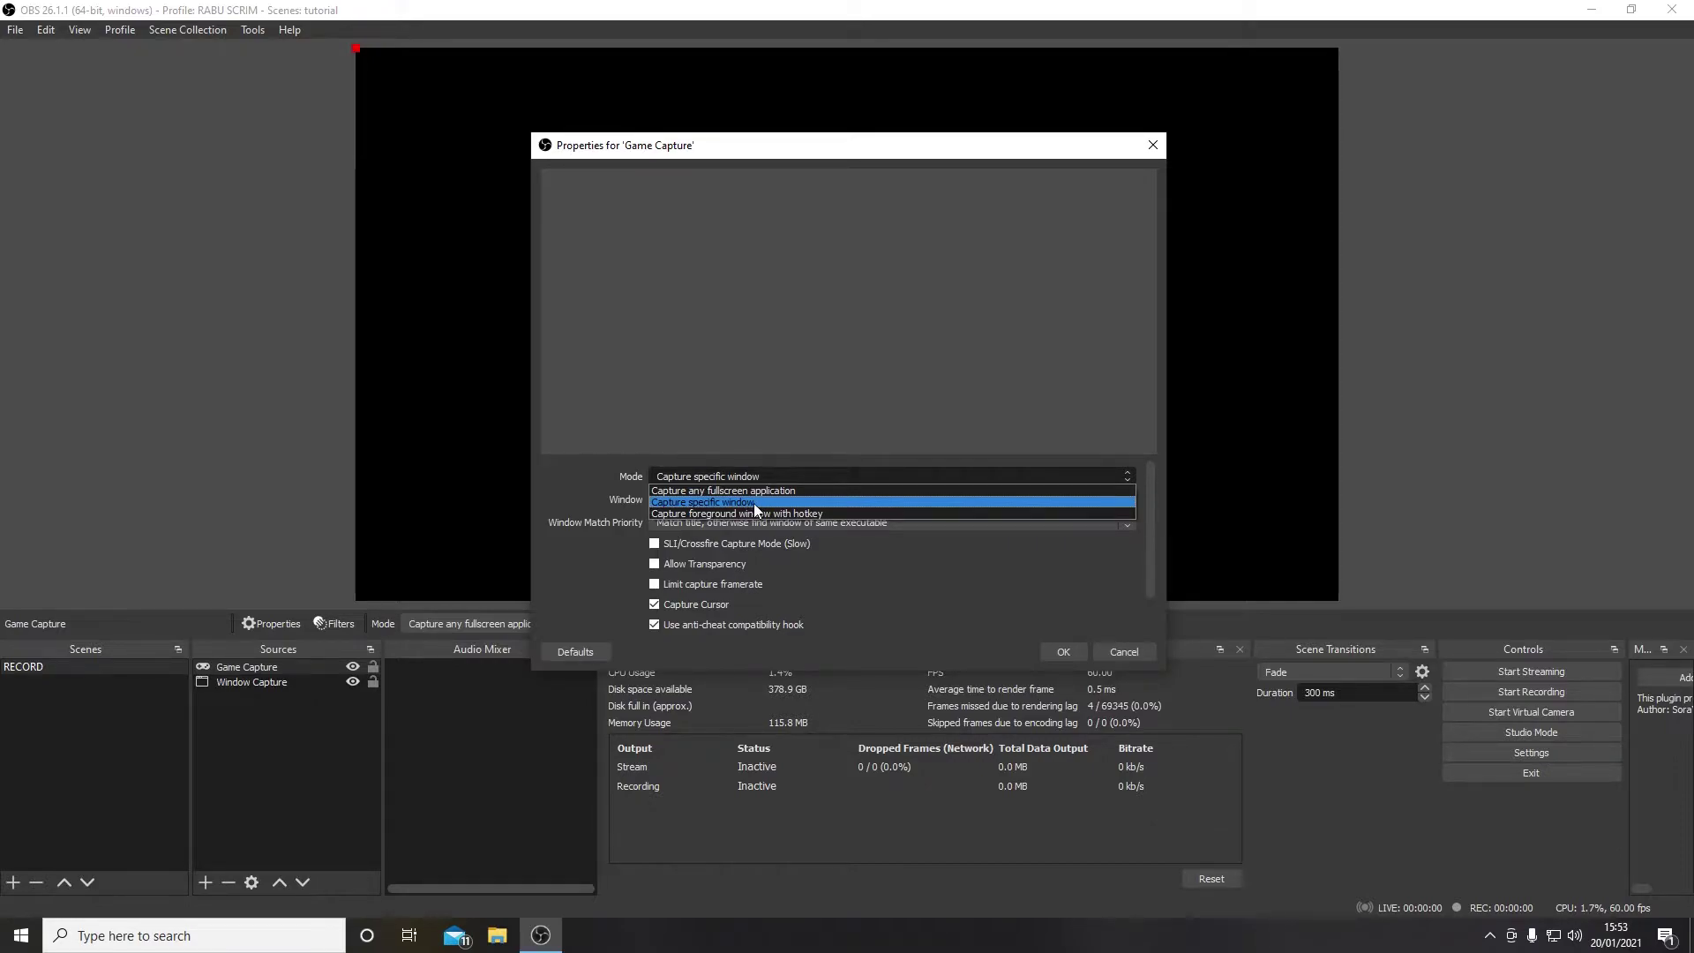
left_click(1121, 655)
left_click(1123, 651)
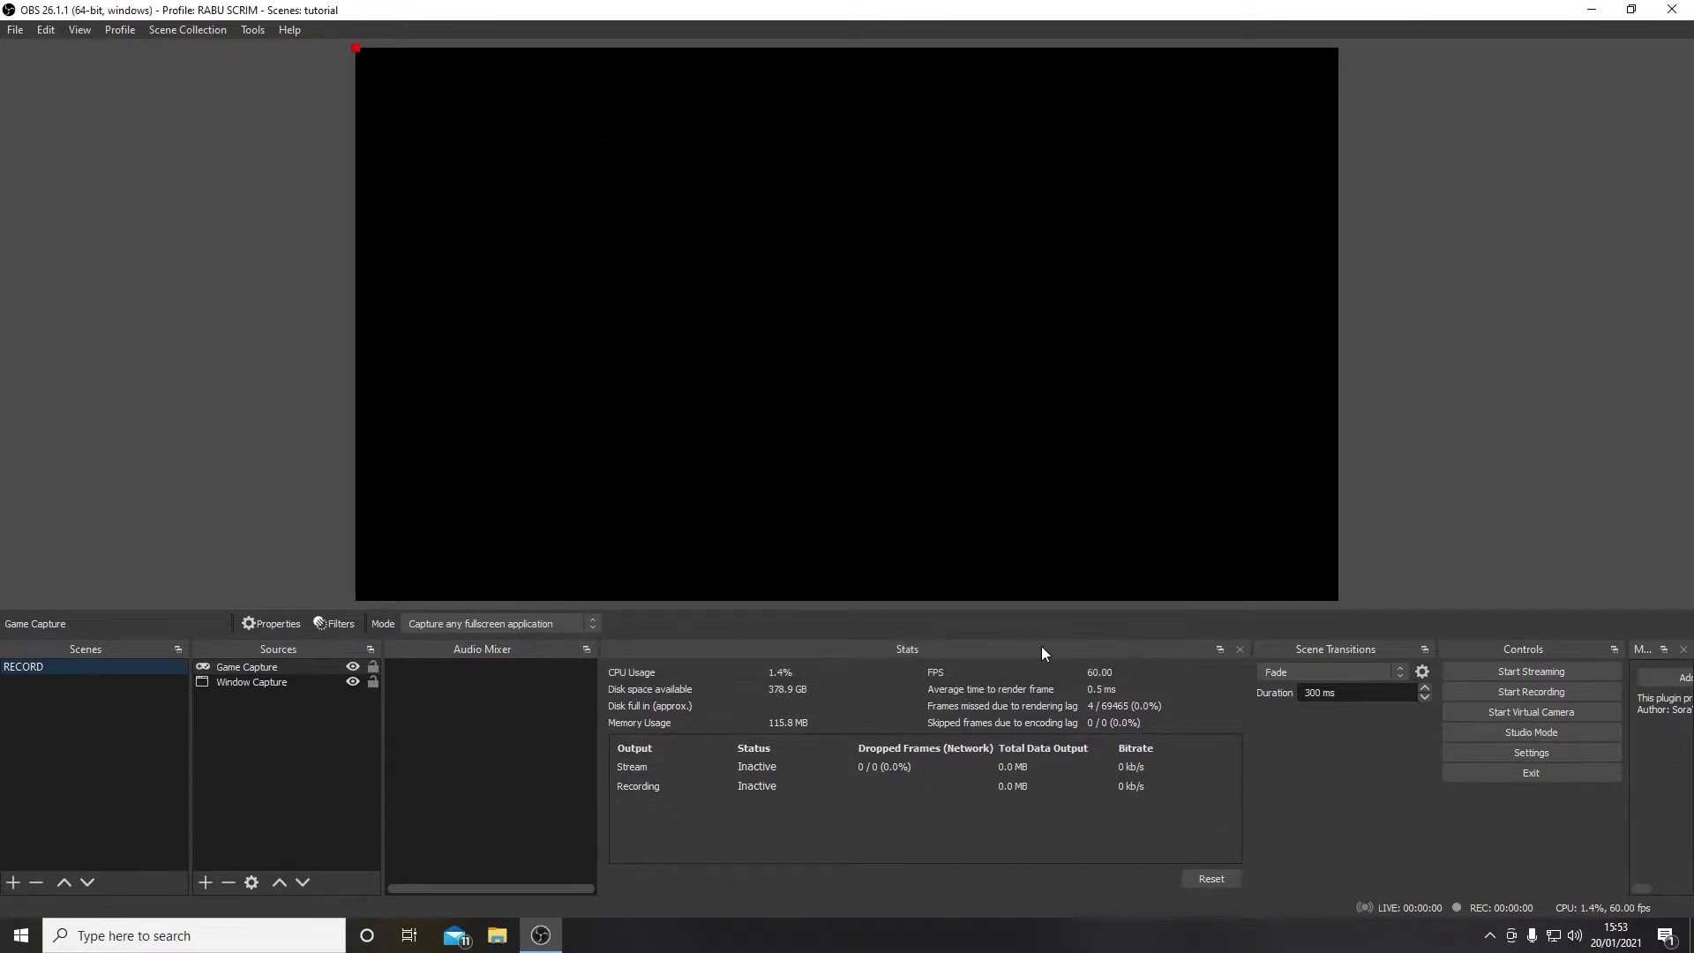
Add a new Display Capture source with the default name and close its properties without changing the display
left_click(206, 884)
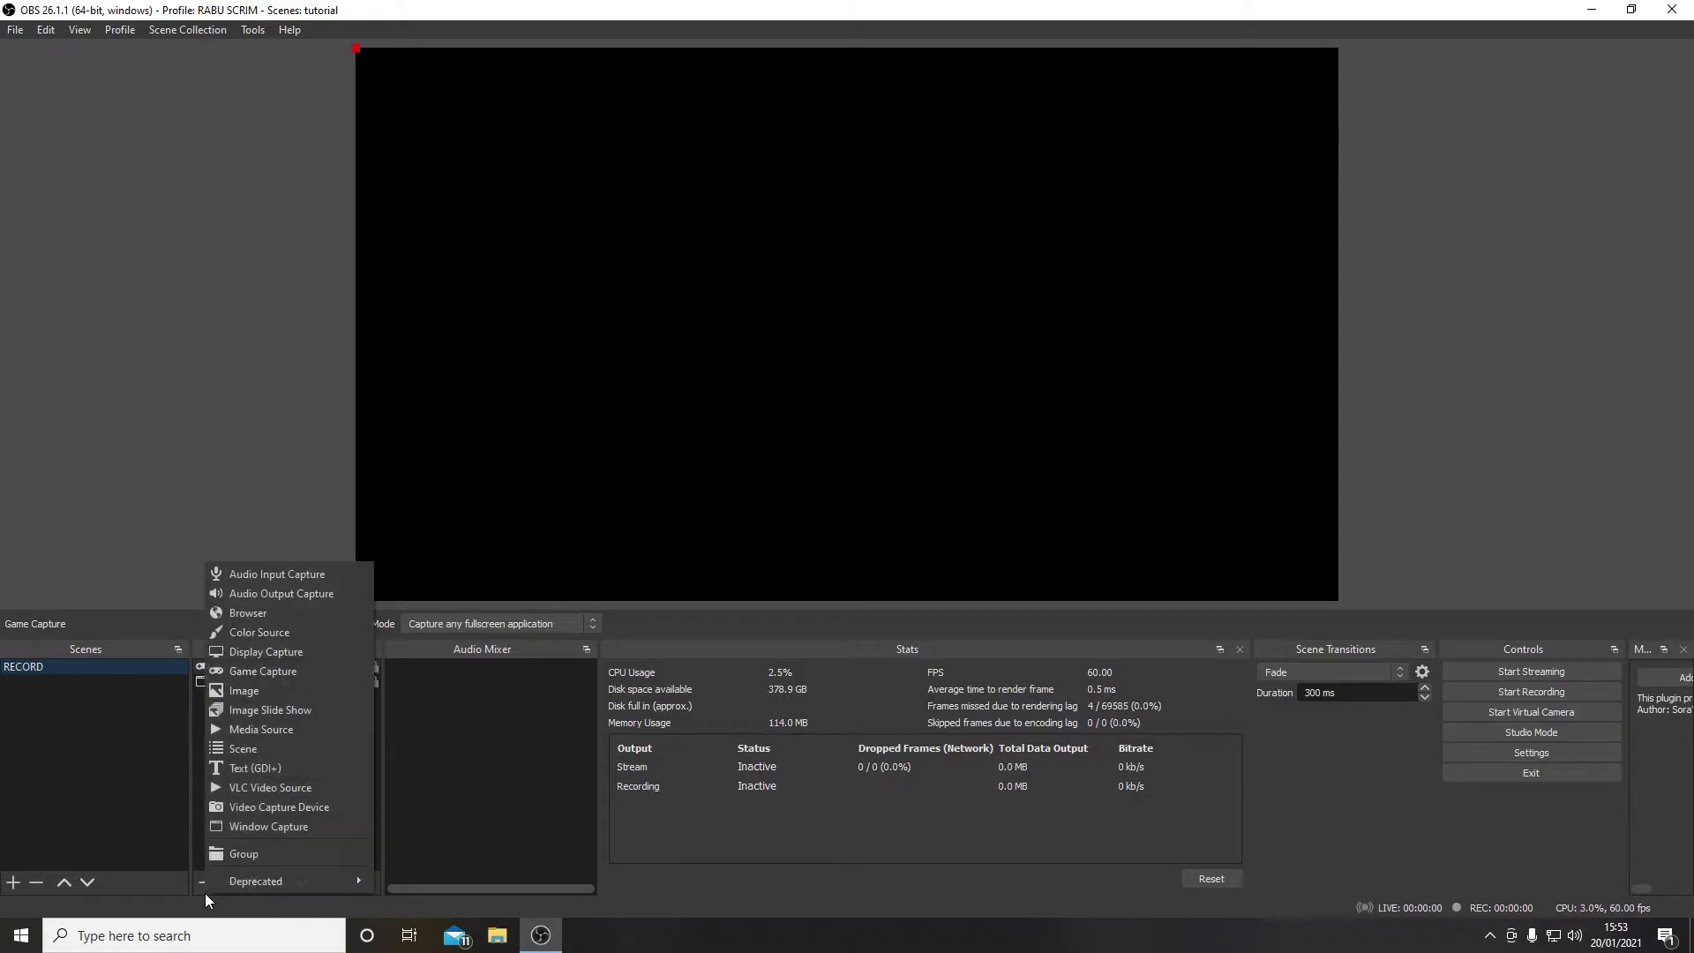
left_click(331, 651)
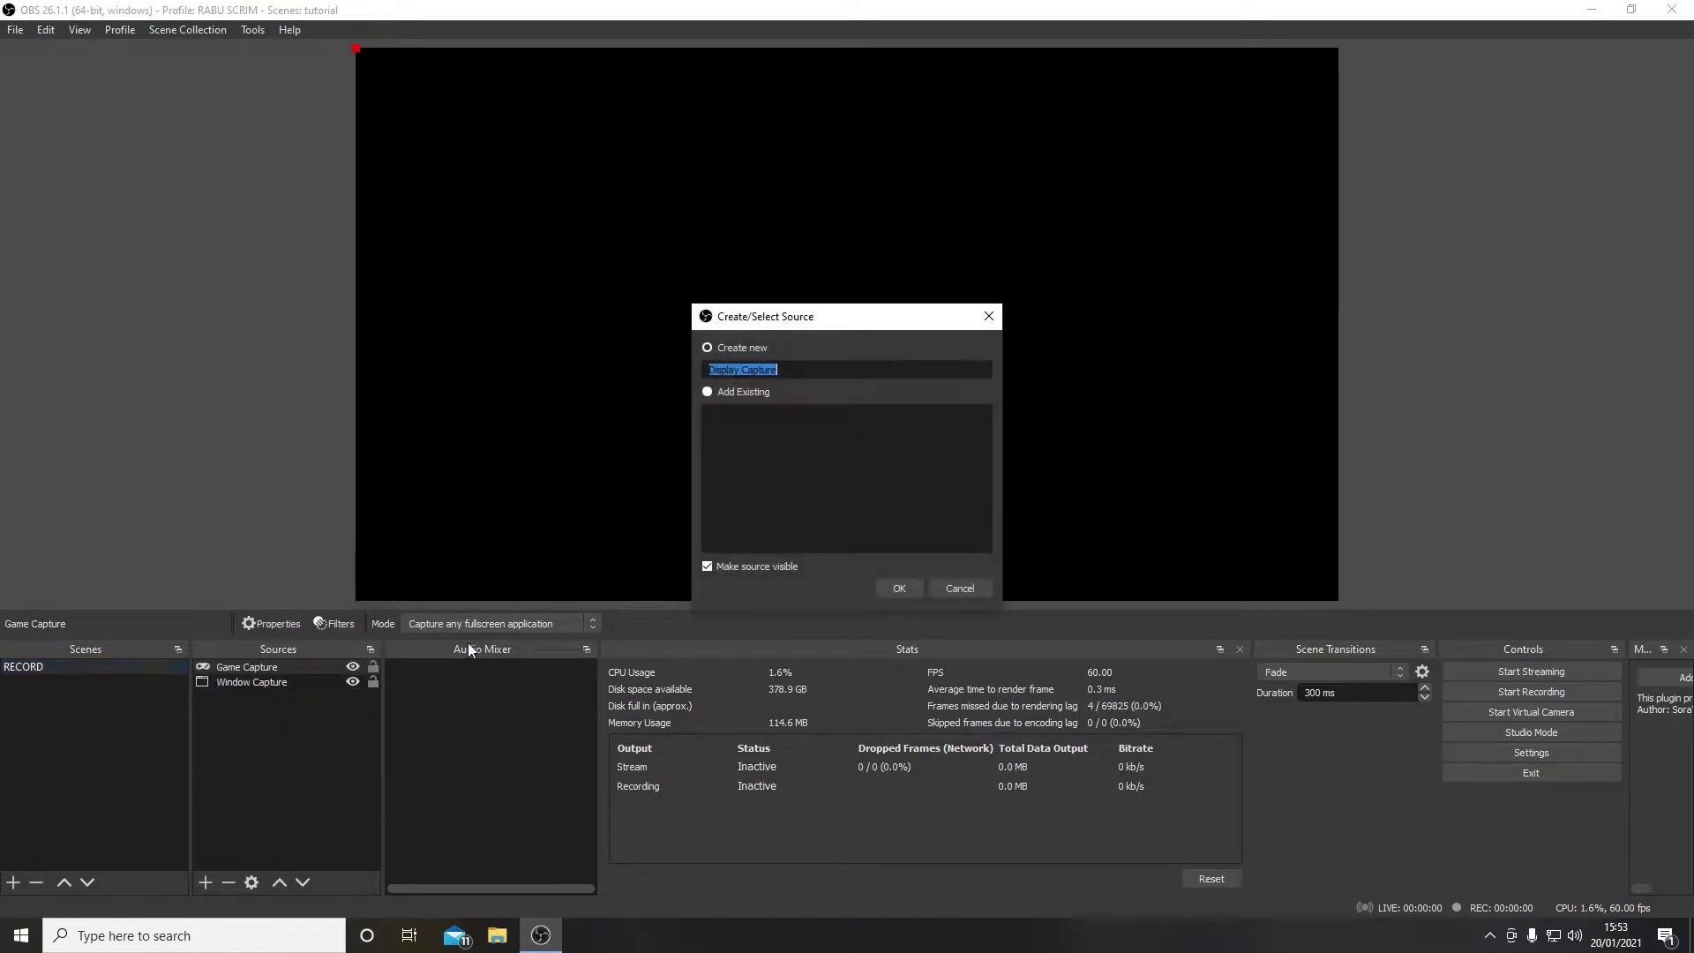
left_click(899, 588)
left_click(914, 582)
left_click(914, 583)
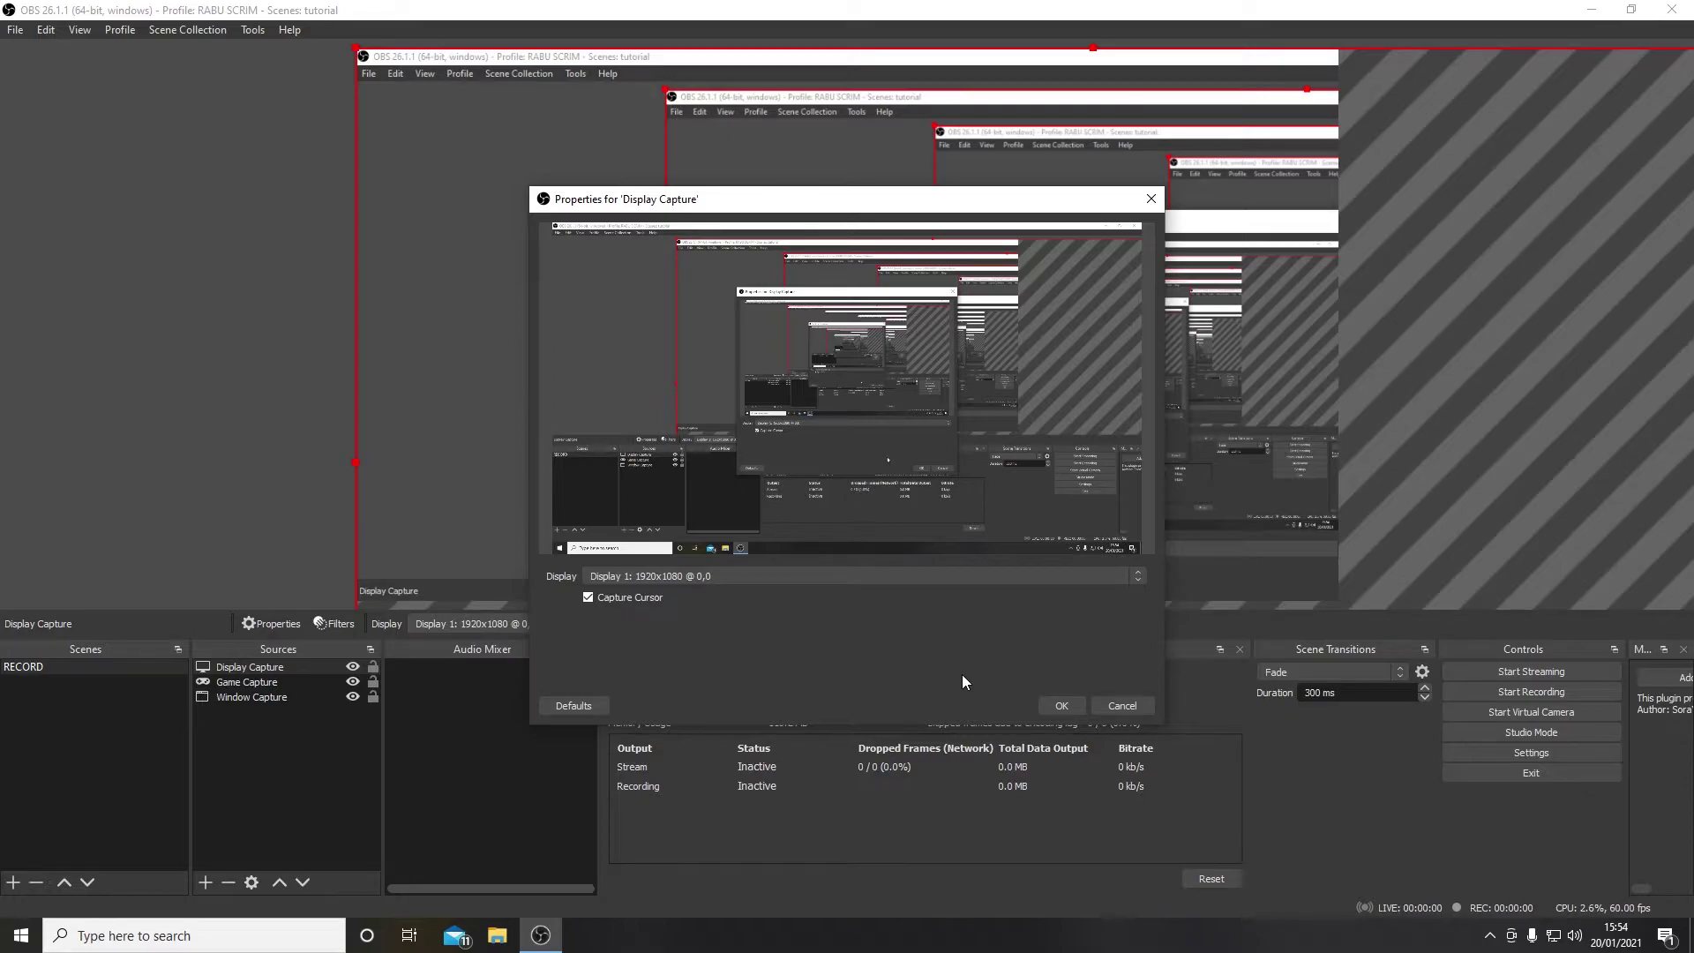
left_click(1122, 704)
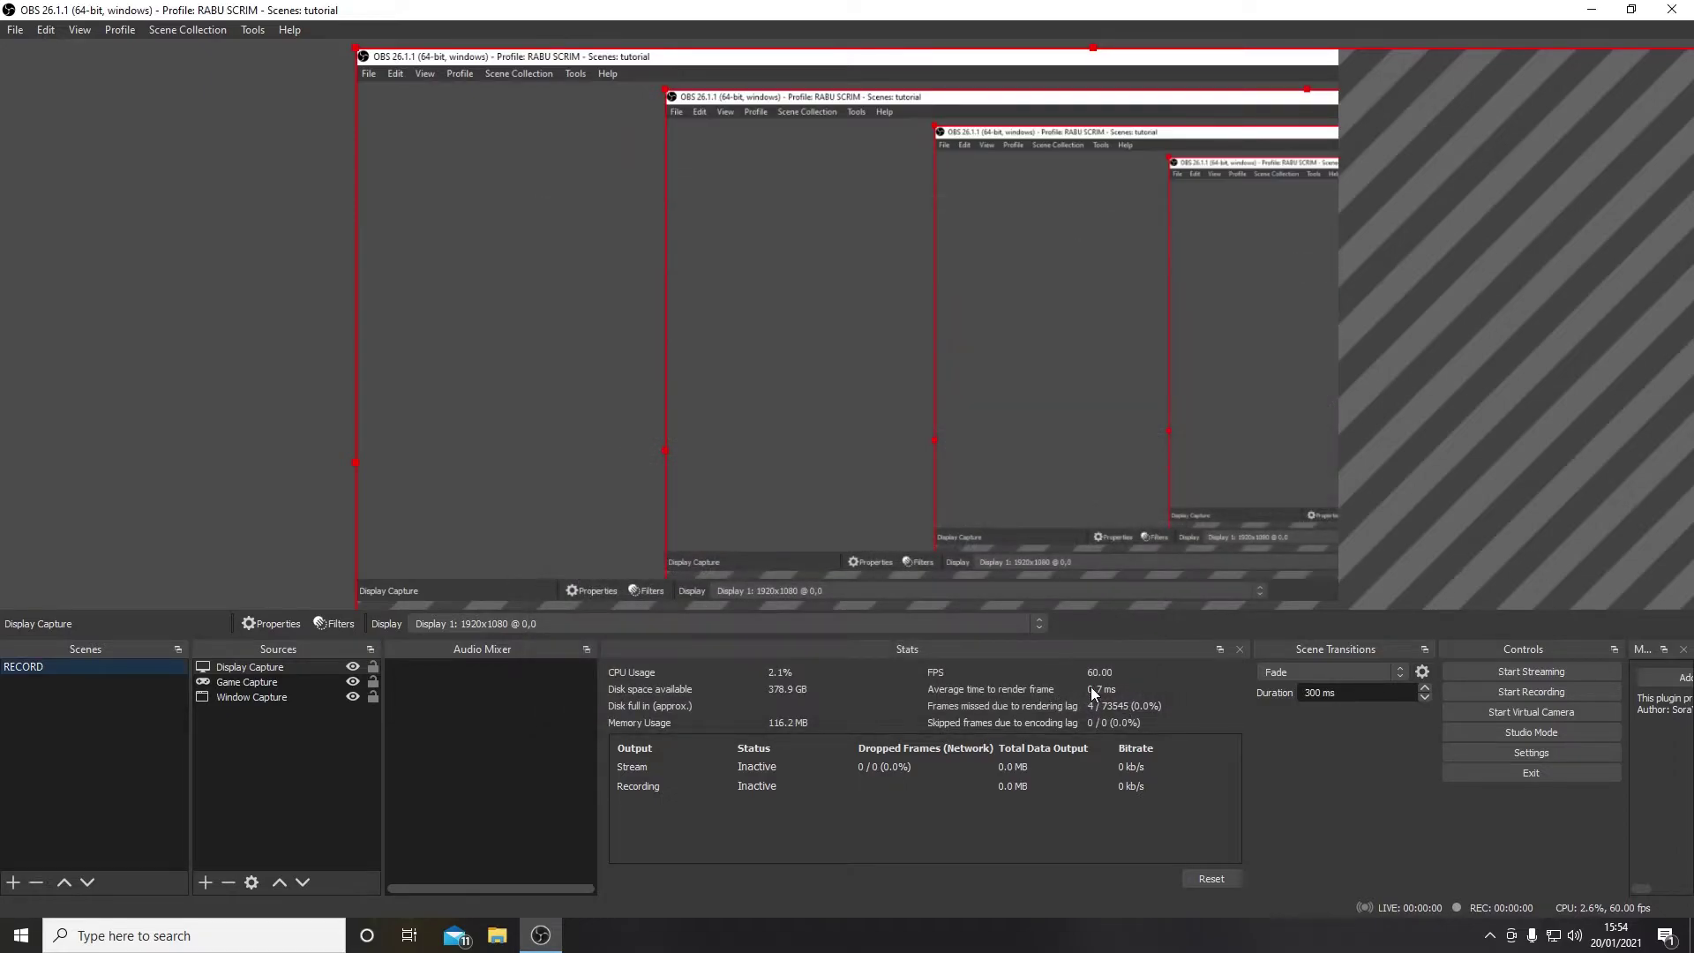
Remove the Window Capture, Display Capture and Game Capture sources from the RECORD scene
left_click(273, 702)
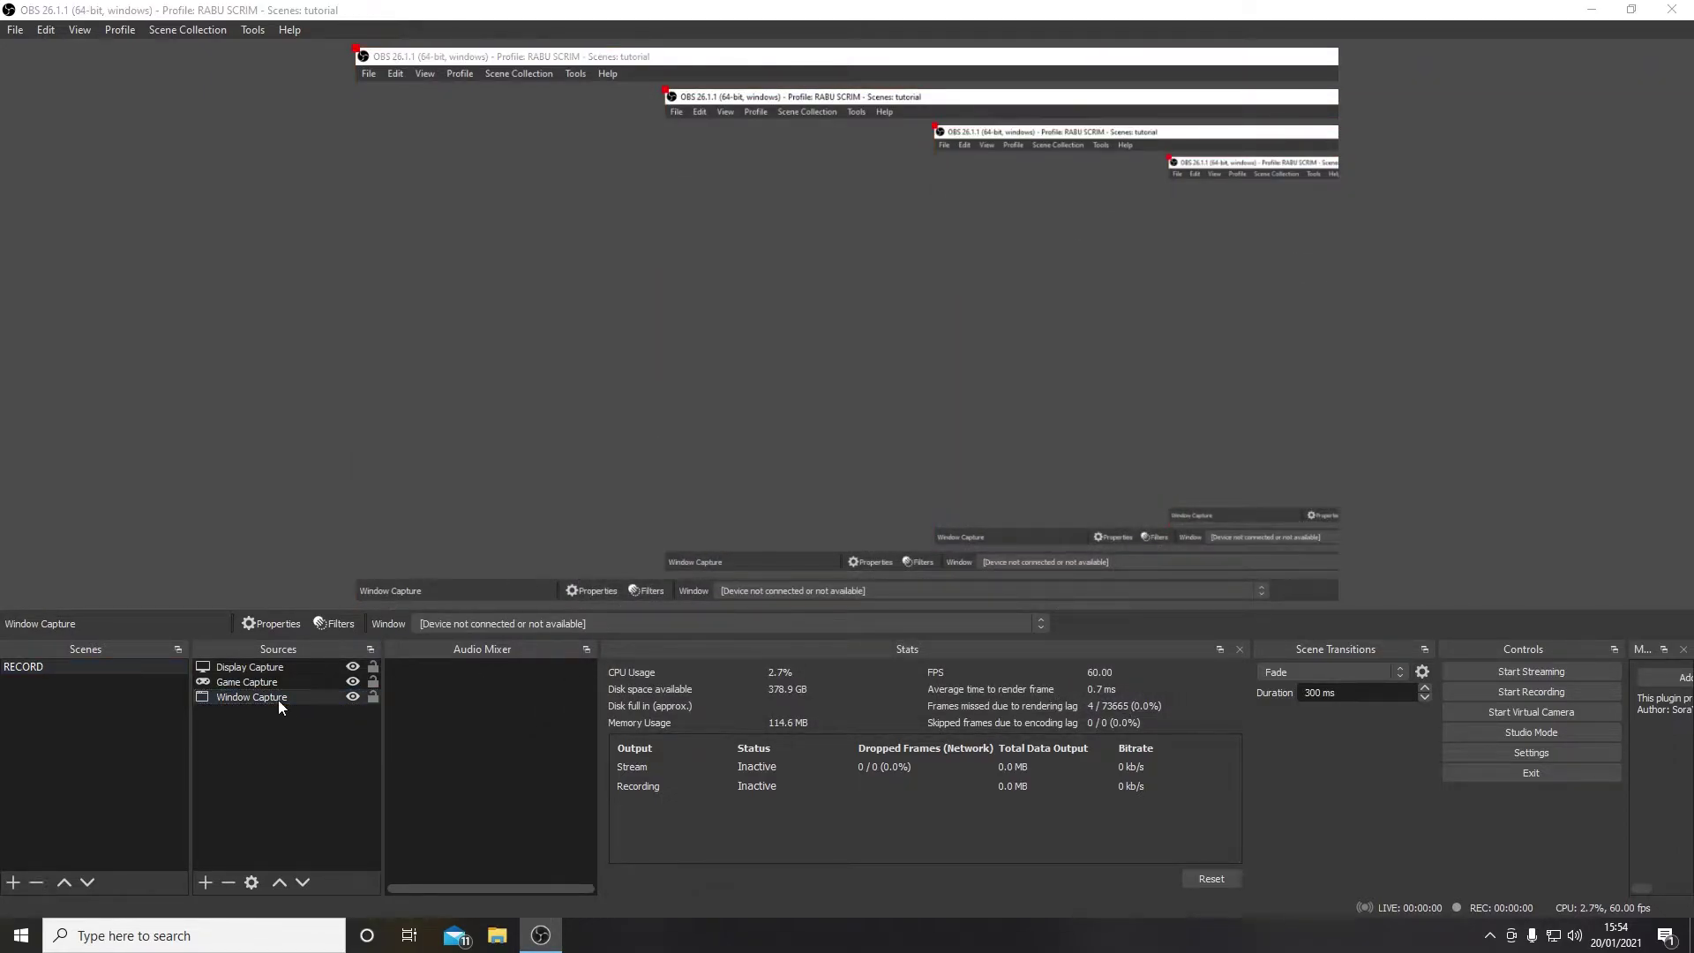
key("Delete")
left_click(930, 483)
left_click(284, 665)
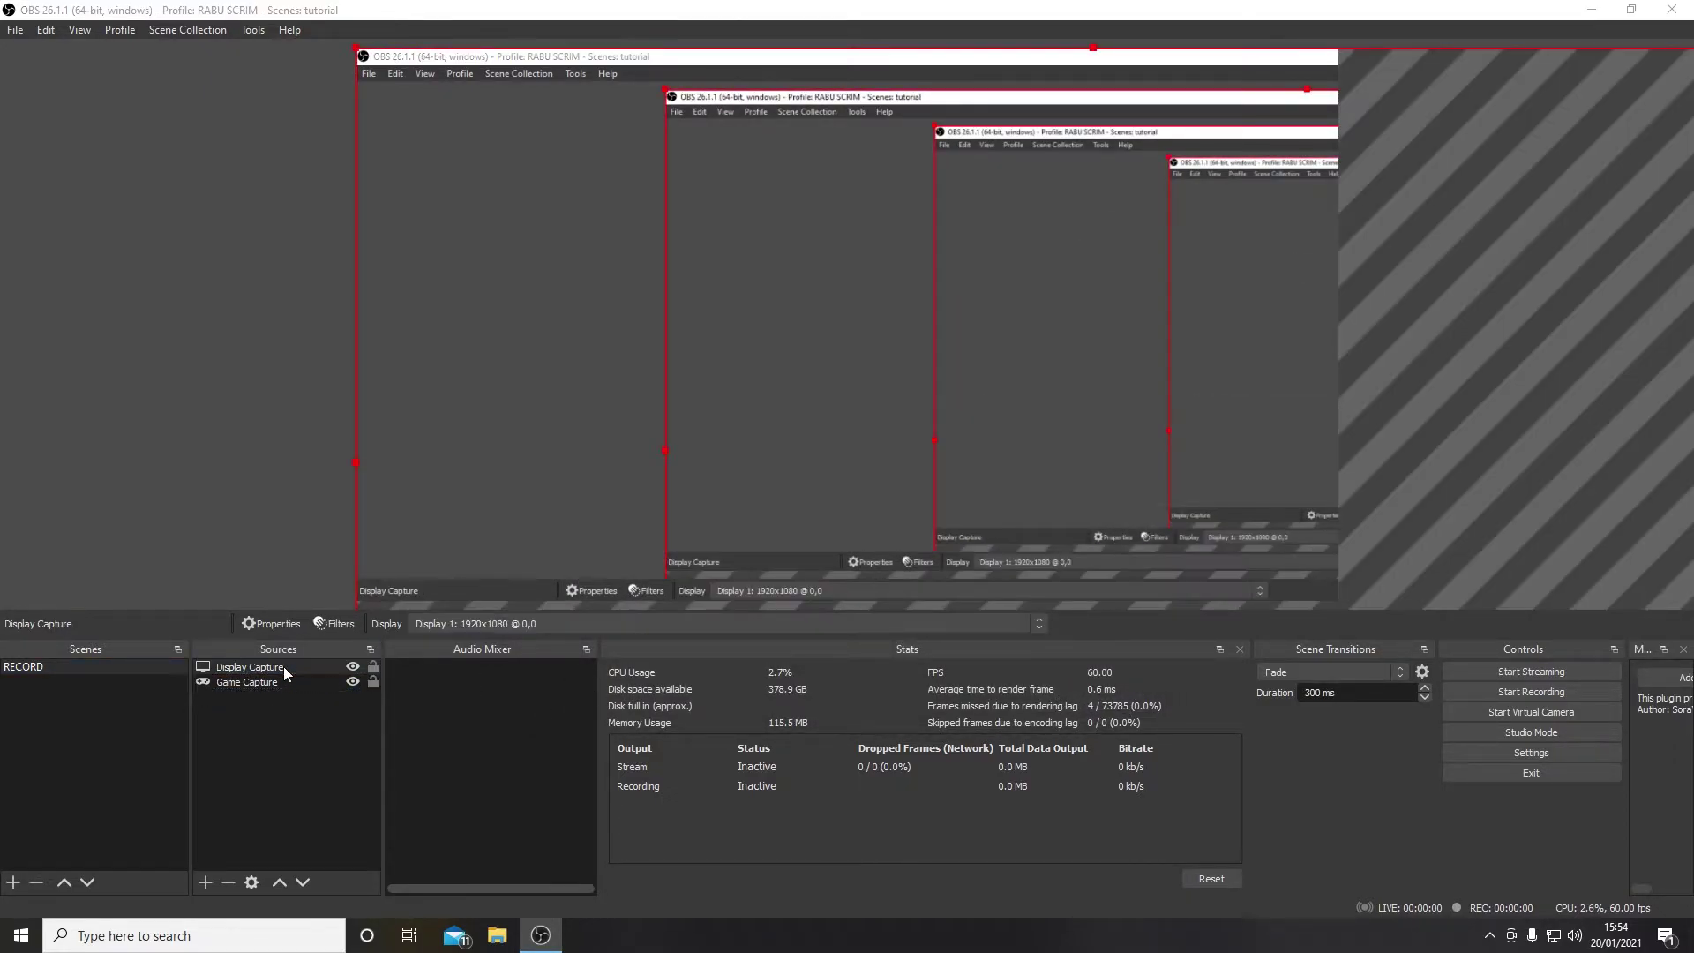
key("Delete")
left_click(913, 484)
left_click(251, 667)
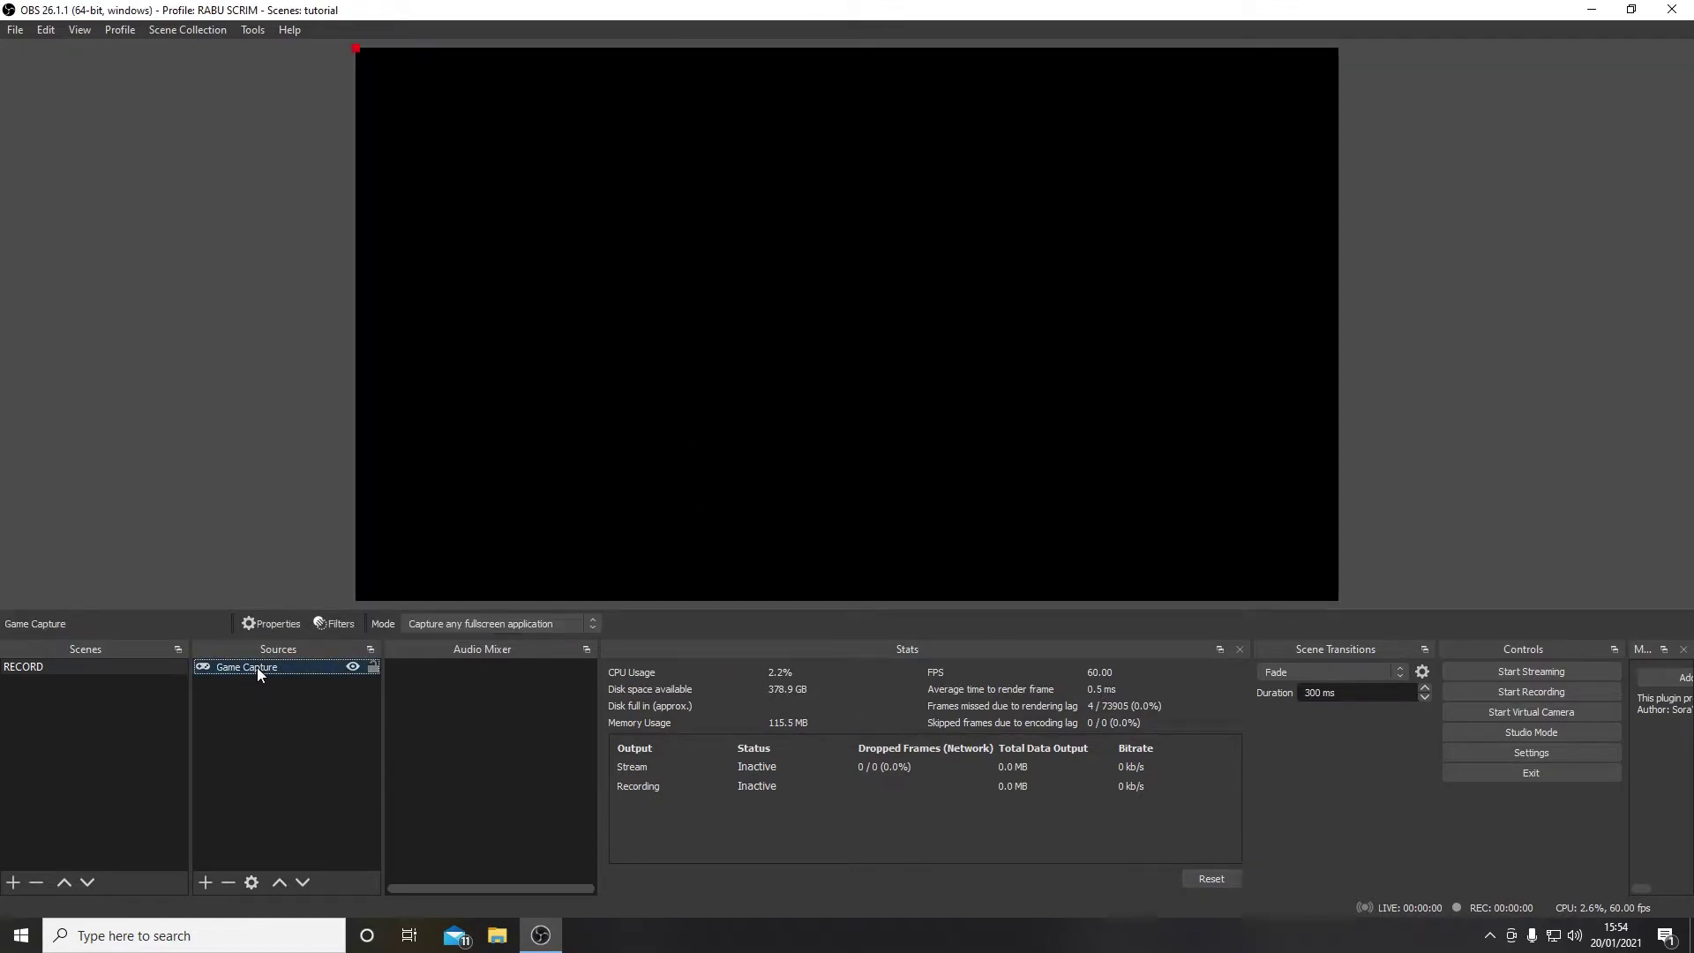
key("Delete")
left_click(913, 496)
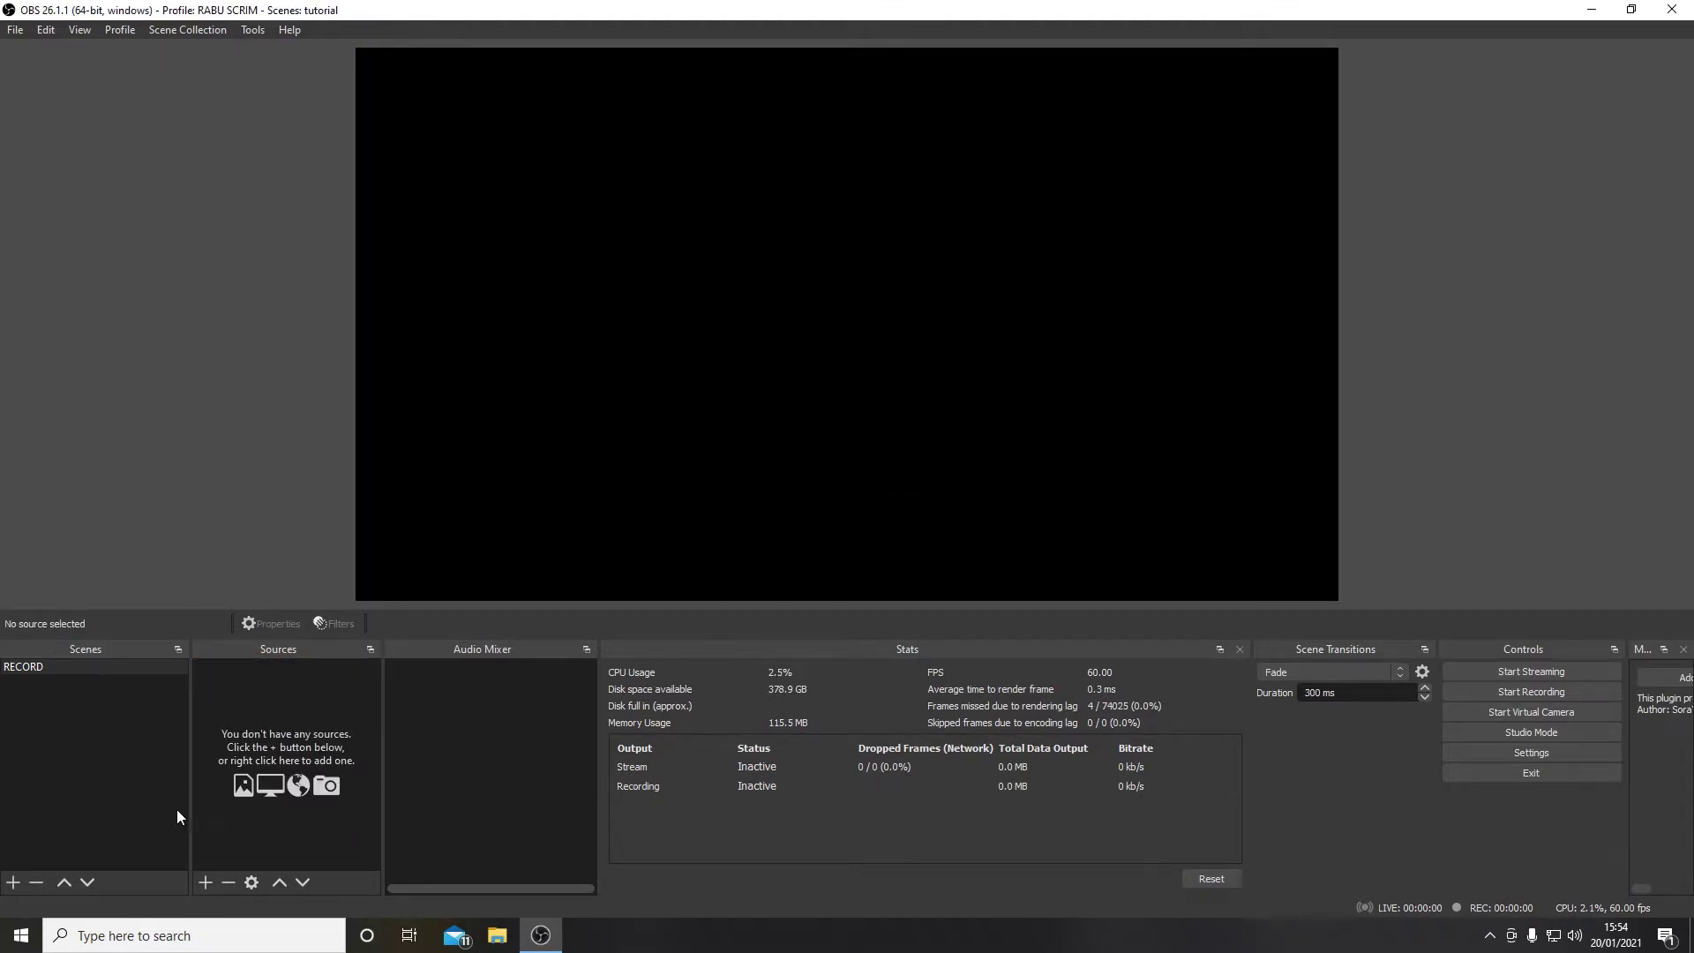
Add a new Audio Input Capture source with the default name, check its selectable devices, and cancel the property changes
left_click(208, 882)
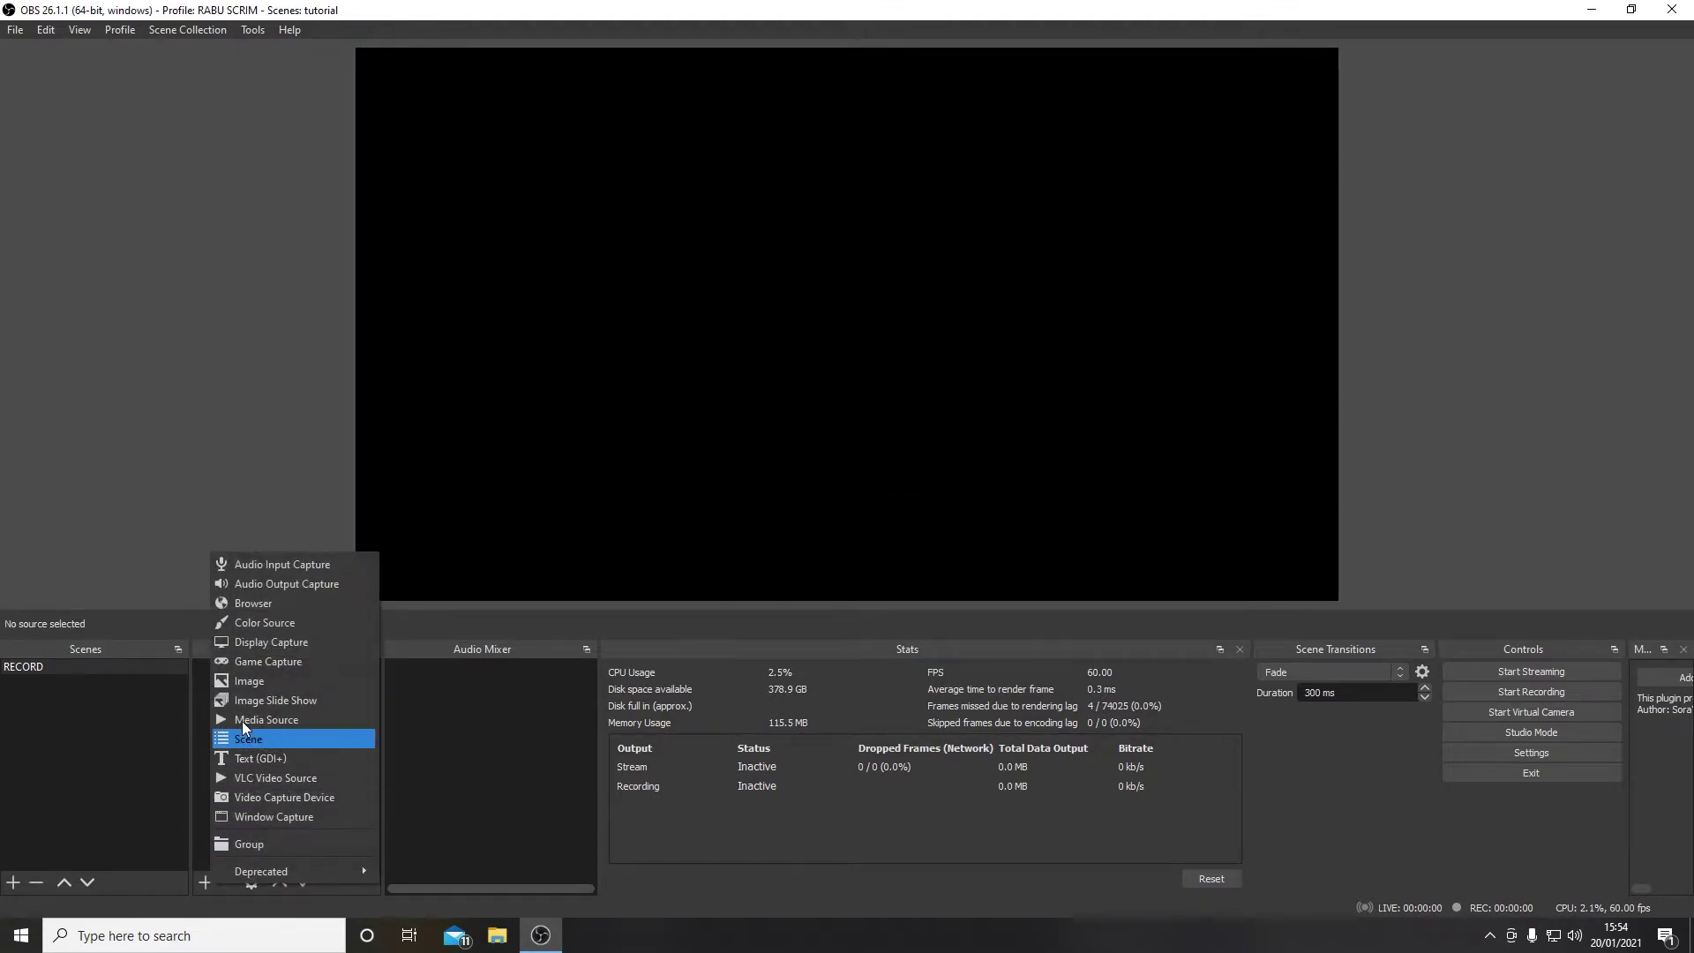
left_click(338, 561)
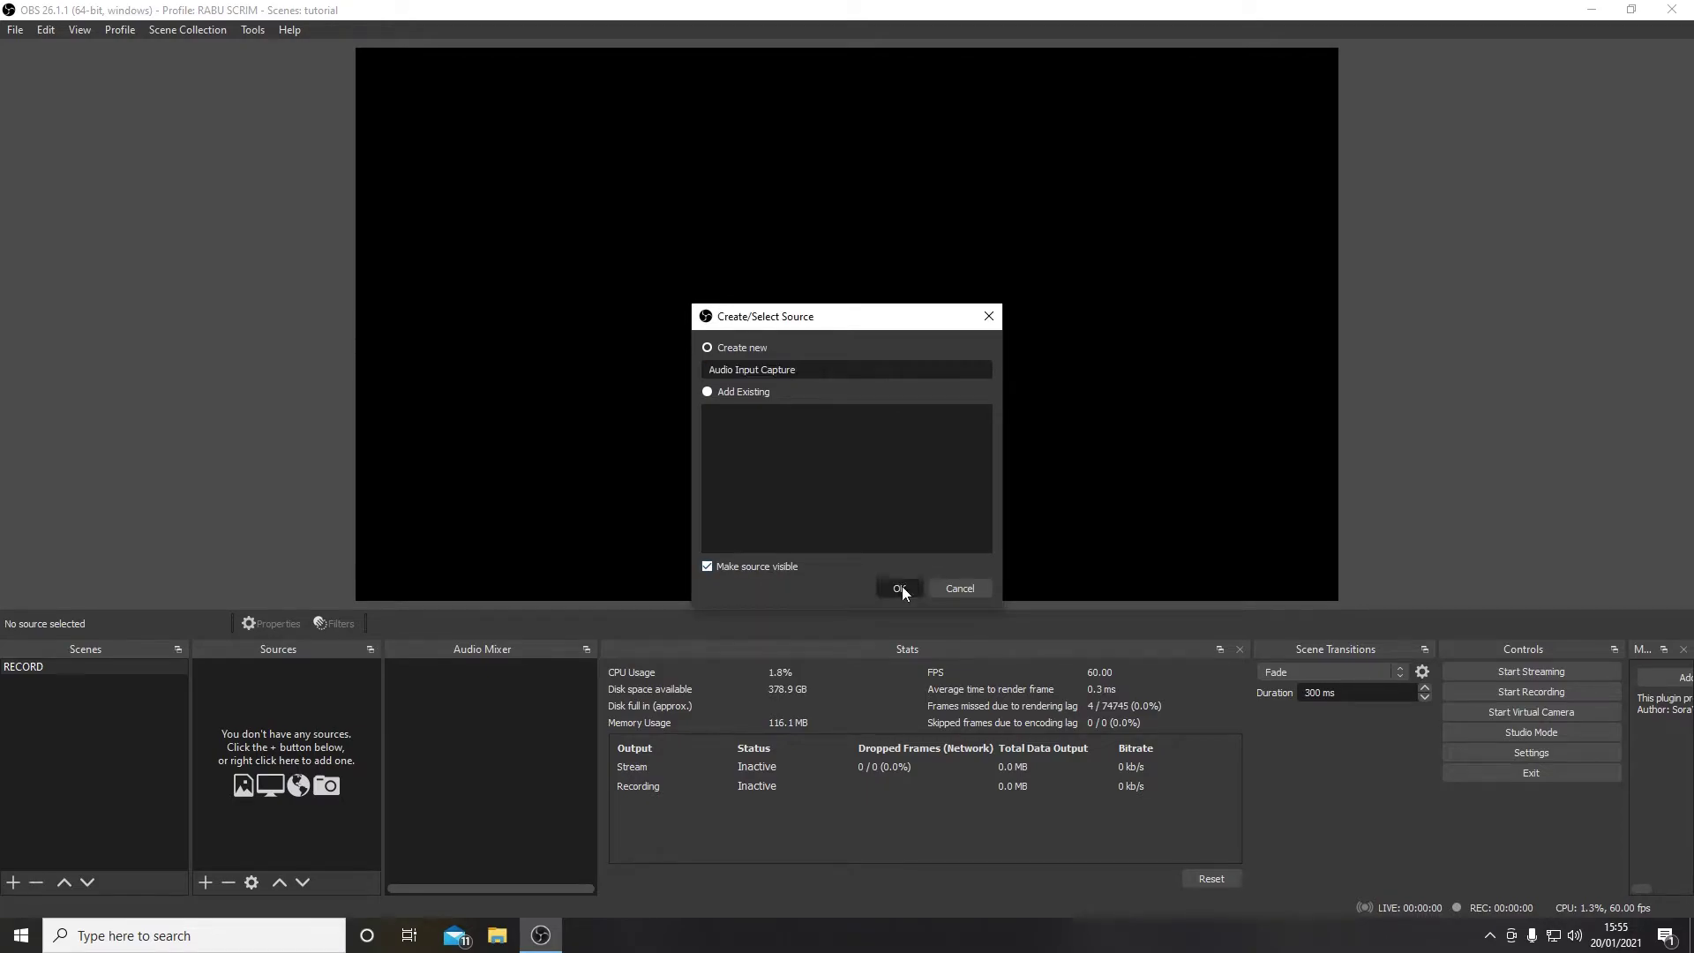
left_click(898, 588)
left_click(787, 240)
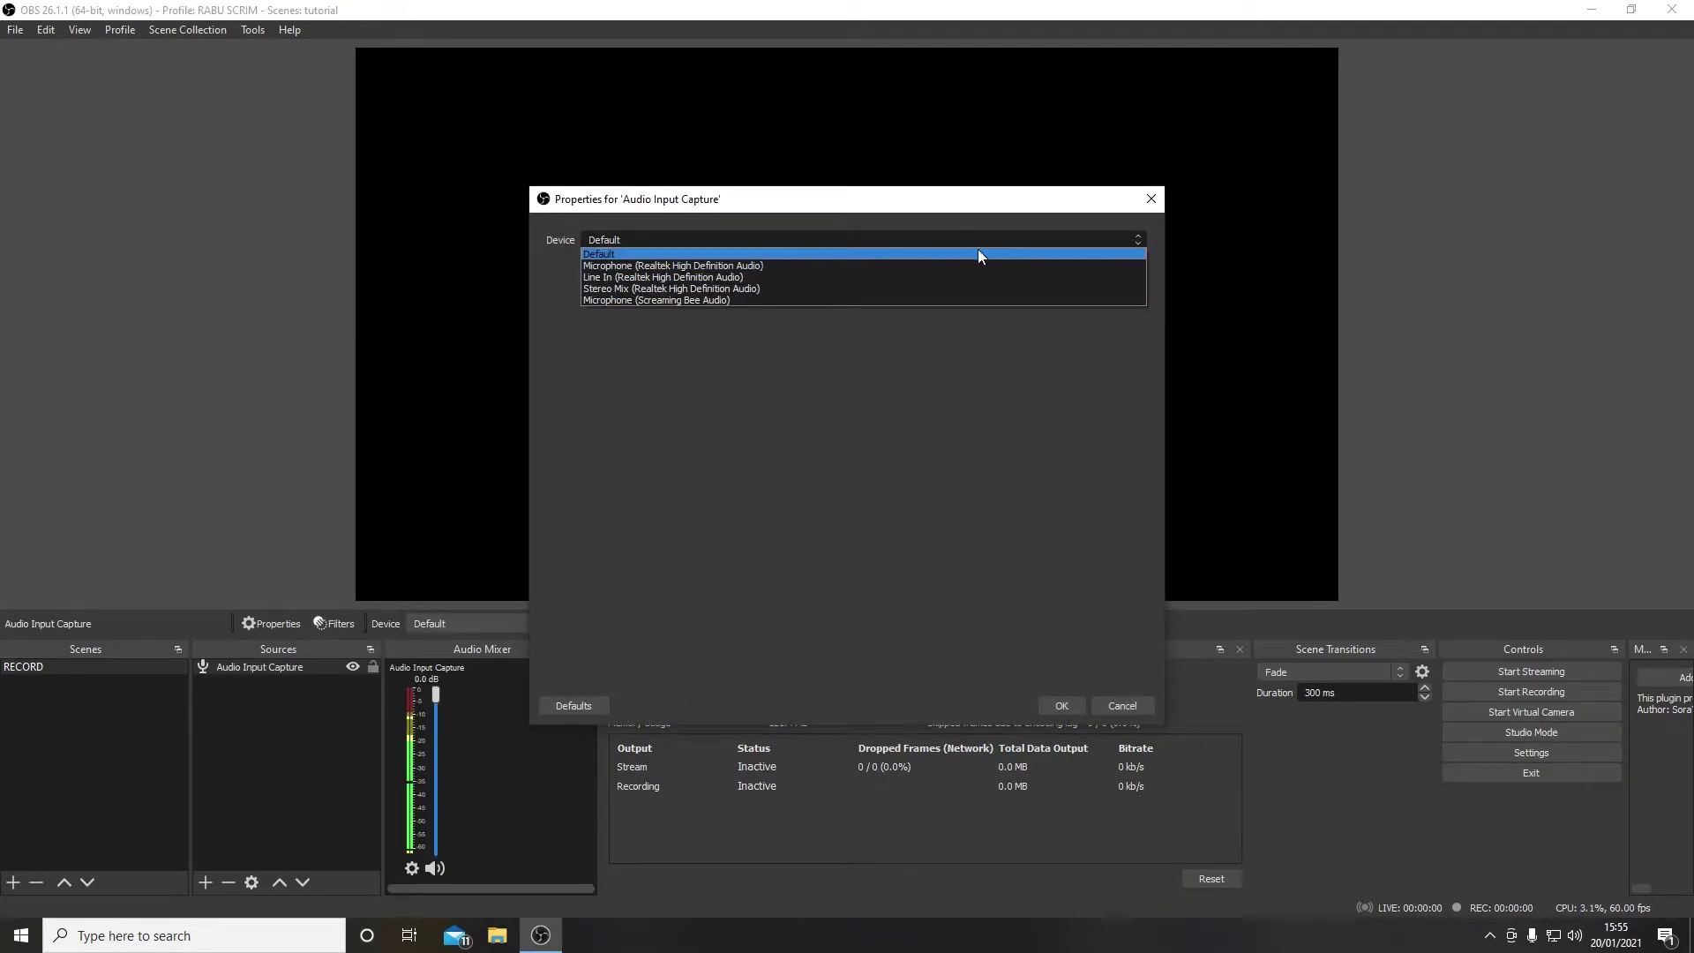
left_click(1132, 235)
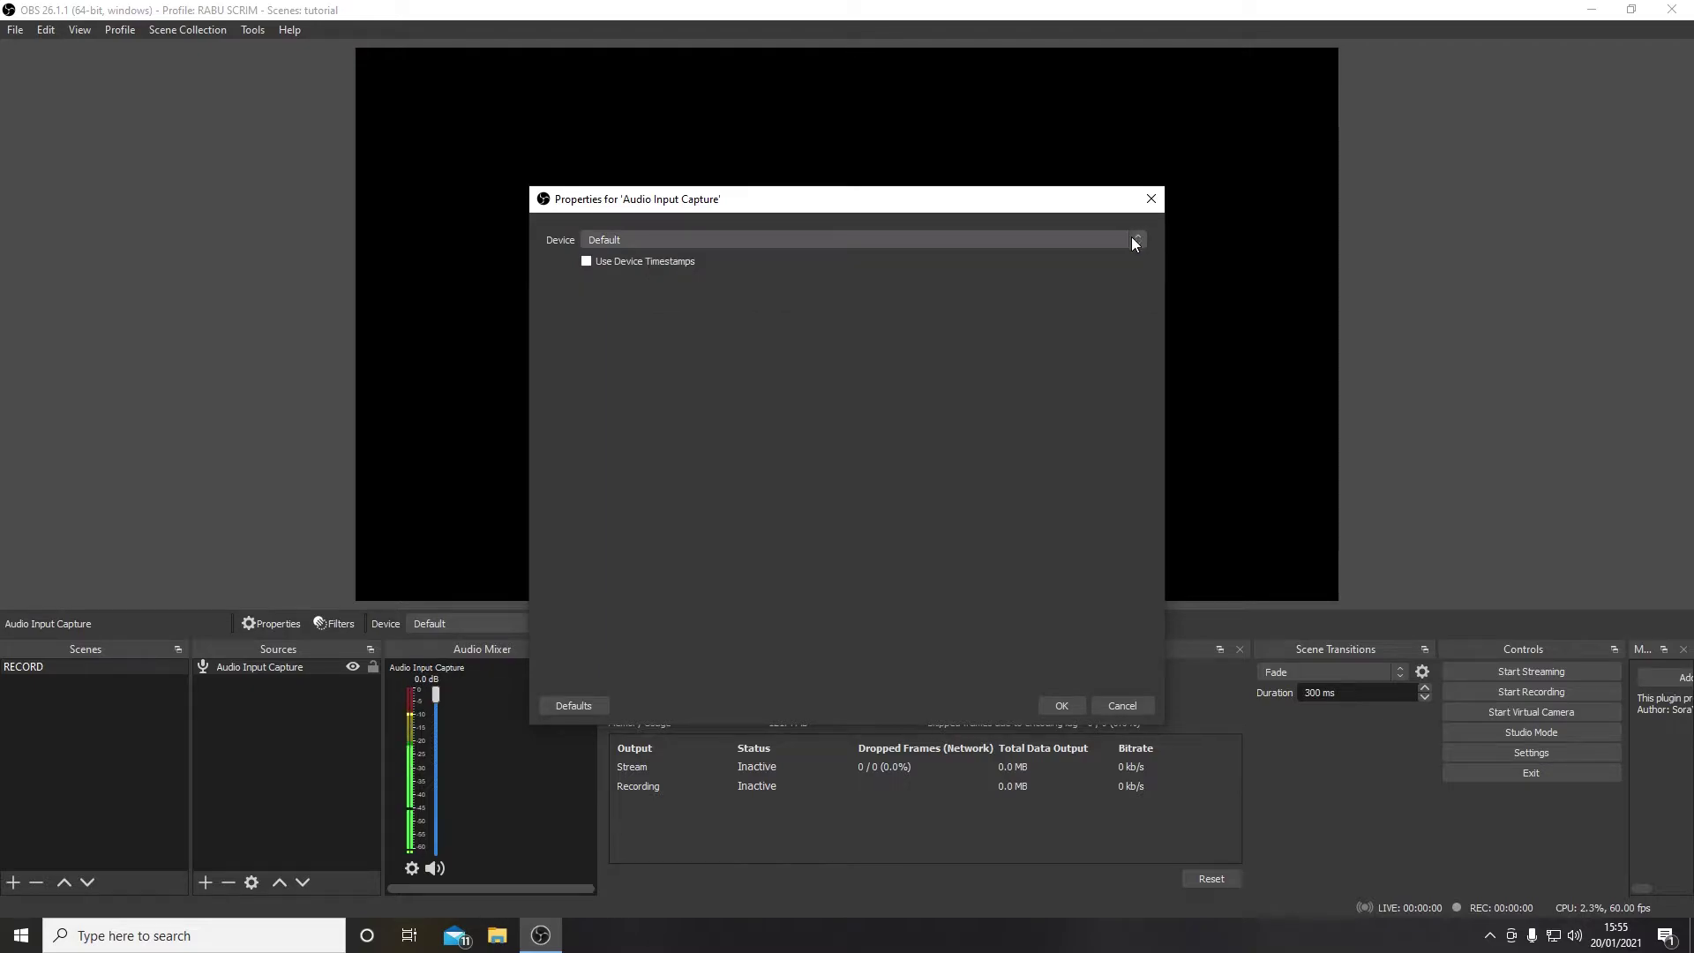
left_click(1131, 701)
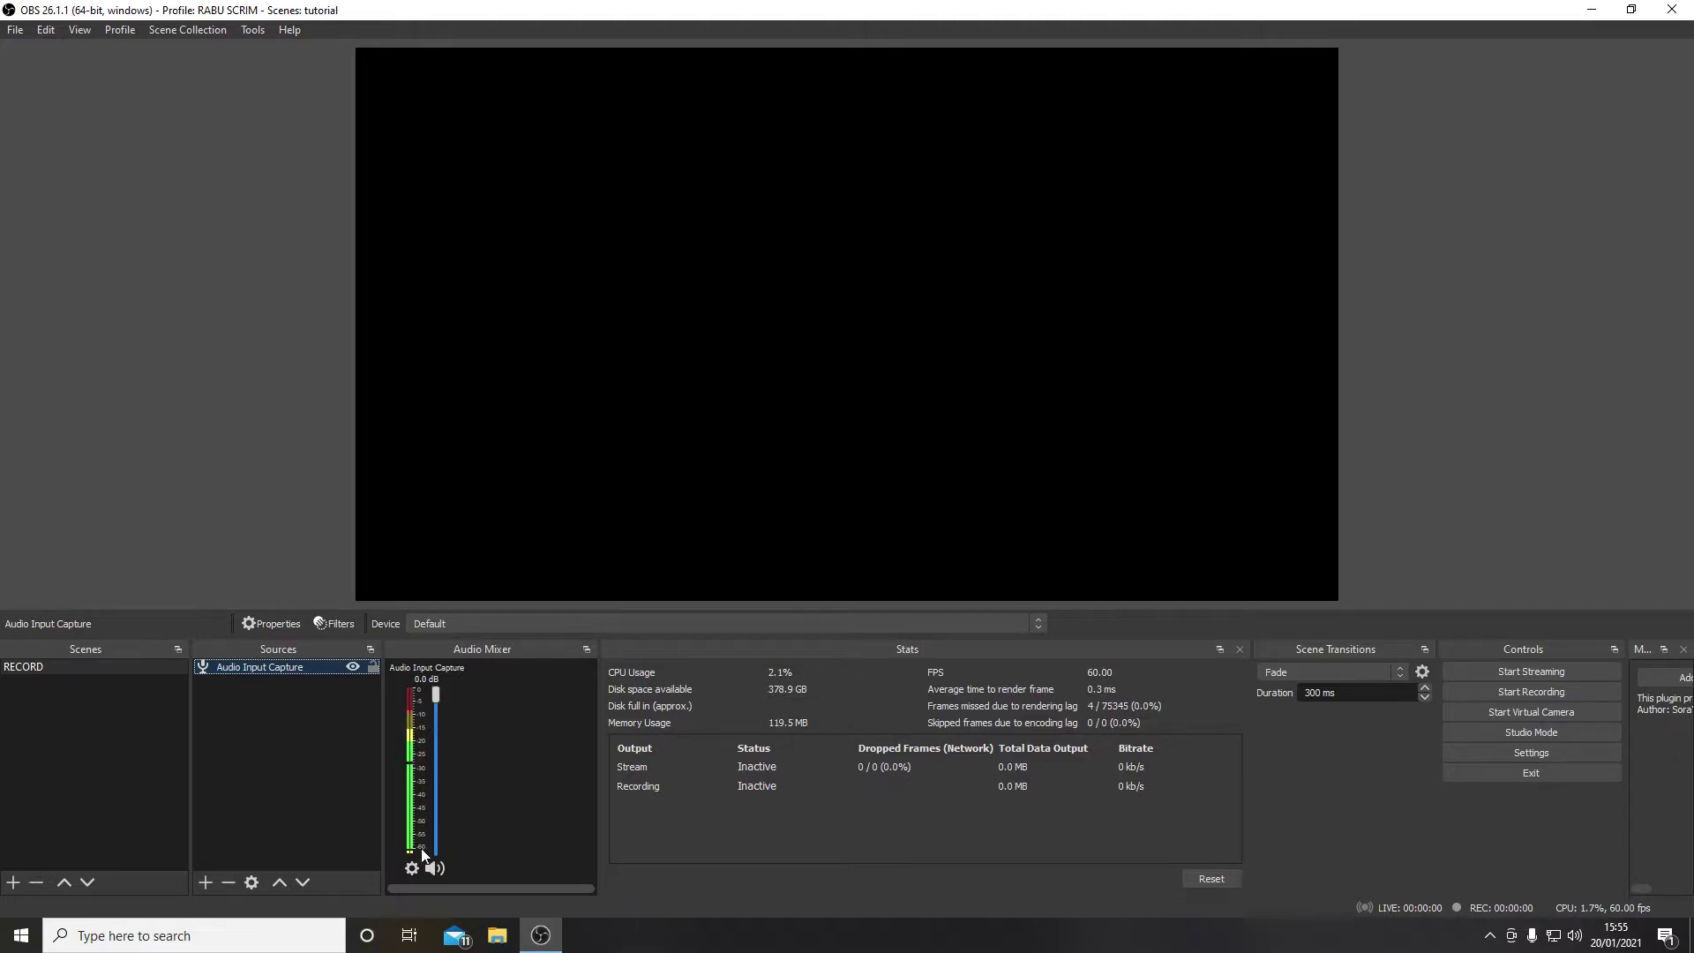
Remove the Audio Input Capture source from the RECORD scene
left_click(412, 868)
left_click(294, 665)
key("Delete")
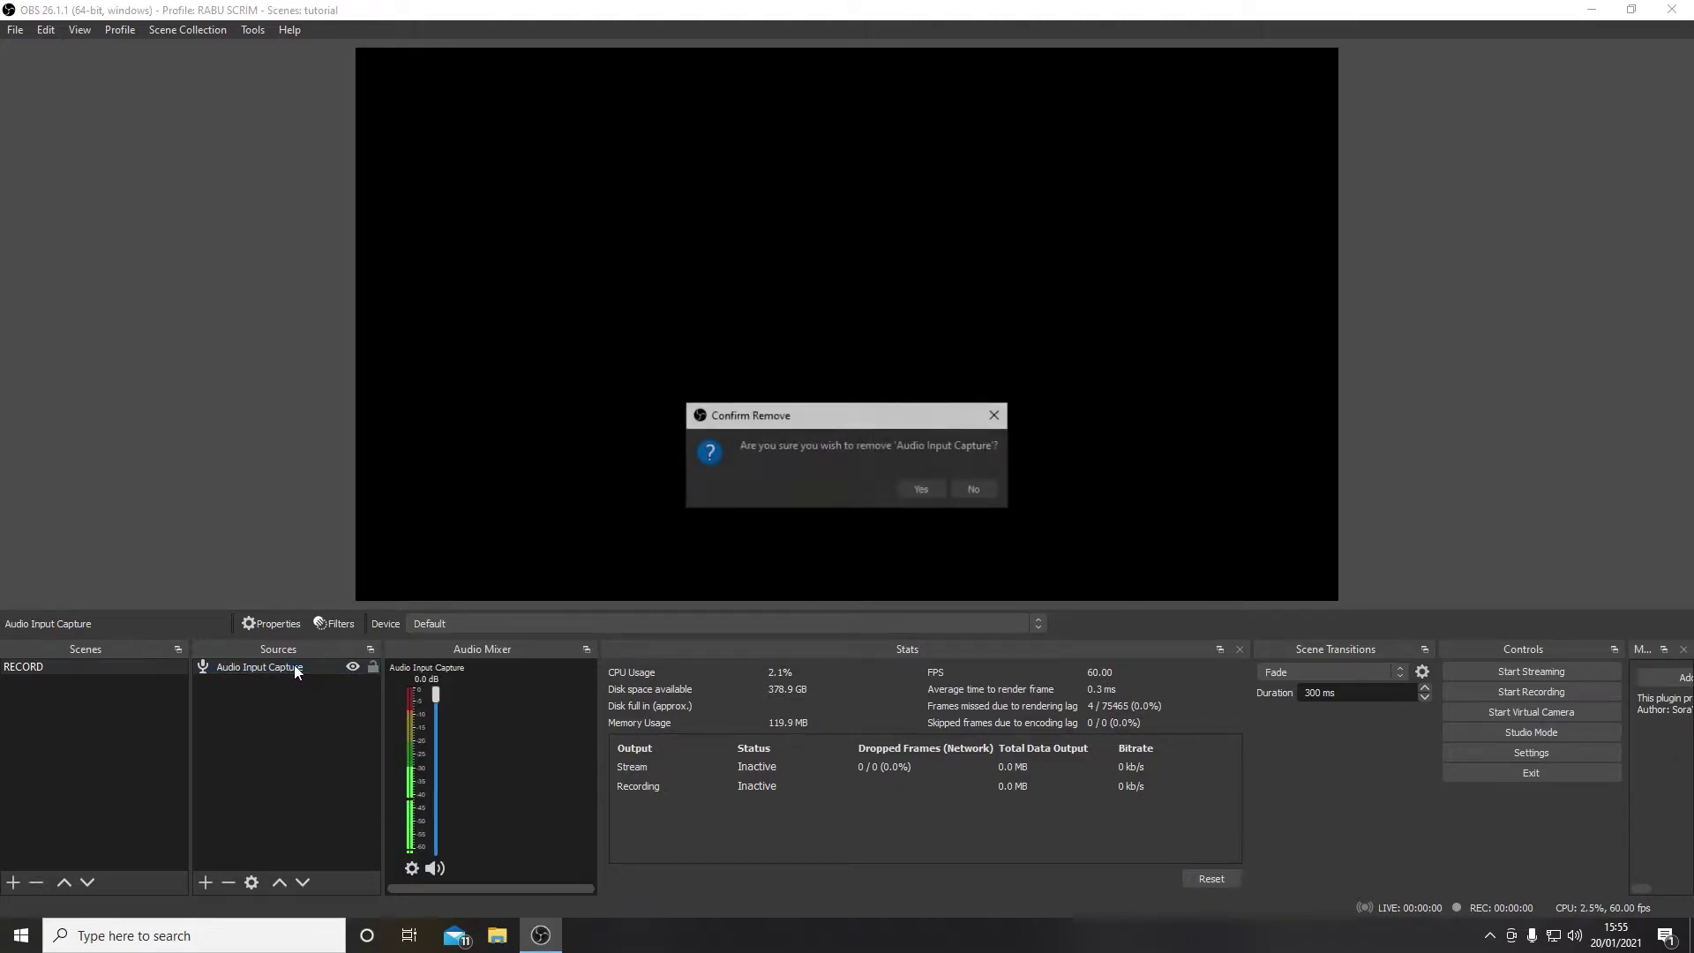
left_click(905, 489)
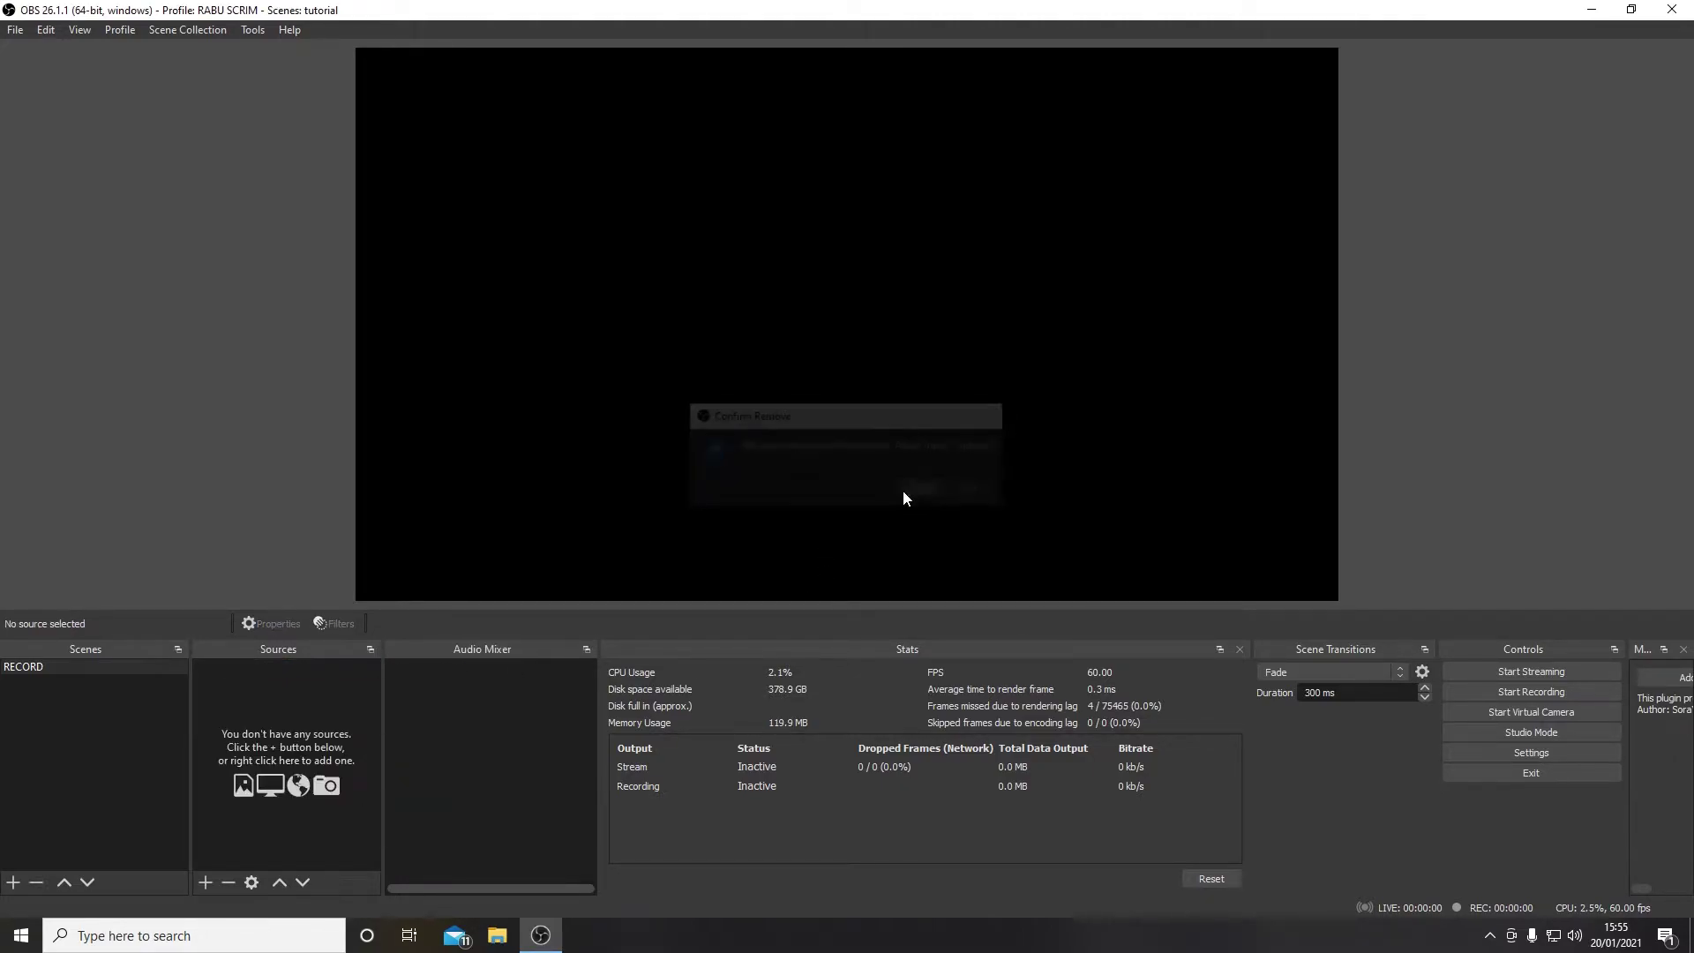
Open the output settings and compare the streaming and recording options, including the recording type
left_click(1587, 755)
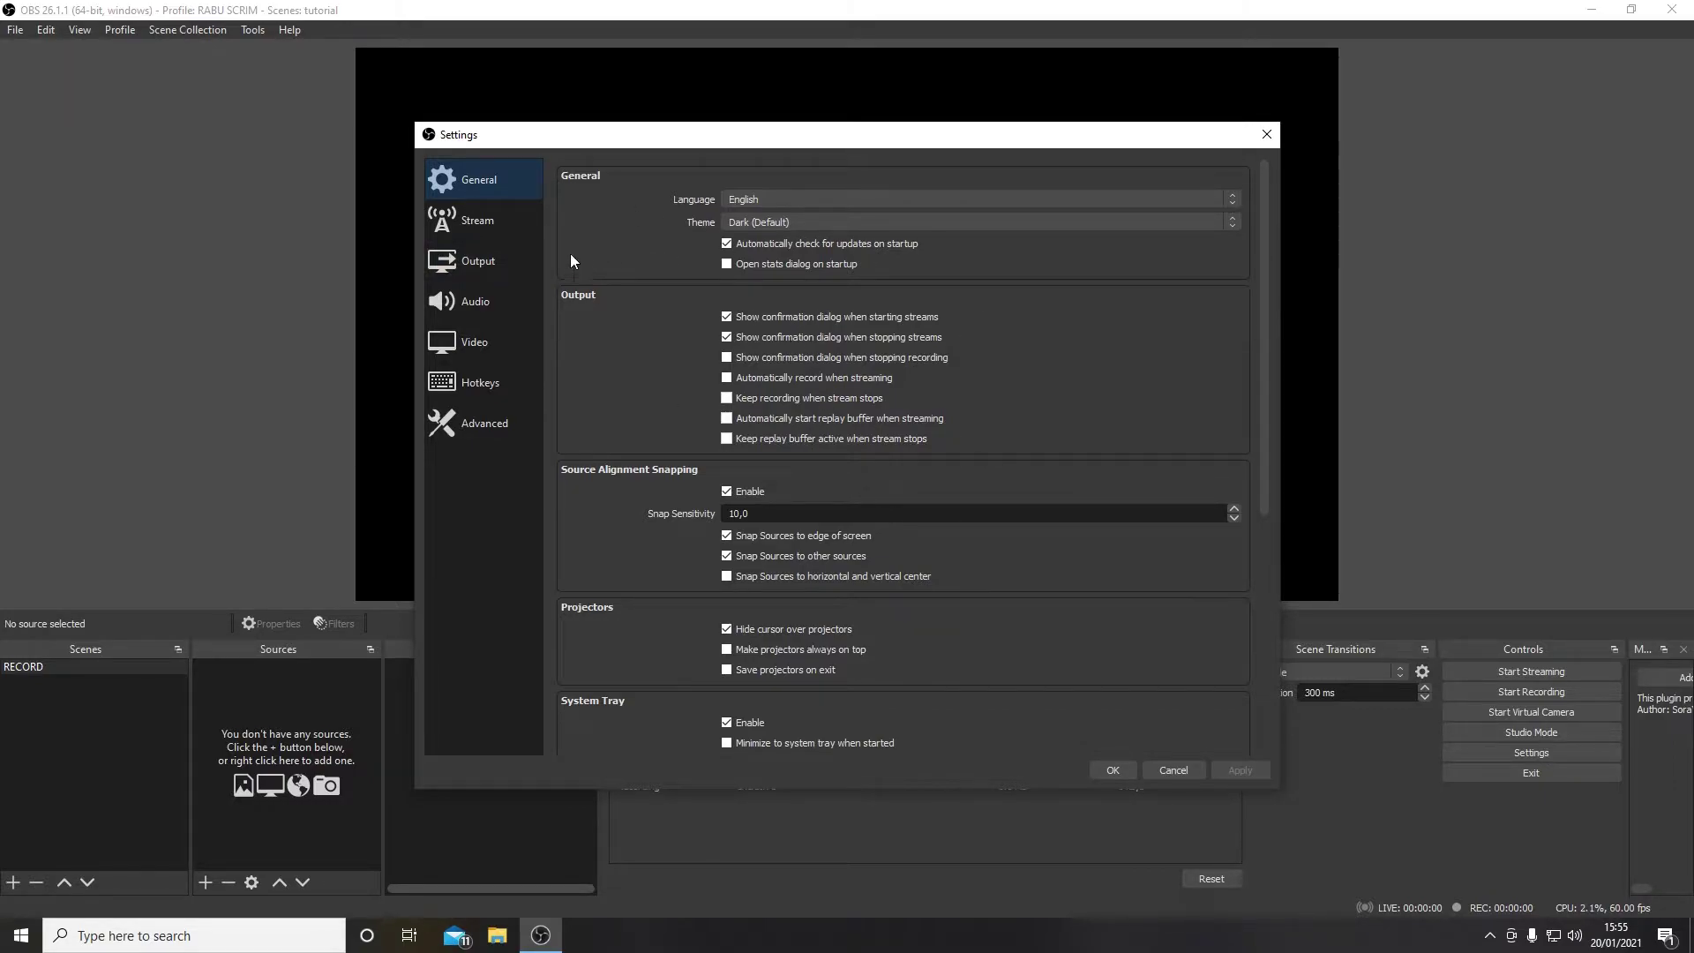
left_click(509, 269)
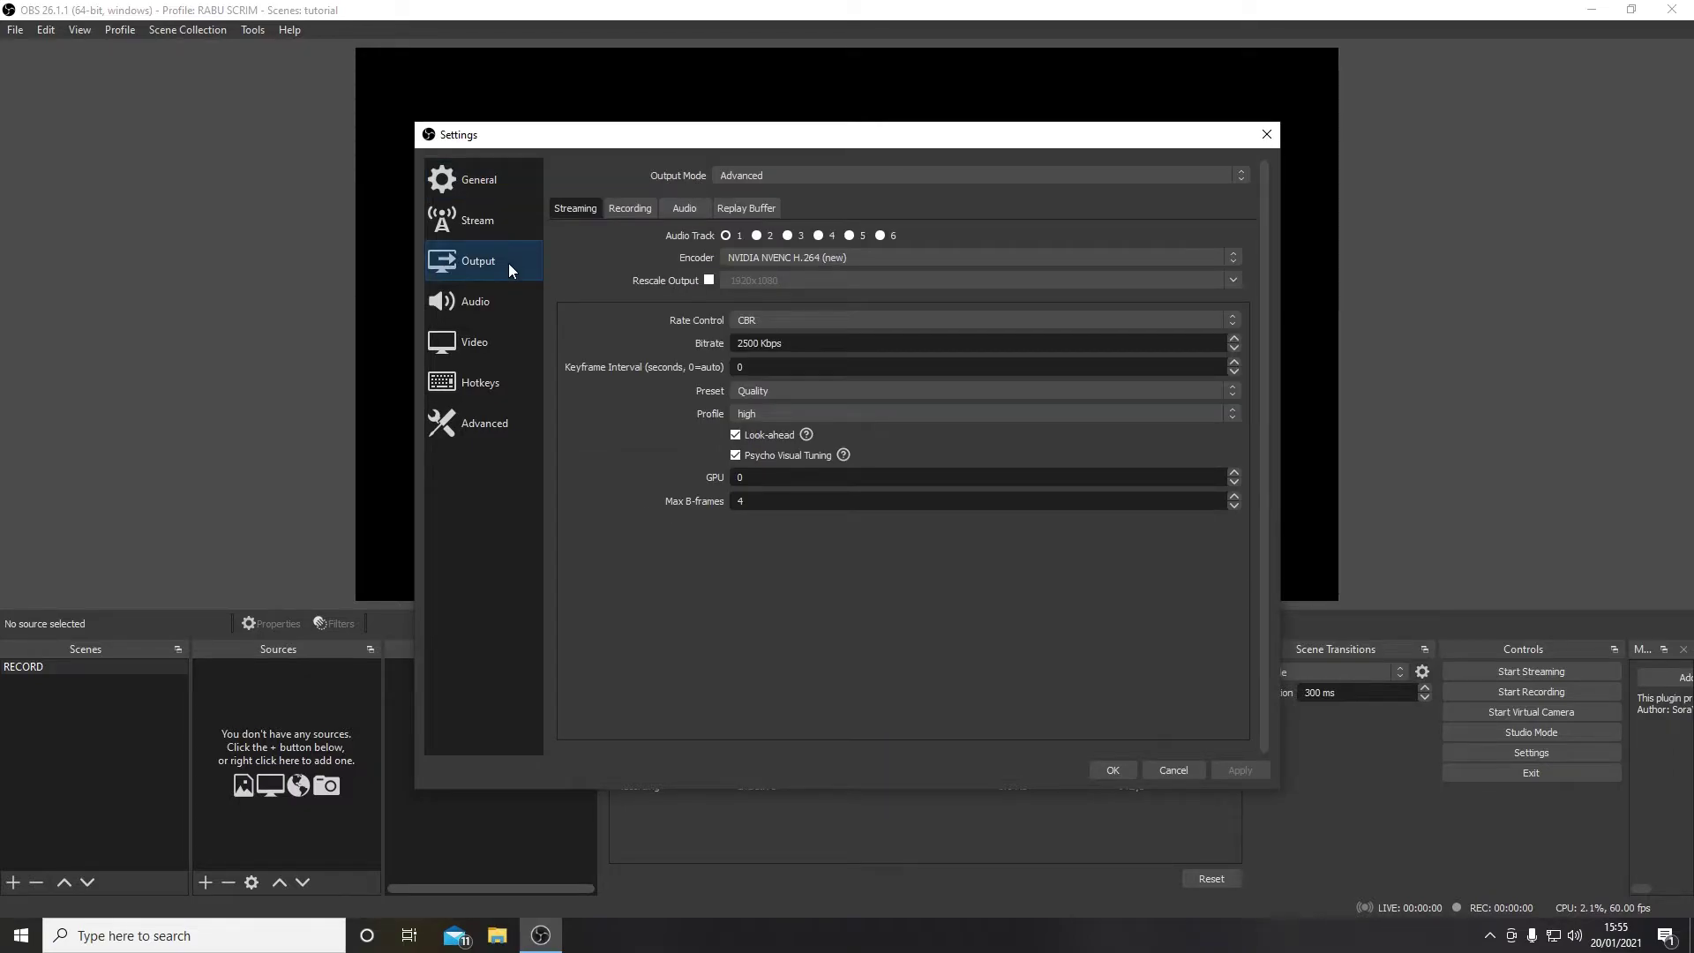
left_click(644, 207)
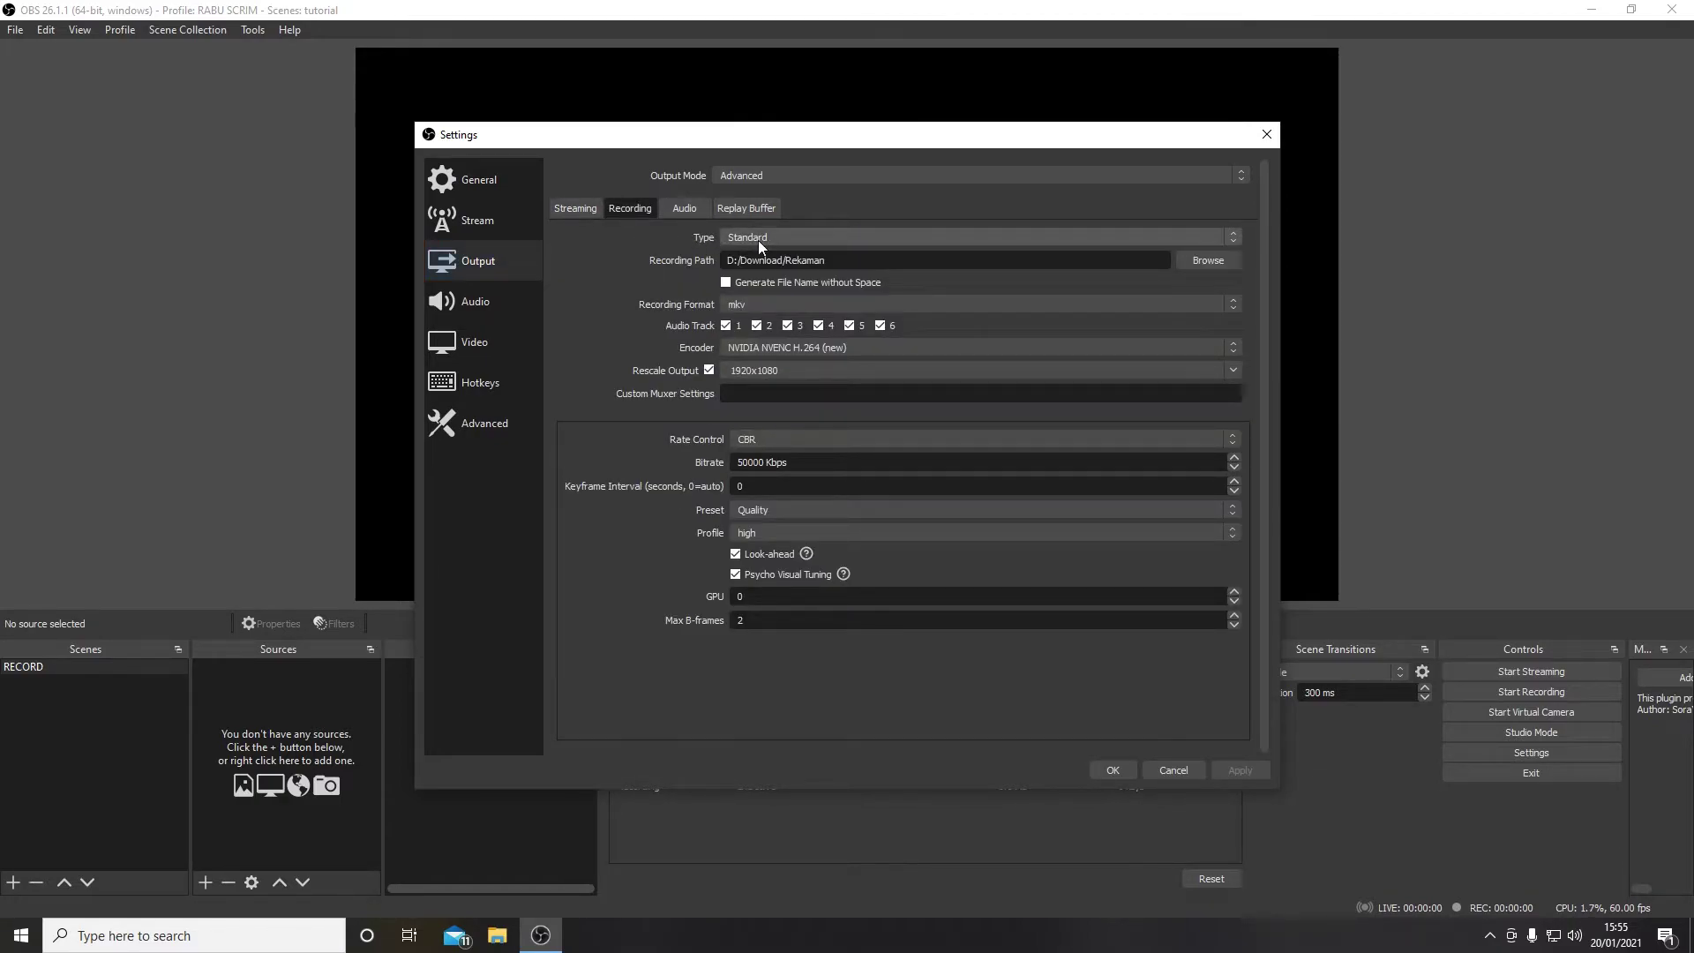
left_click(807, 240)
left_click(806, 240)
left_click(580, 212)
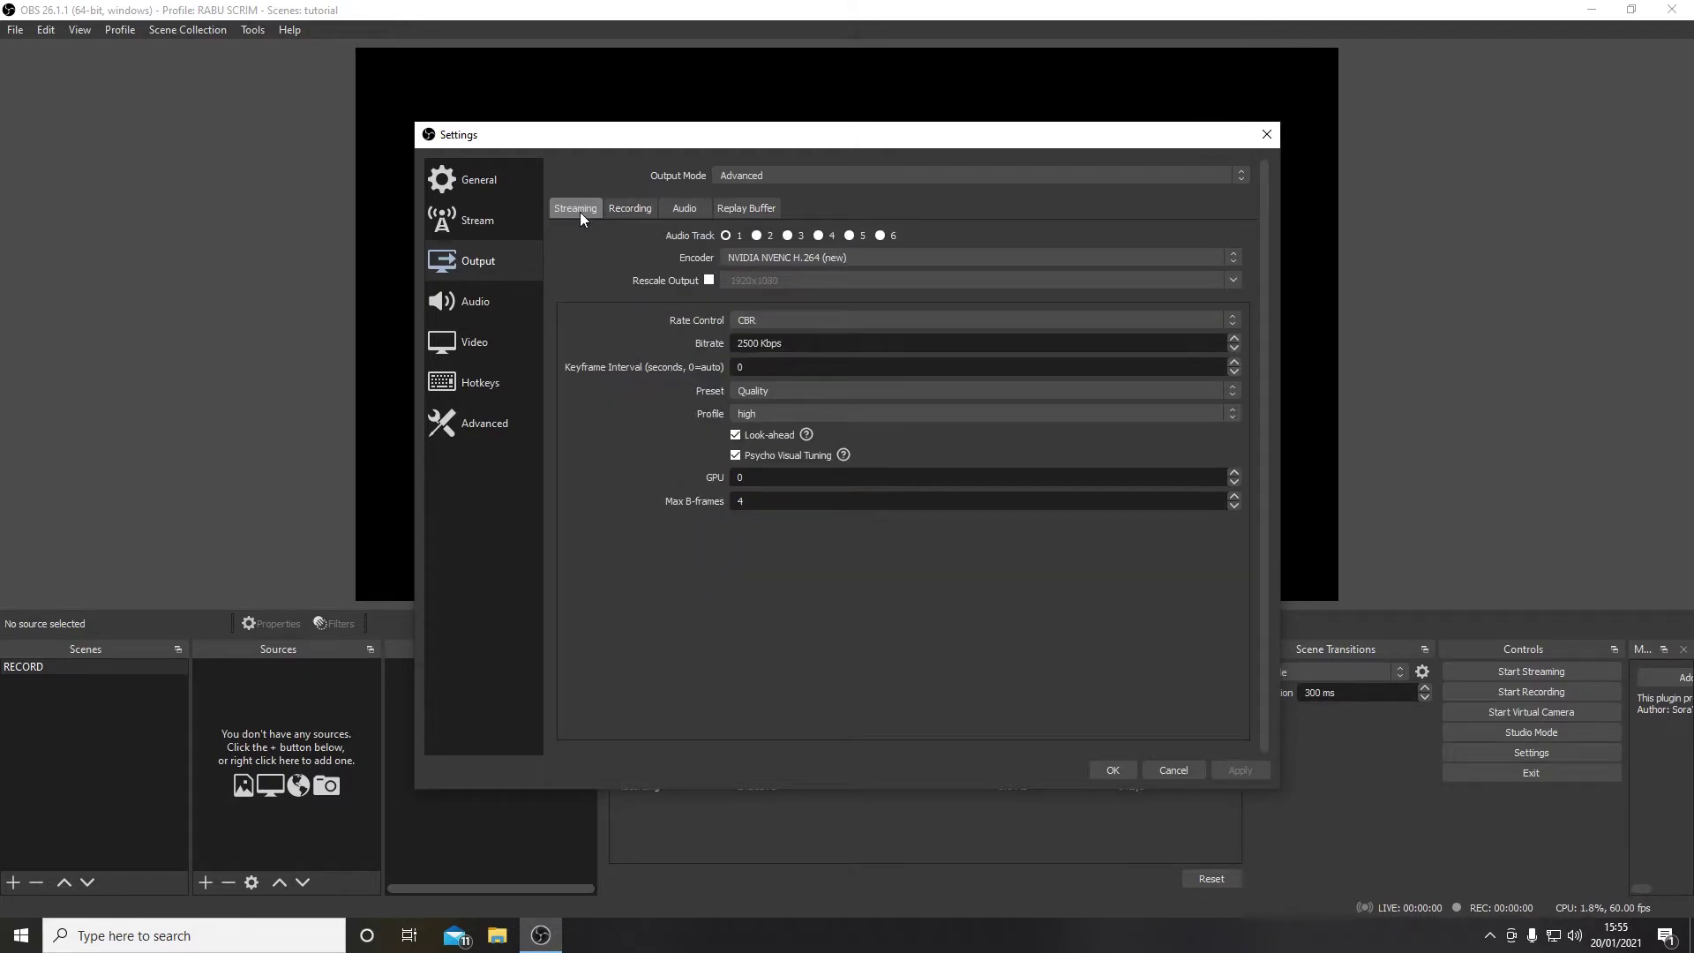
left_click(625, 205)
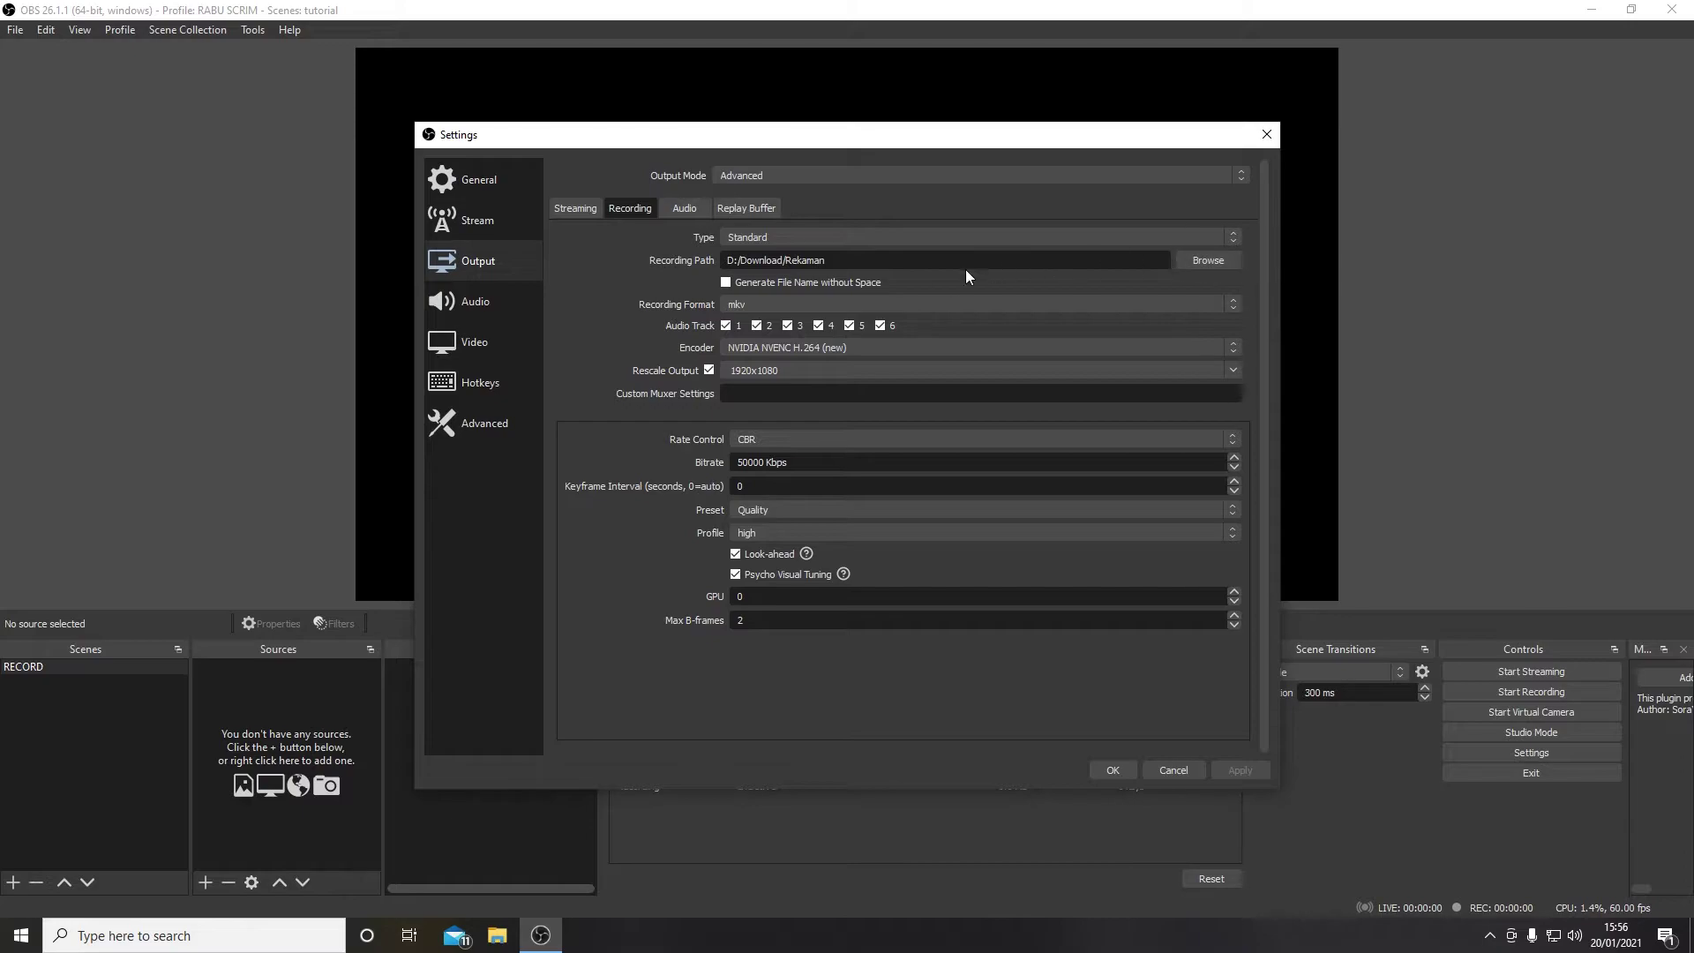
Examine the available recording formats, keeping mkv selected
left_click(794, 305)
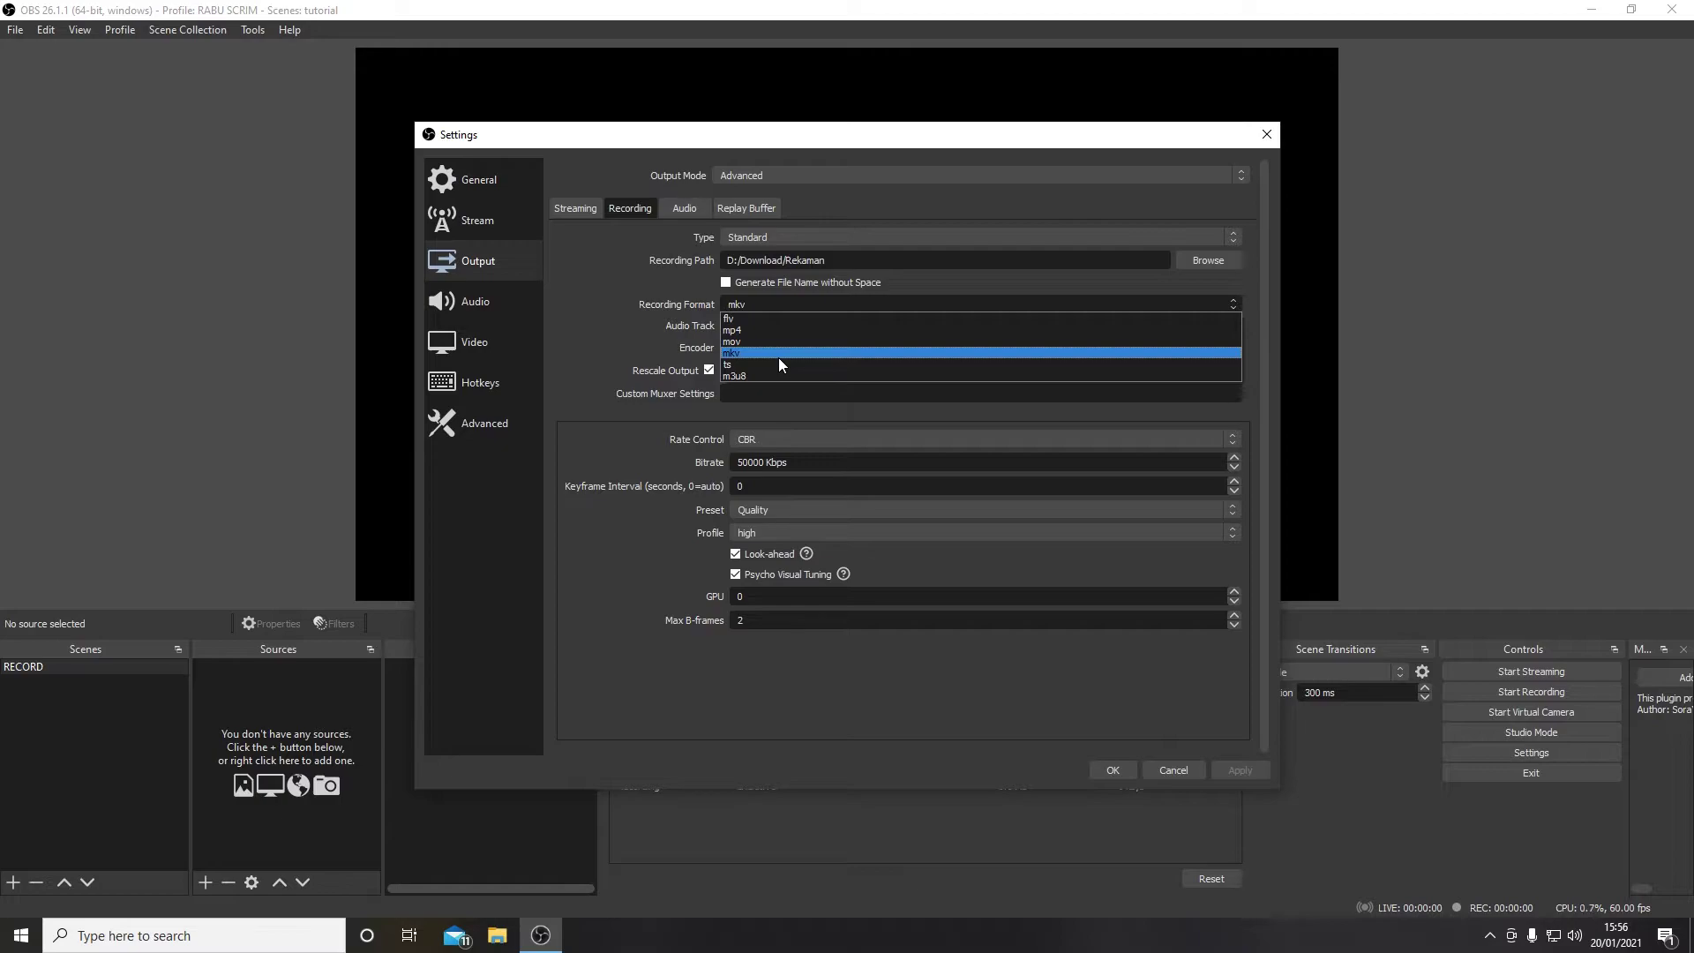
left_click(591, 305)
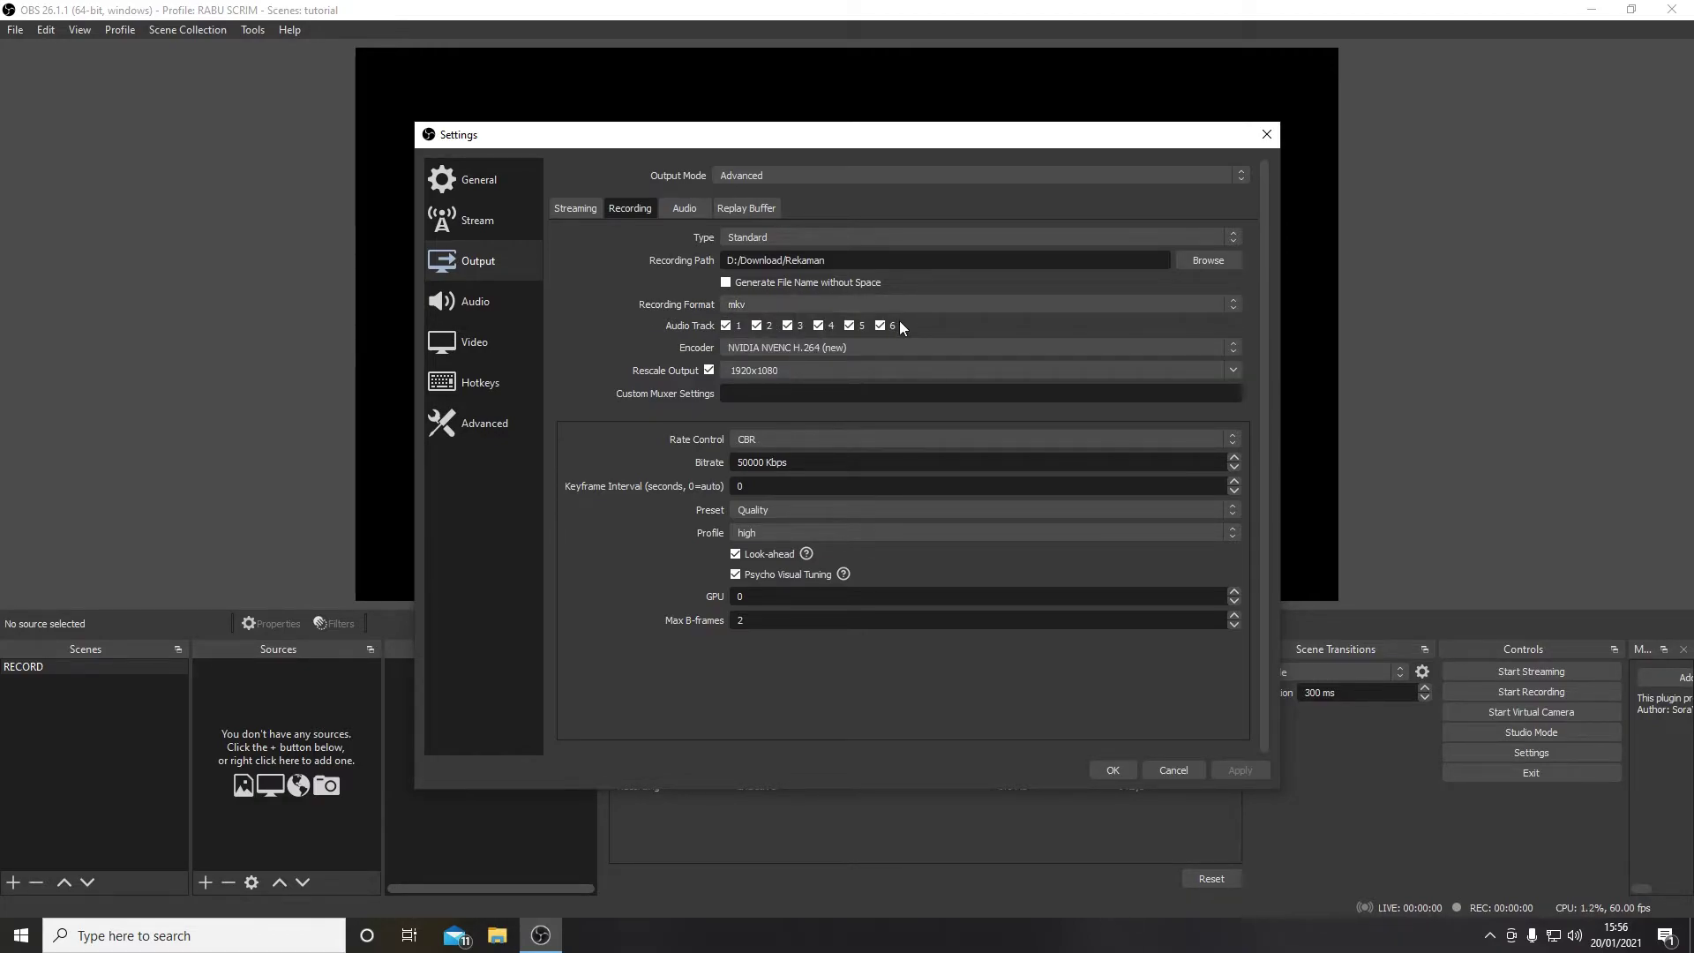
left_click(944, 304)
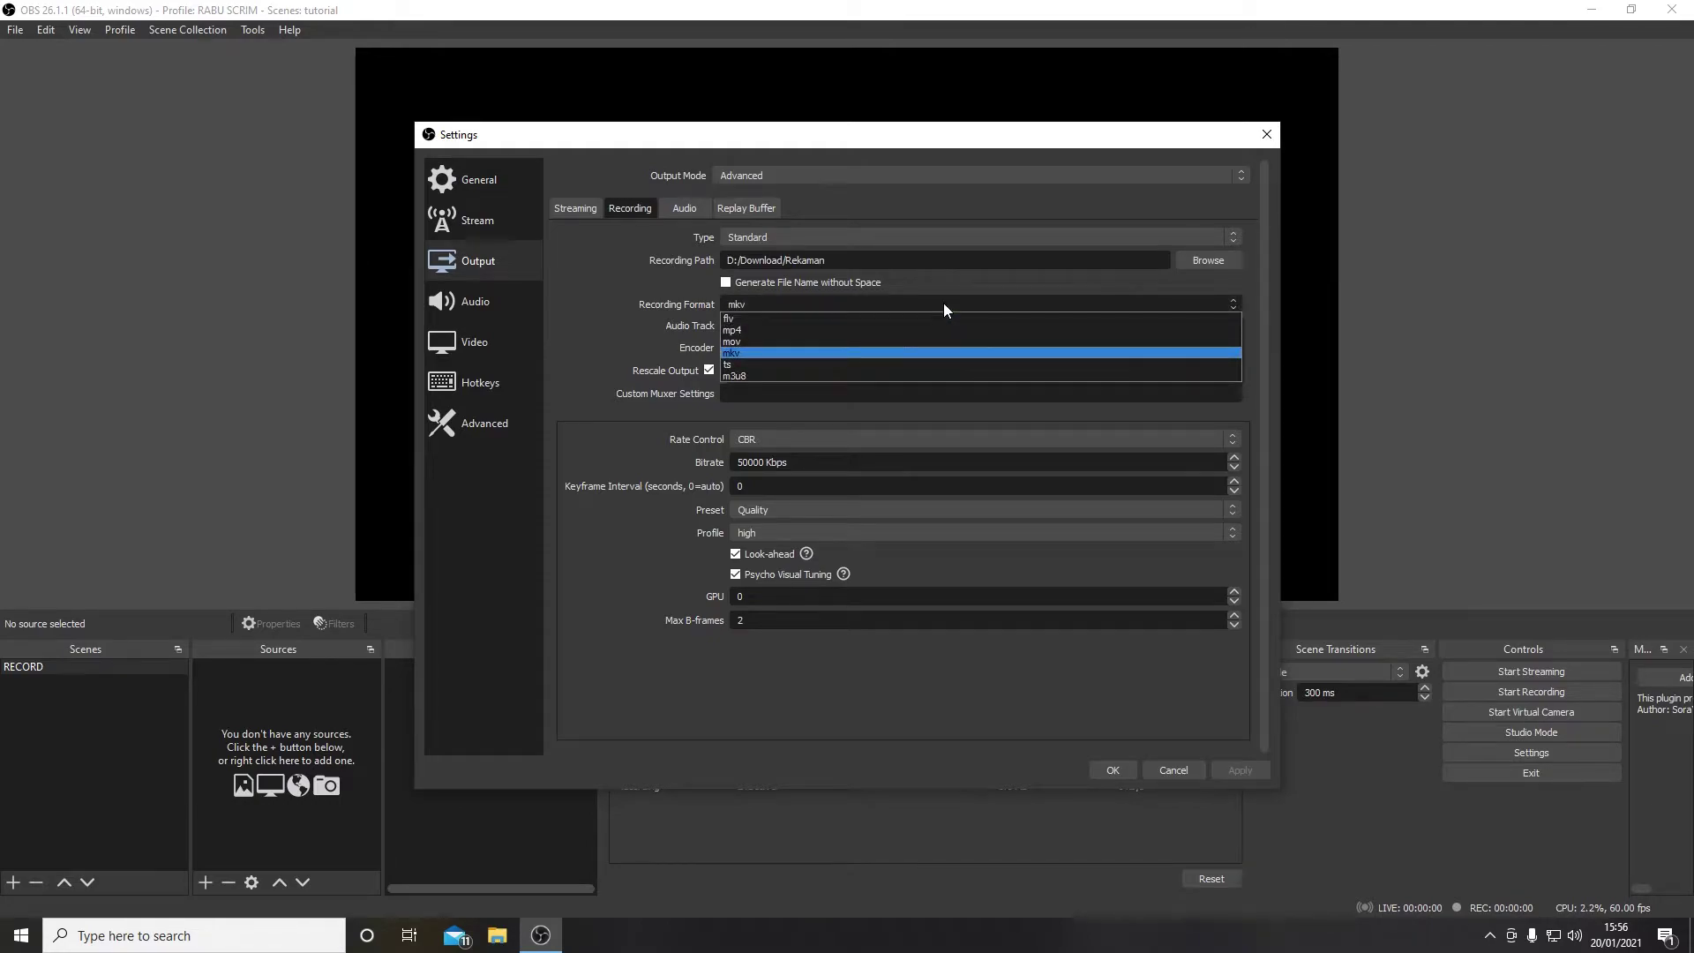
left_click(621, 302)
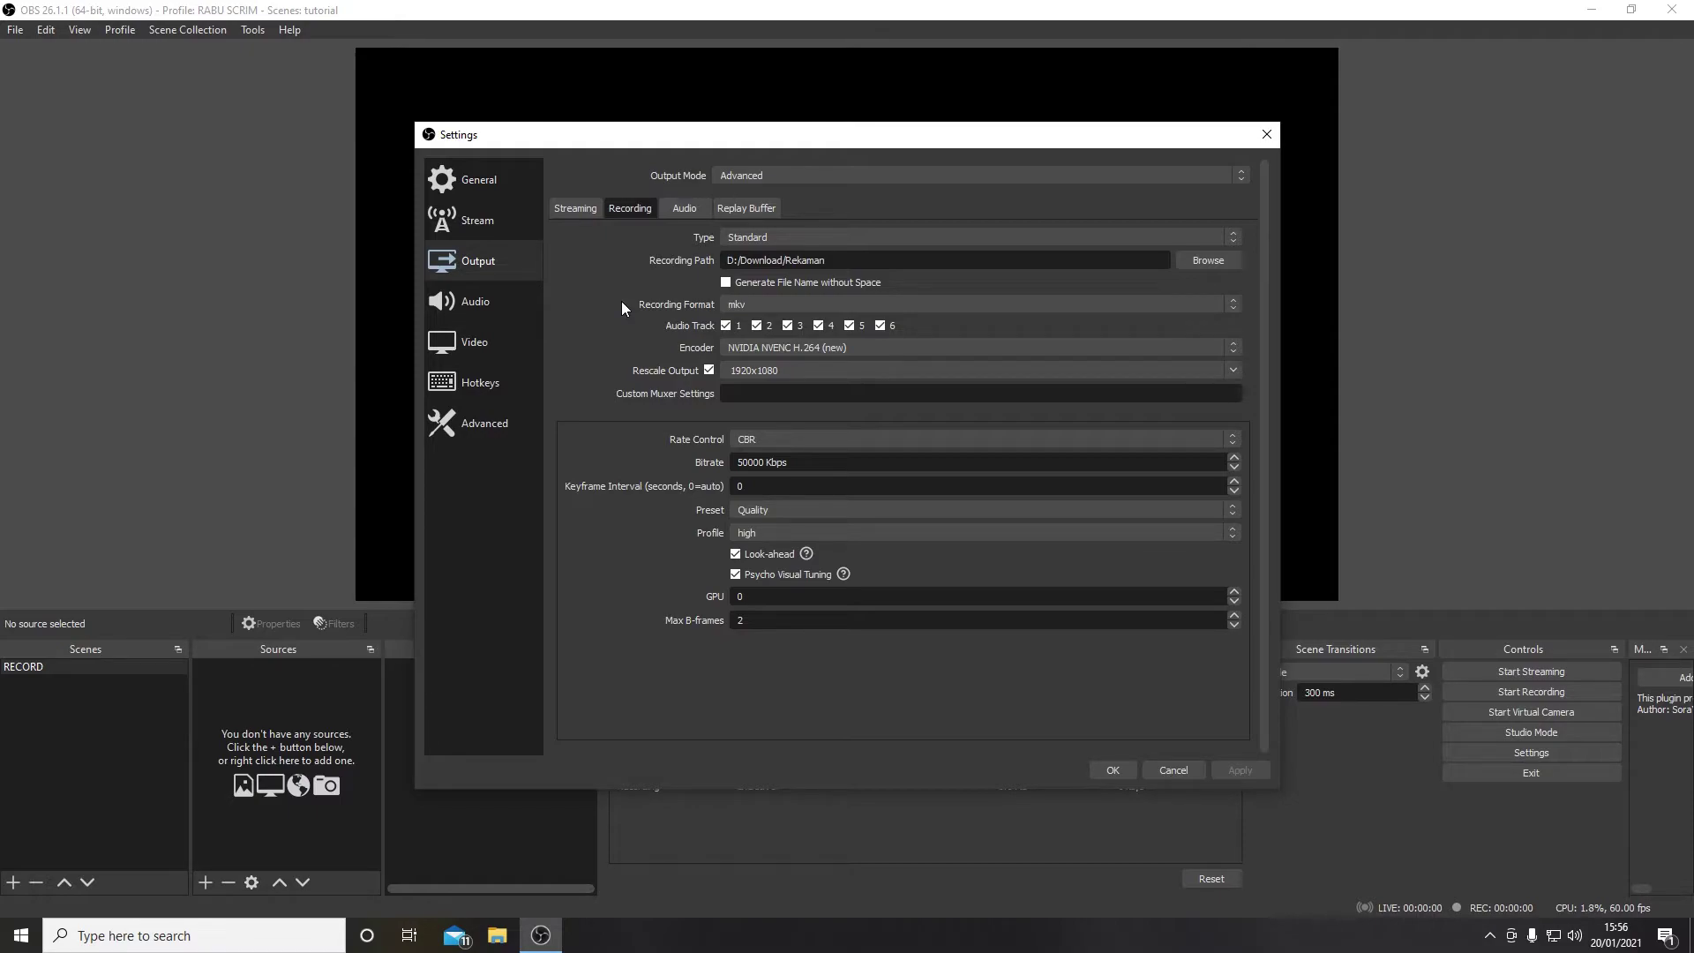
Try the x264 recording encoder, check its CPU usage presets, and restore the NVIDIA NVENC H.264 (new) encoder
left_click(776, 346)
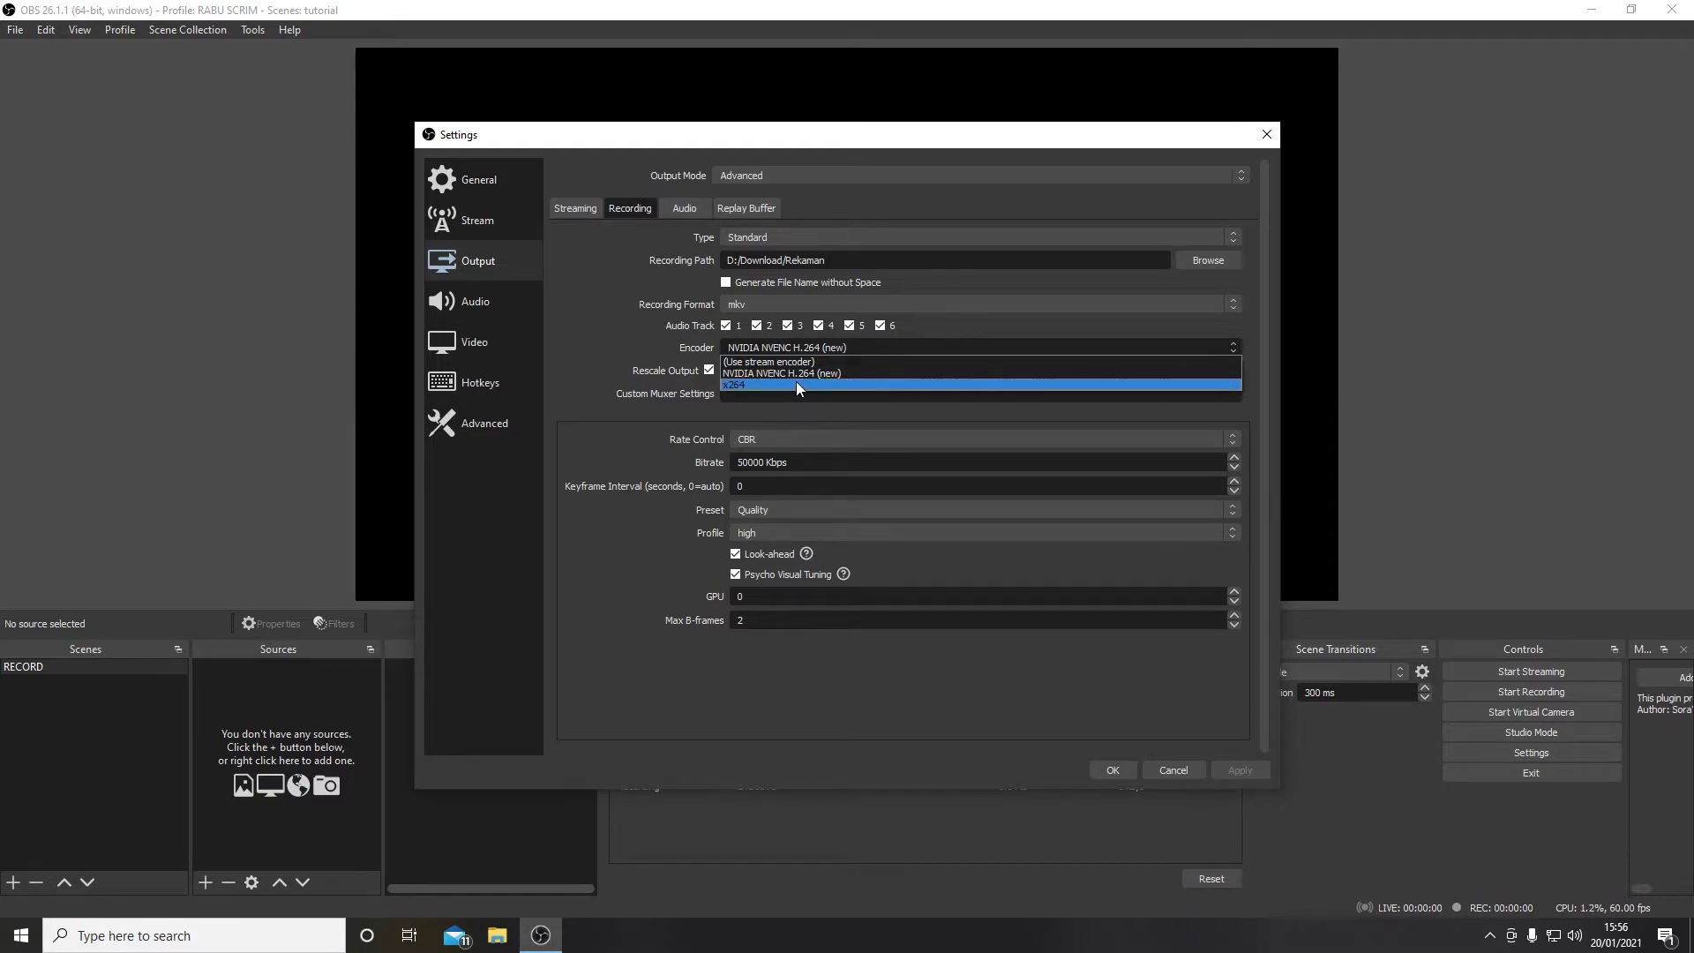
left_click(797, 385)
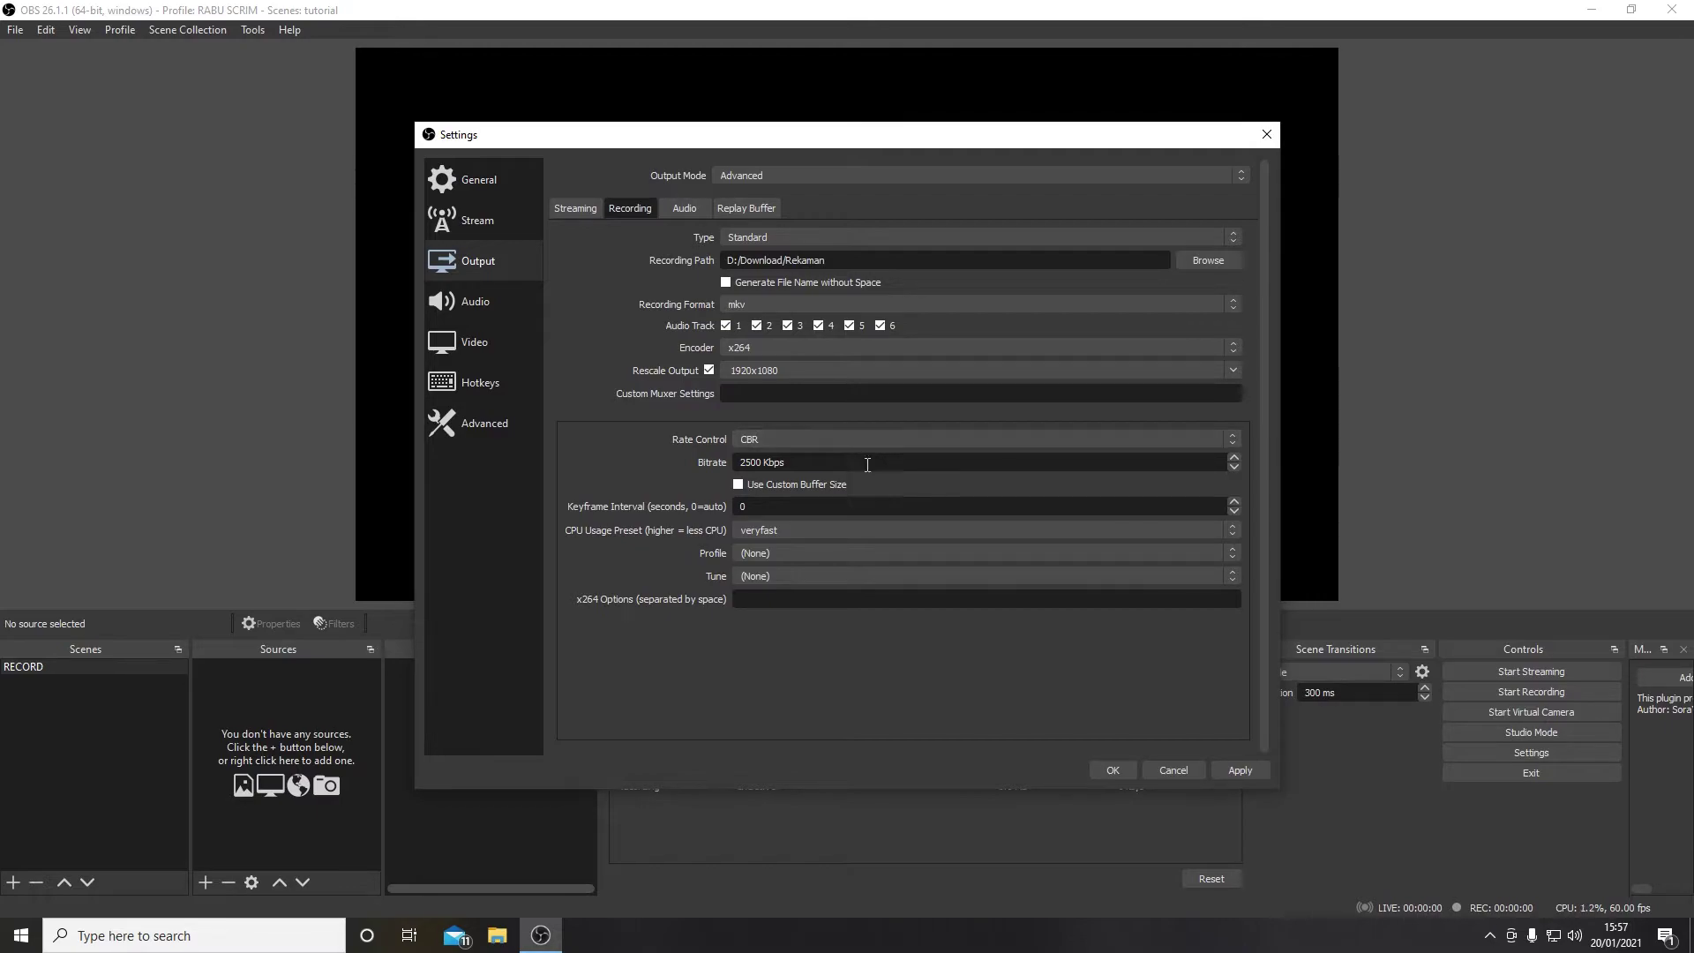
left_click(828, 528)
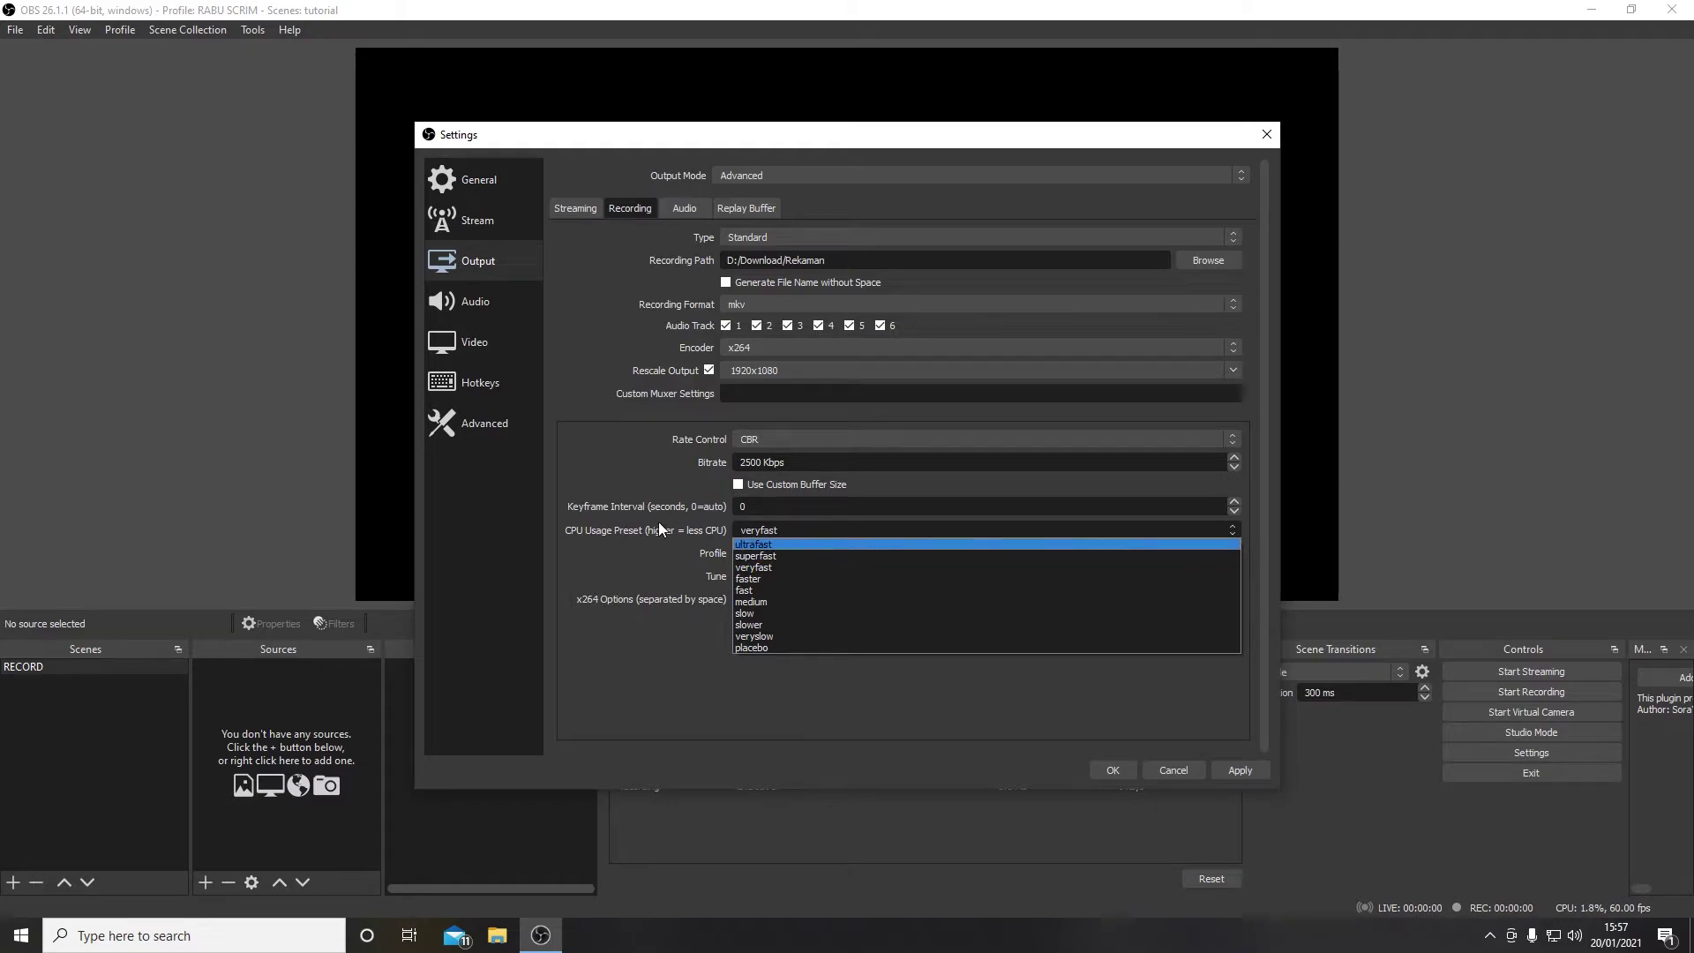
left_click(626, 549)
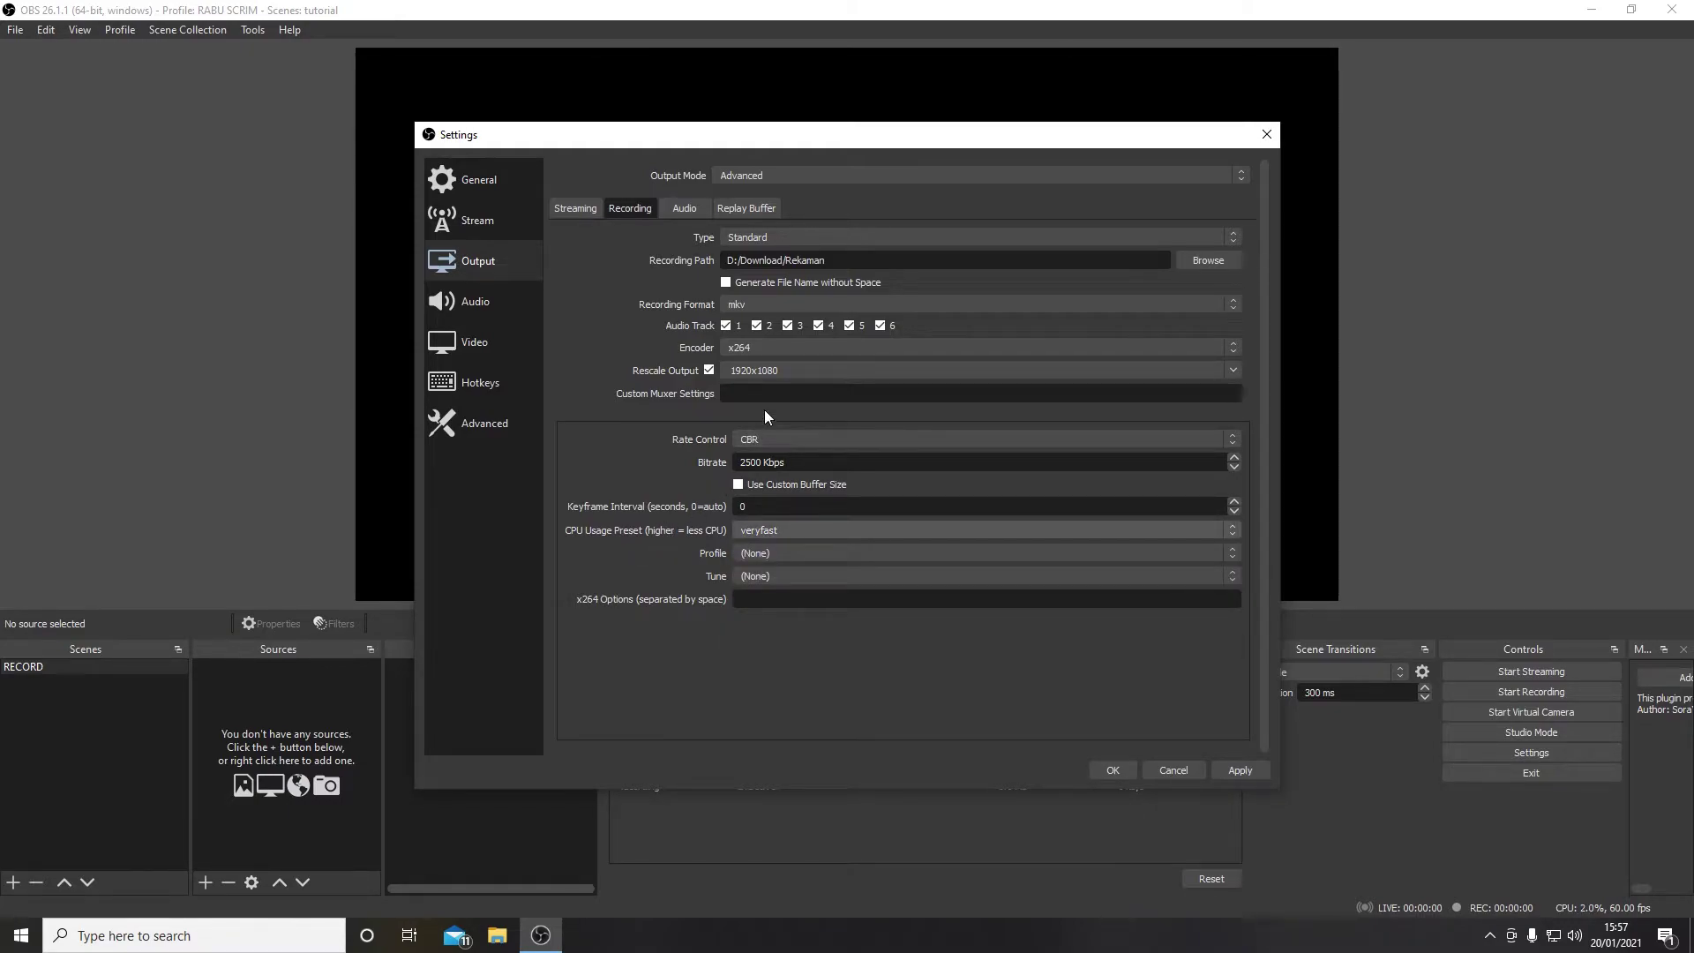
left_click(847, 347)
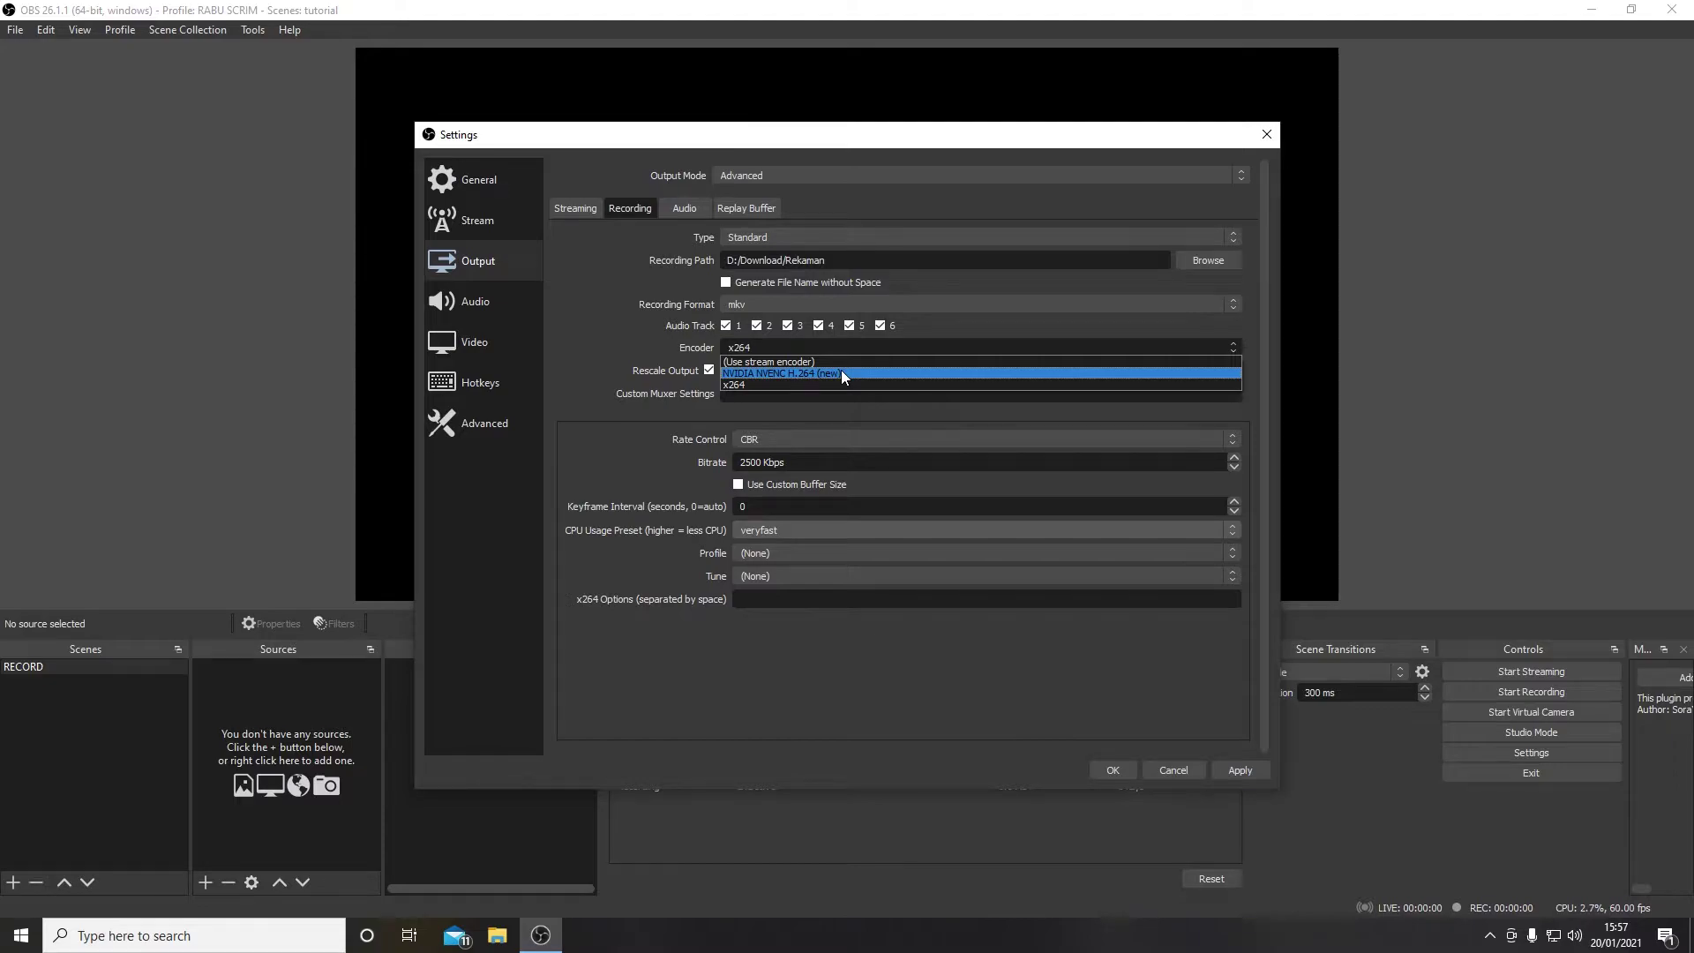
left_click(841, 372)
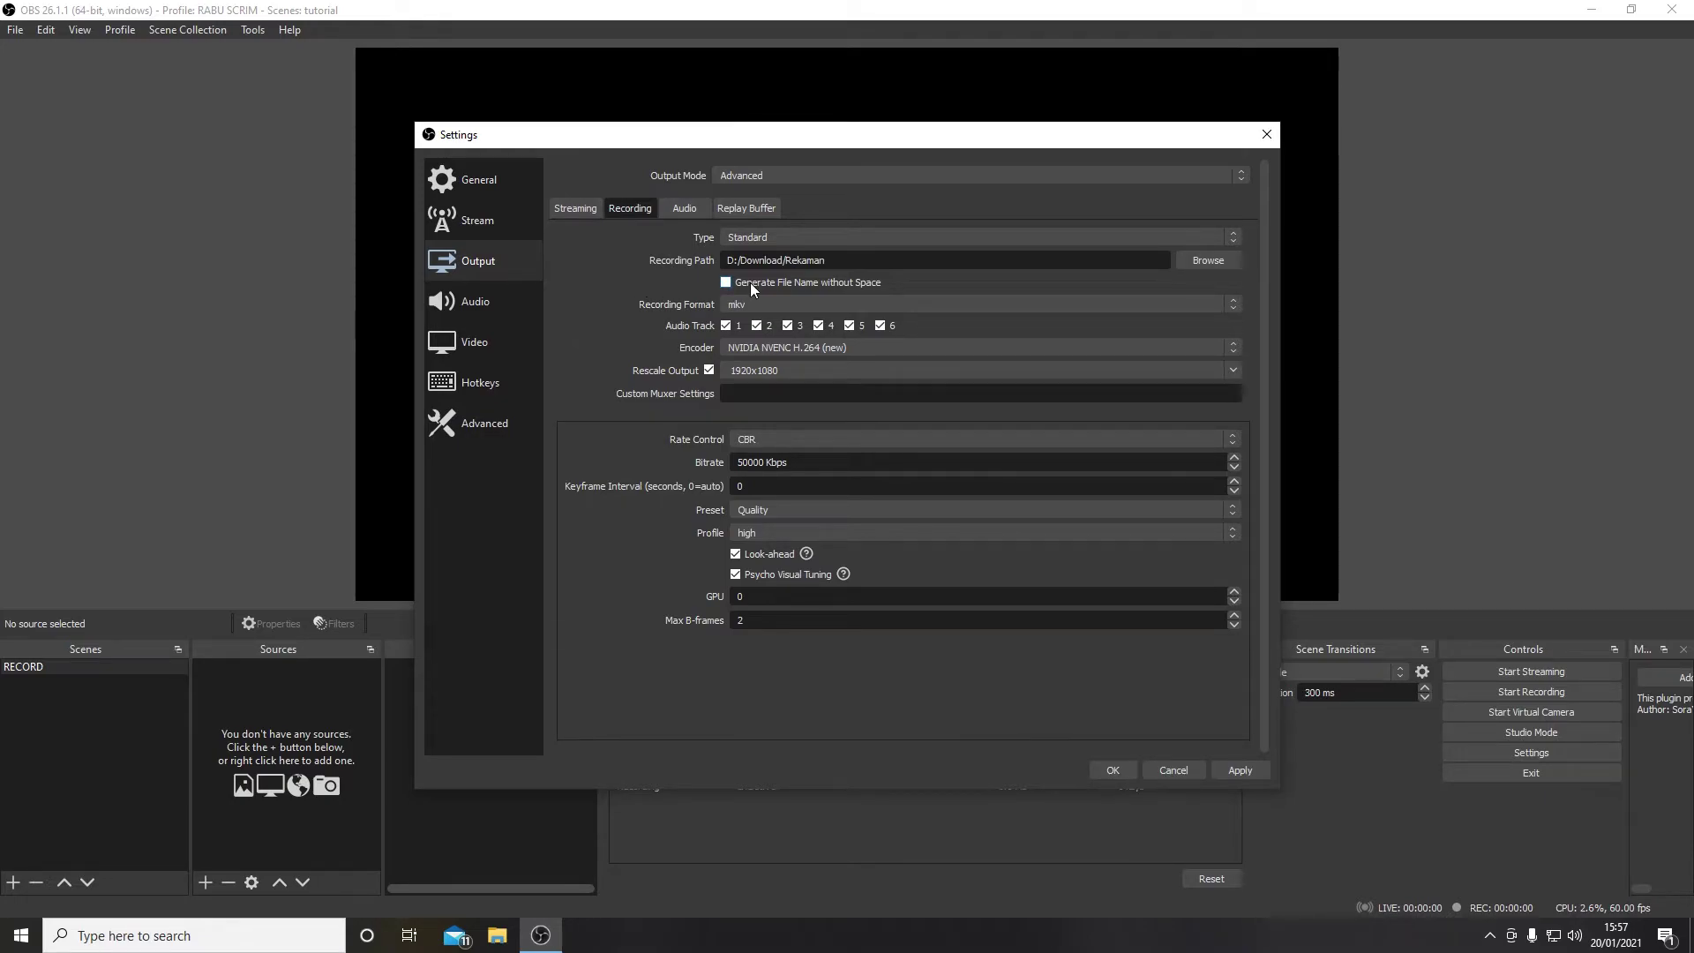
Examine the available rescale output resolutions for recording, keeping 1920x1080
left_click(1232, 371)
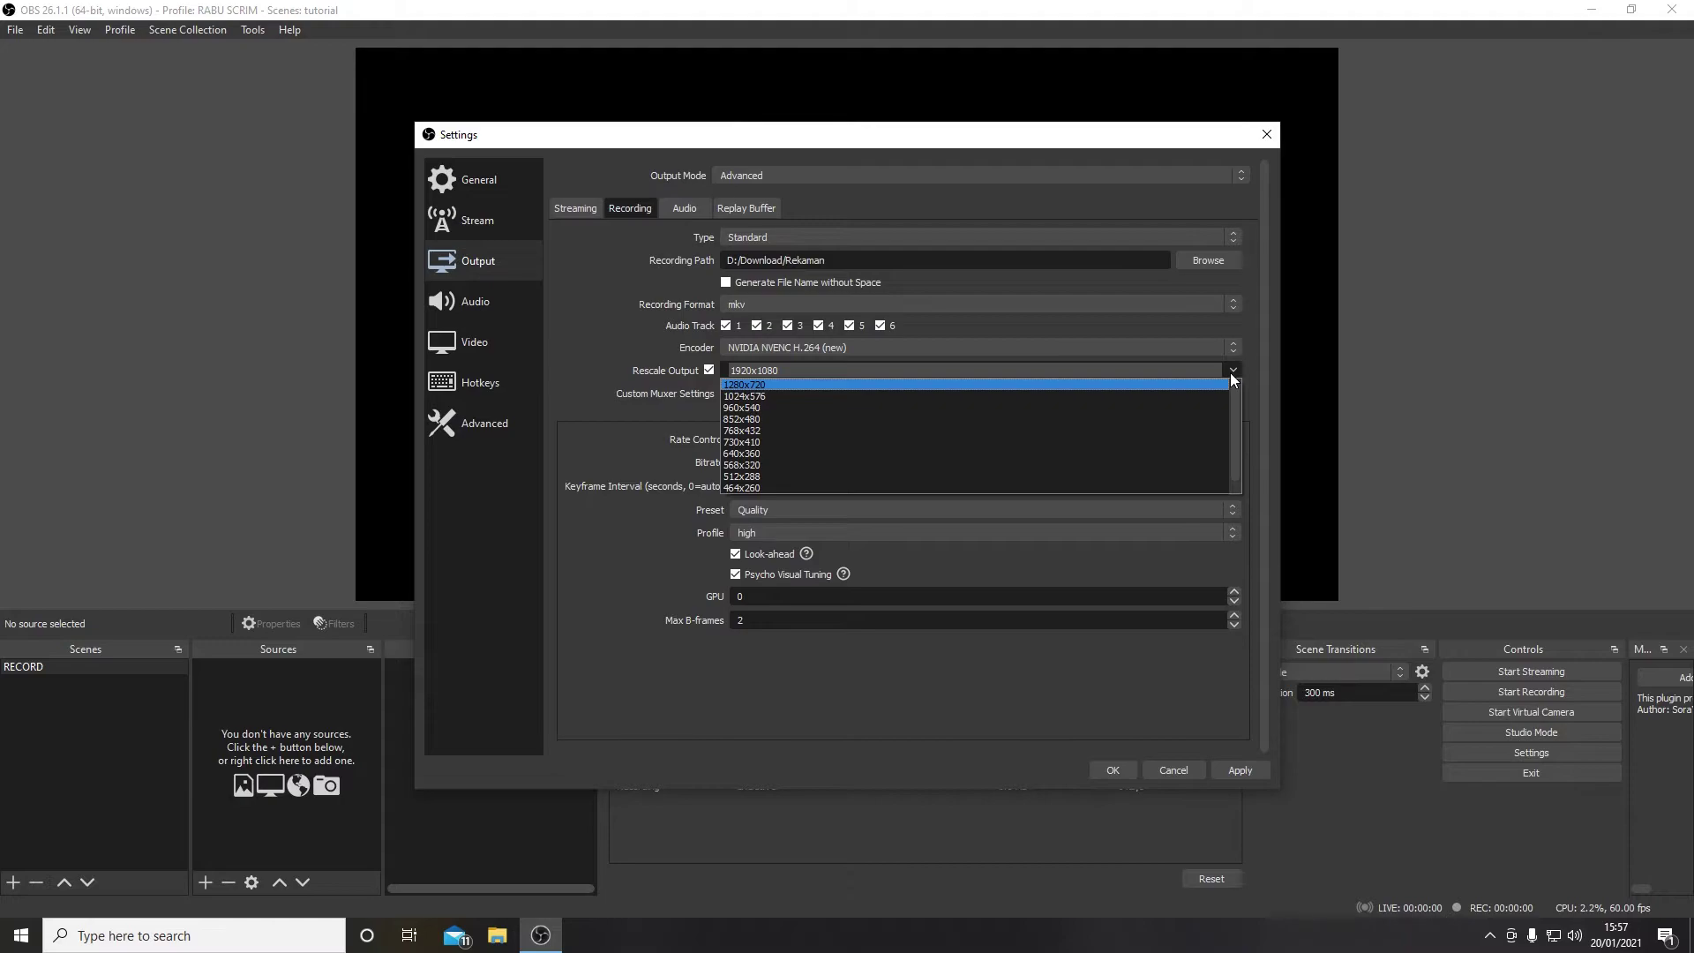
left_click(1231, 373)
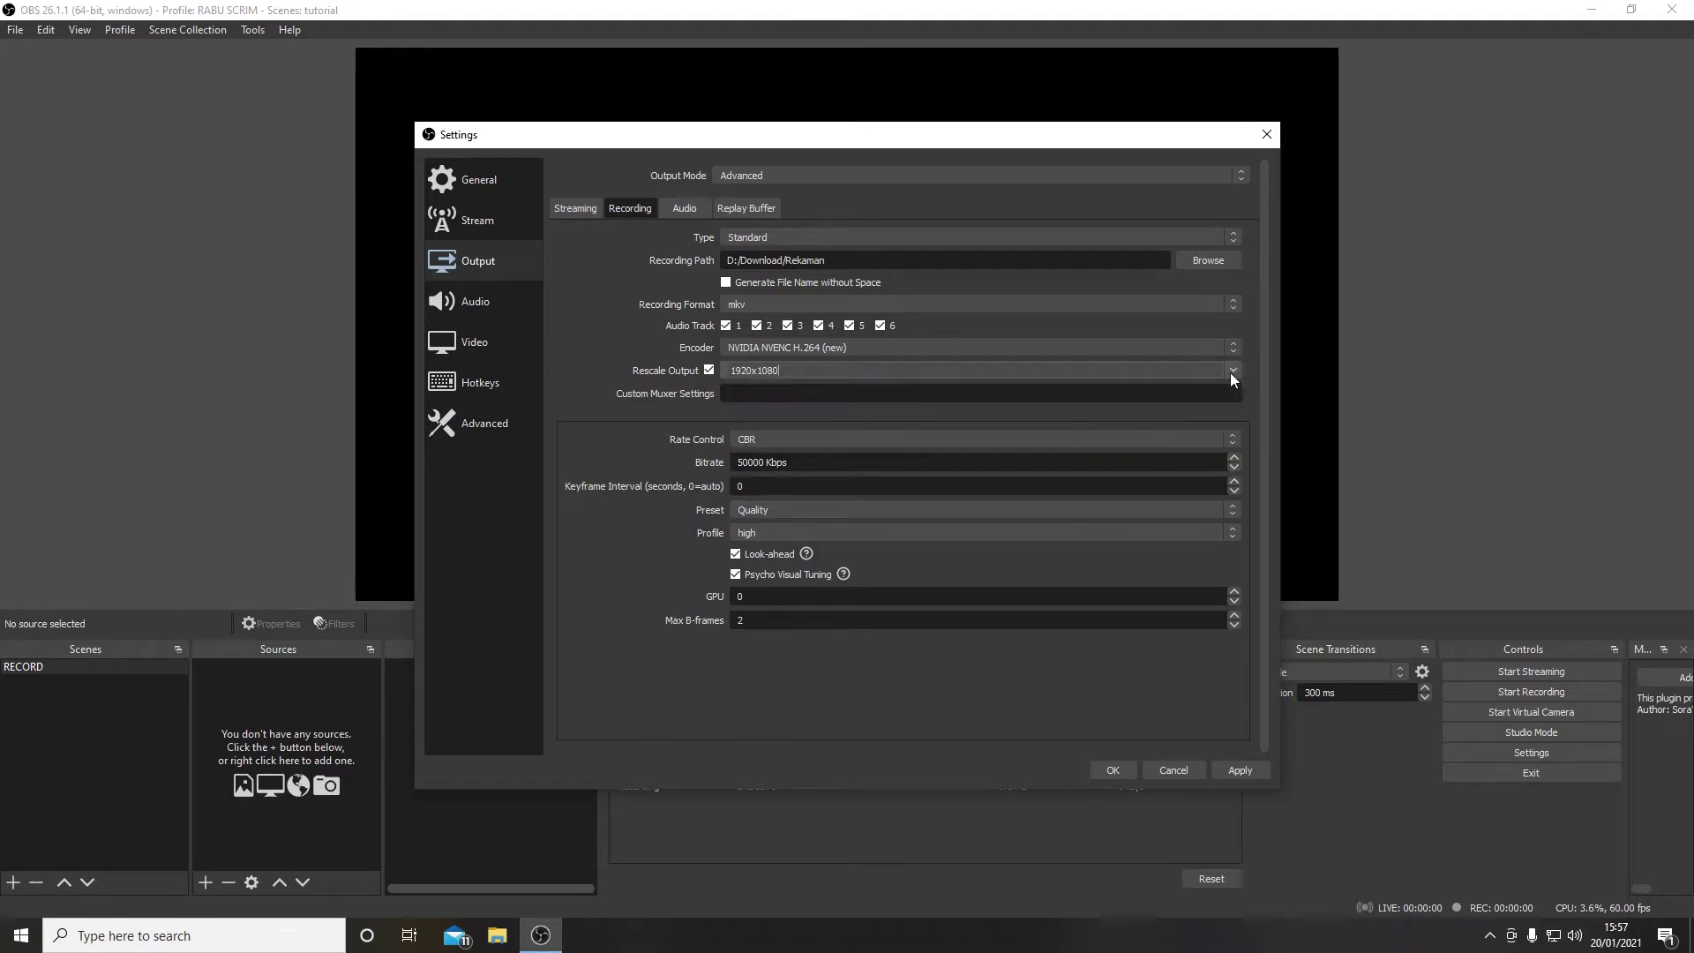
left_click(768, 372)
left_click(801, 374)
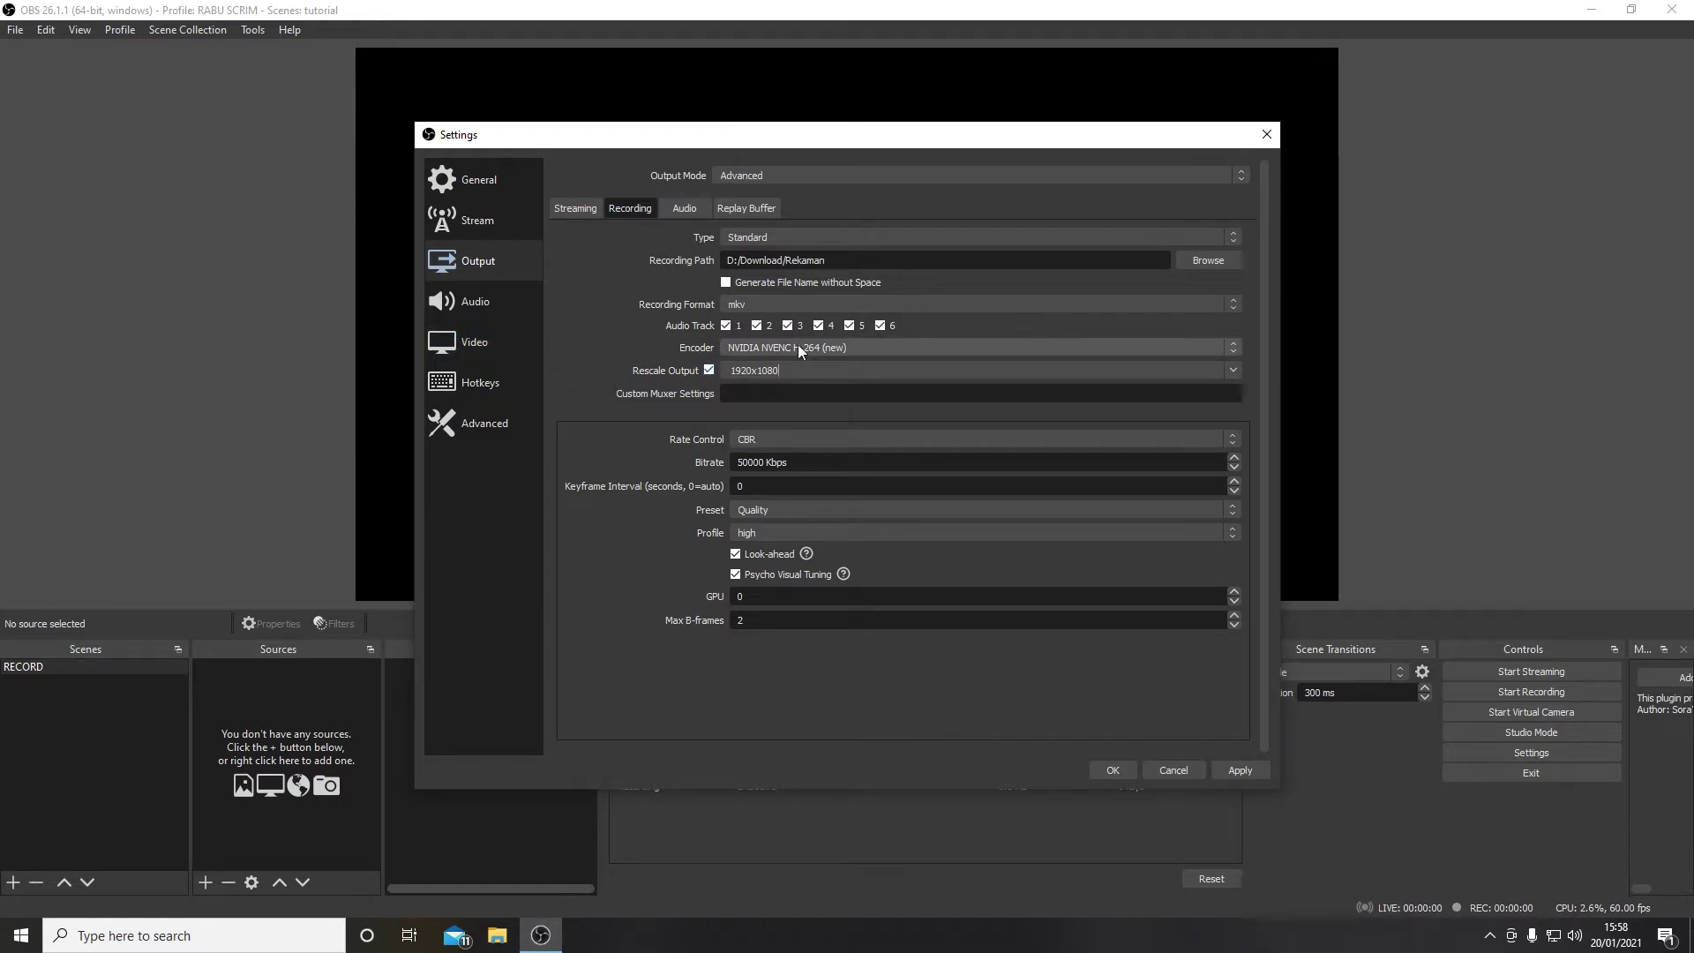
Examine the recording encoder's rate control, bitrate, preset and profile options, keeping CBR, 50000 Kbps, Quality and high
left_click(804, 443)
left_click(805, 443)
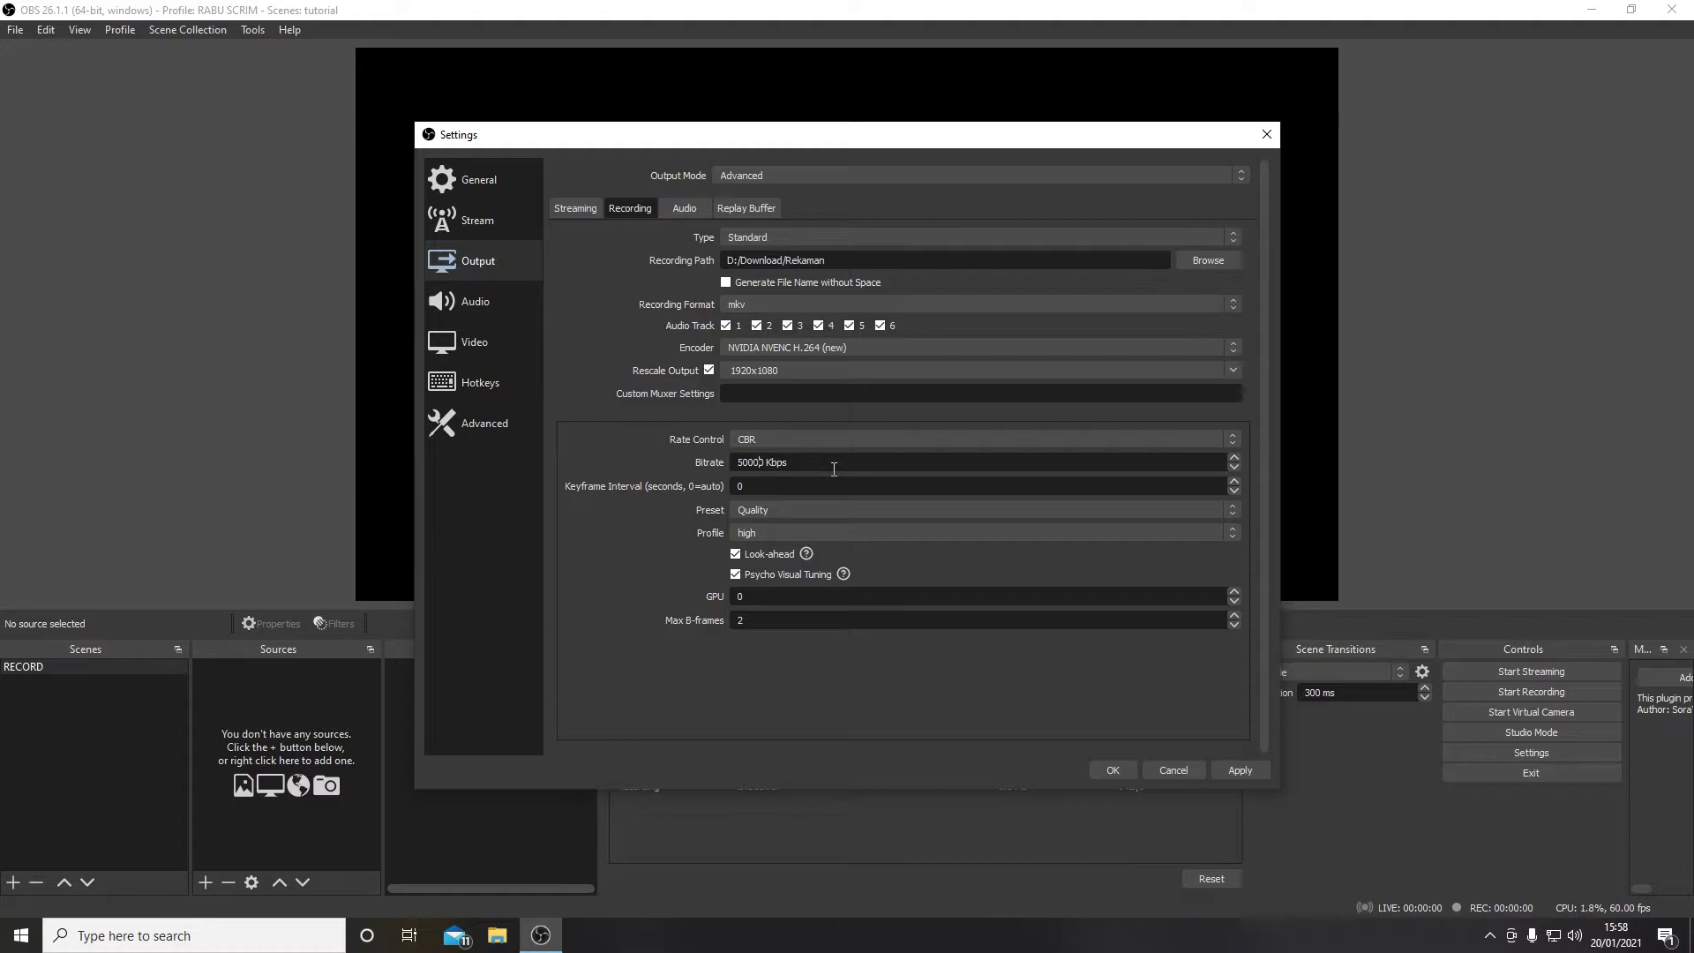
left_click(833, 468)
left_click(790, 509)
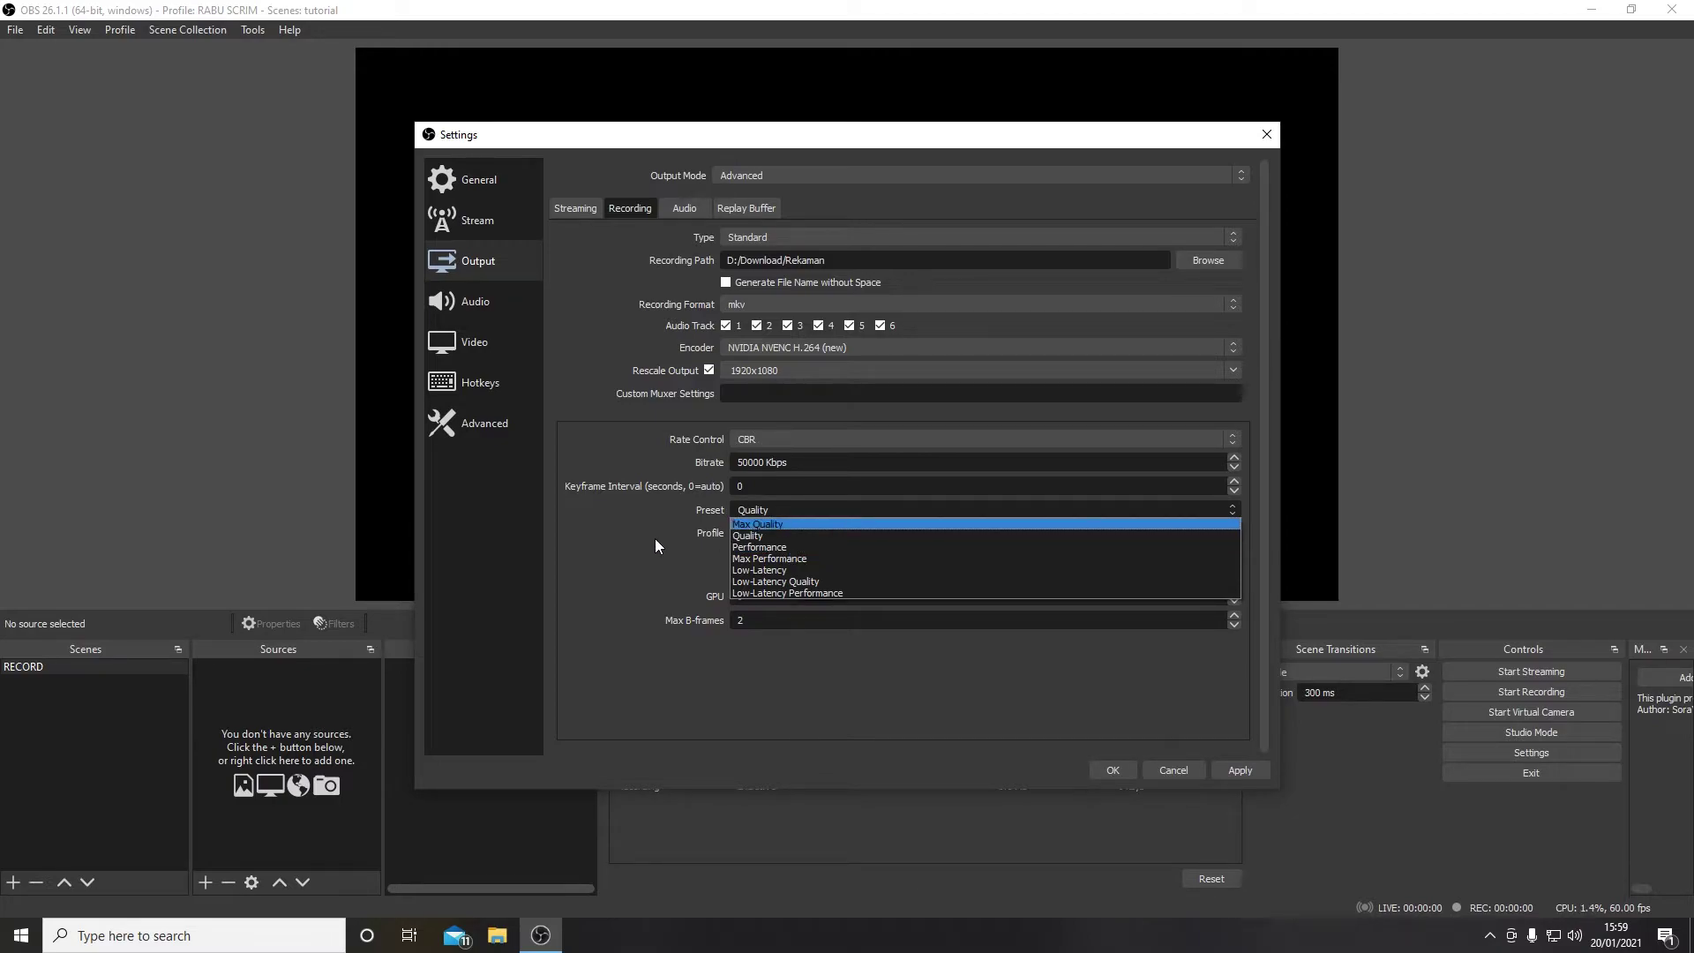
left_click(654, 539)
left_click(805, 532)
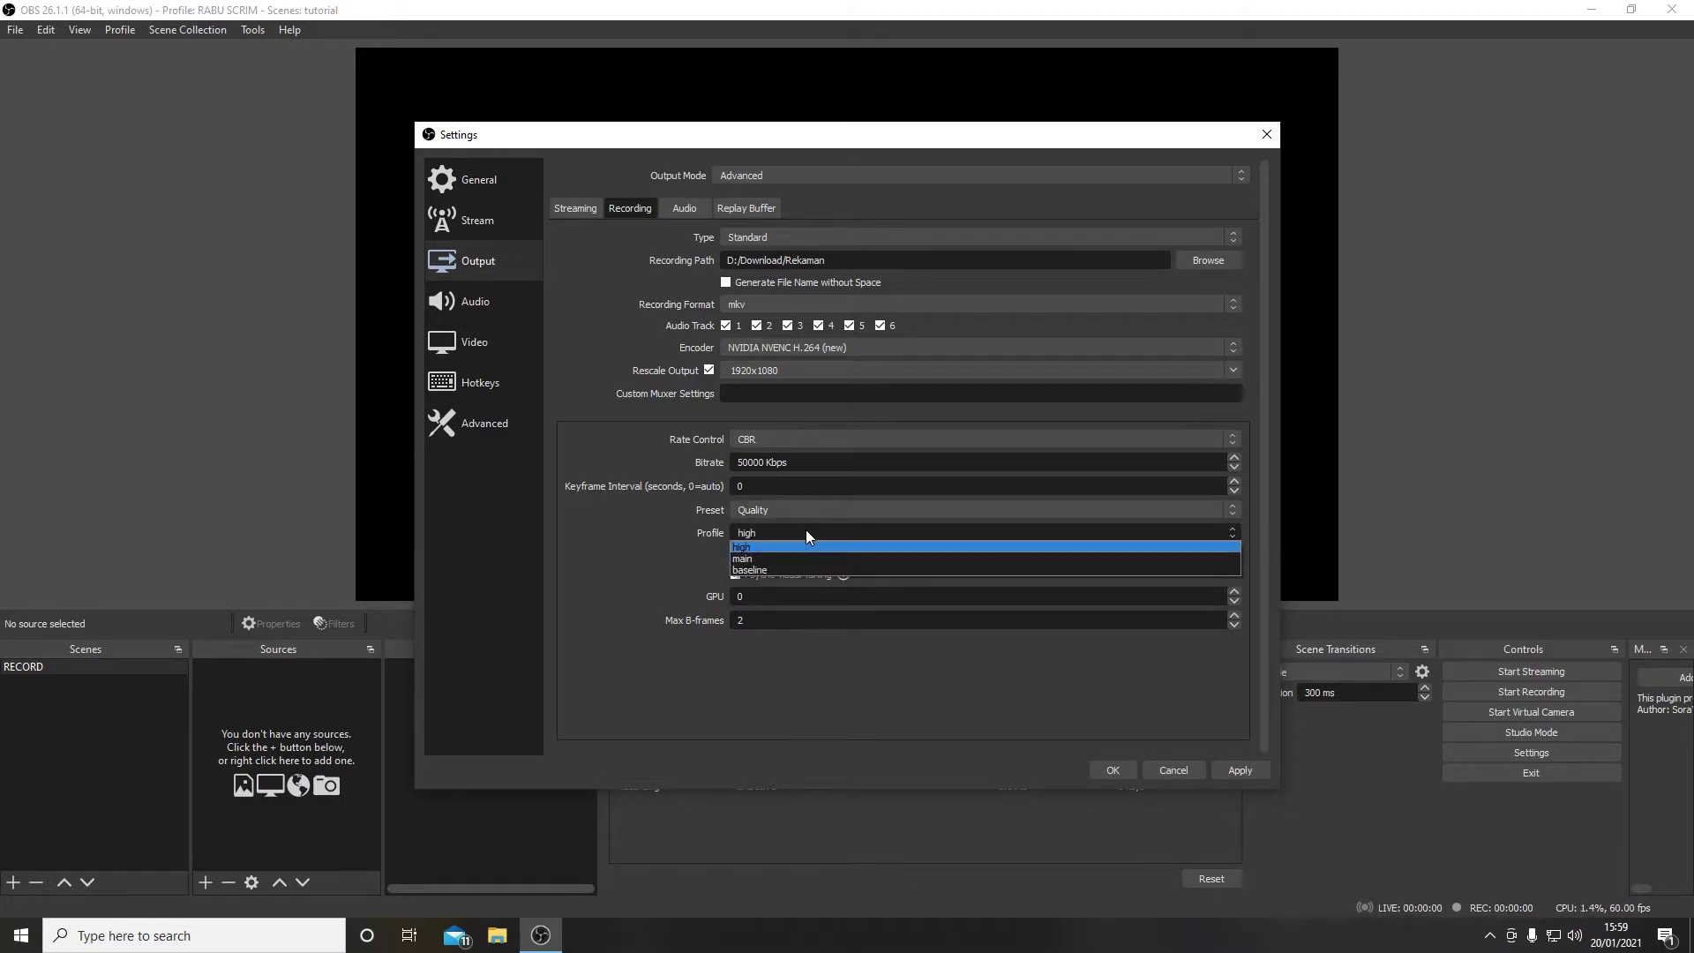
left_click(806, 532)
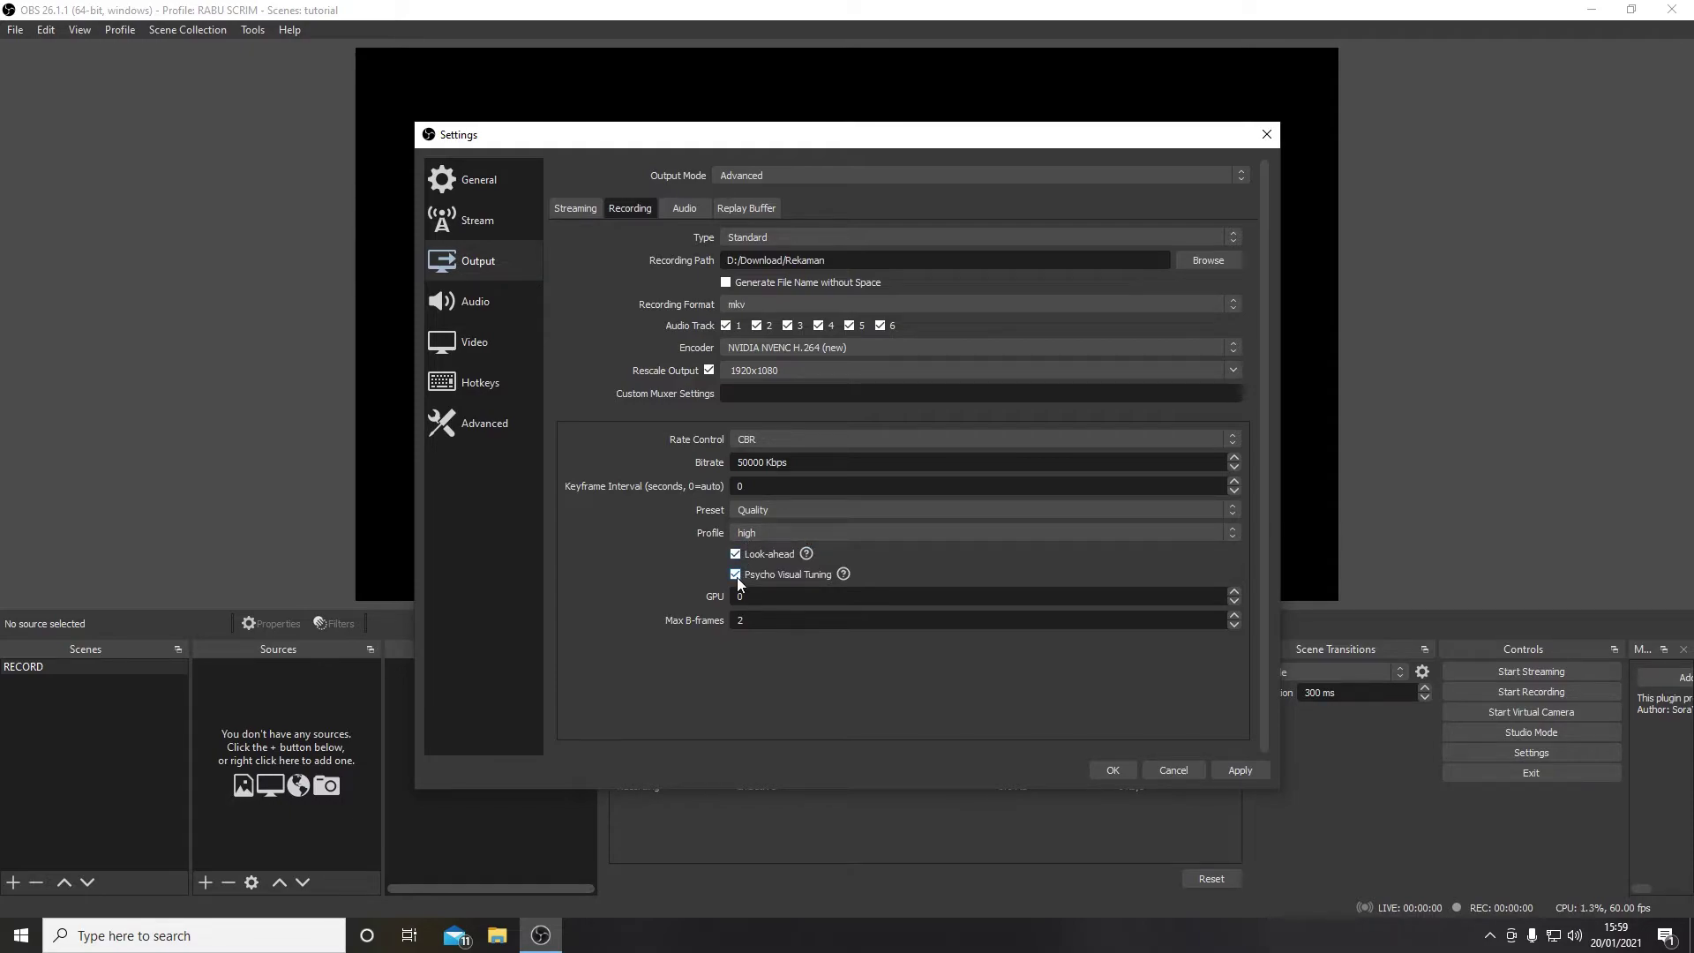
mouse_move(734, 557)
Examine the available Desktop Audio and Mic/Auxiliary Audio devices in the audio settings, keeping both disabled
left_click(504, 305)
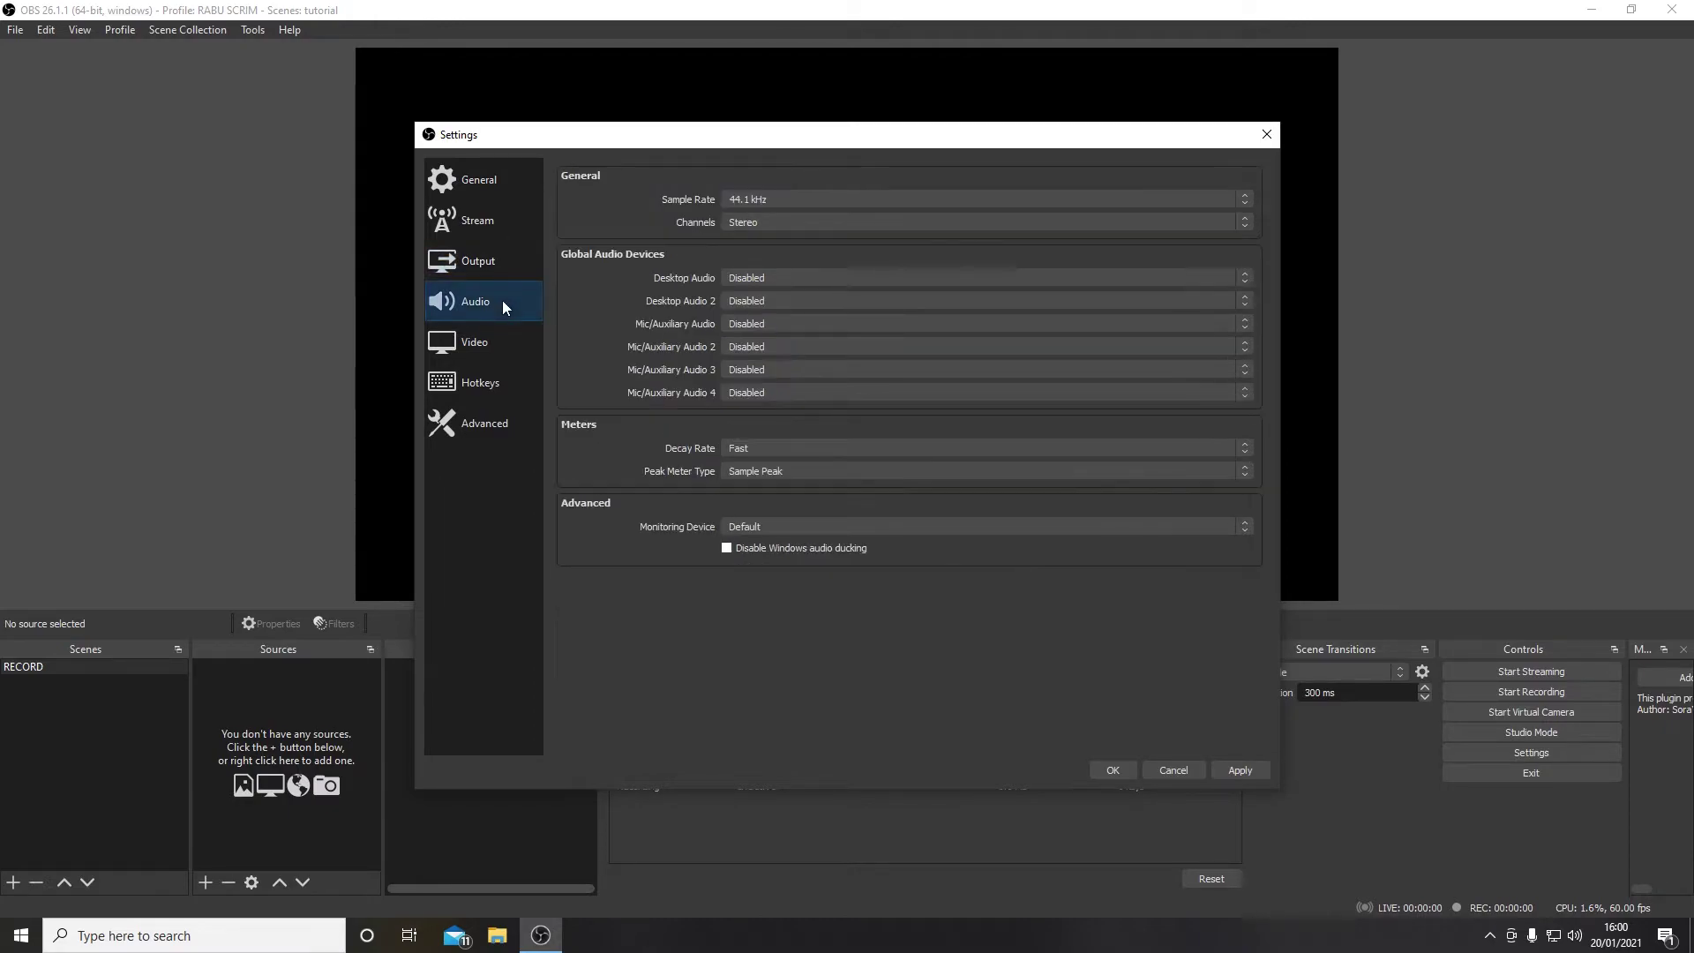
left_click(828, 278)
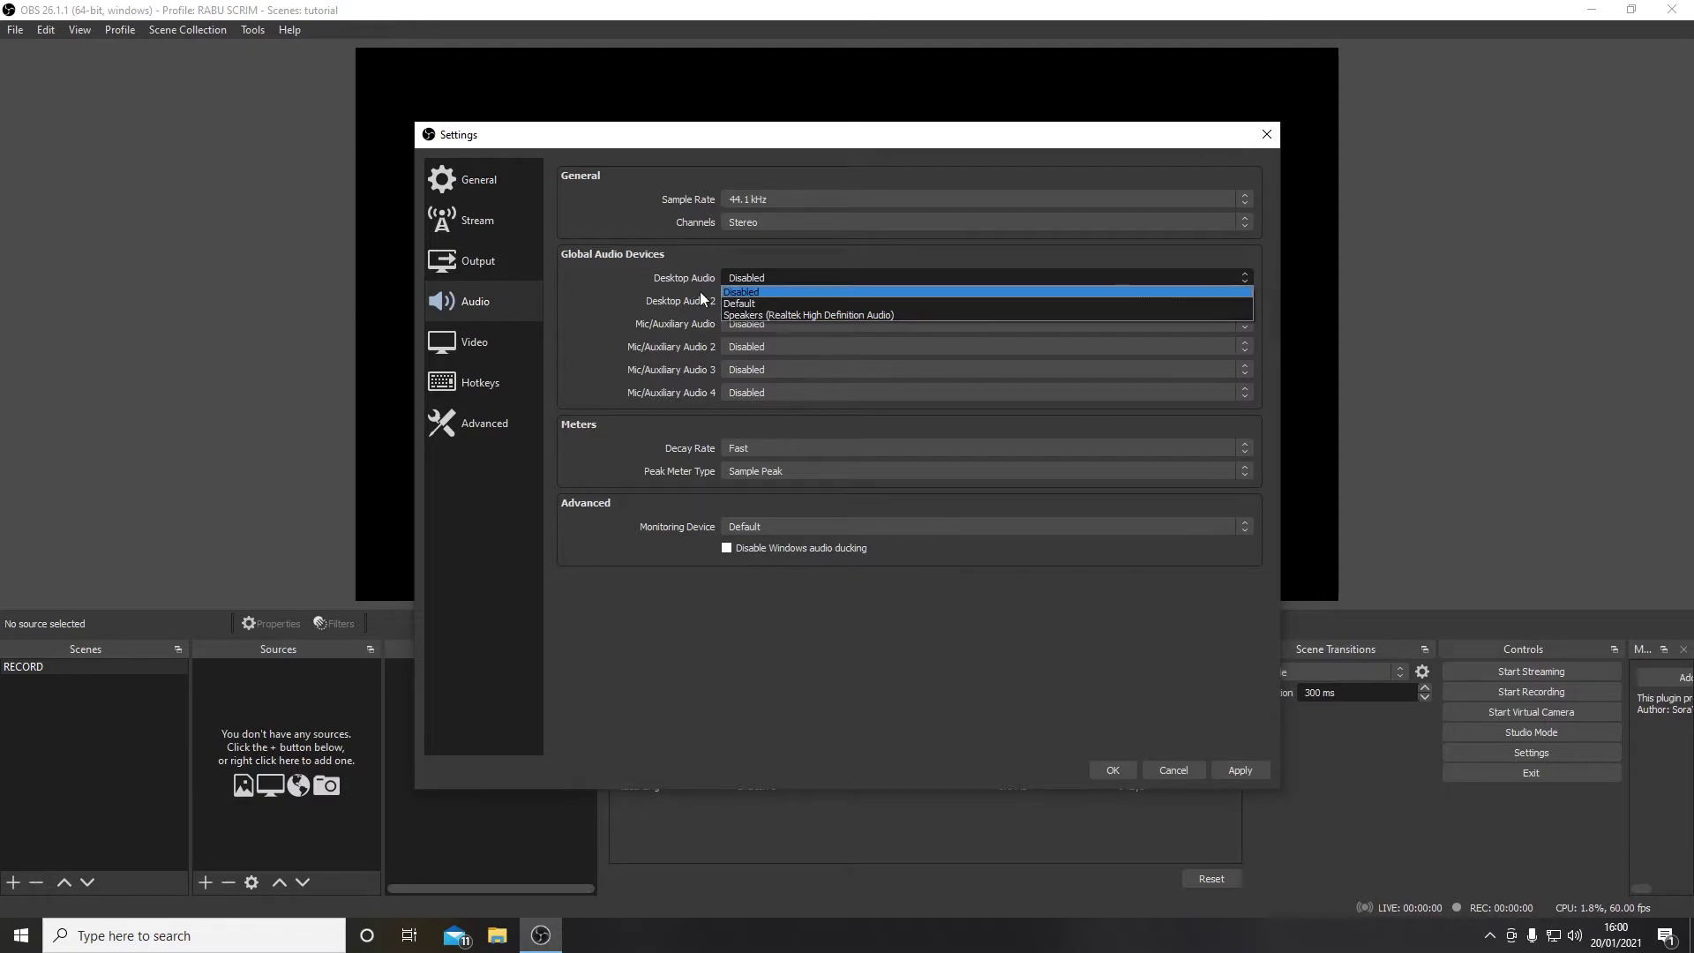
left_click(627, 267)
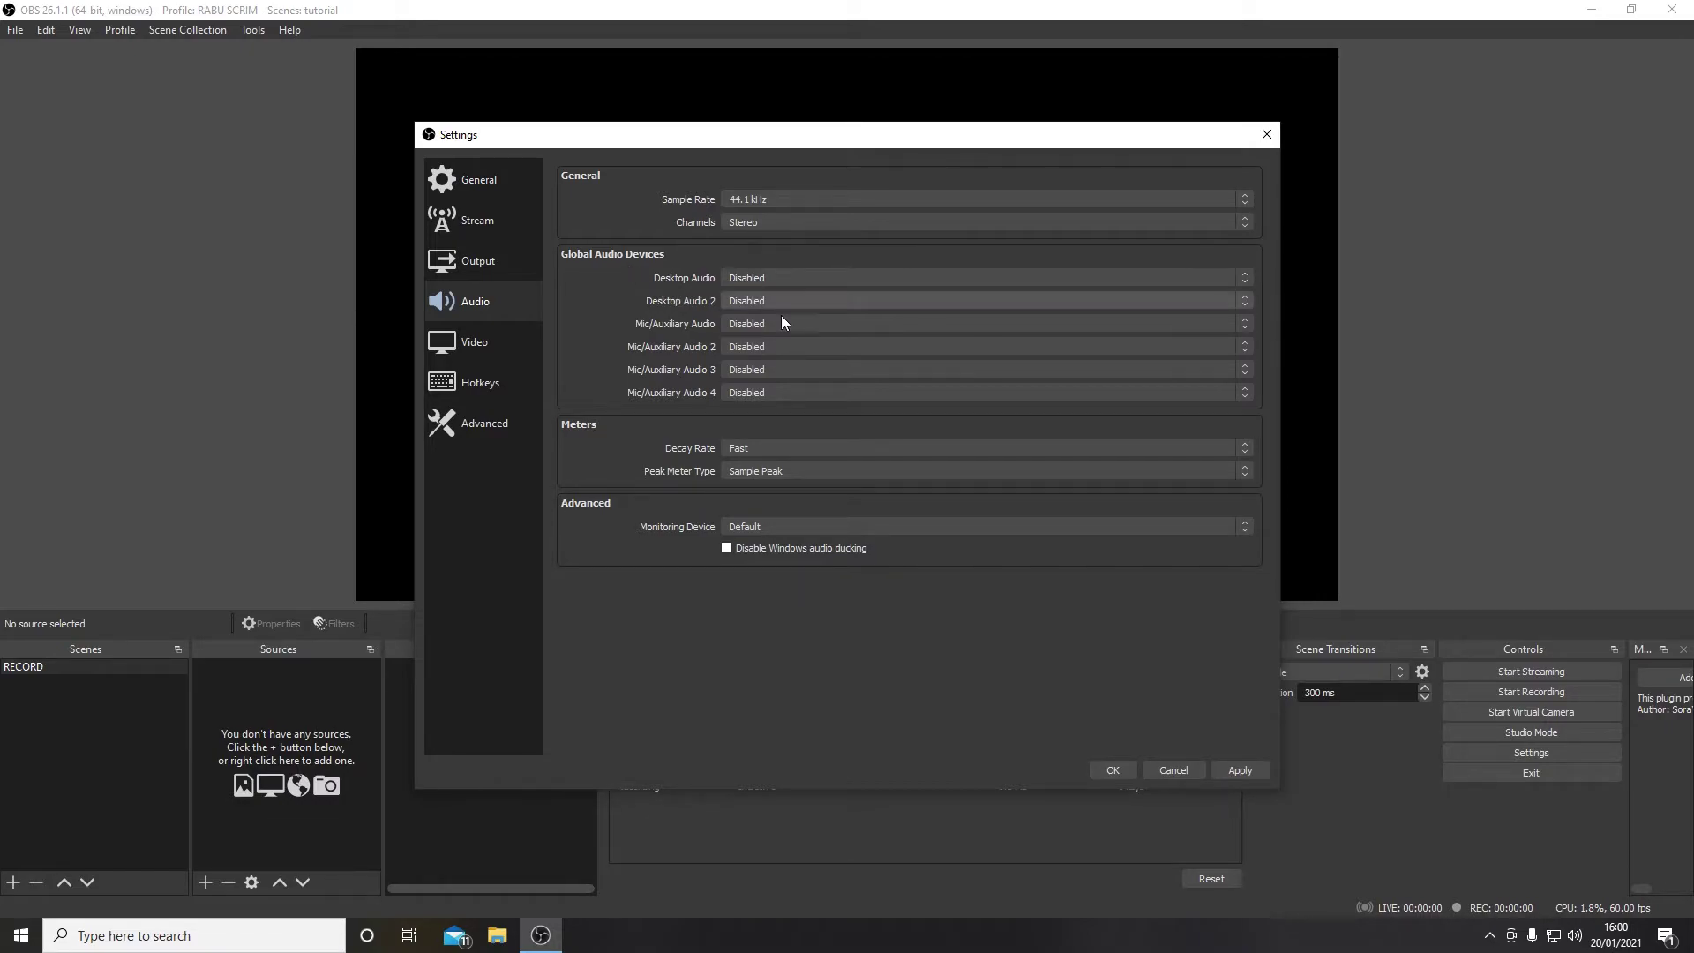
left_click(814, 284)
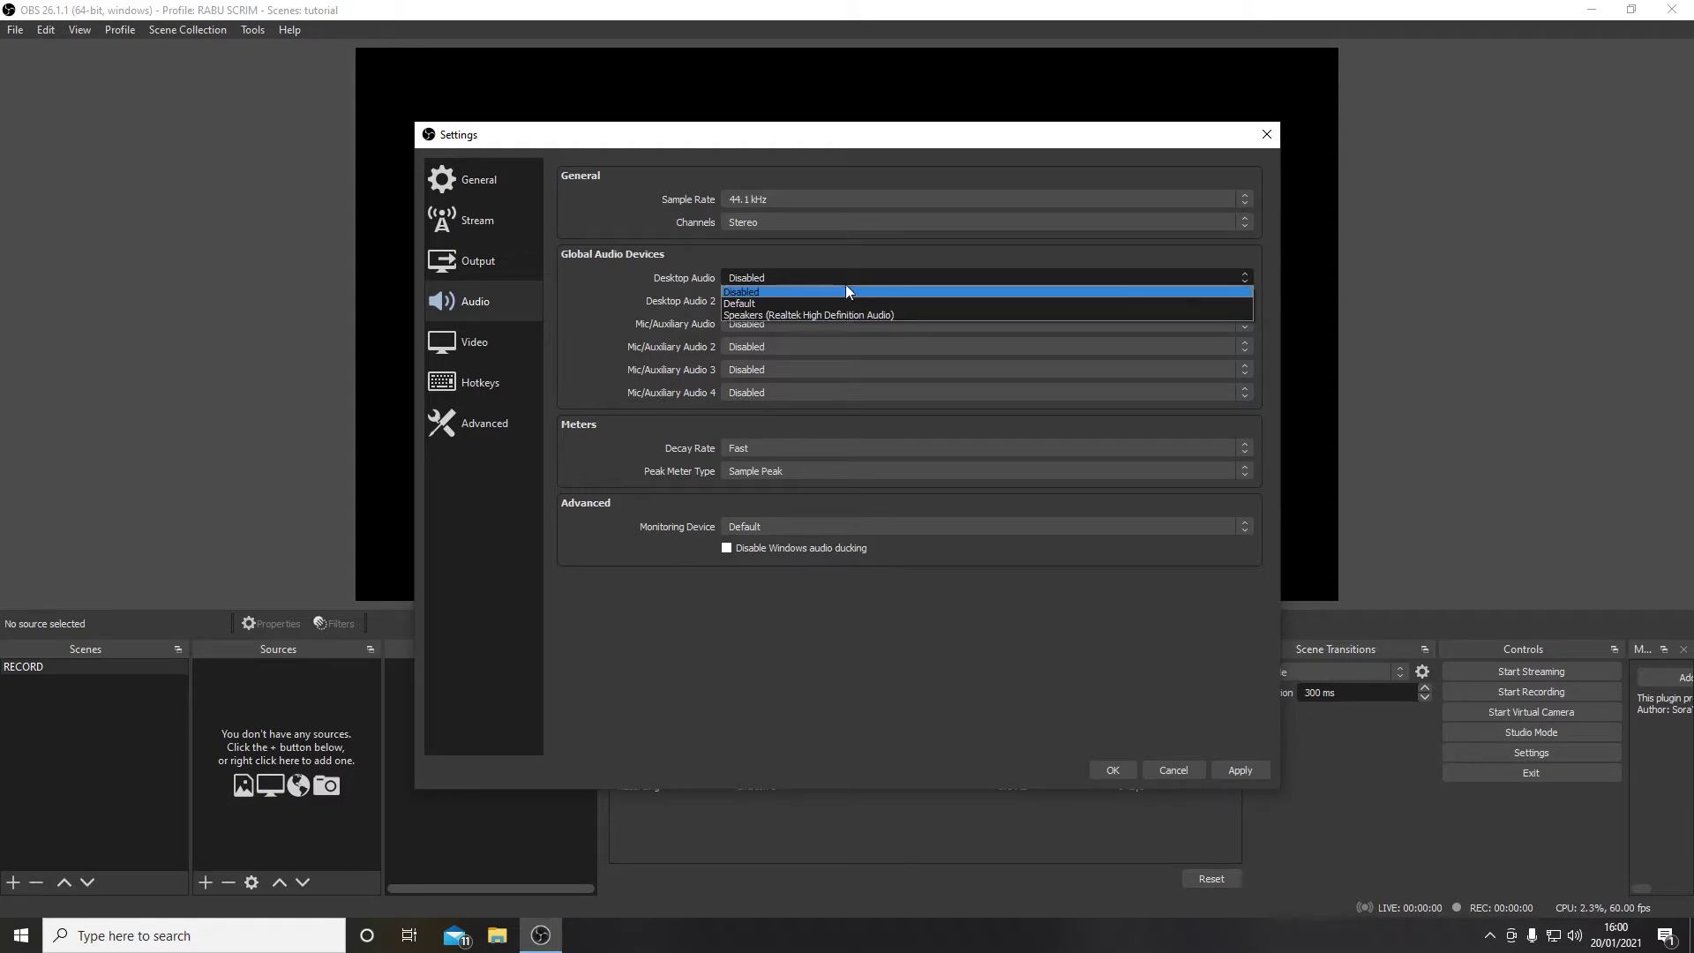
left_click(842, 279)
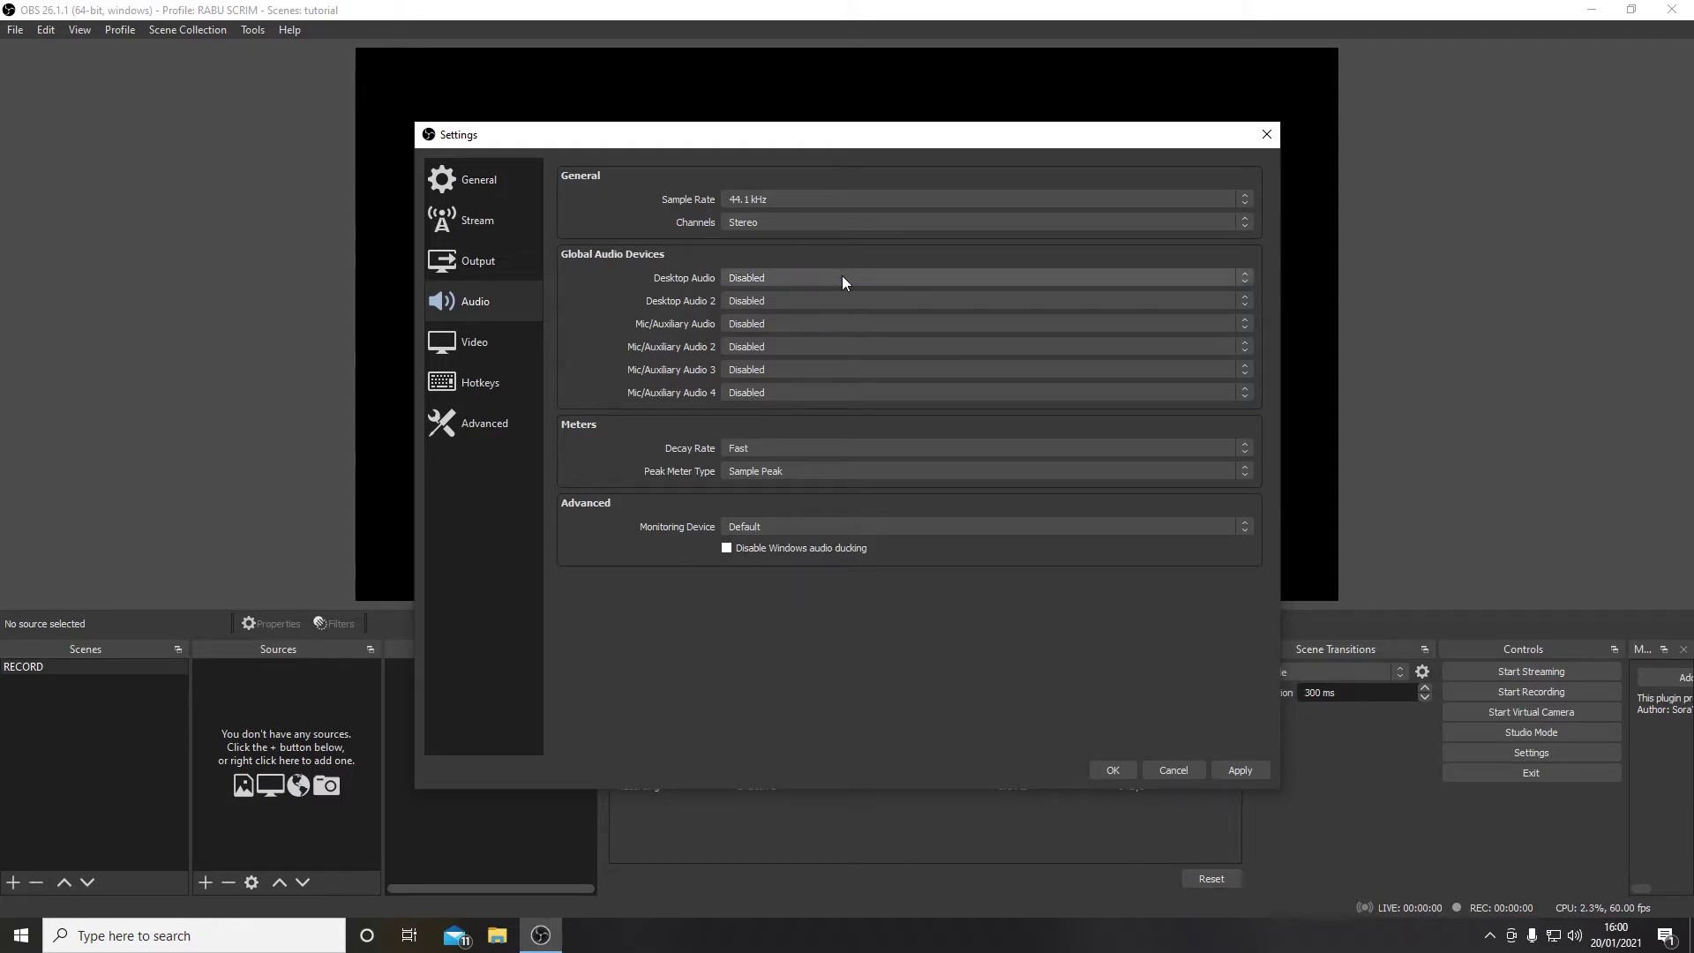
left_click(819, 324)
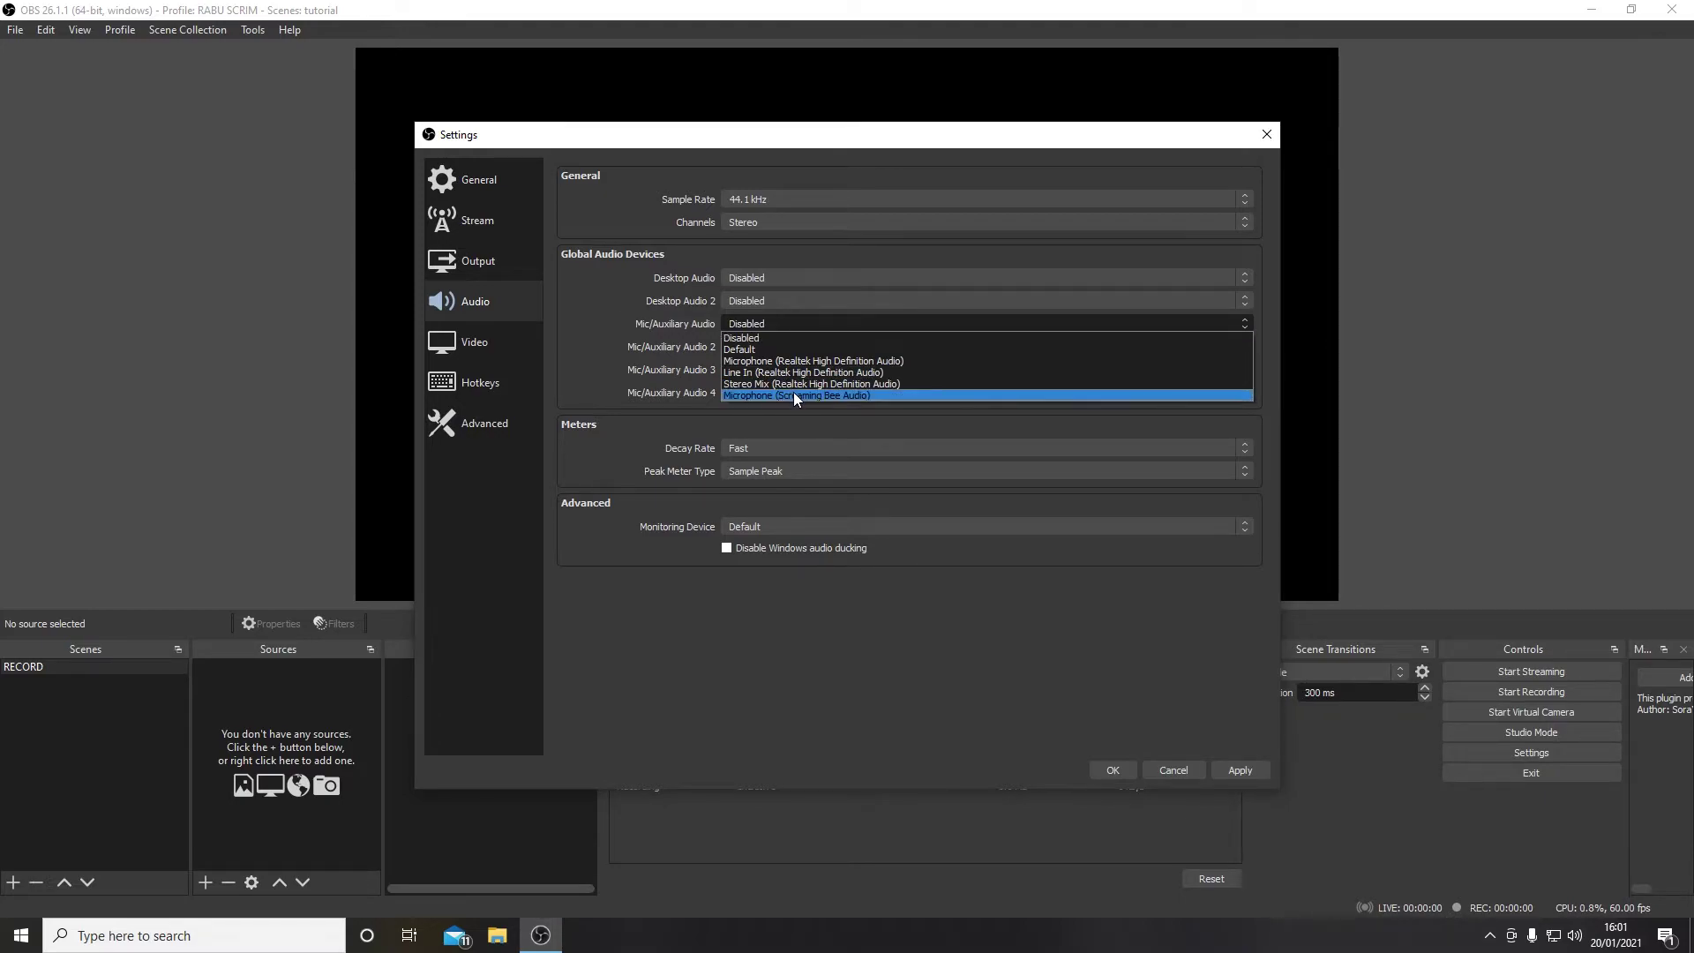
left_click(920, 676)
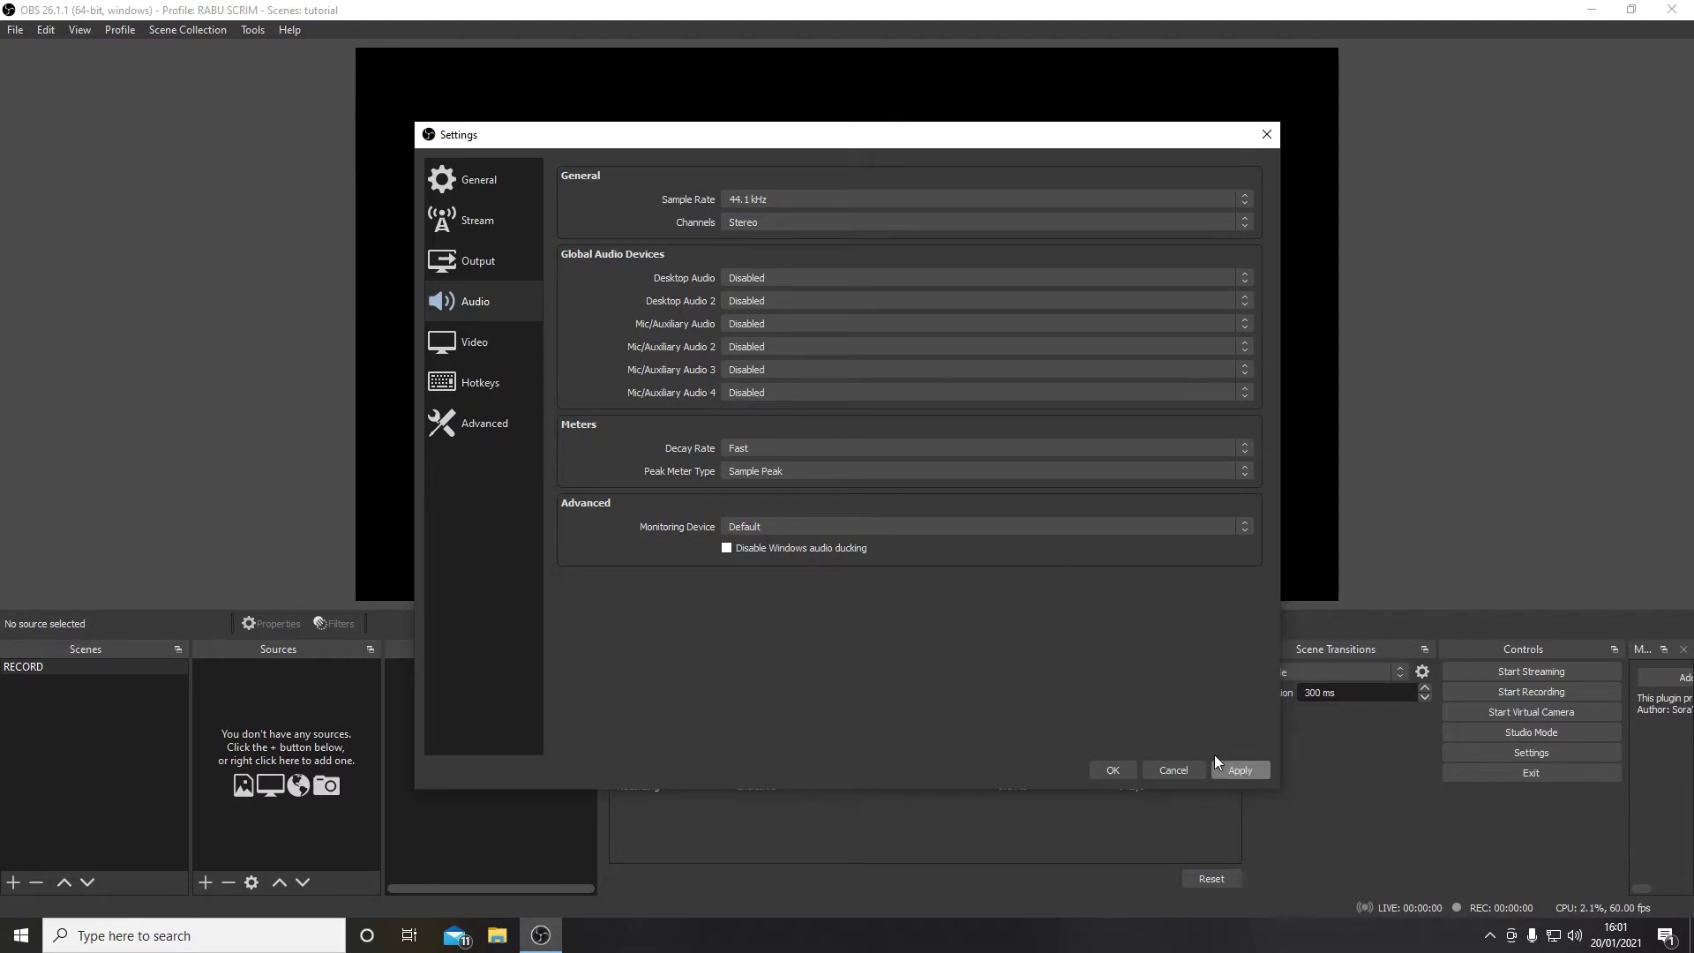
Examine the base canvas resolution choices in the video settings, keeping 1280x720
left_click(454, 340)
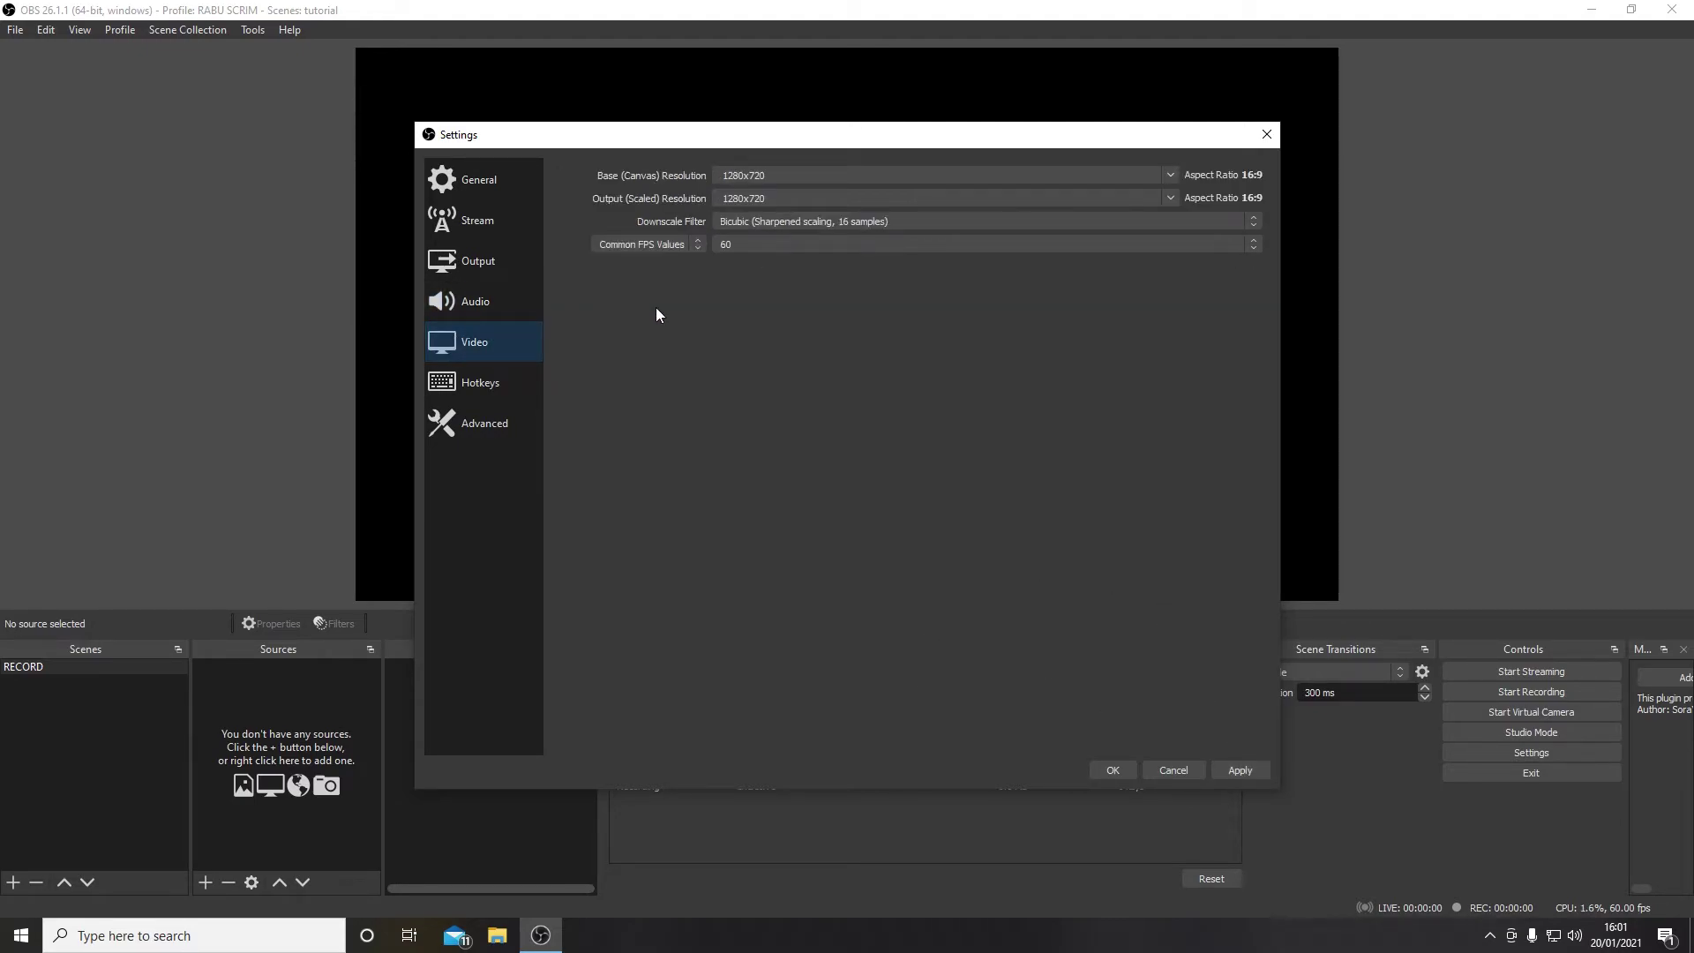
left_click(1173, 182)
left_click(1173, 182)
left_click(1171, 176)
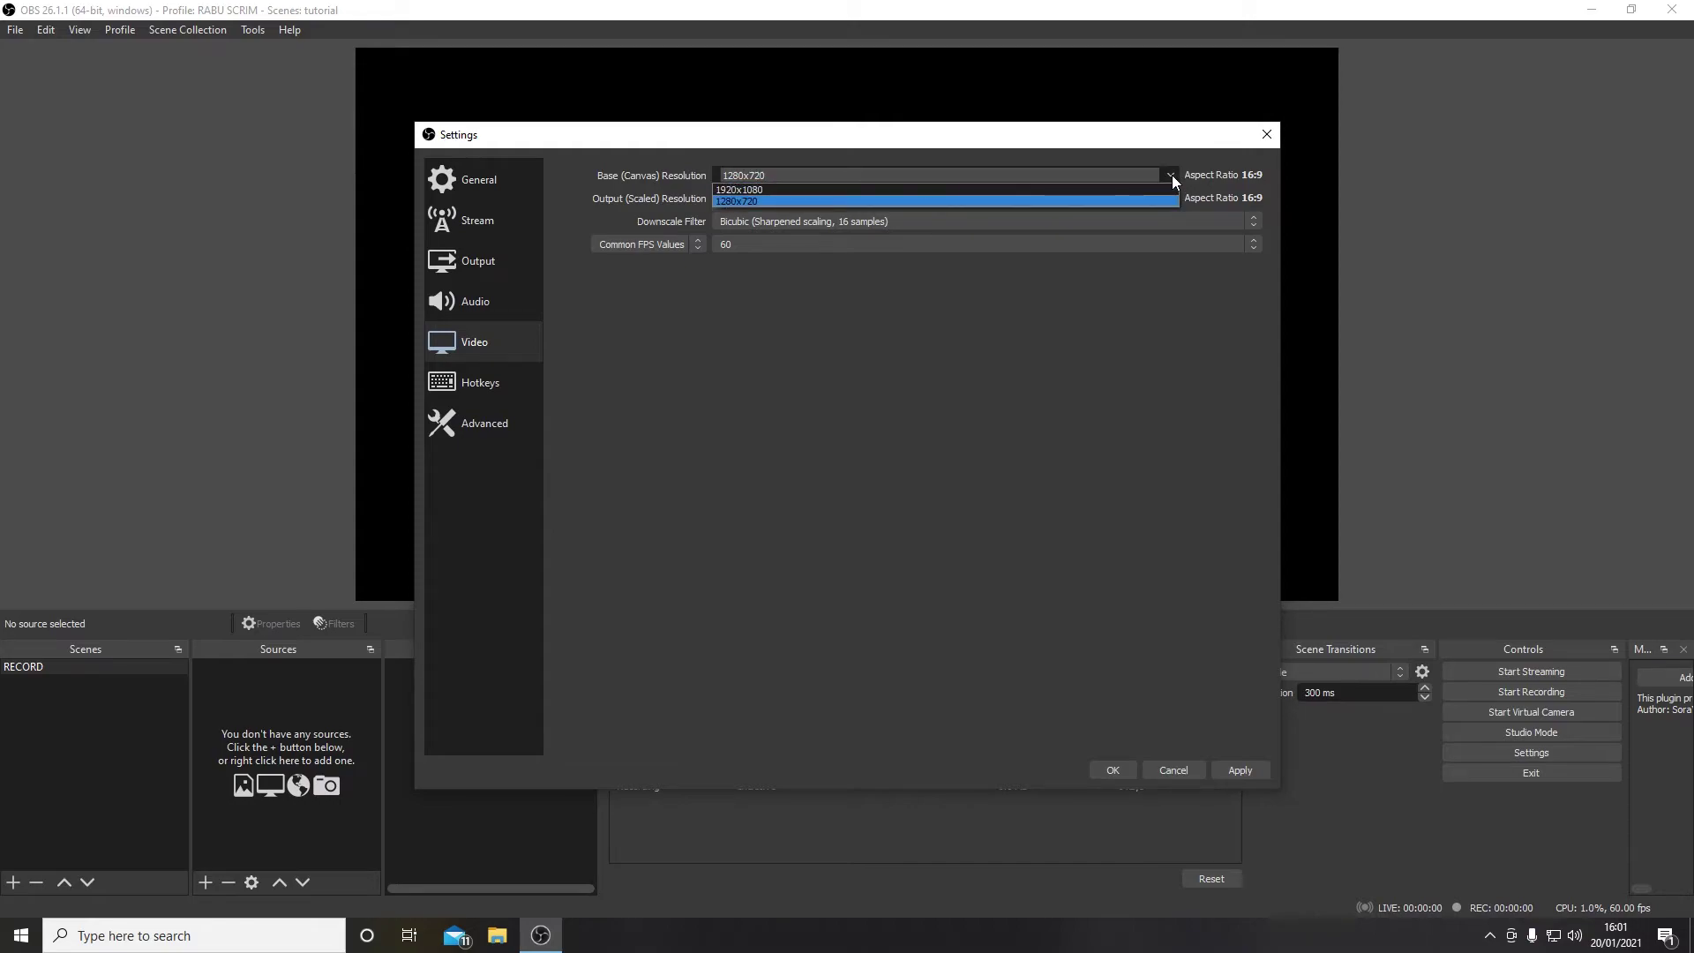
left_click(1173, 173)
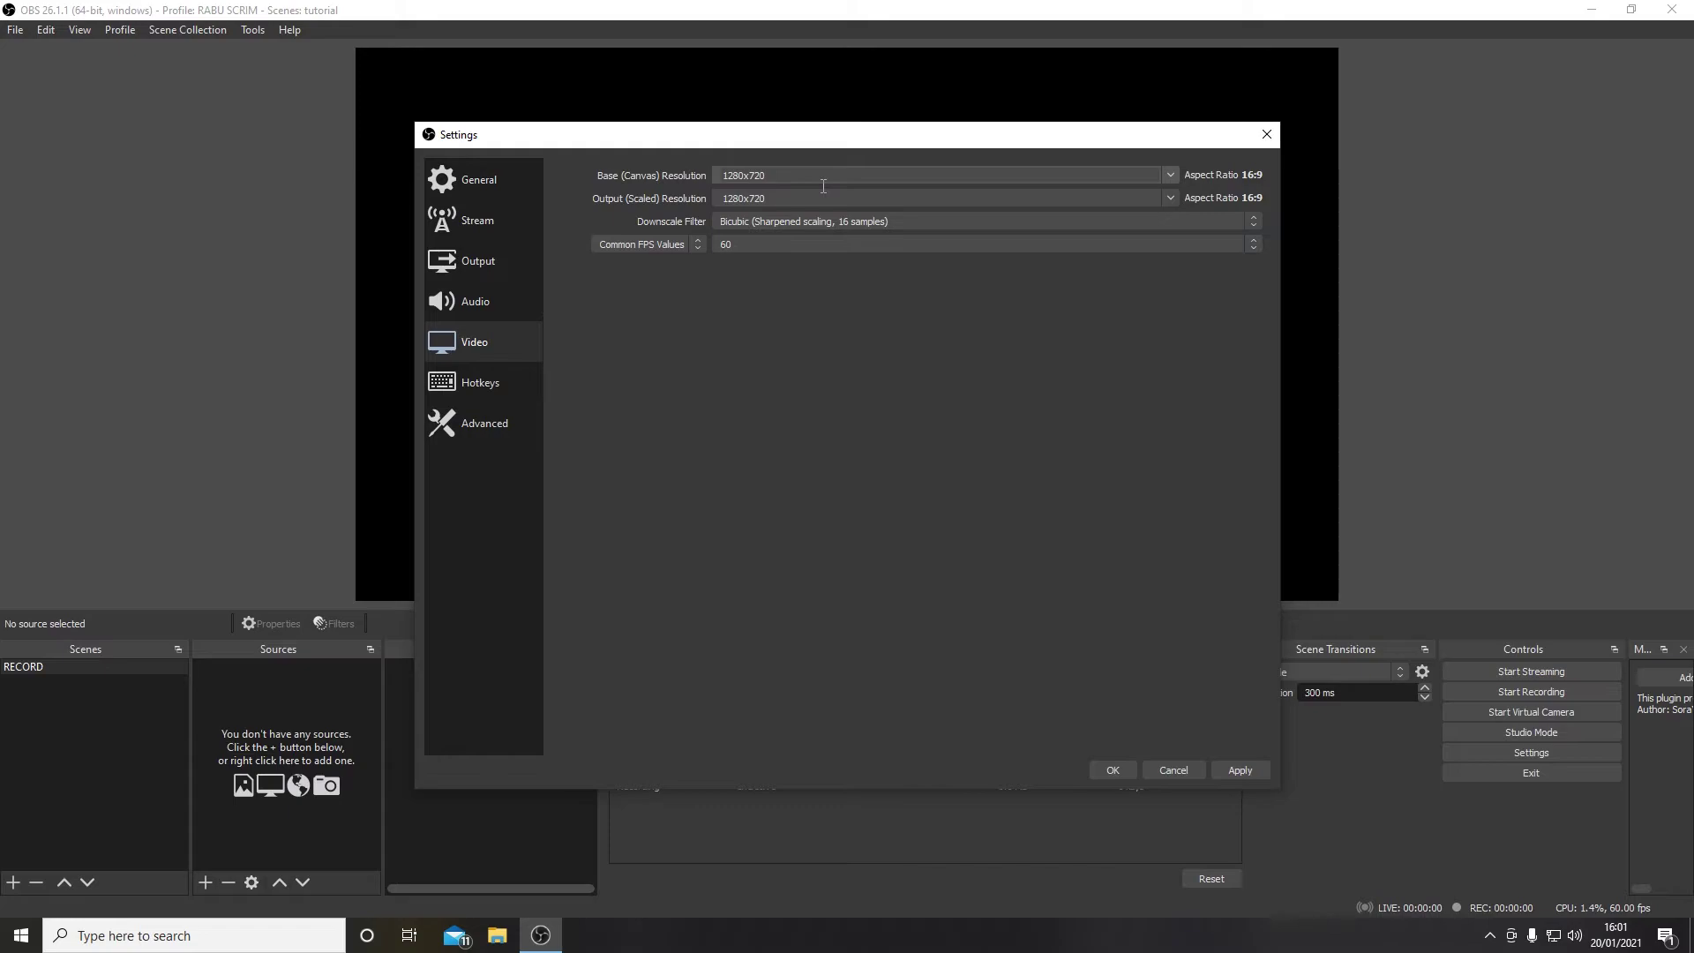
Examine the downscale filter and common FPS choices, keeping Bicubic and 60
left_click(765, 221)
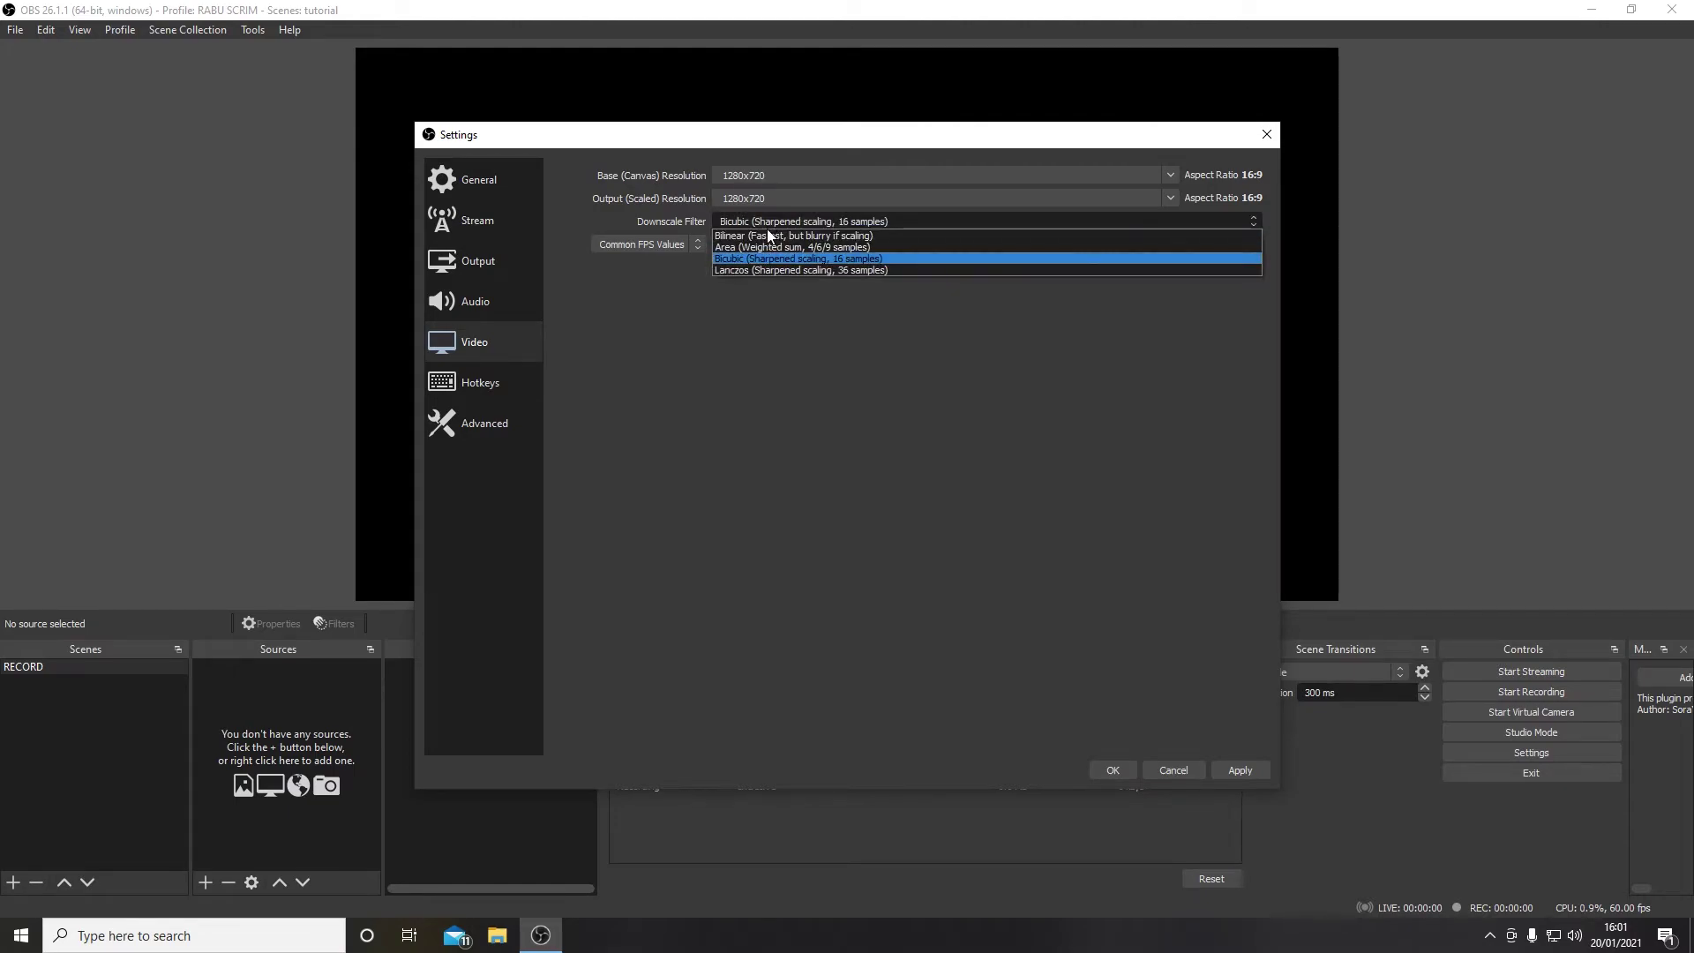
left_click(801, 222)
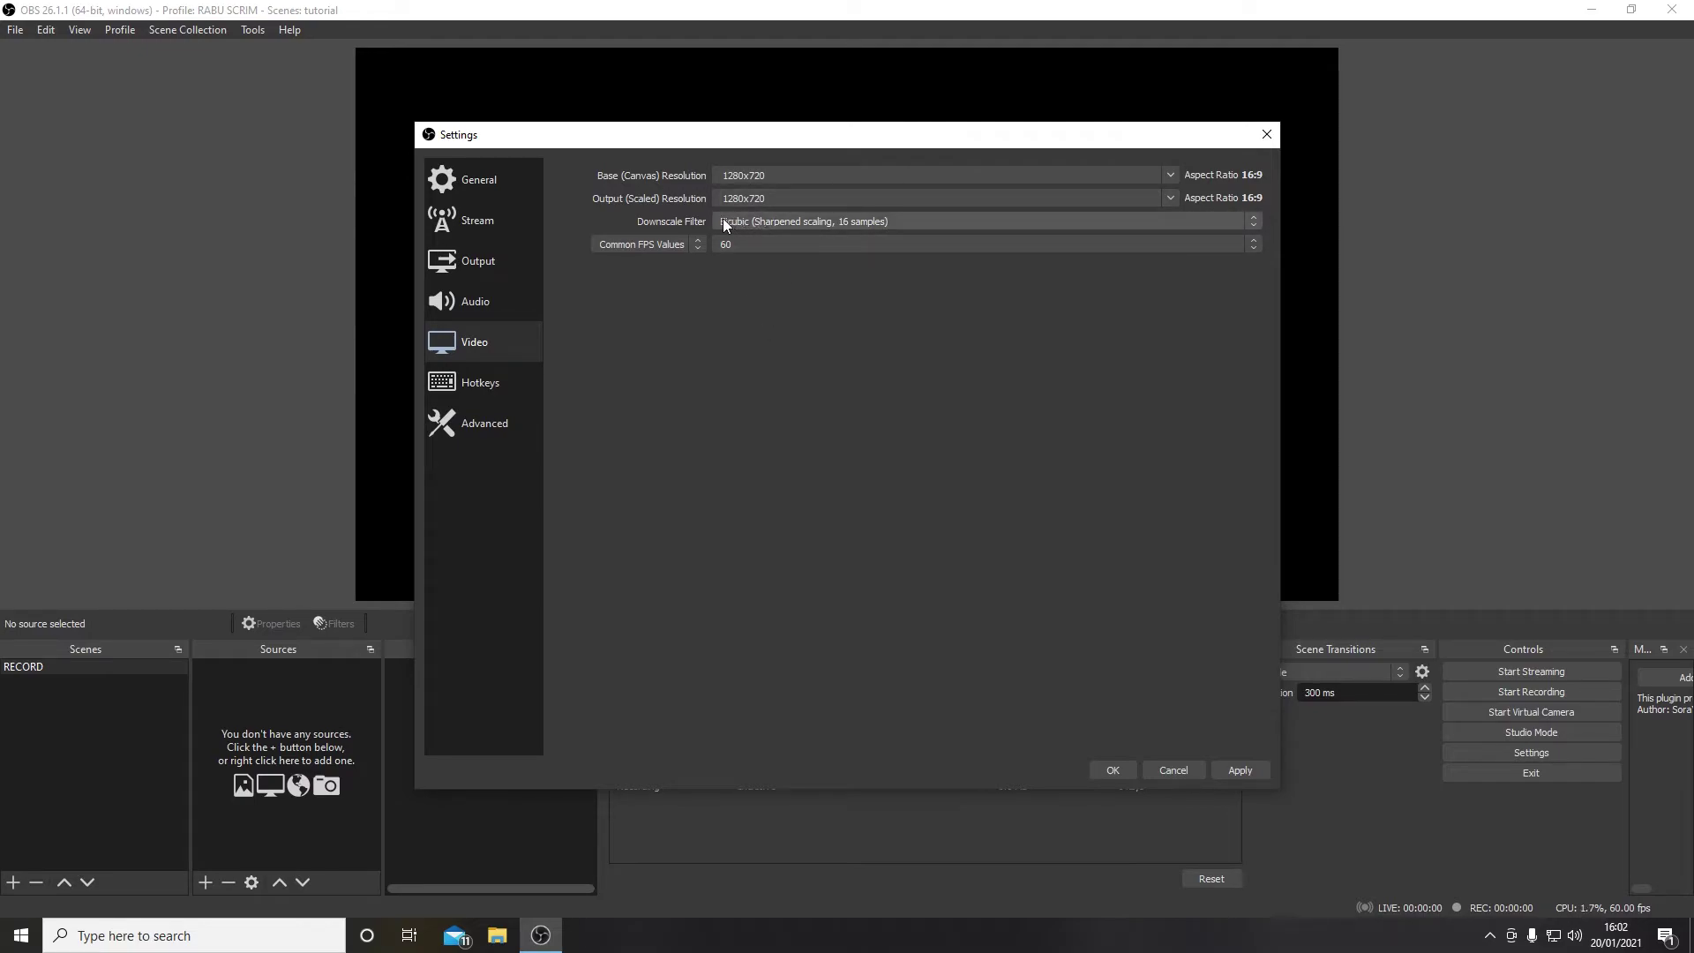
left_click(769, 246)
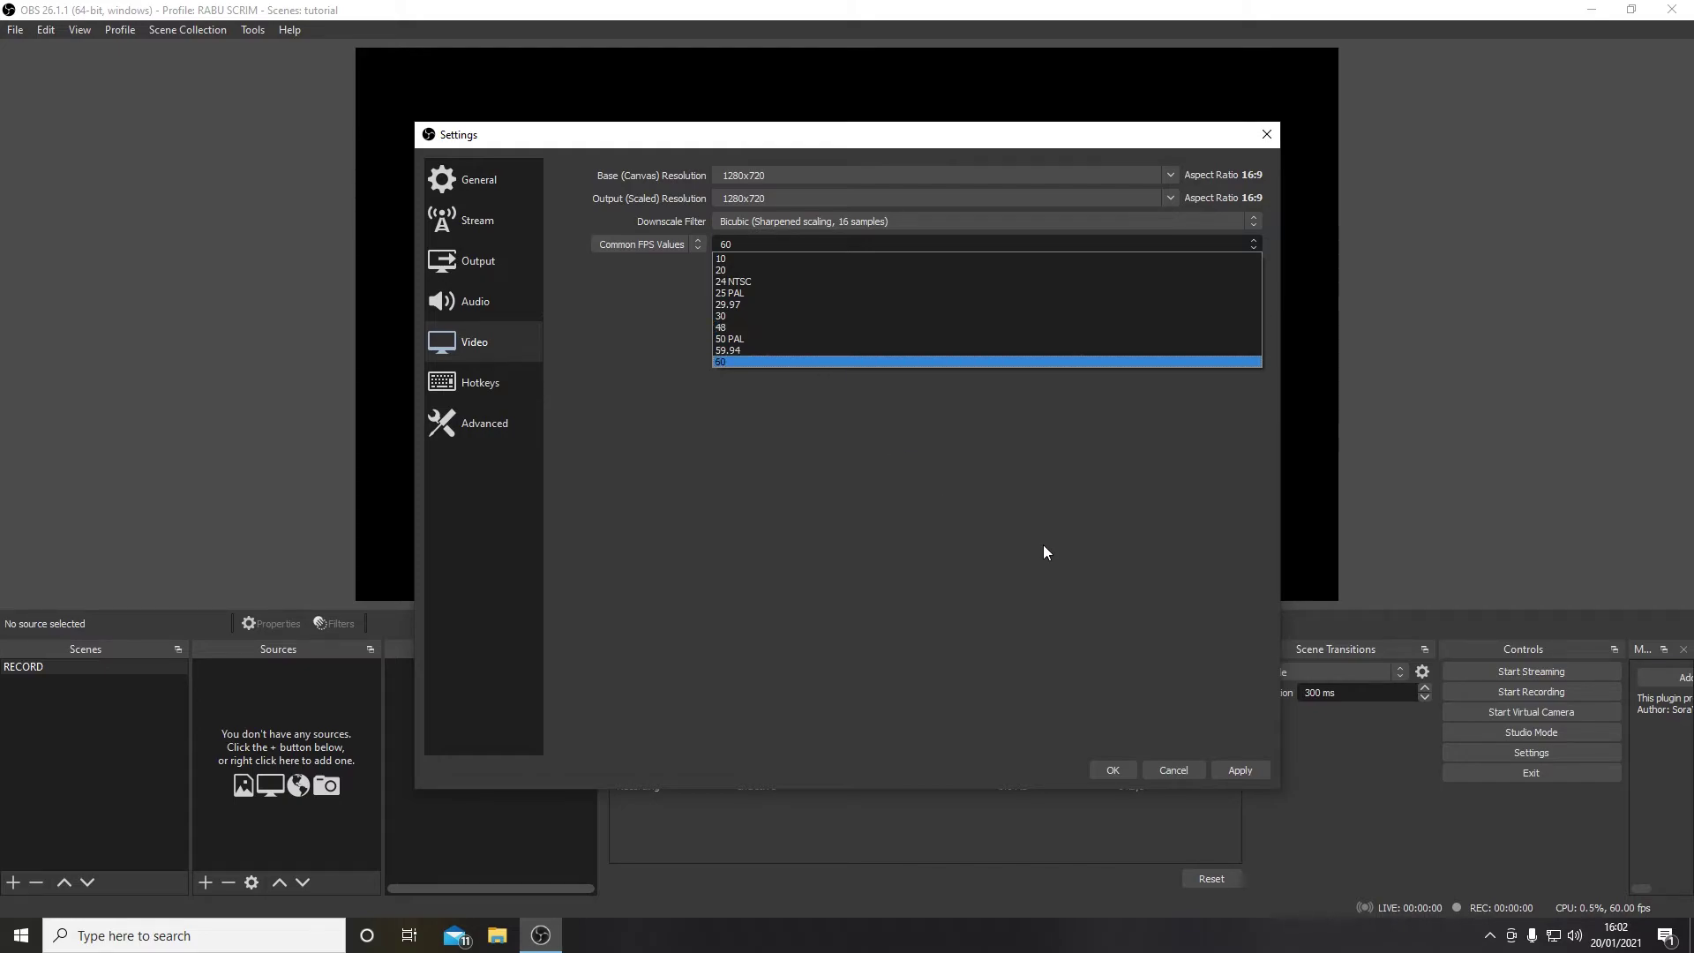
left_click(927, 411)
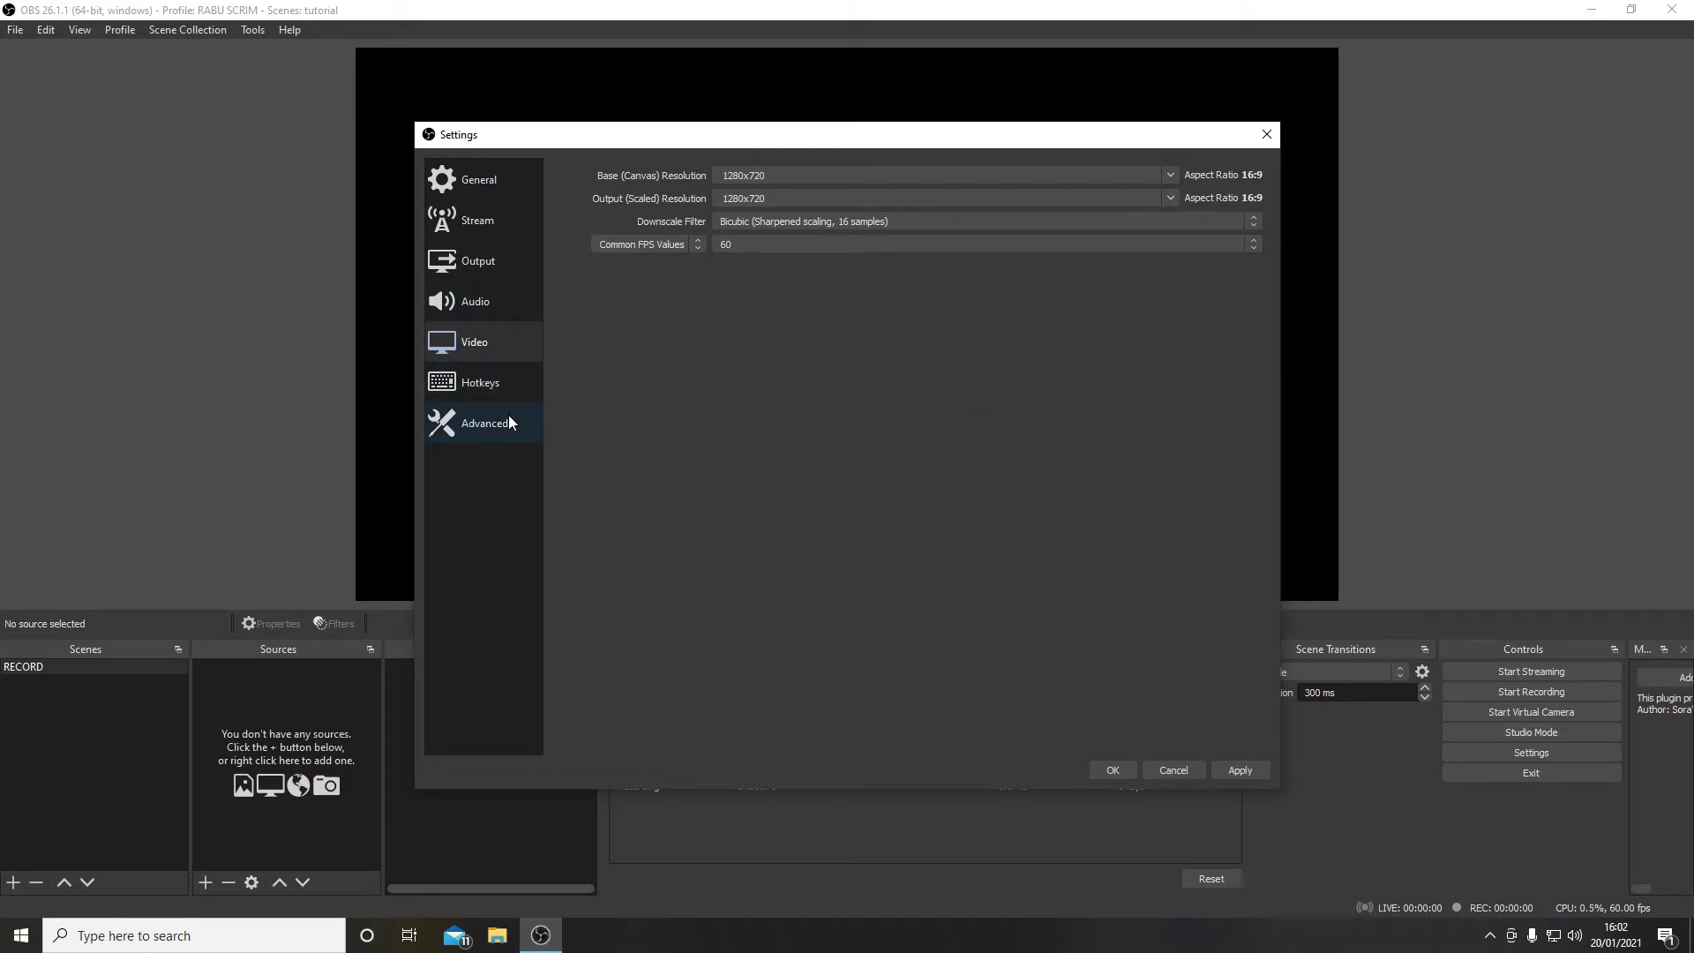
Try Num 1 and Backspace as the Start Recording hotkey, and clear the assignment
left_click(511, 388)
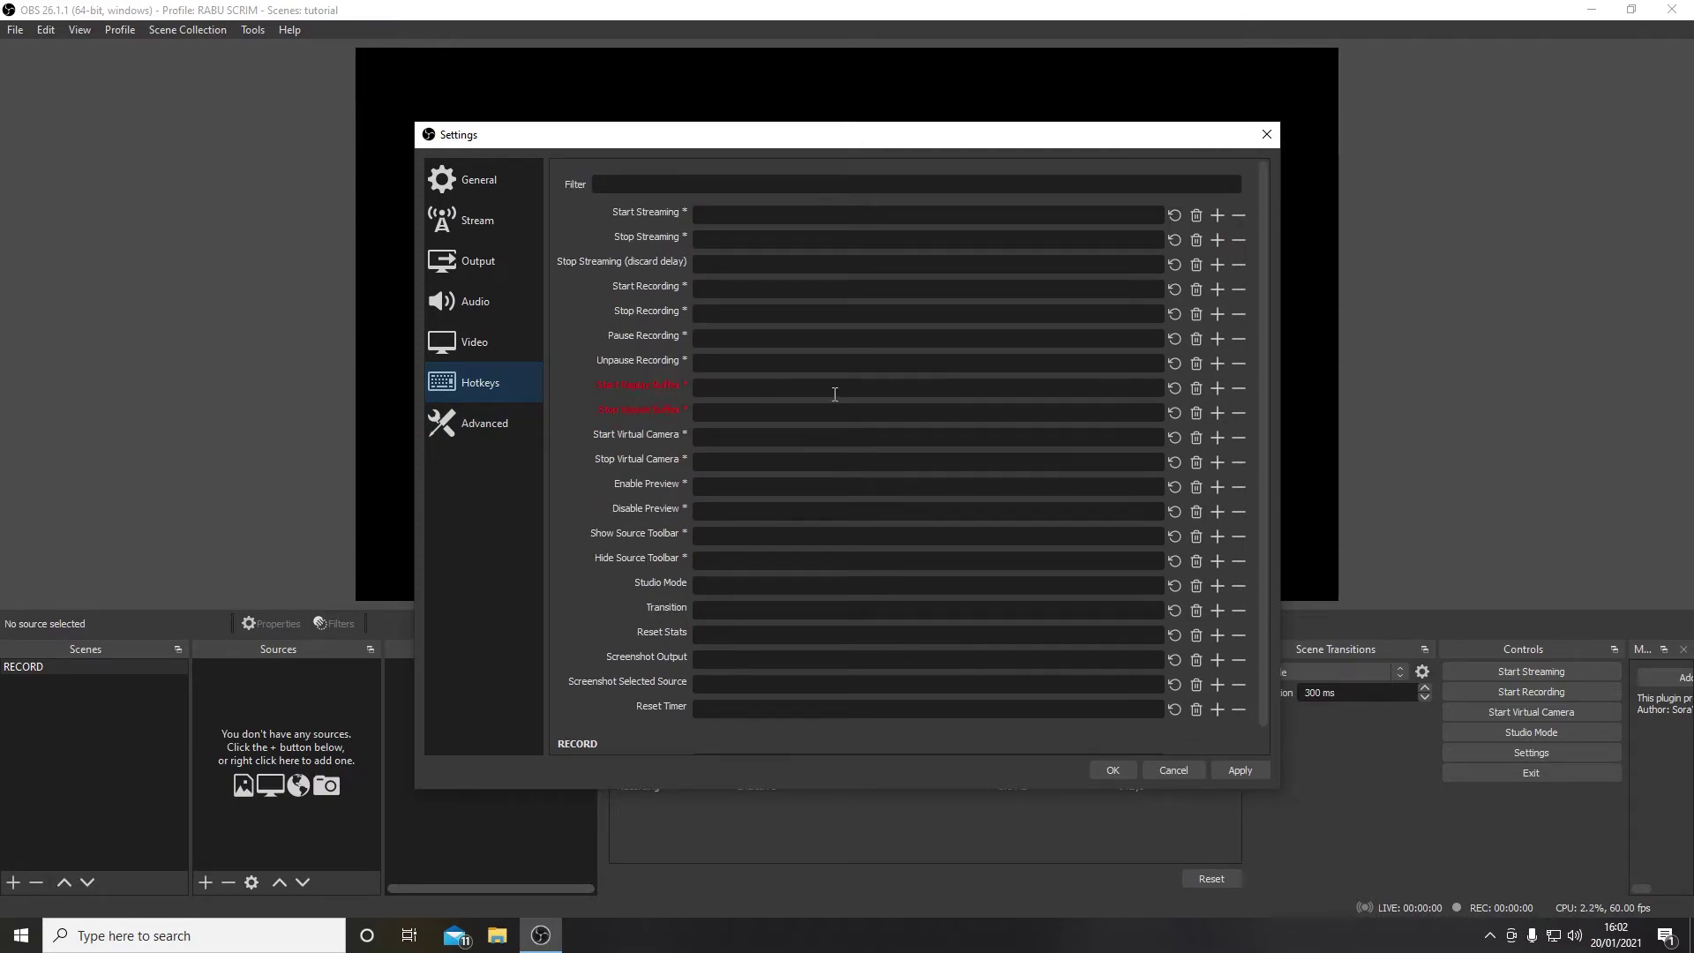
left_click(753, 289)
key("KP_1")
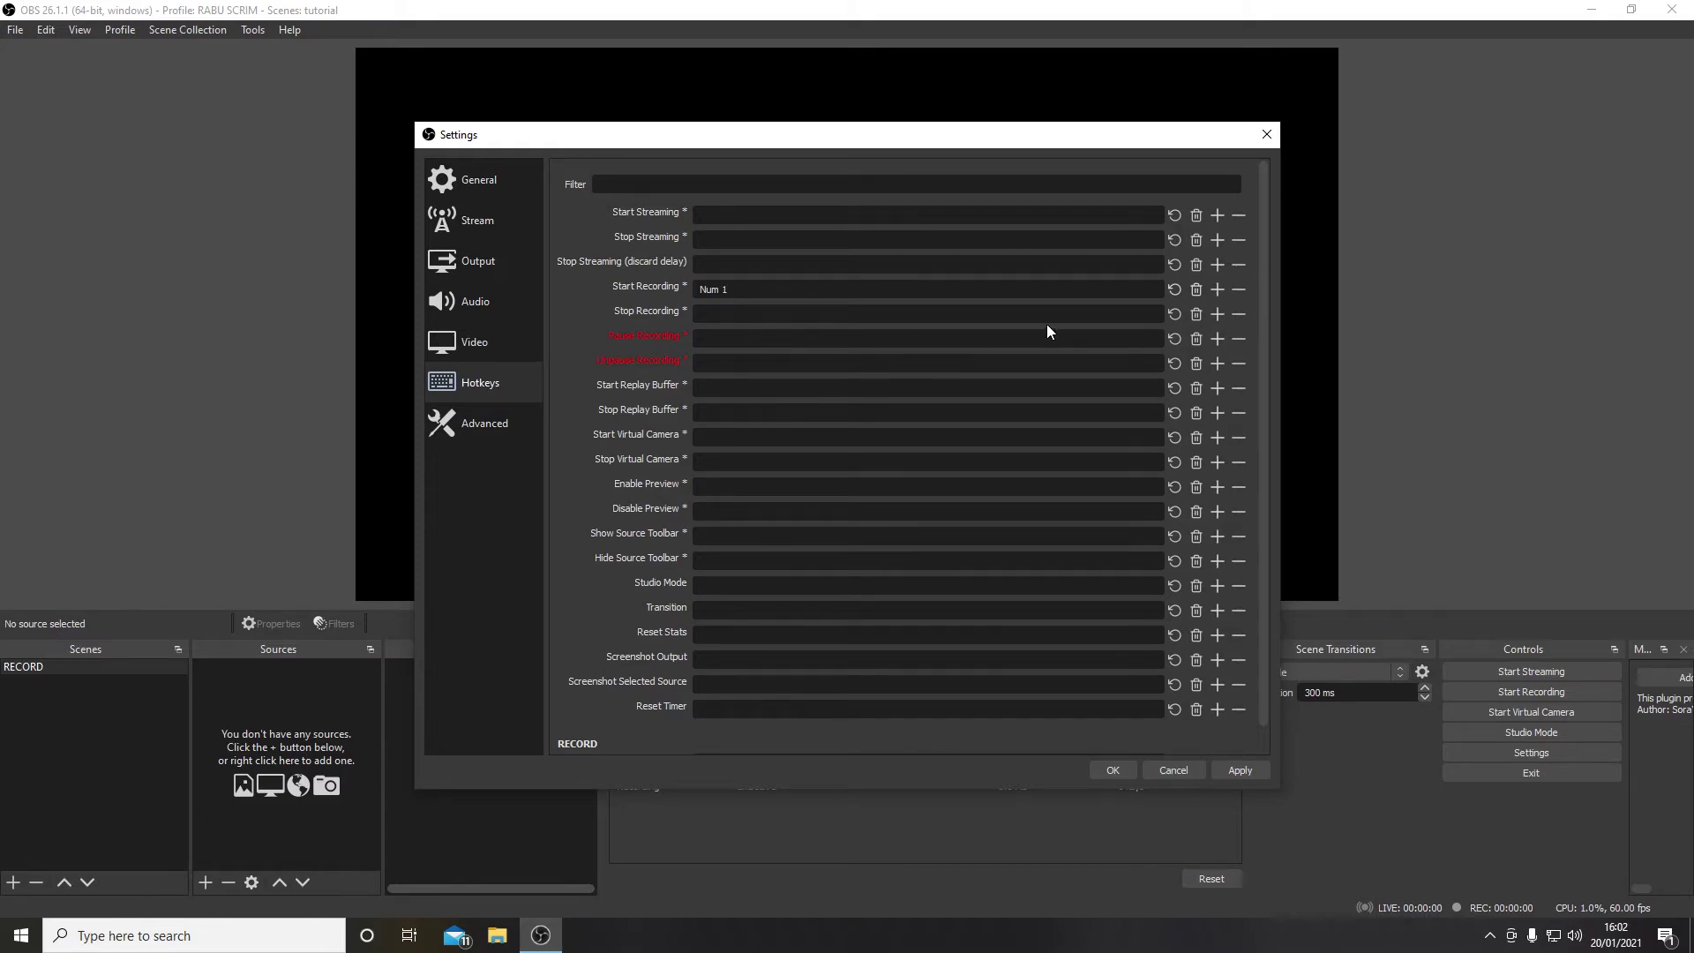
key("BackSpace")
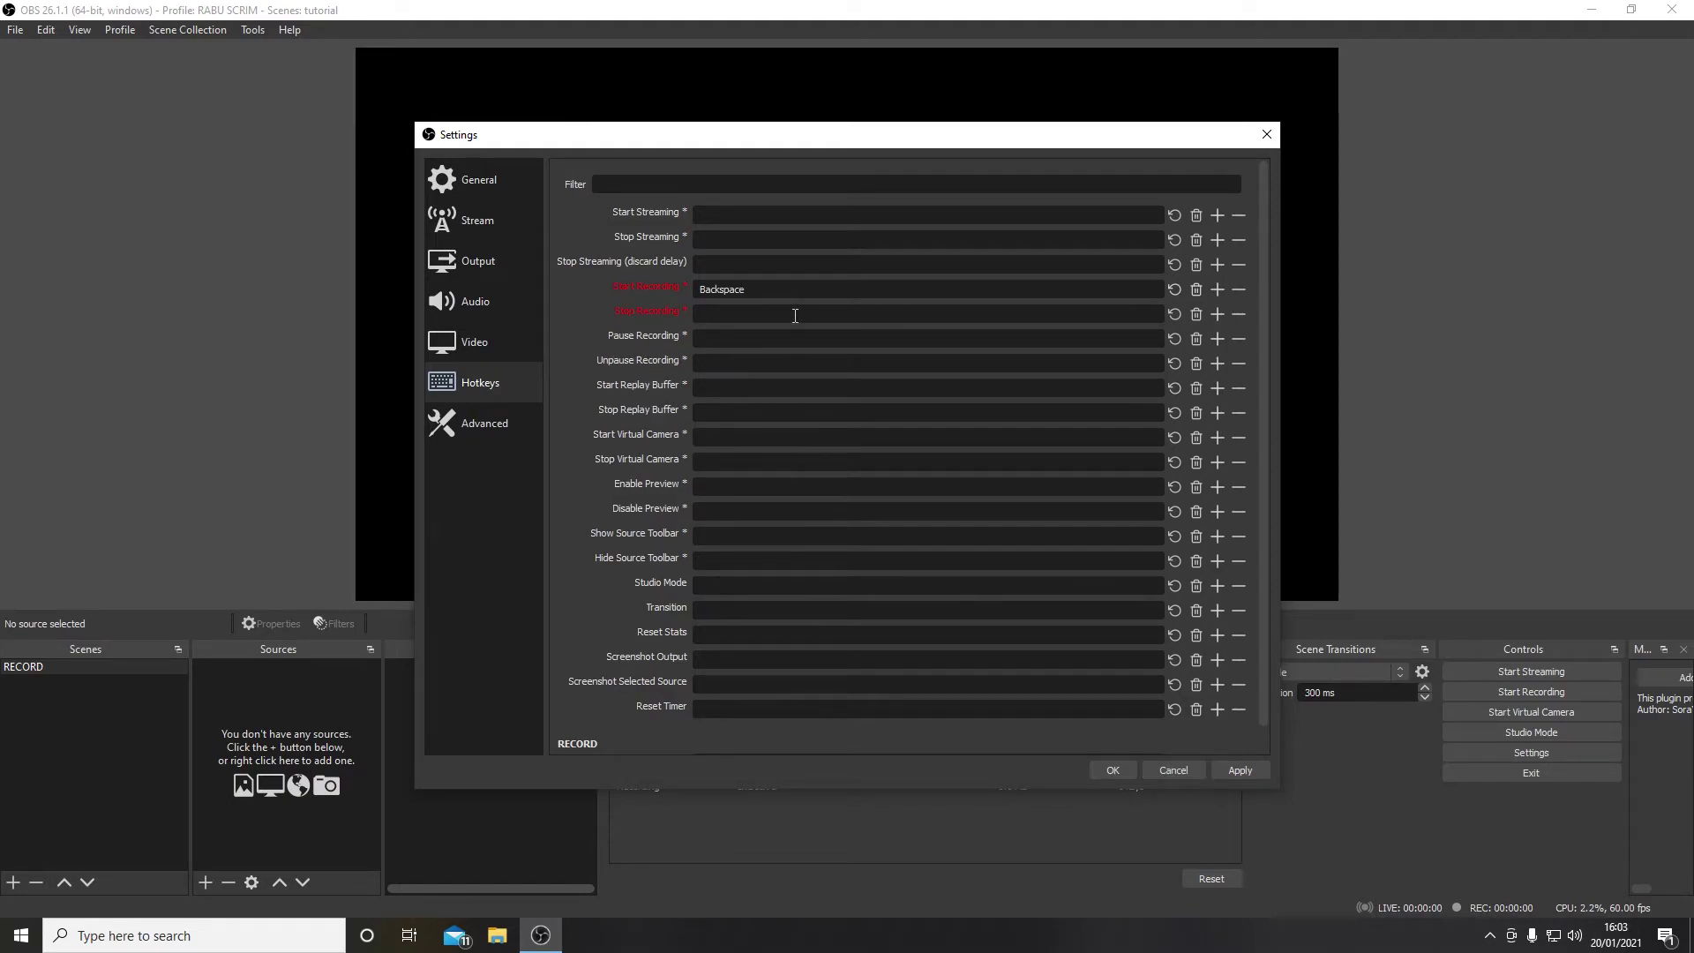
left_click(1195, 289)
Examine the process priority choices in the advanced settings, keeping High
left_click(485, 426)
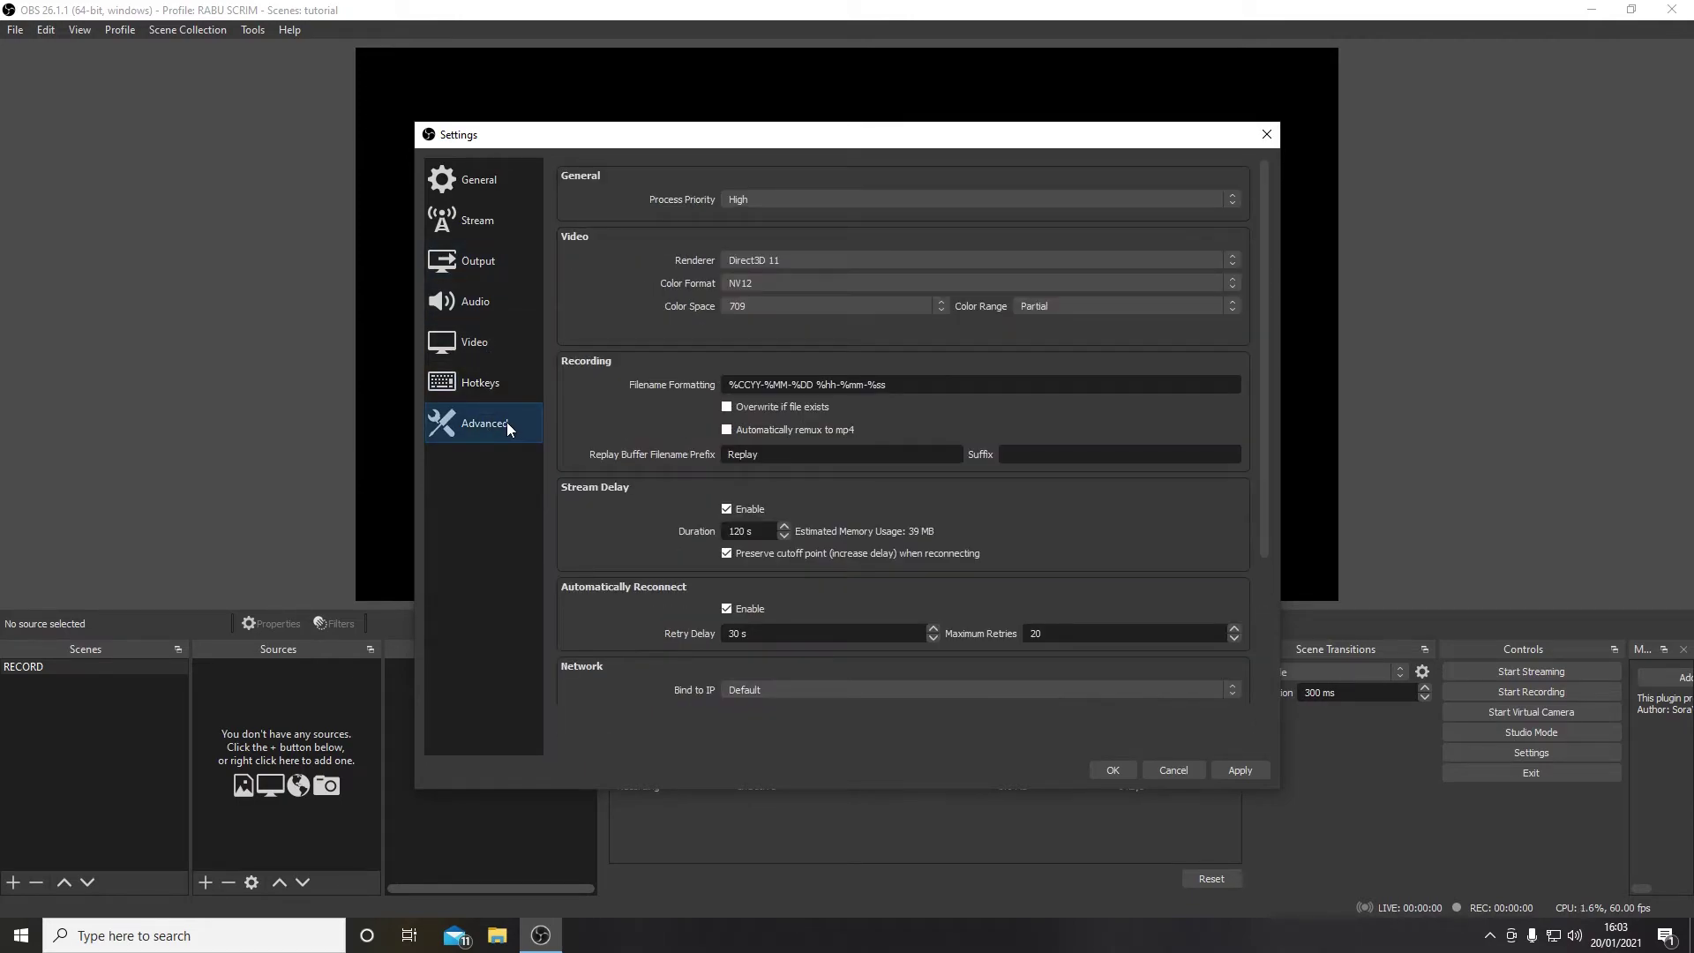
left_click(801, 201)
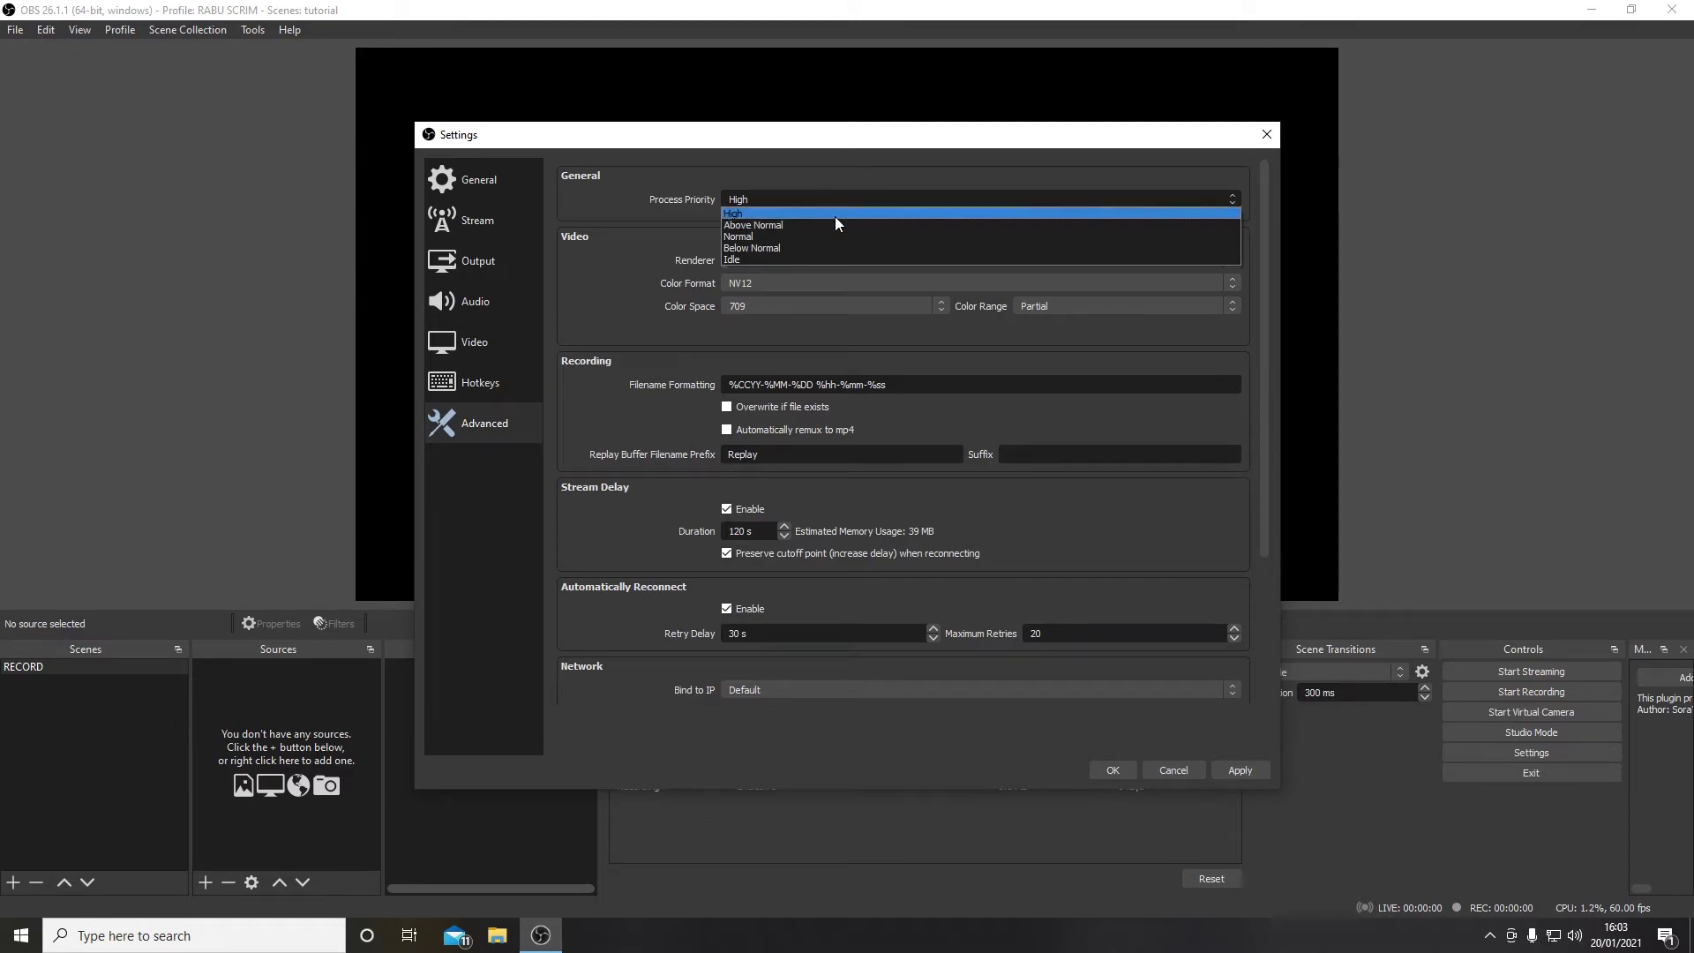
left_click(794, 215)
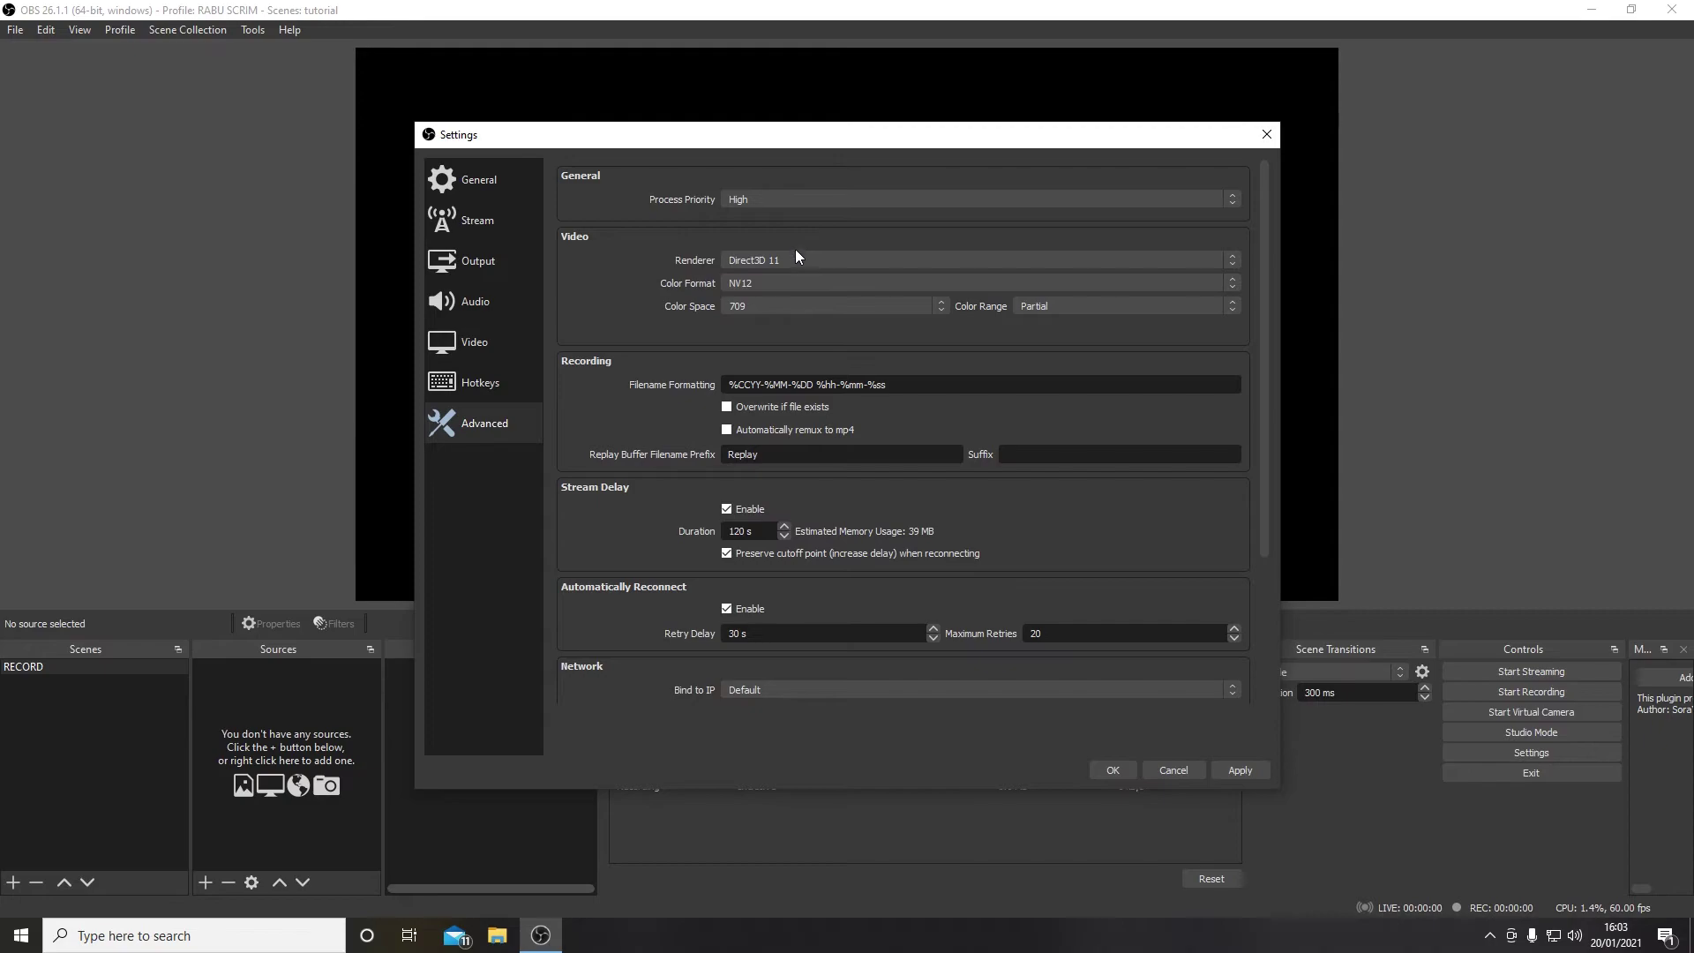
Examine the advanced color format, color space and color range choices, keeping NV12, 709 and Partial
left_click(803, 282)
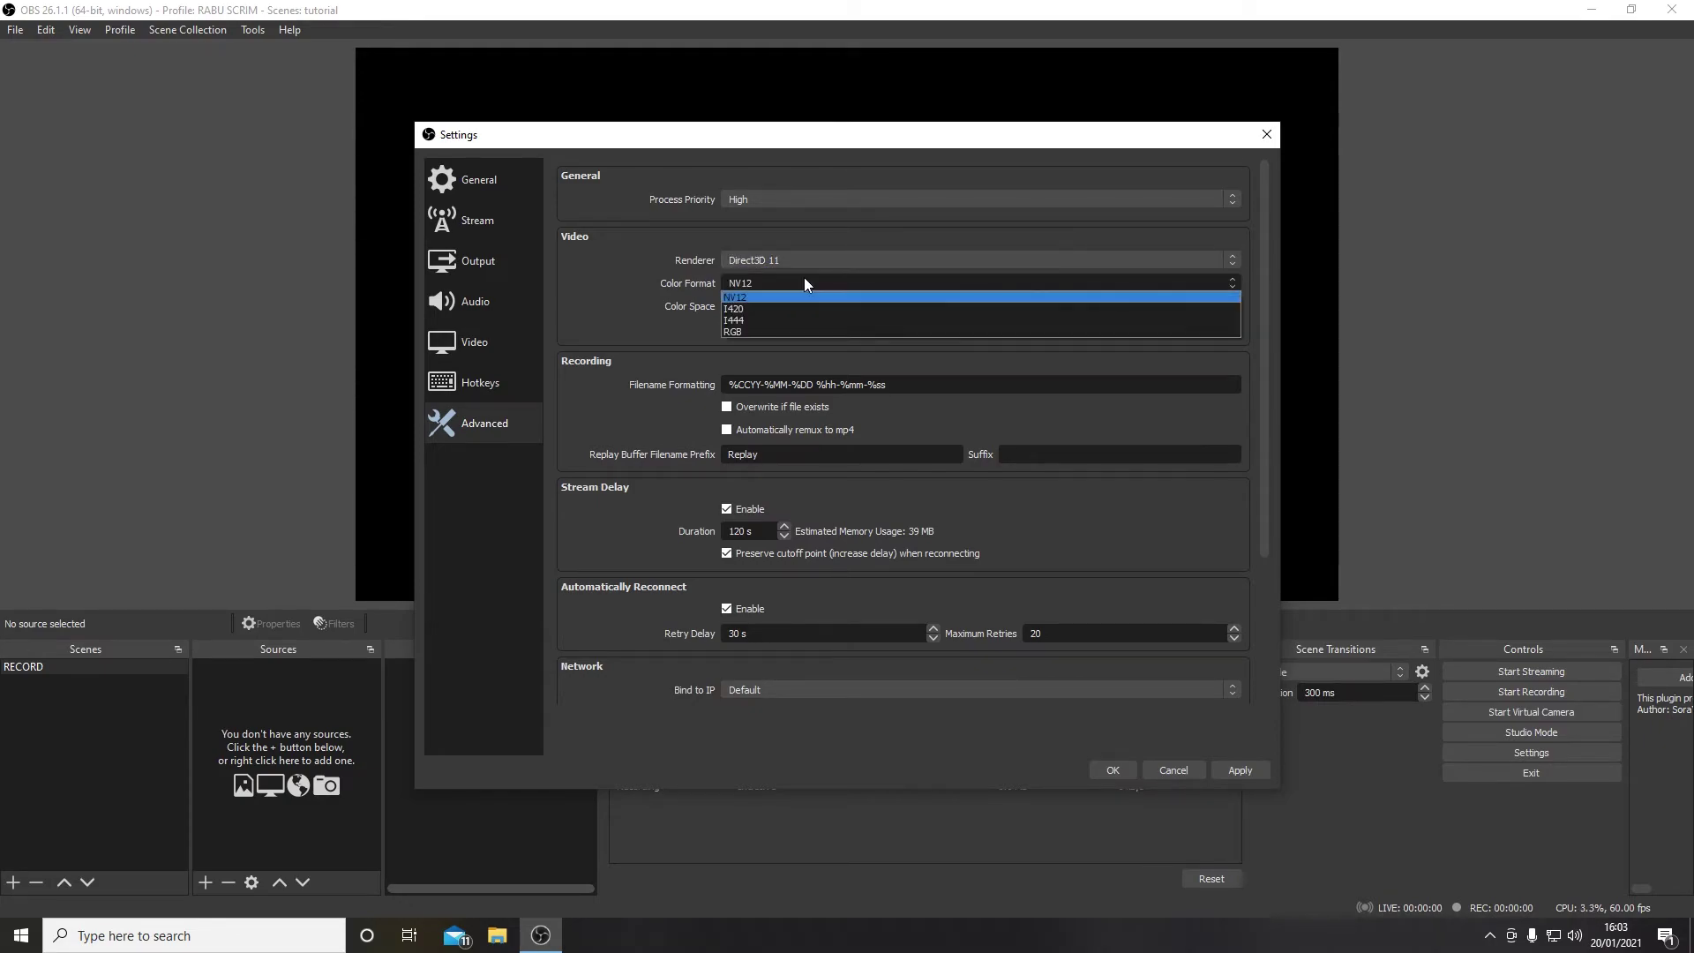
left_click(803, 282)
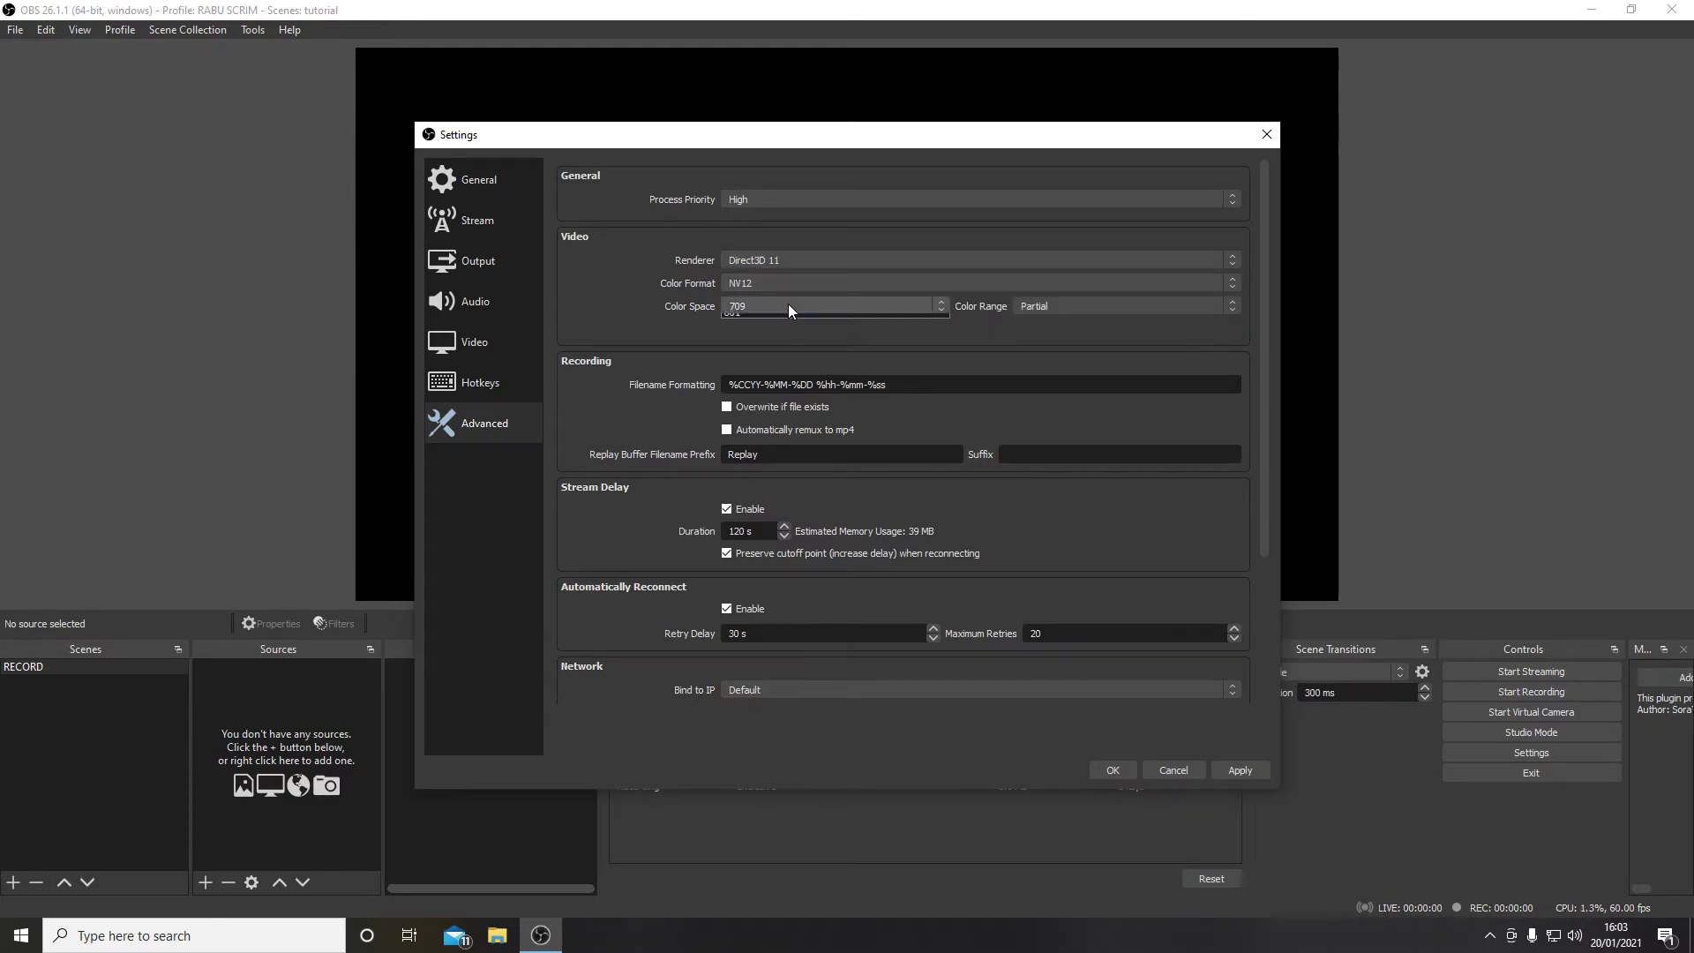
left_click(787, 304)
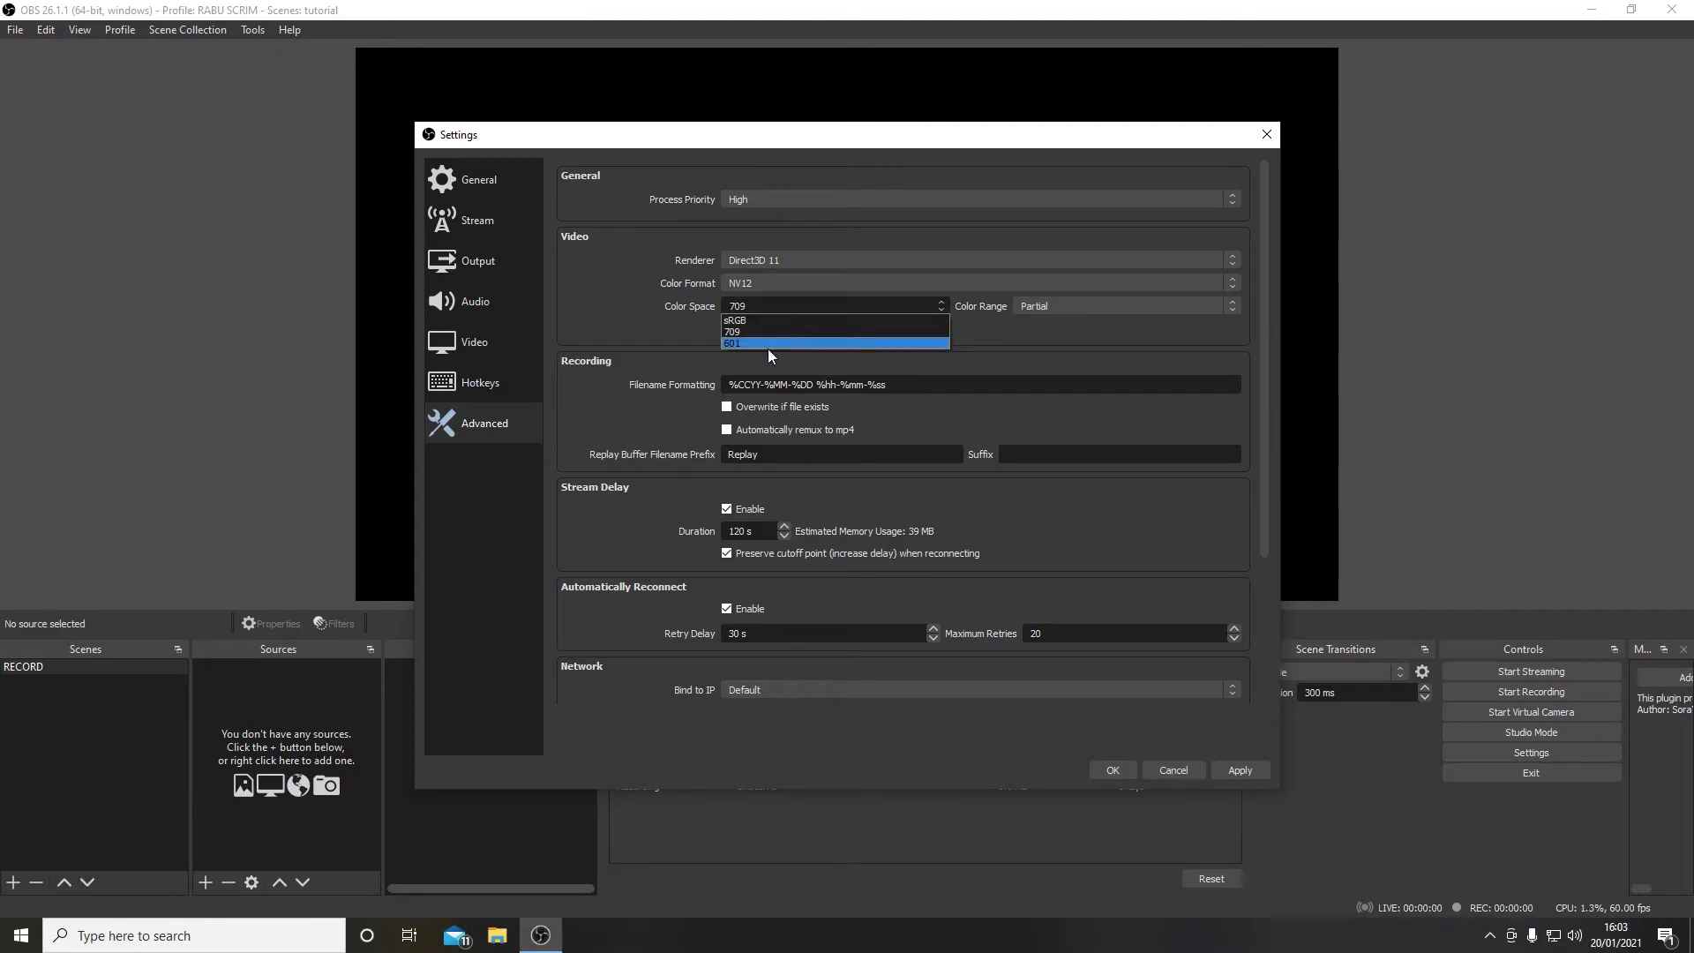
left_click(769, 330)
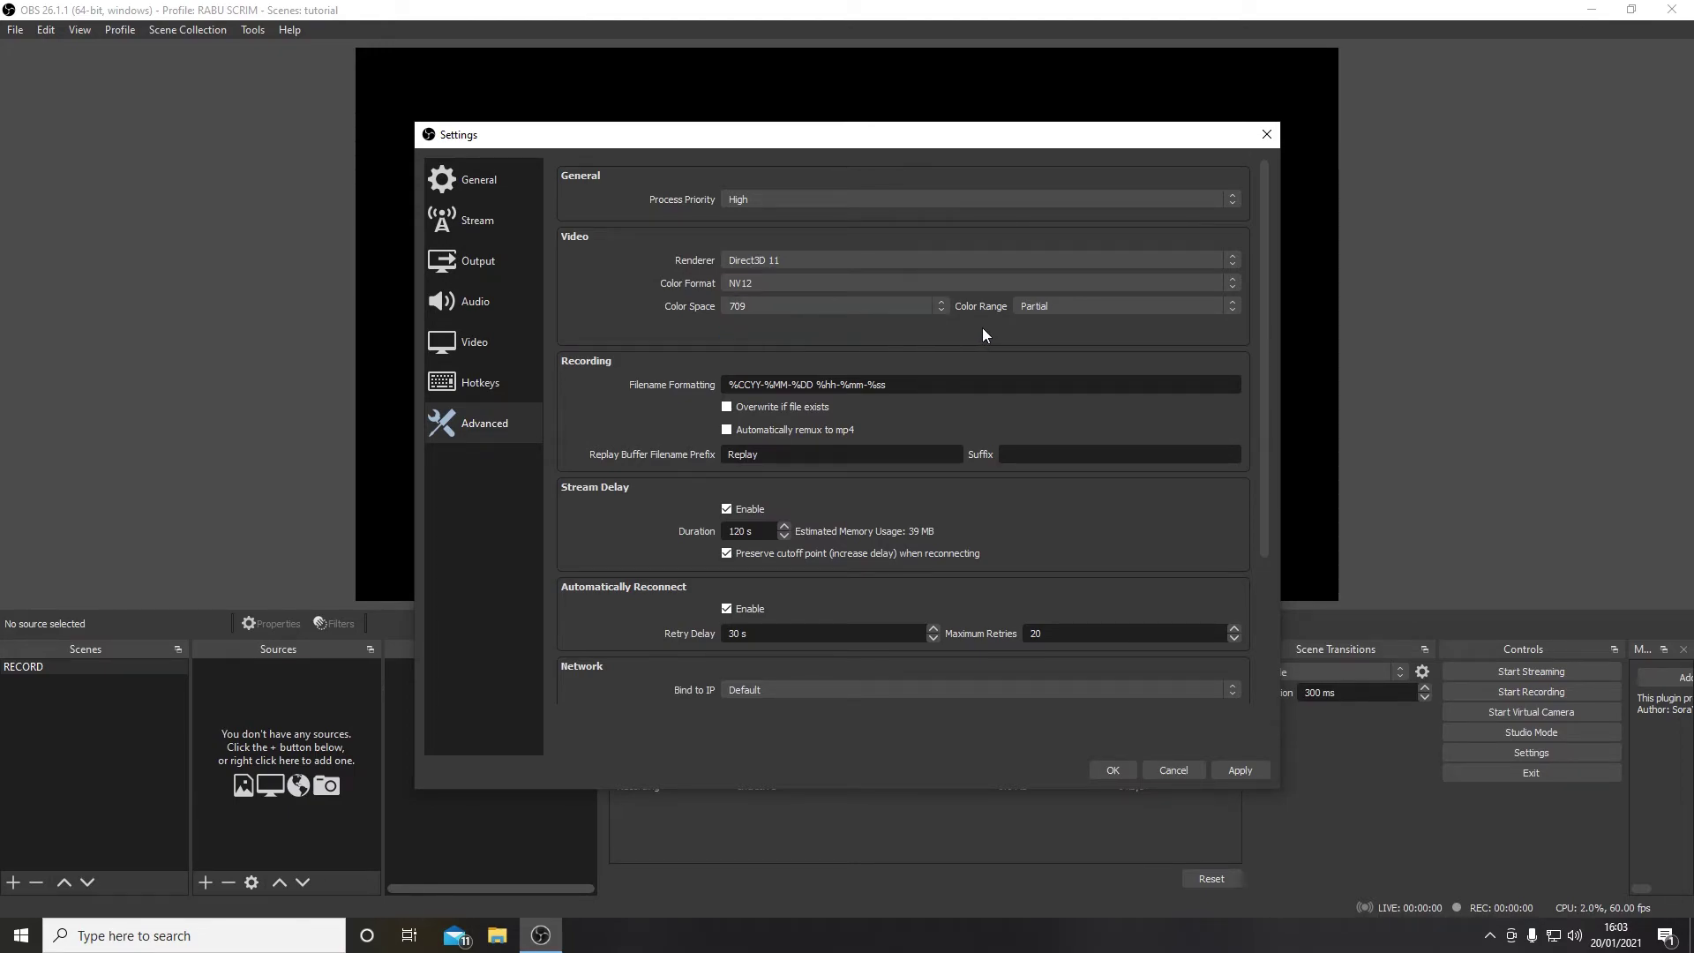
left_click(1113, 305)
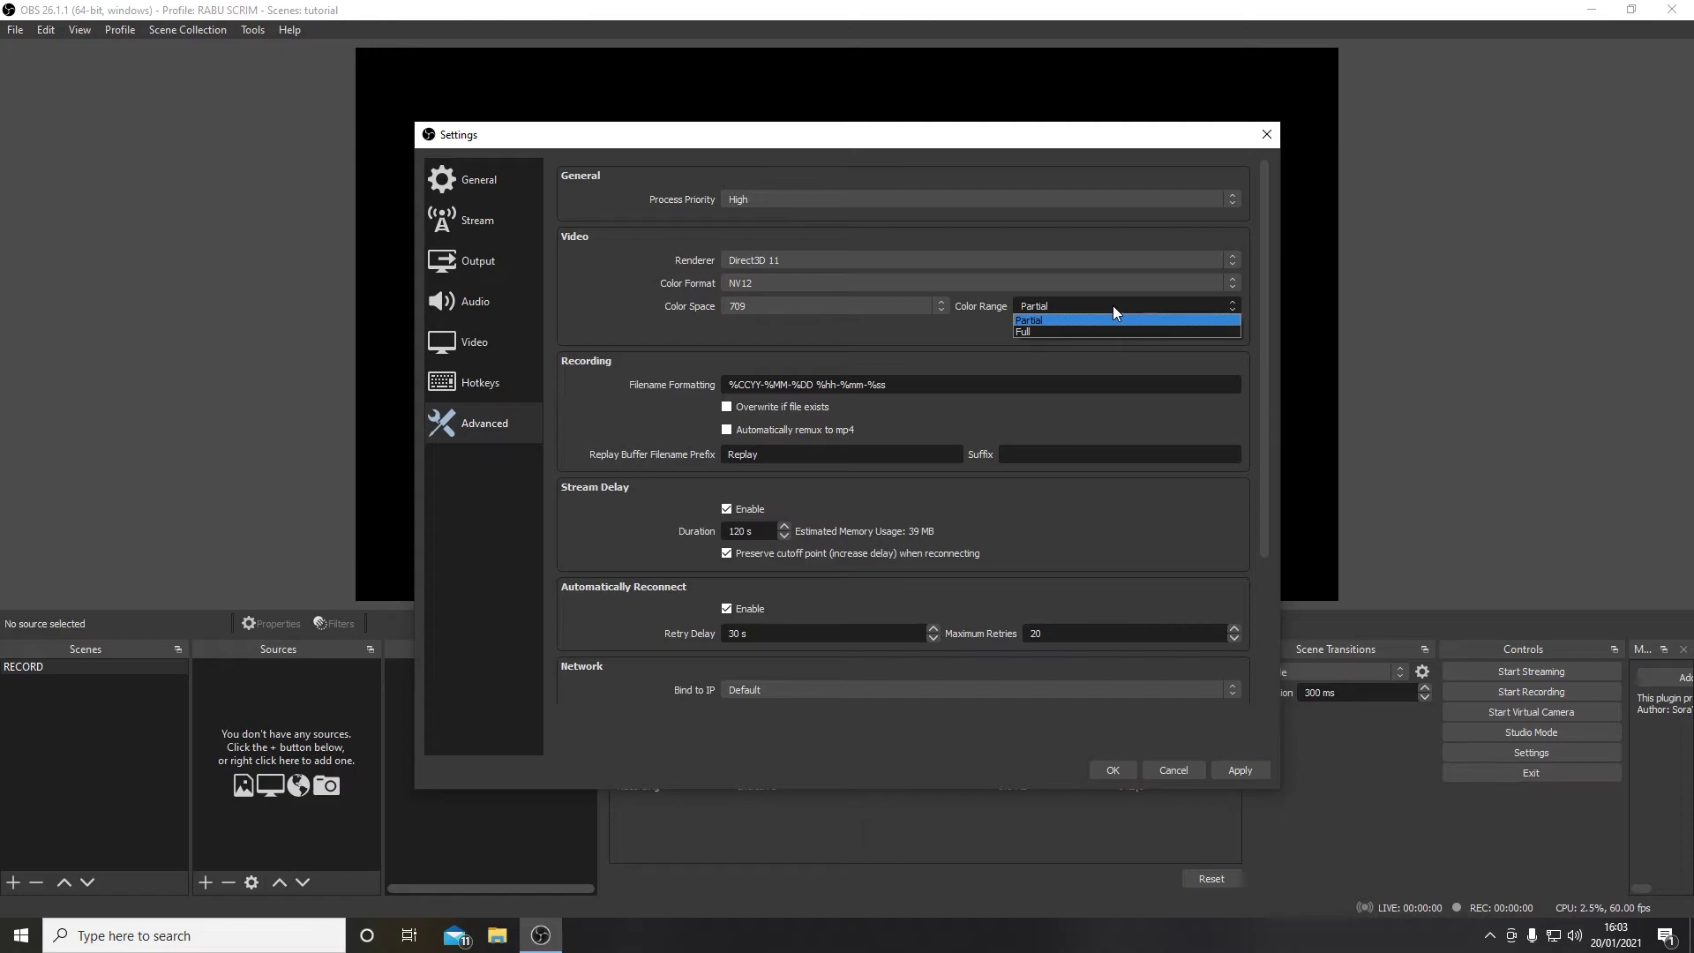
left_click(1113, 307)
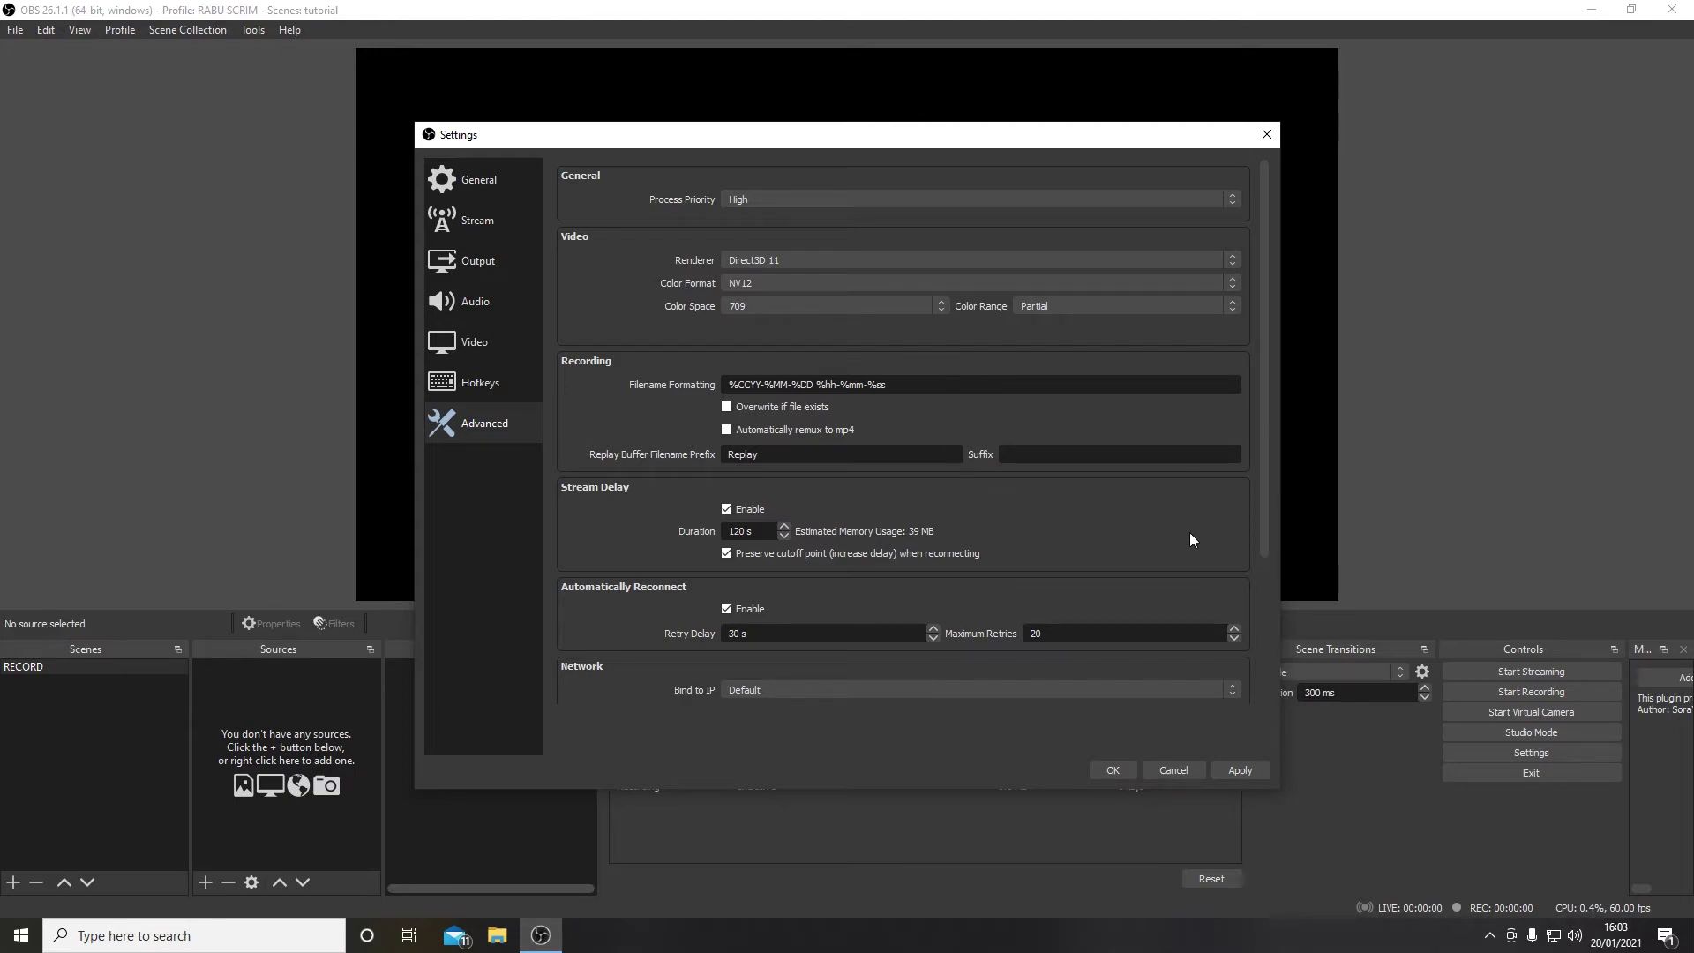
Examine the remaining advanced recording, stream delay, reconnect and network options, and close the settings without saving
left_click_drag(1267, 476, 1251, 581)
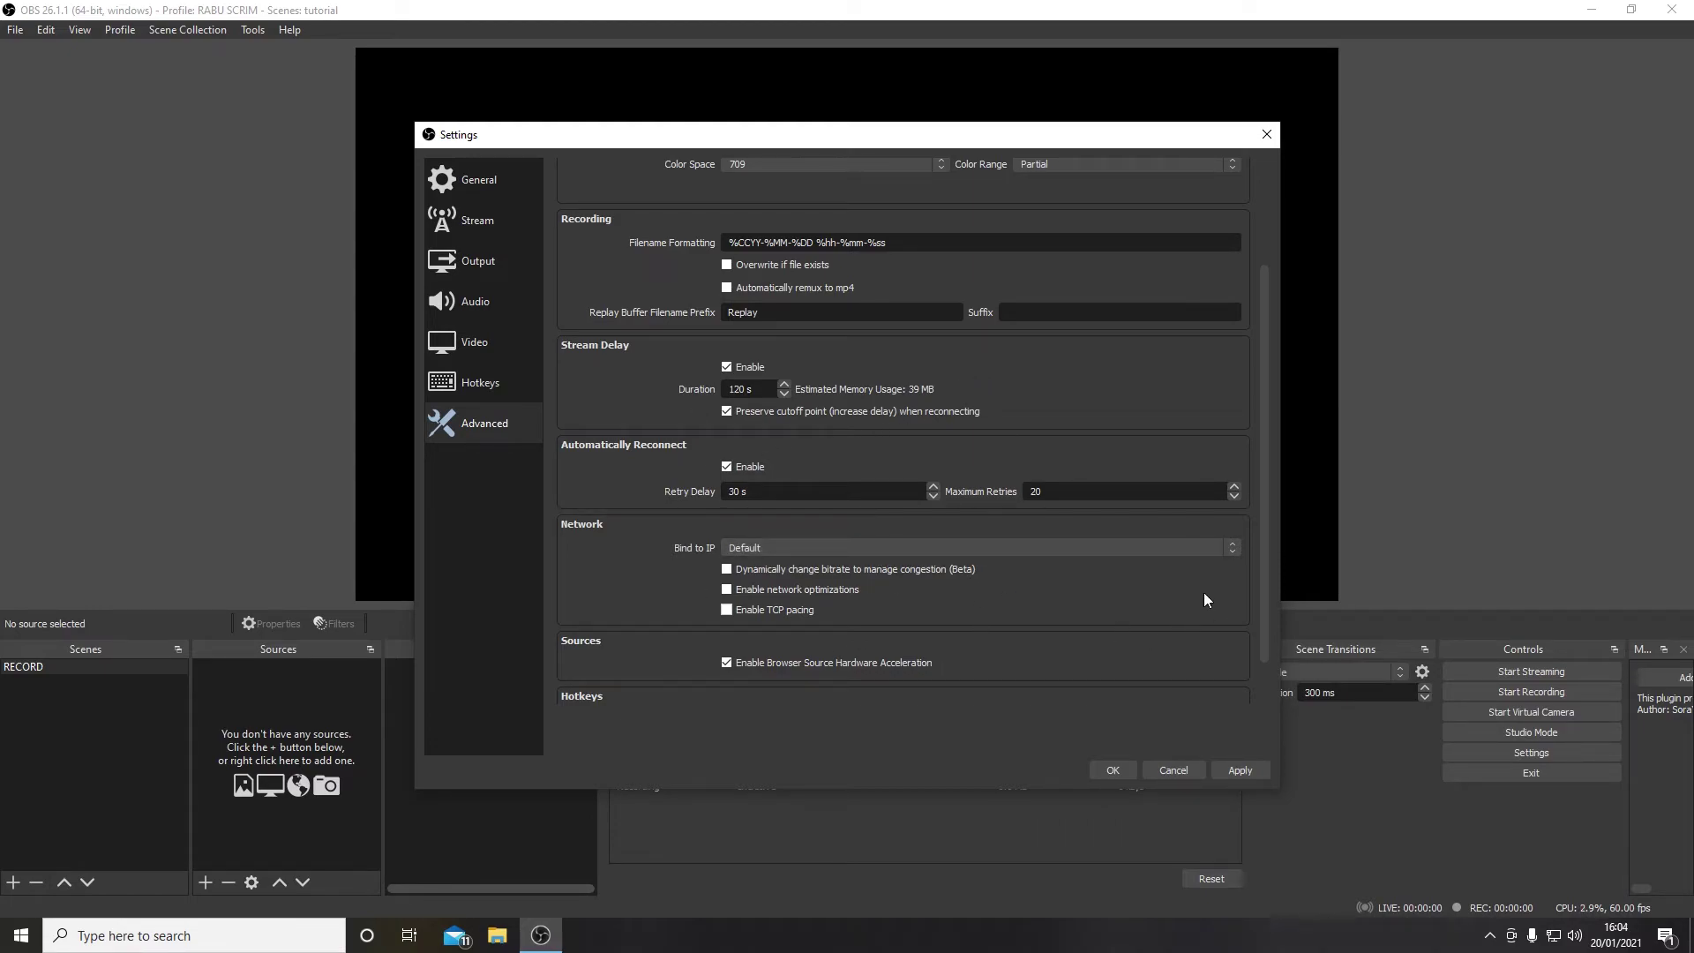
left_click_drag(1261, 540, 1261, 423)
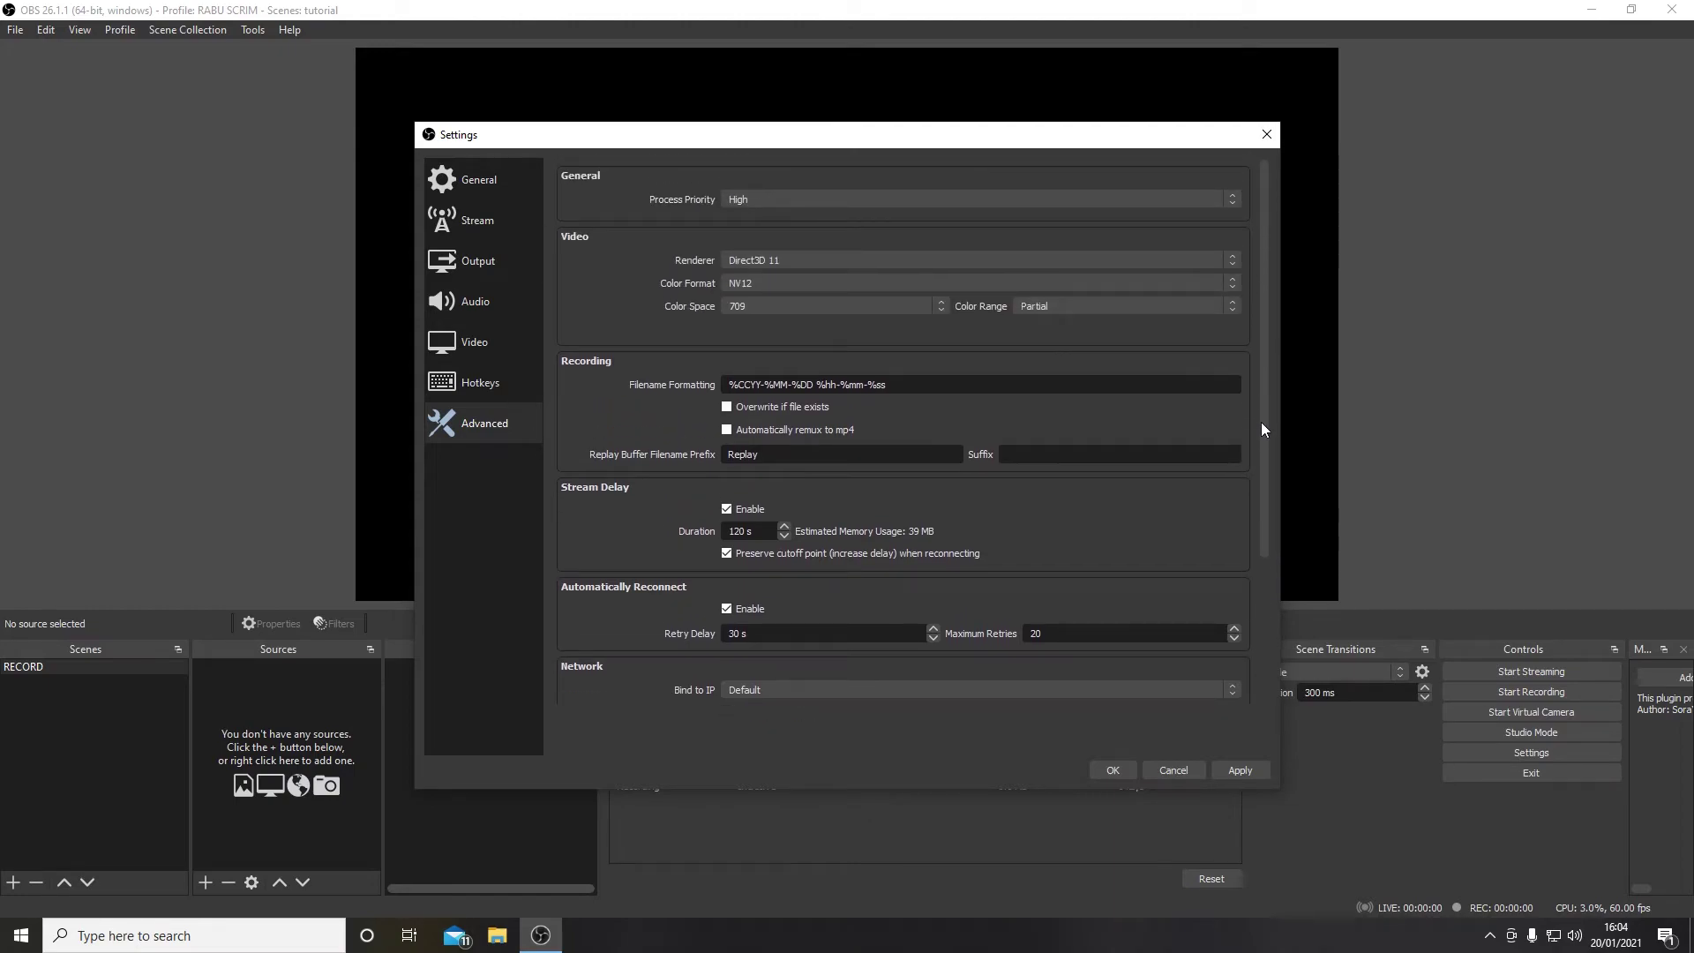
left_click(1188, 767)
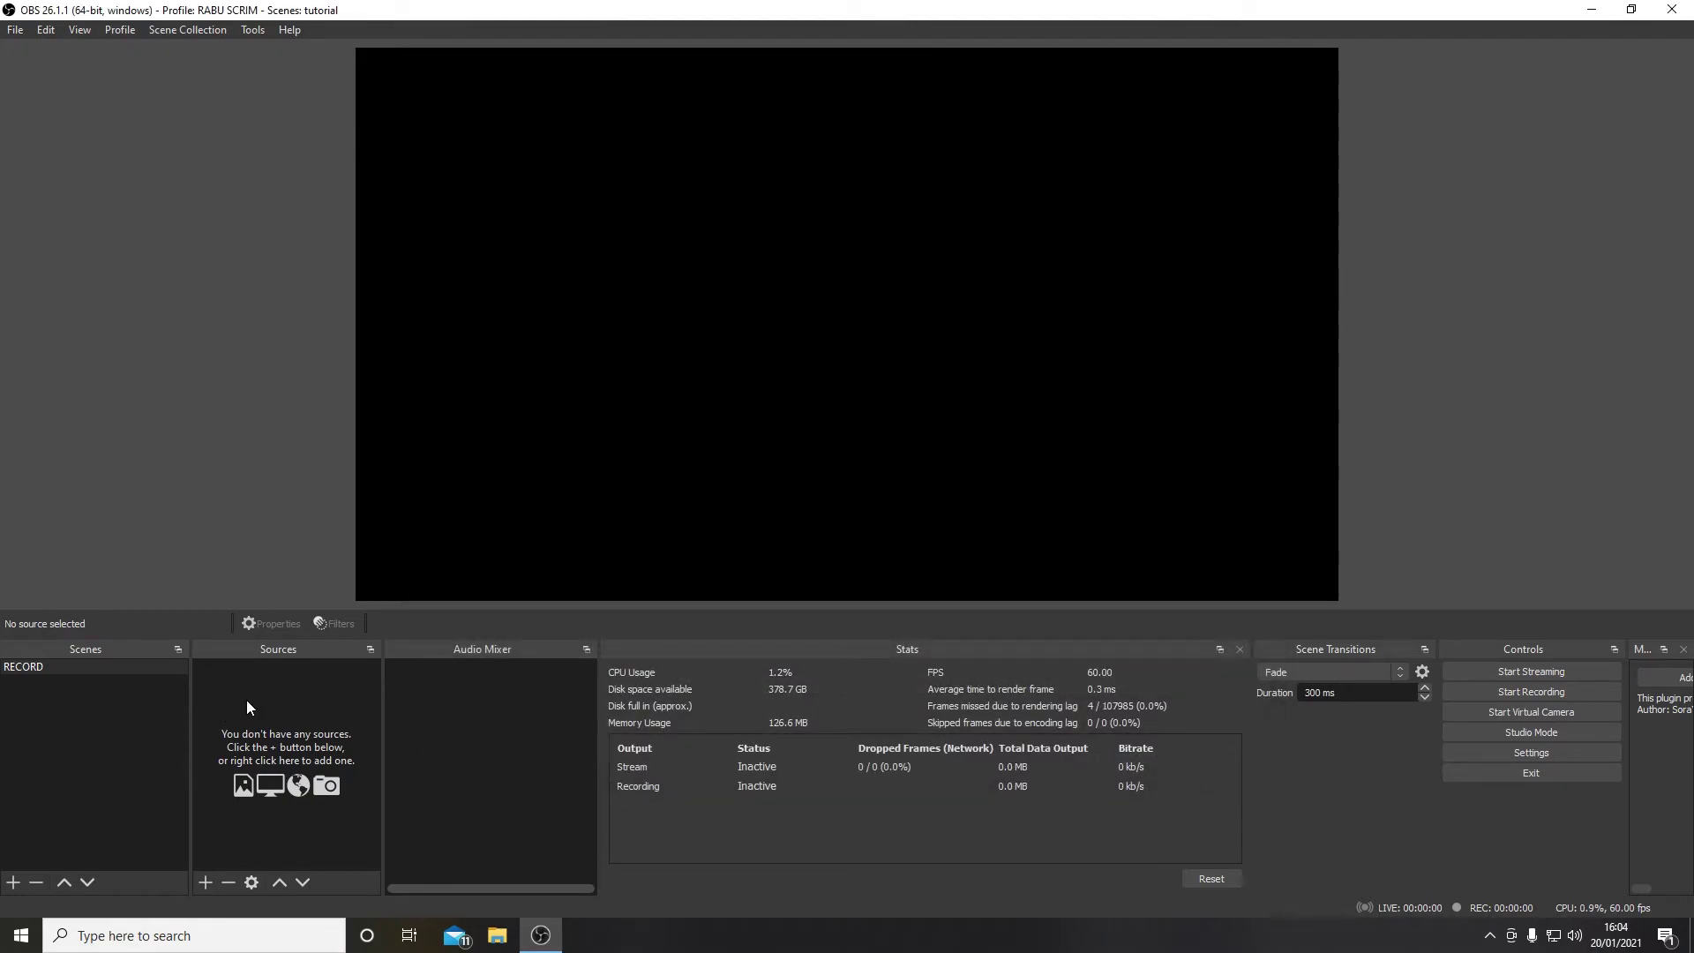
Launch Google Chrome and add a new Window Capture source that captures the [chrome.exe]: New Tab - Google Chrome window
left_click(204, 881)
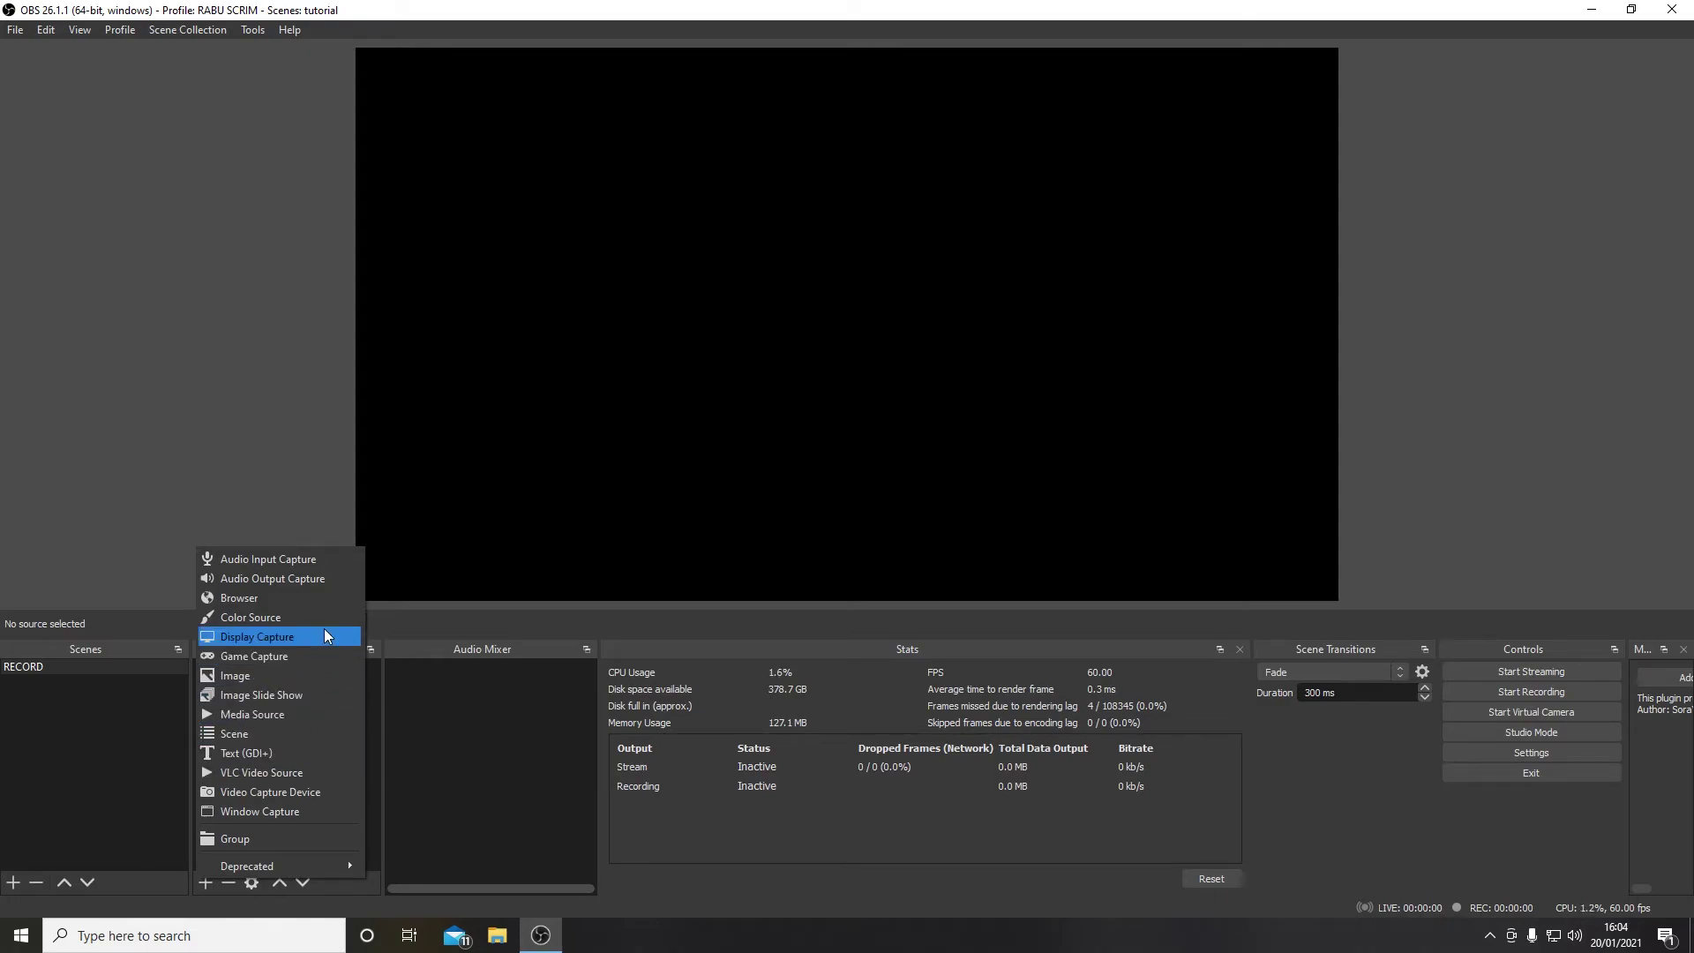
left_click(286, 811)
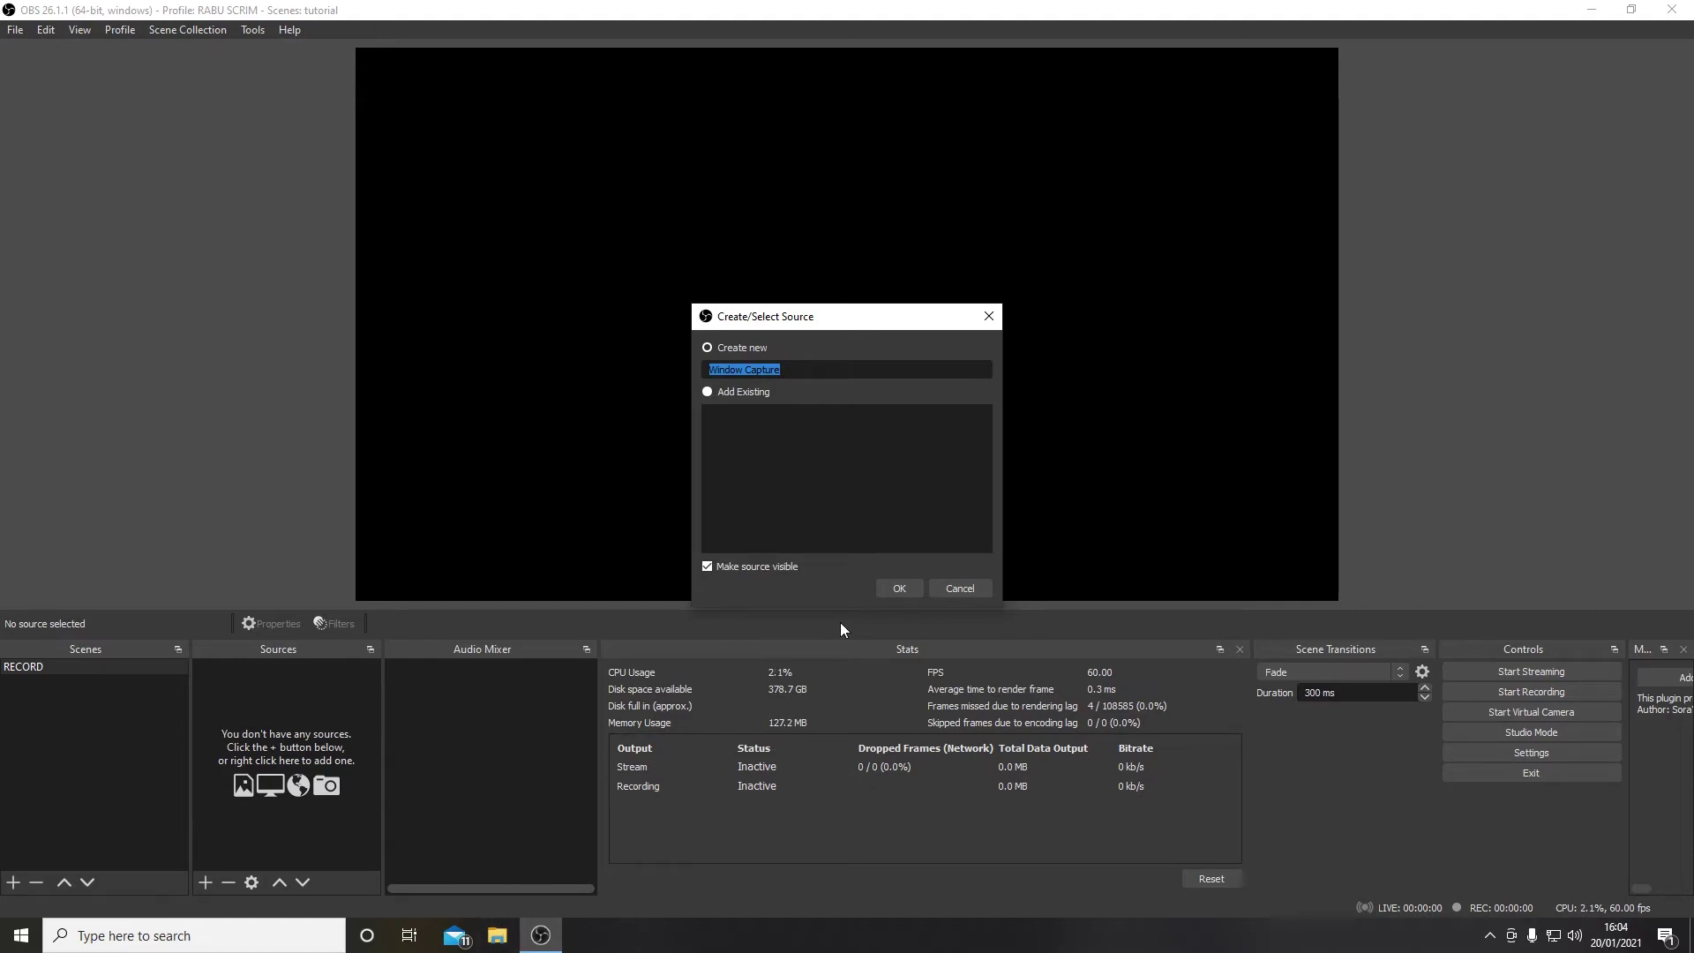
left_click(21, 935)
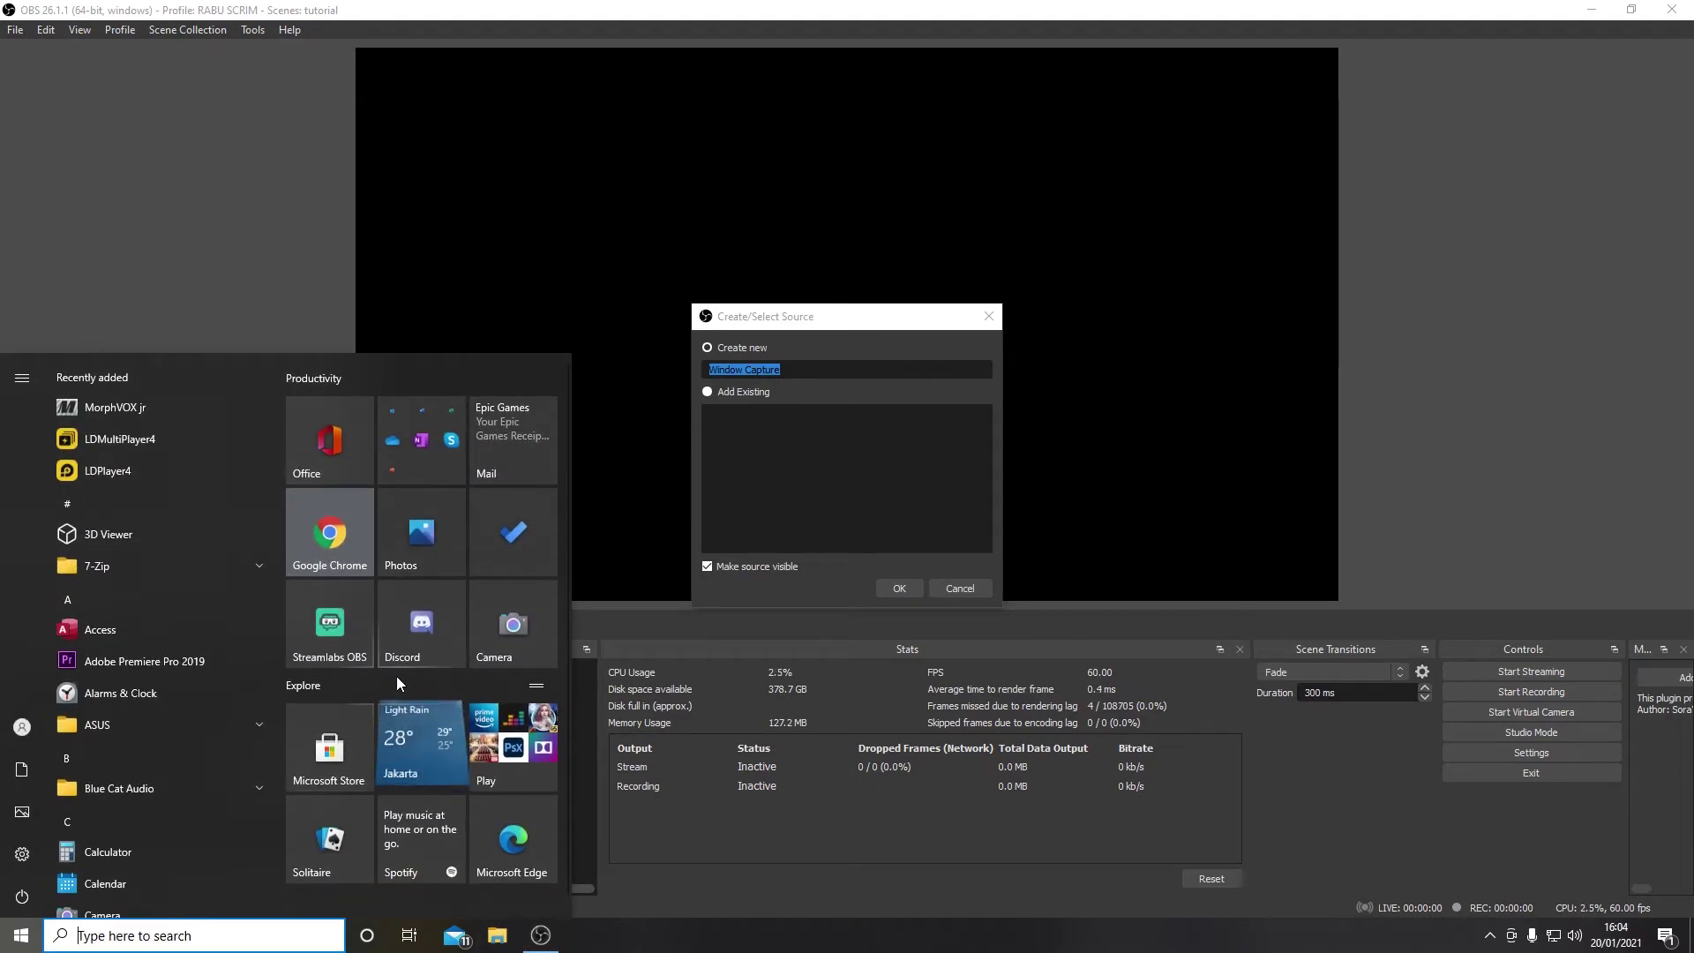
left_click(344, 551)
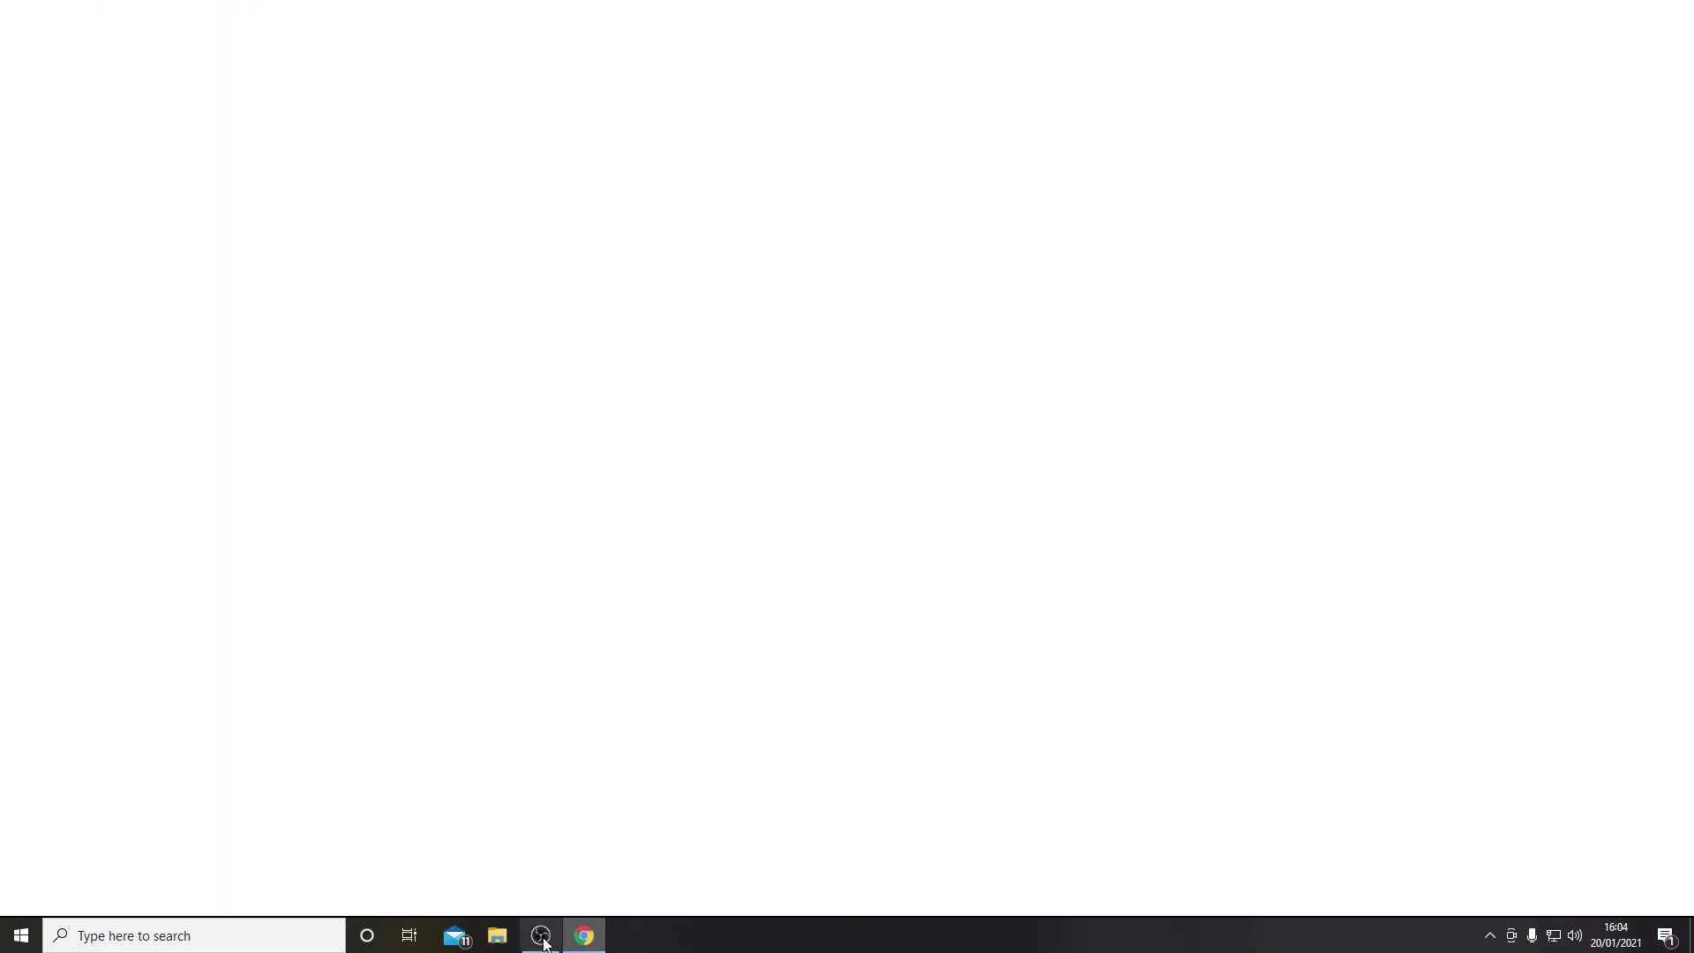
left_click(545, 937)
left_click(902, 588)
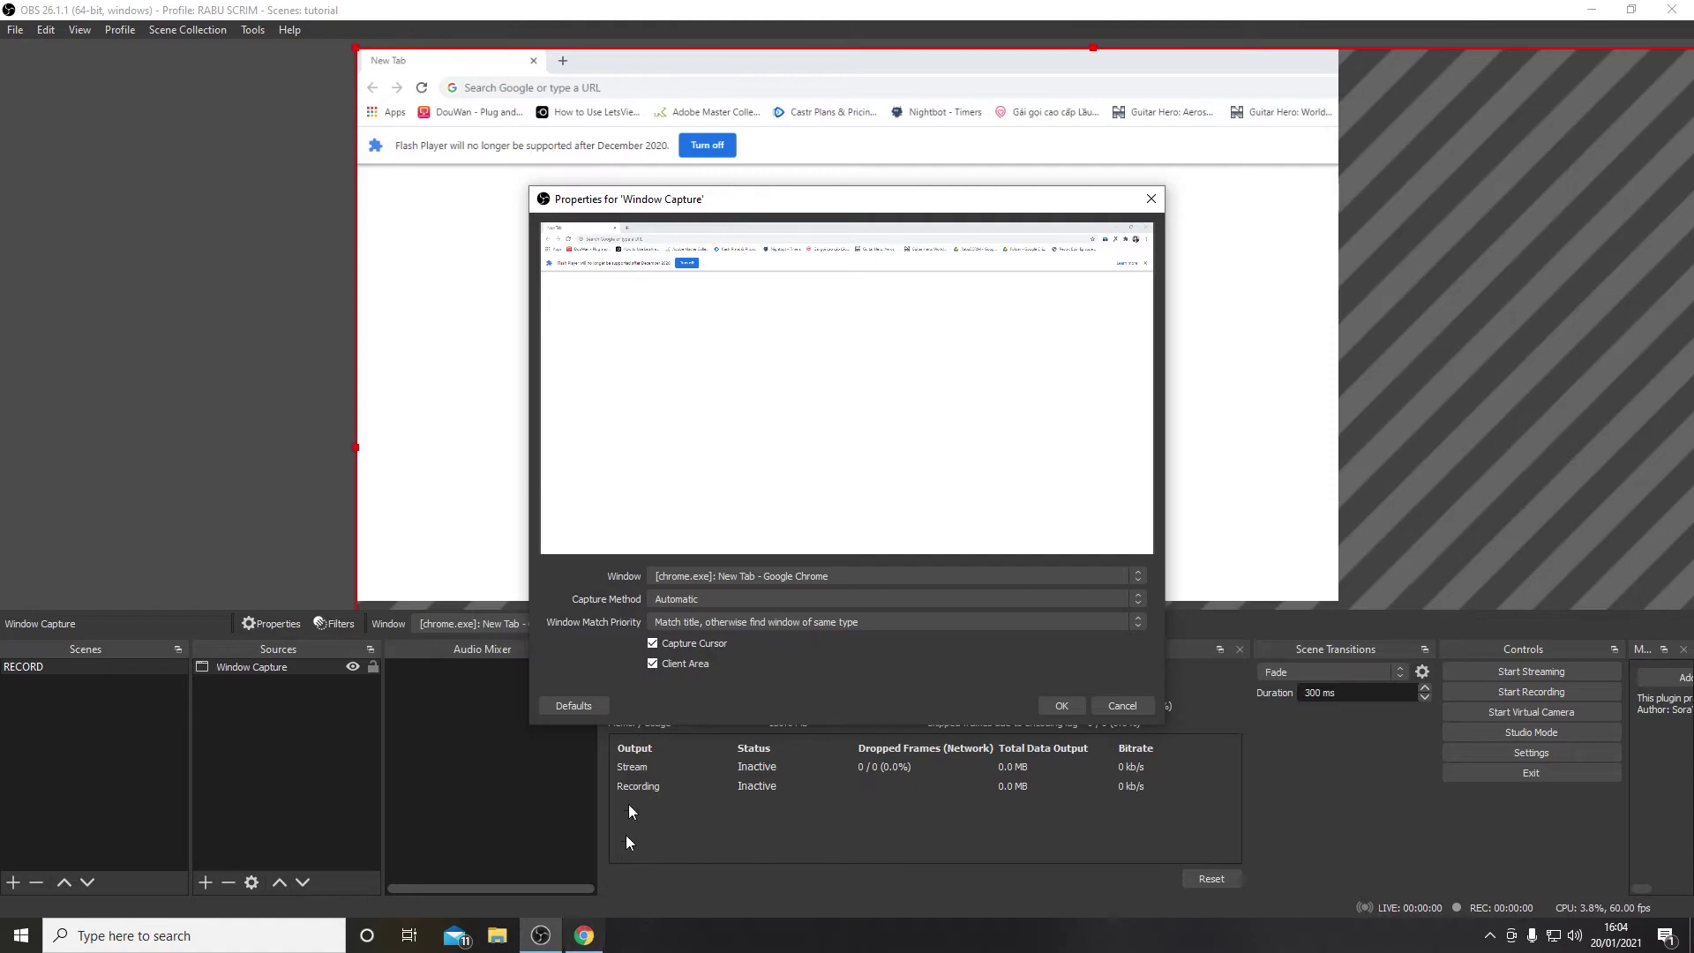
left_click(905, 580)
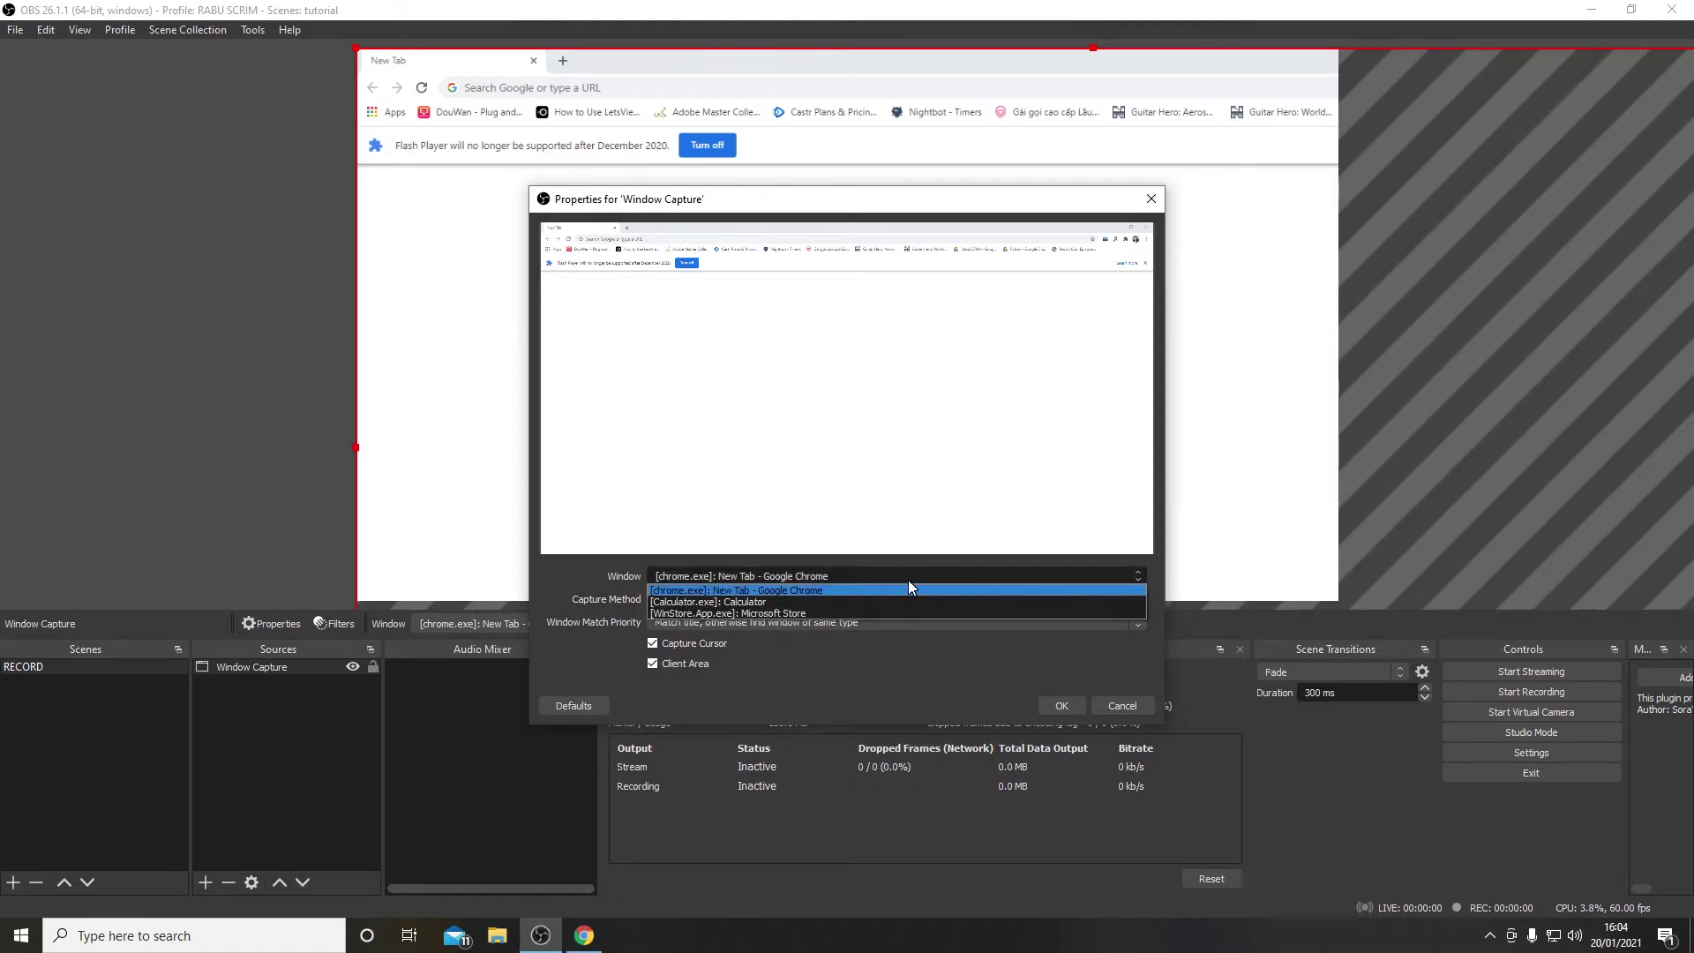
left_click(908, 584)
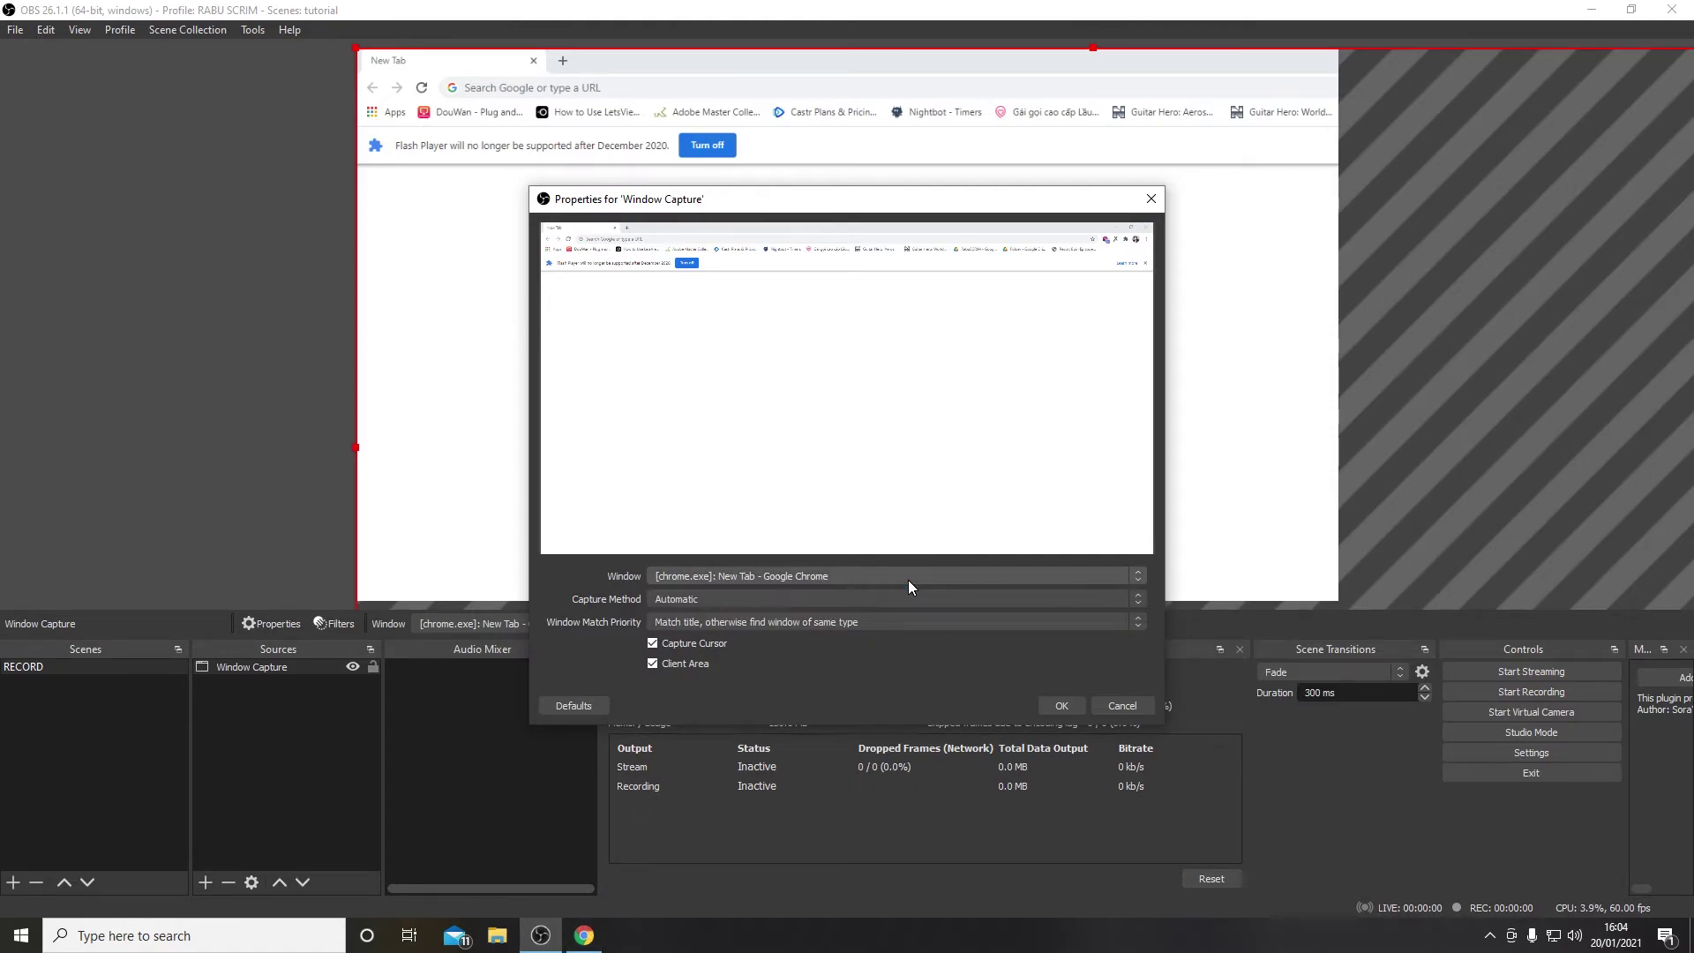
left_click(1061, 709)
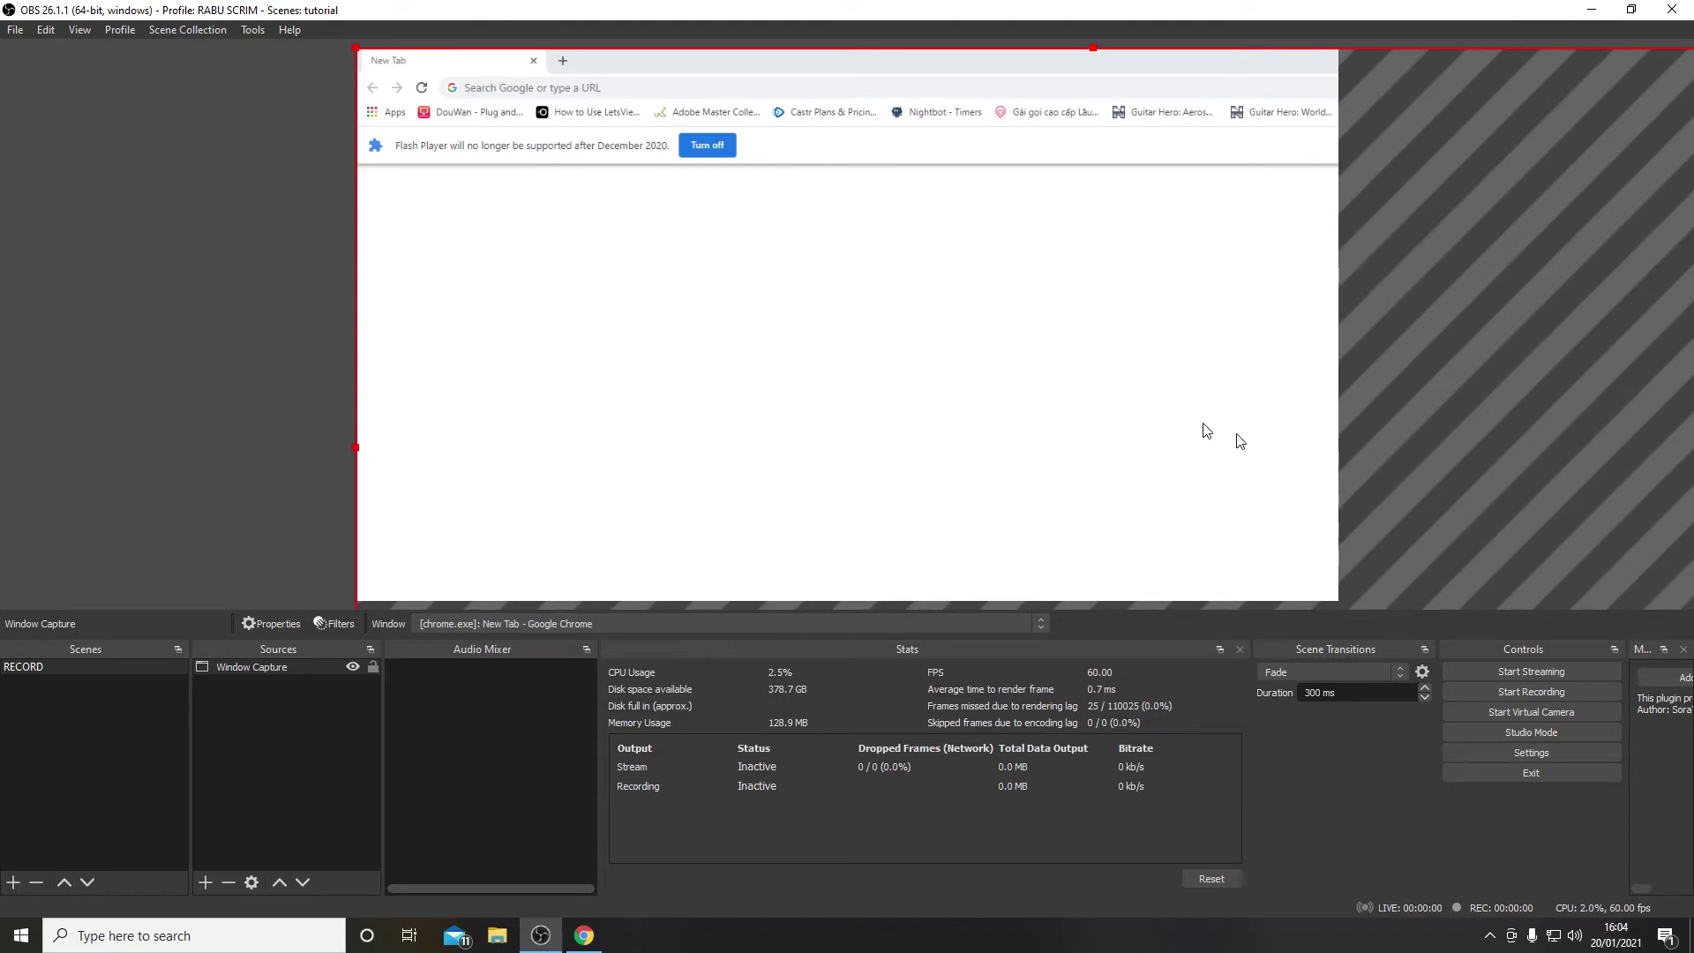
Transform the Window Capture source with Fit to screen
right_click(331, 670)
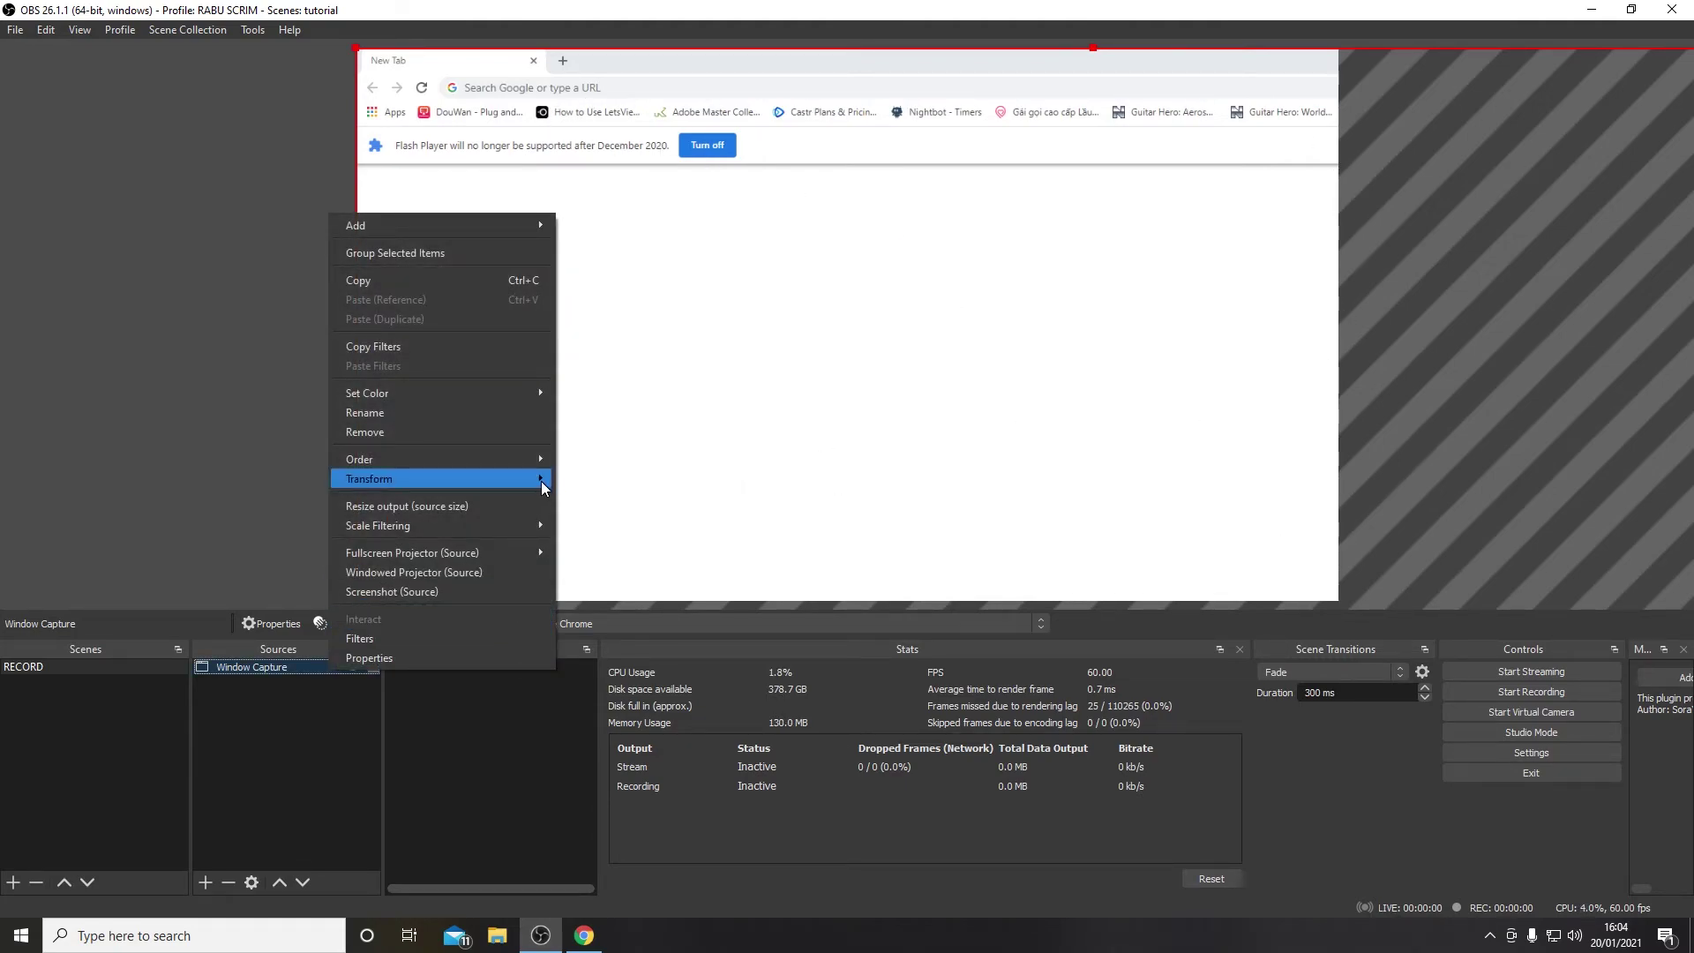
mouse_move(542, 488)
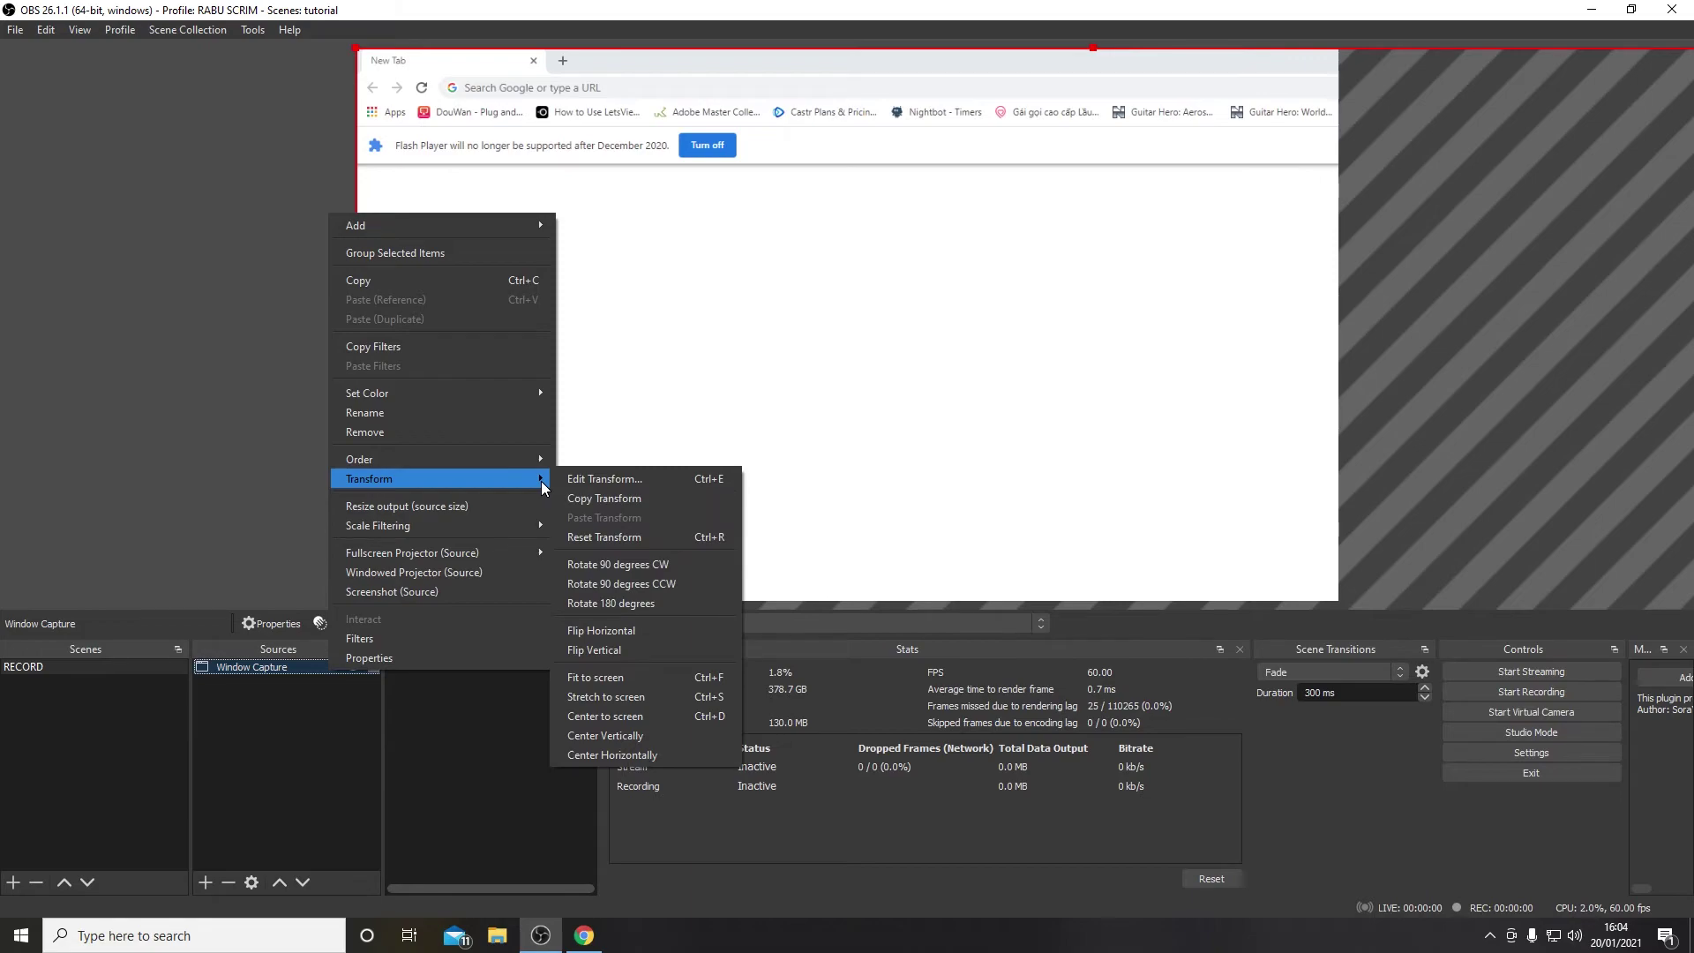
left_click(636, 677)
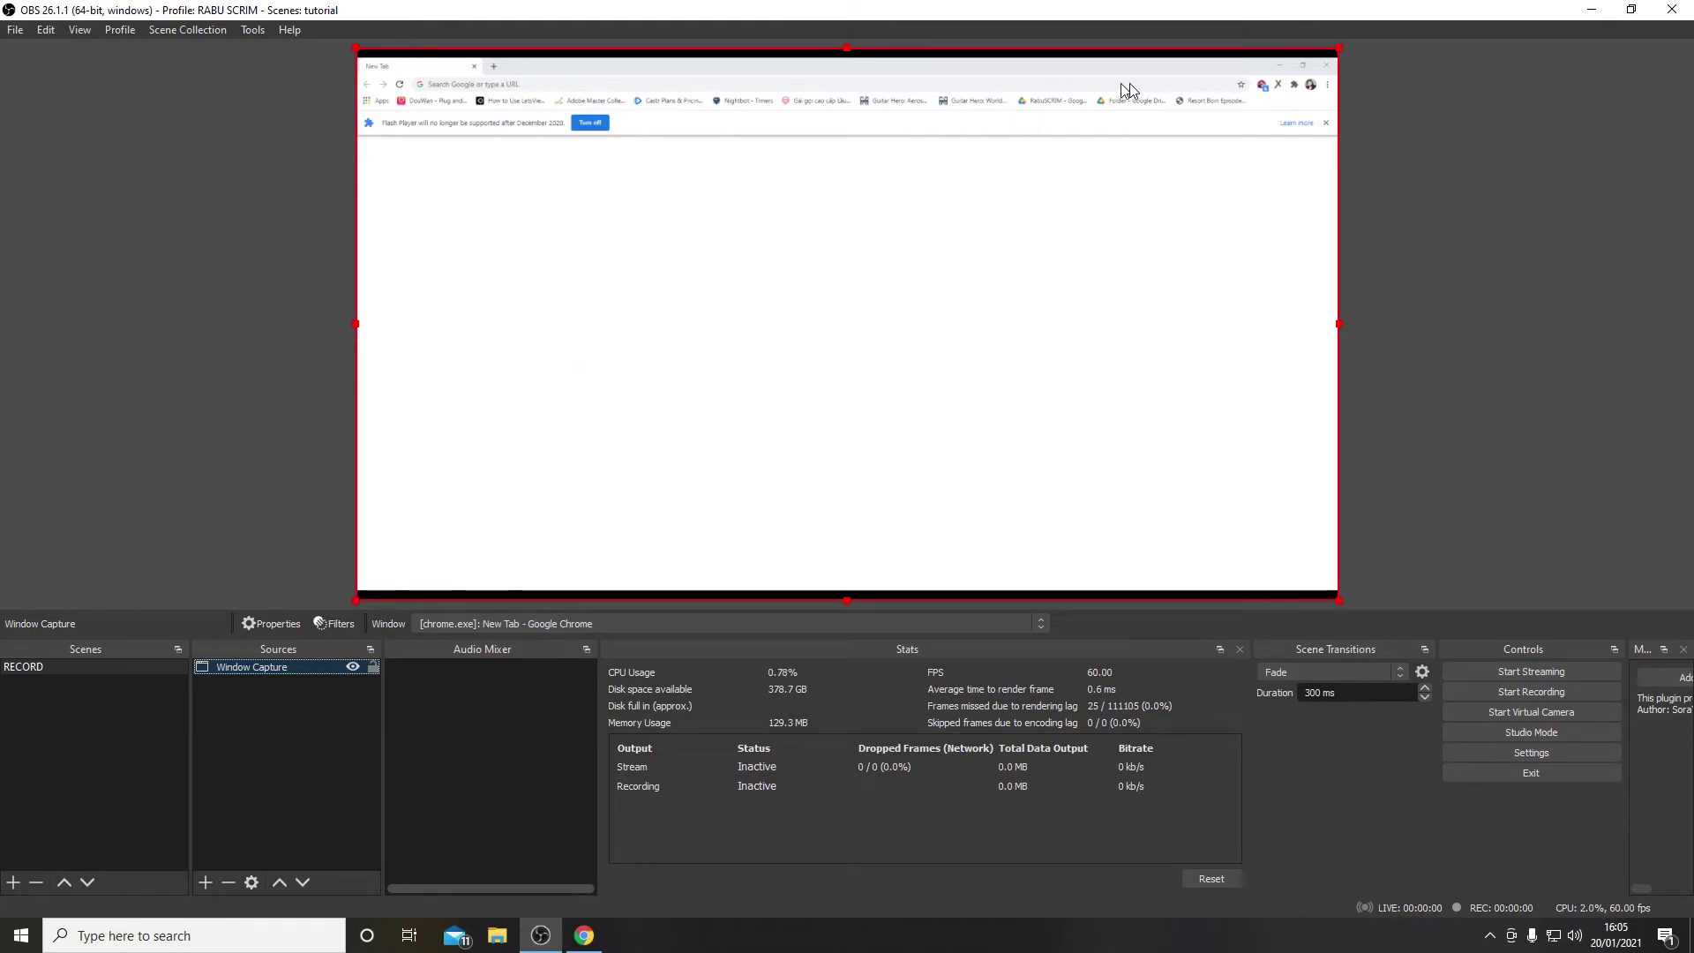
Stretch the Window Capture source to the screen so it fills the whole canvas
right_click(315, 671)
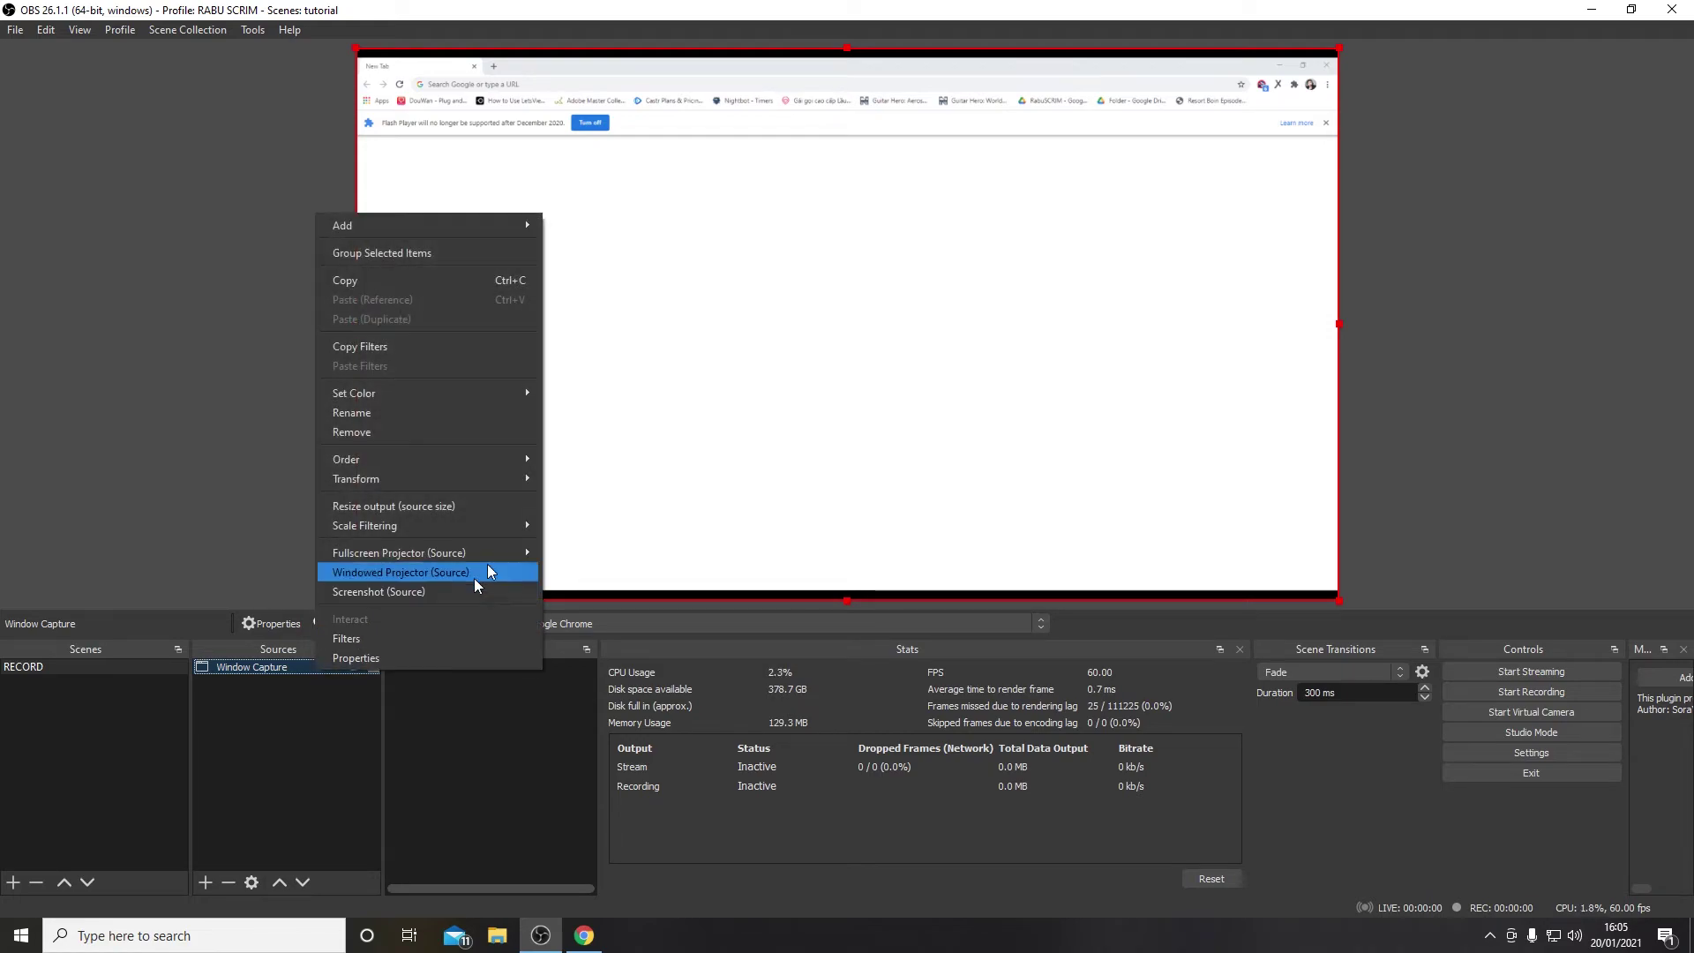
mouse_move(530, 481)
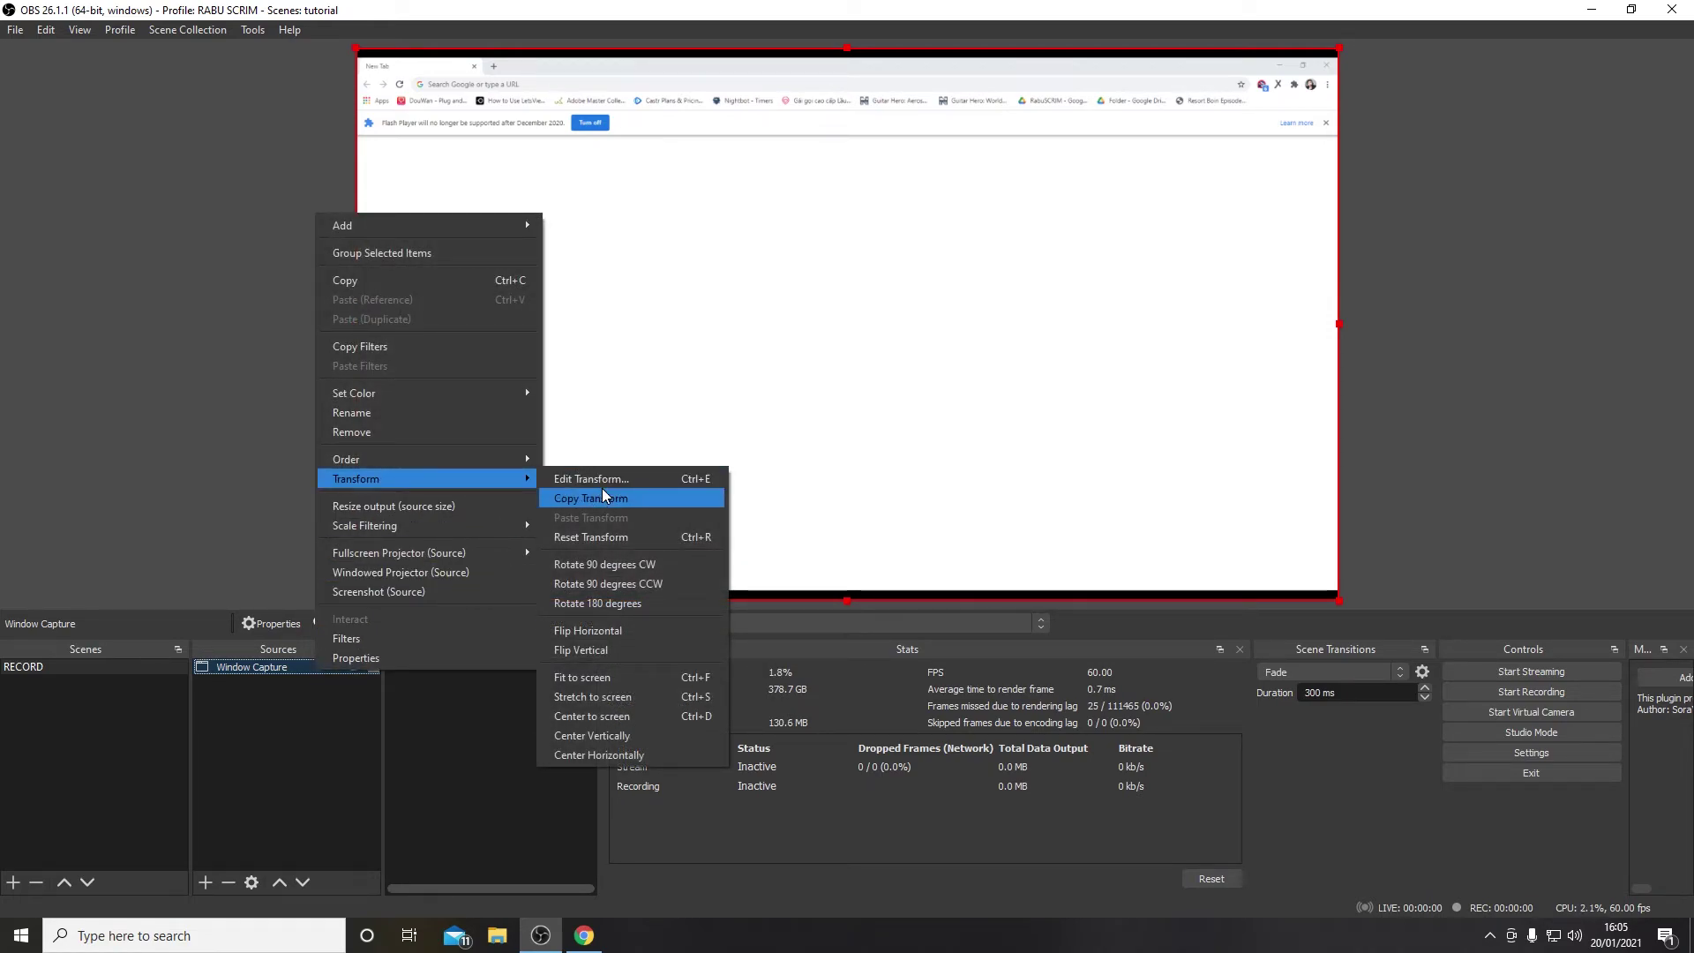
left_click(626, 697)
left_click(1501, 193)
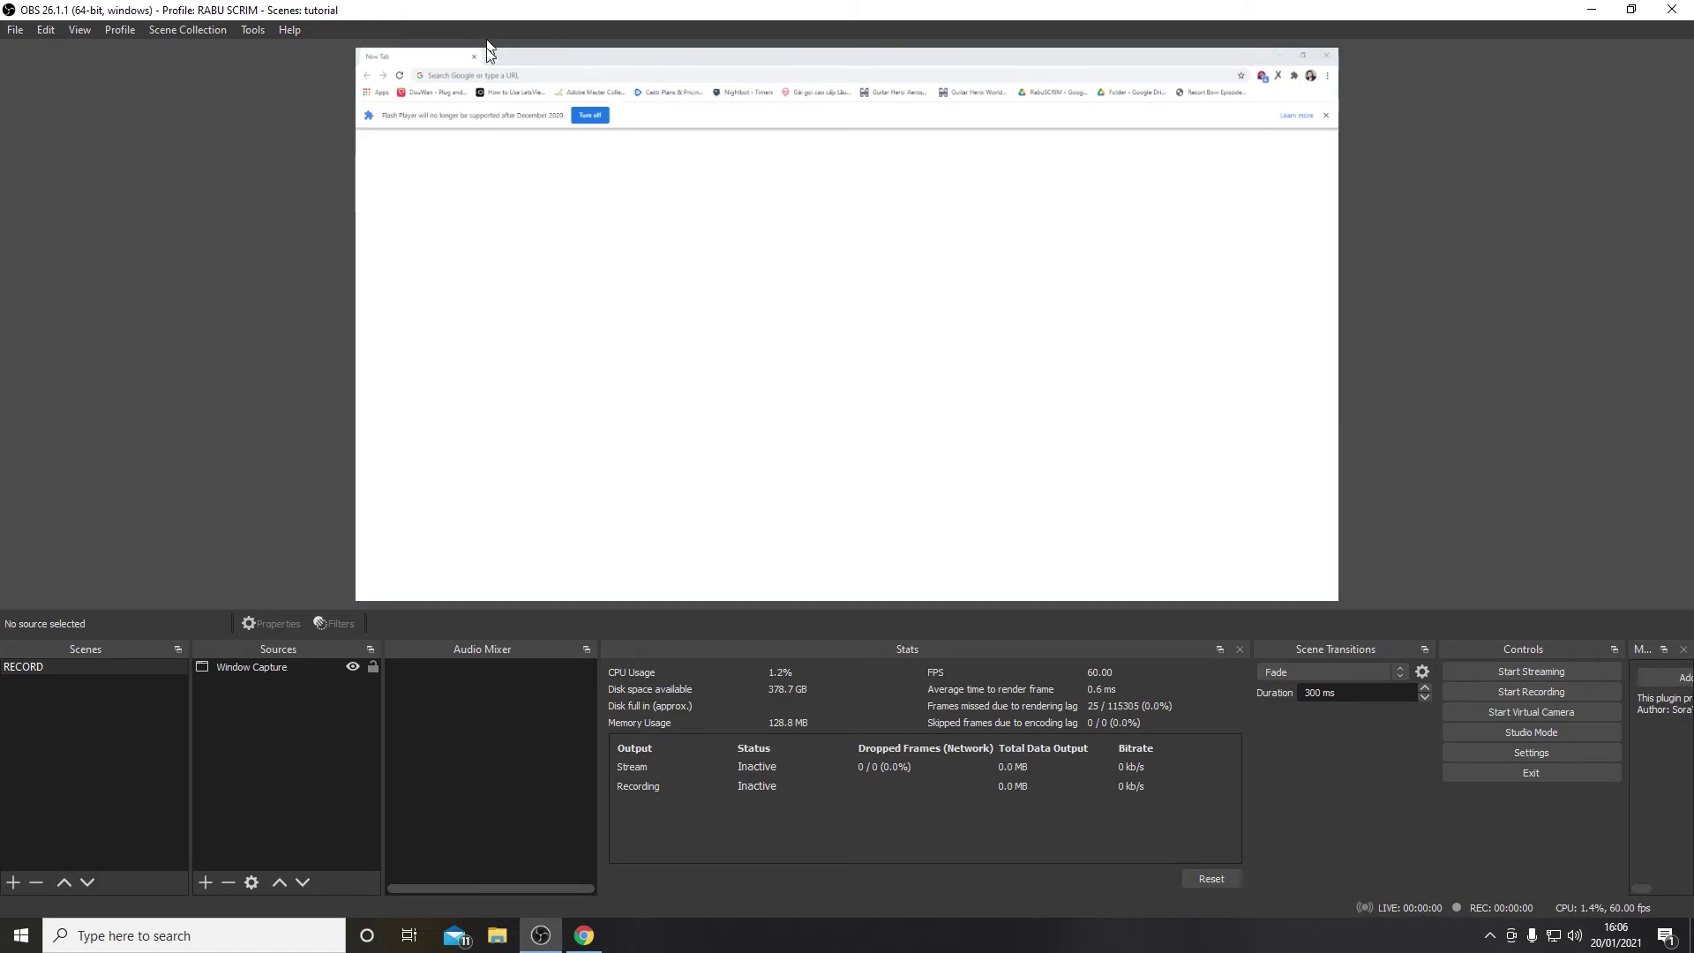
left_click(526, 311)
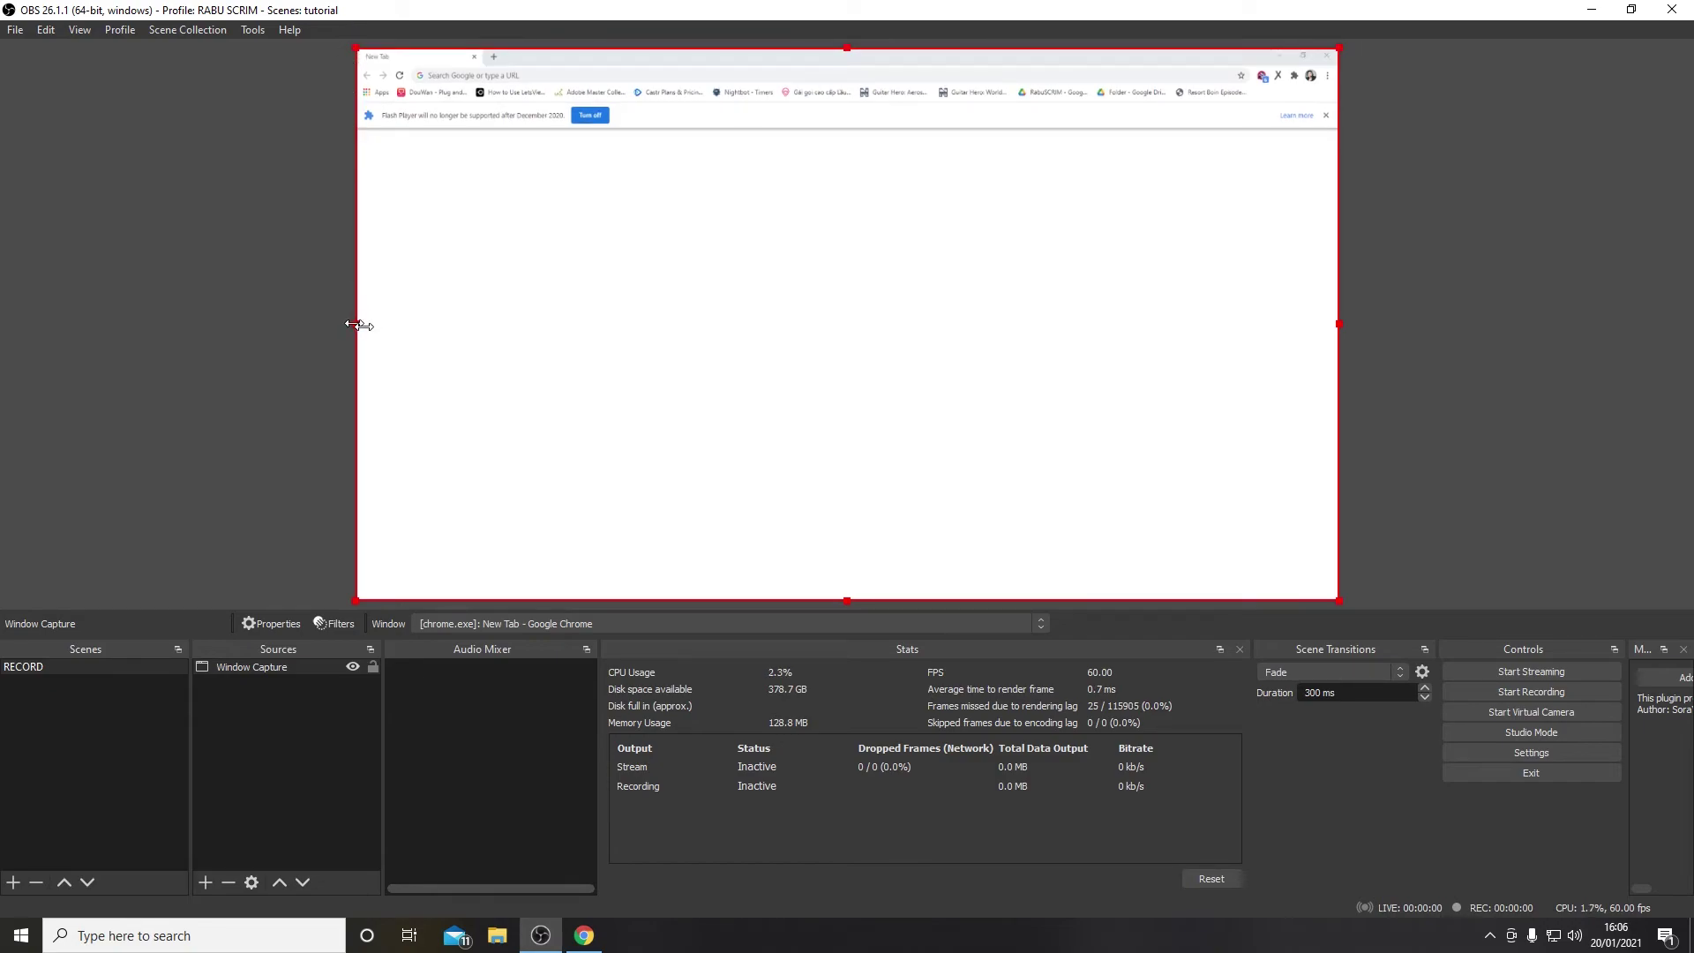
mouse_move(357, 325)
left_mouse_down()
mouse_move(272, 322)
mouse_move(357, 324)
left_mouse_up()
Add a new Audio Input Capture source using the Stereo Mix (Realtek High Definition Audio) device
left_click(205, 883)
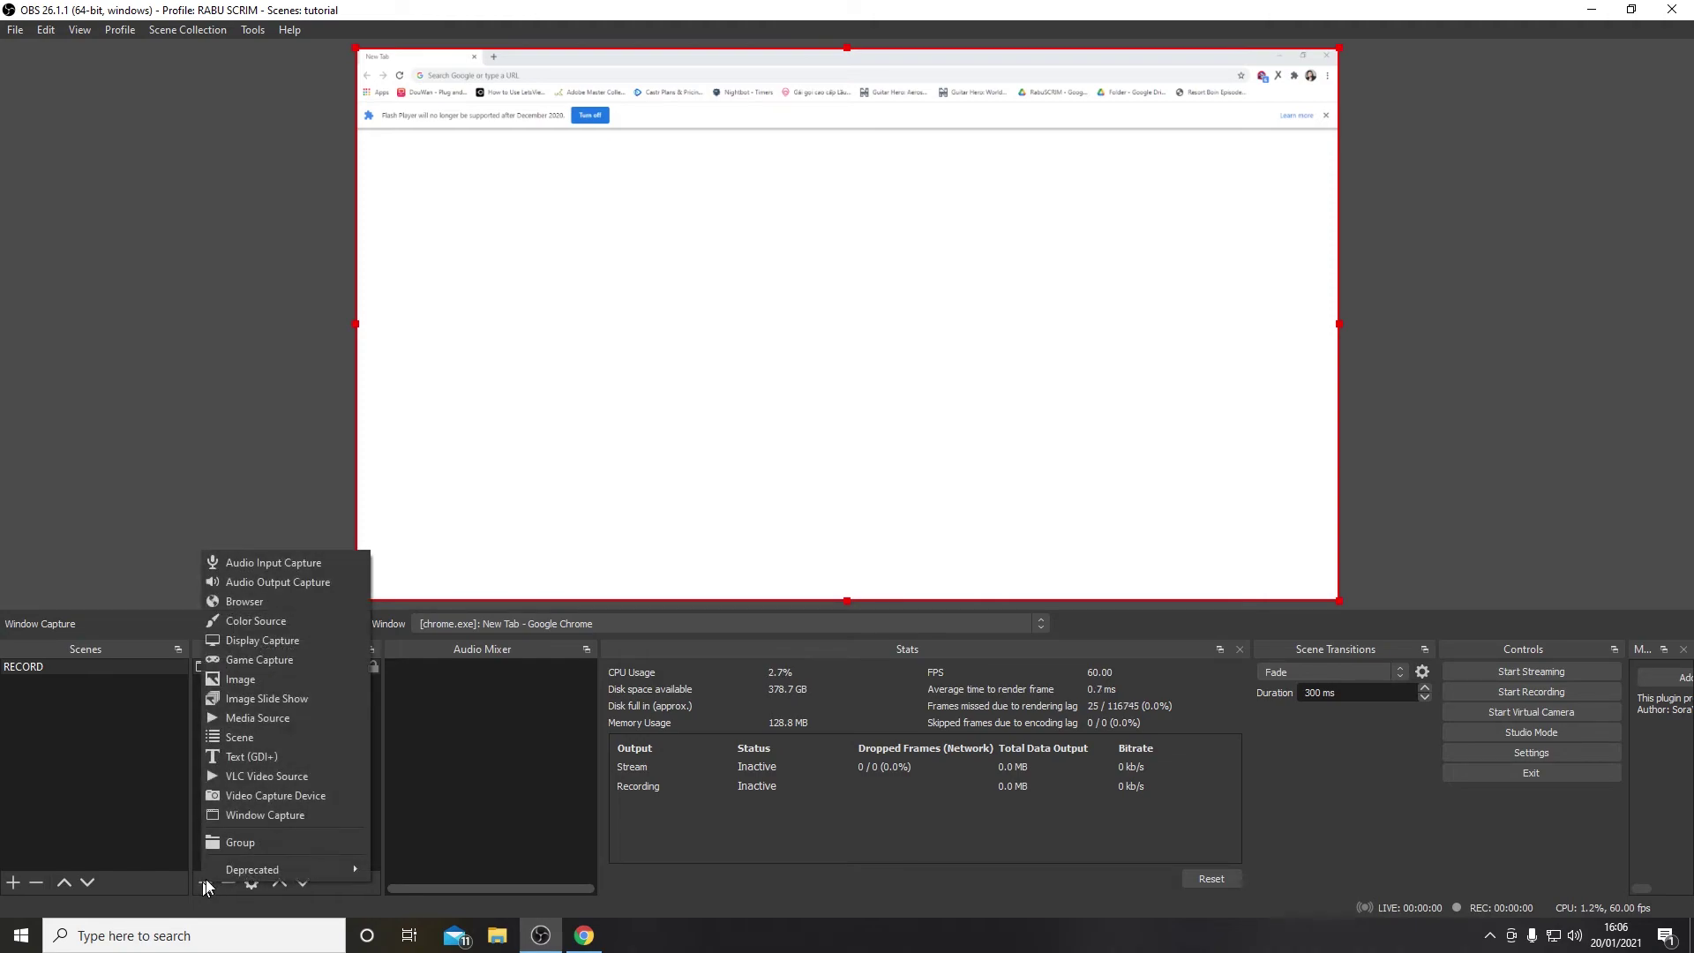
left_click(325, 568)
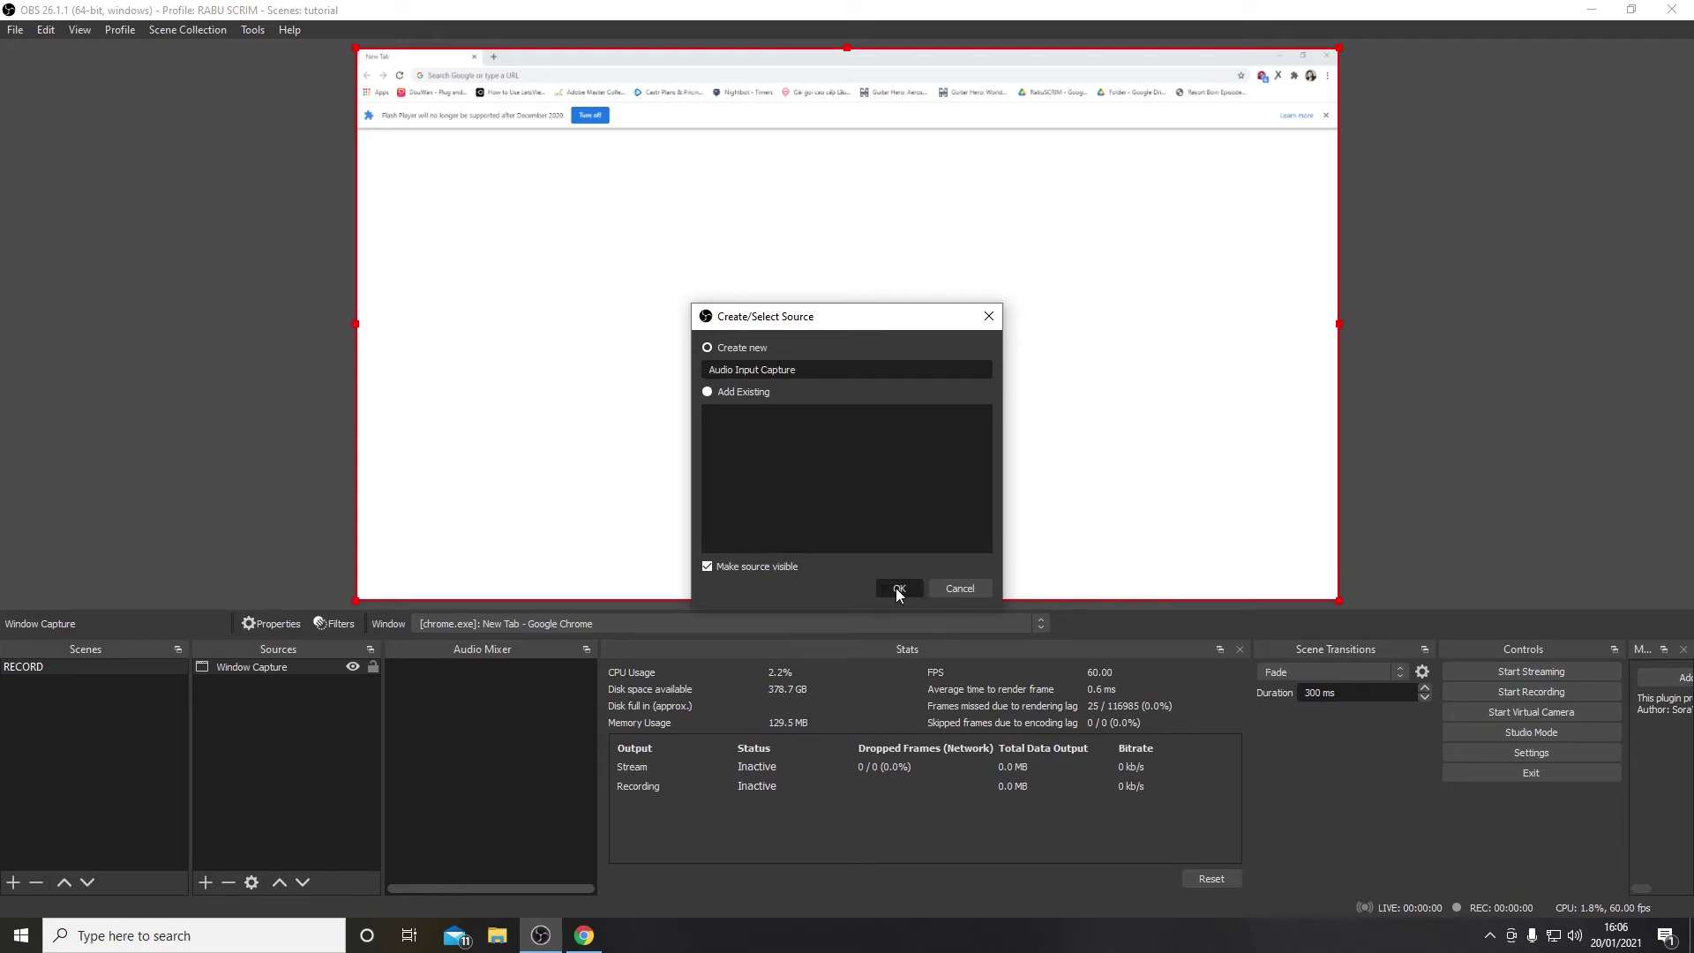
left_click(897, 588)
left_click(743, 242)
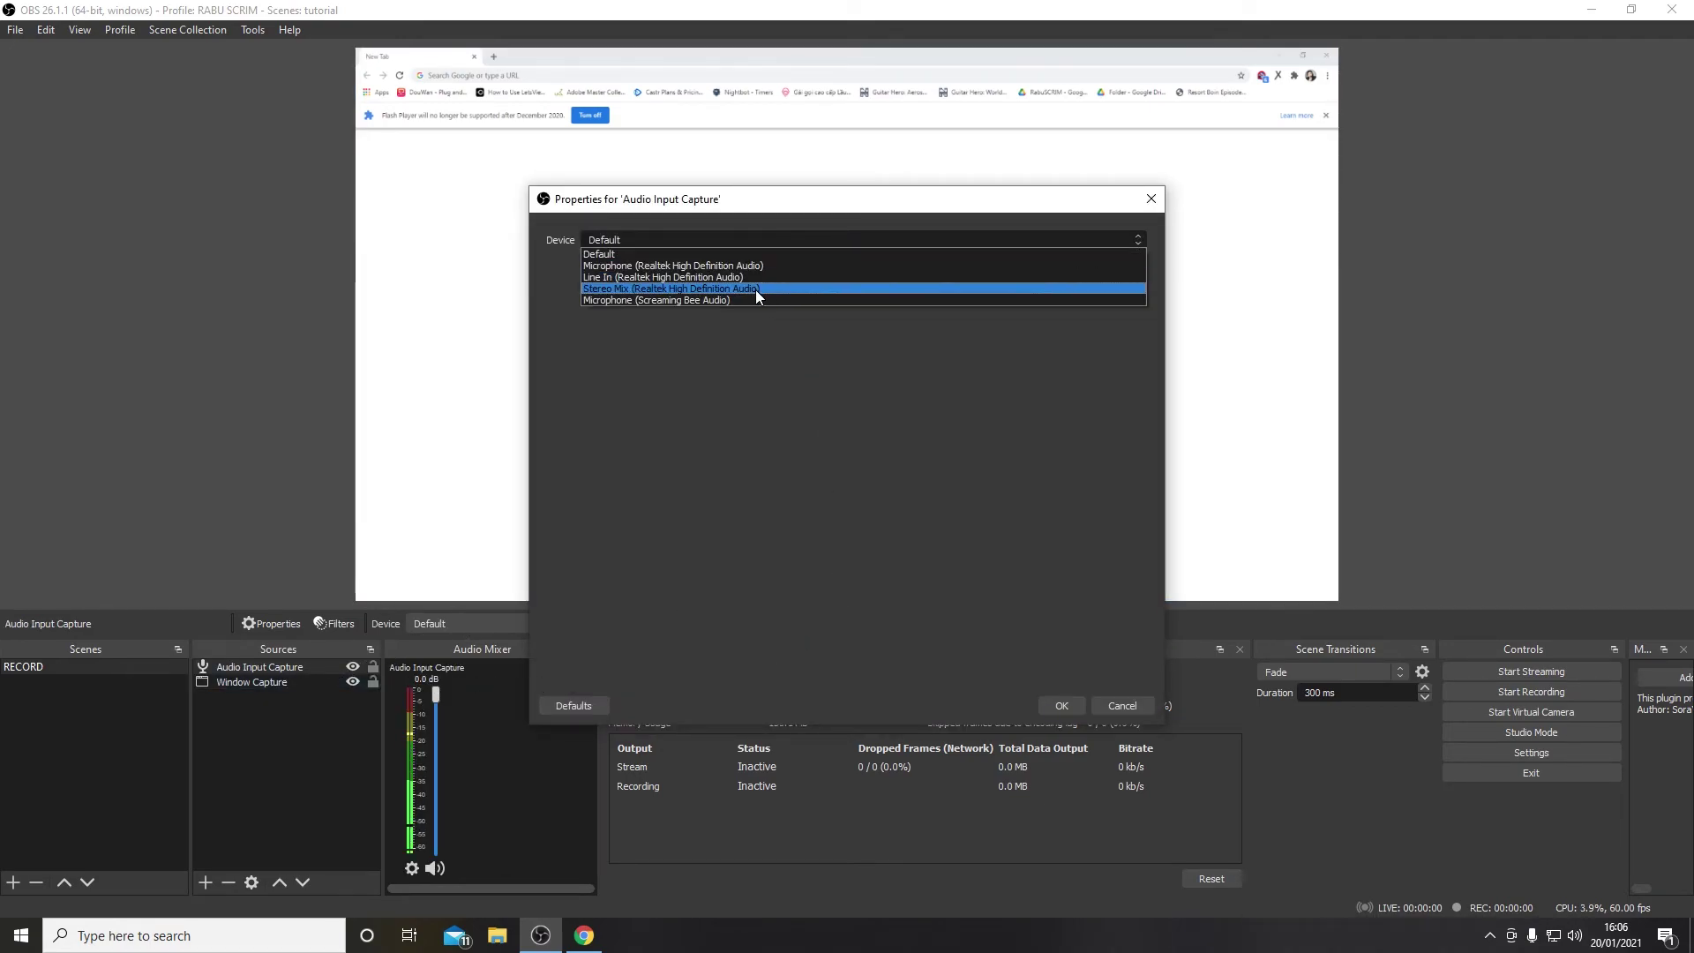
left_click(754, 289)
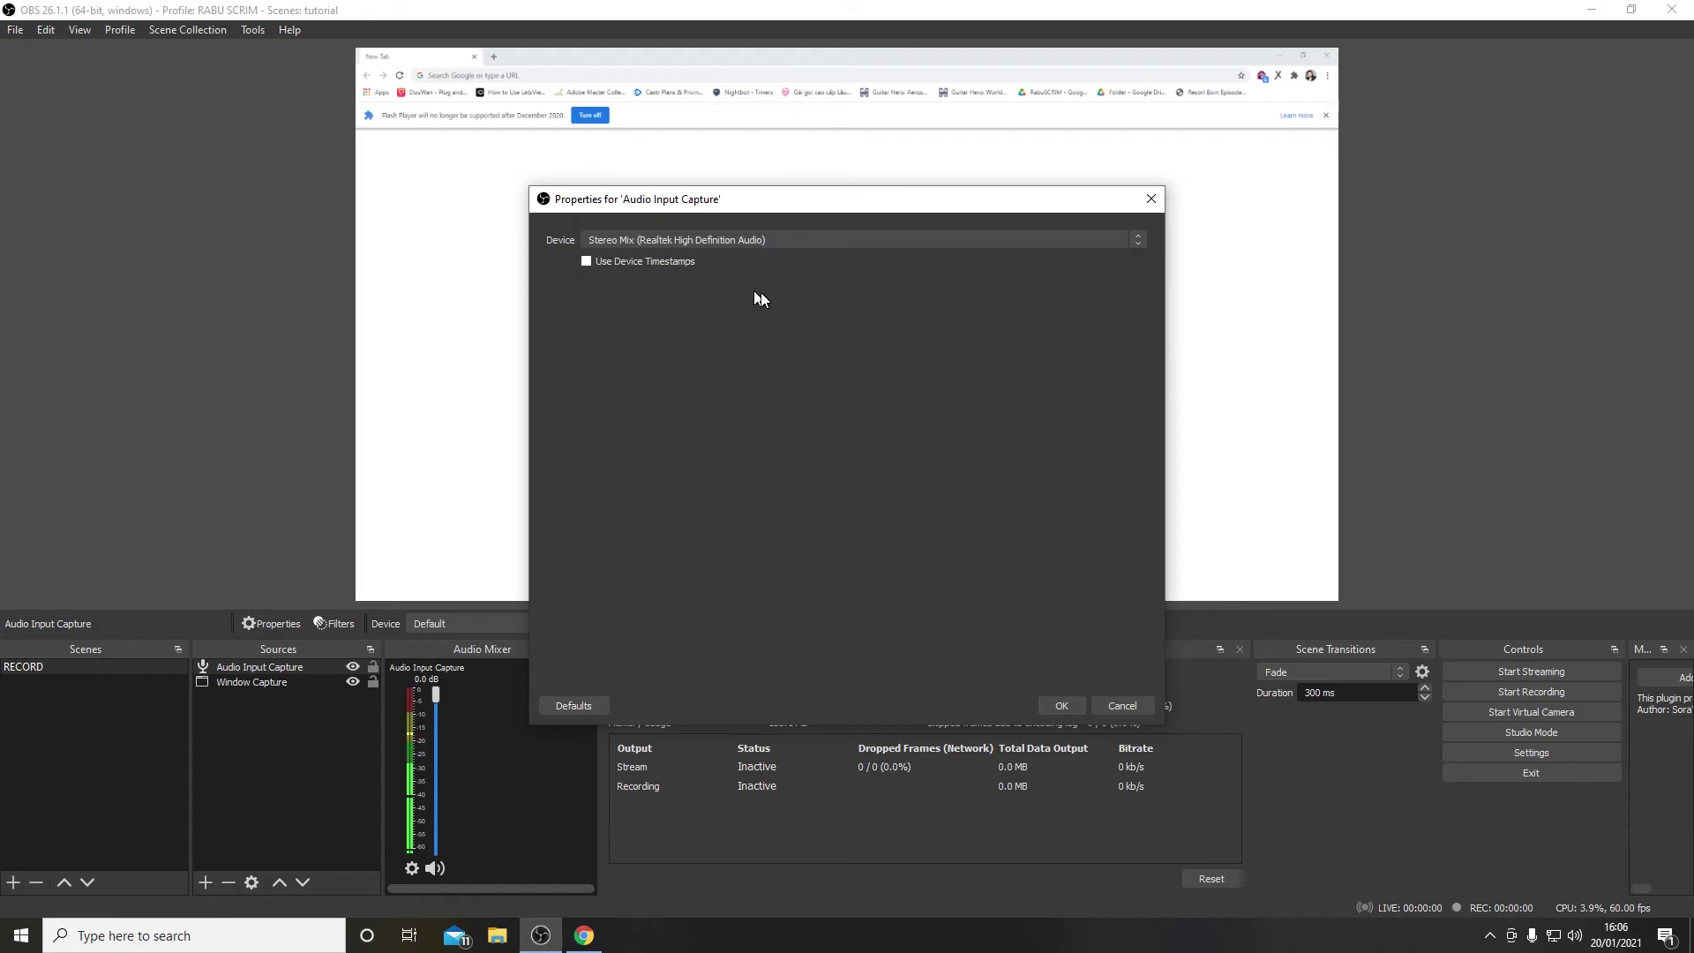
left_click(1062, 706)
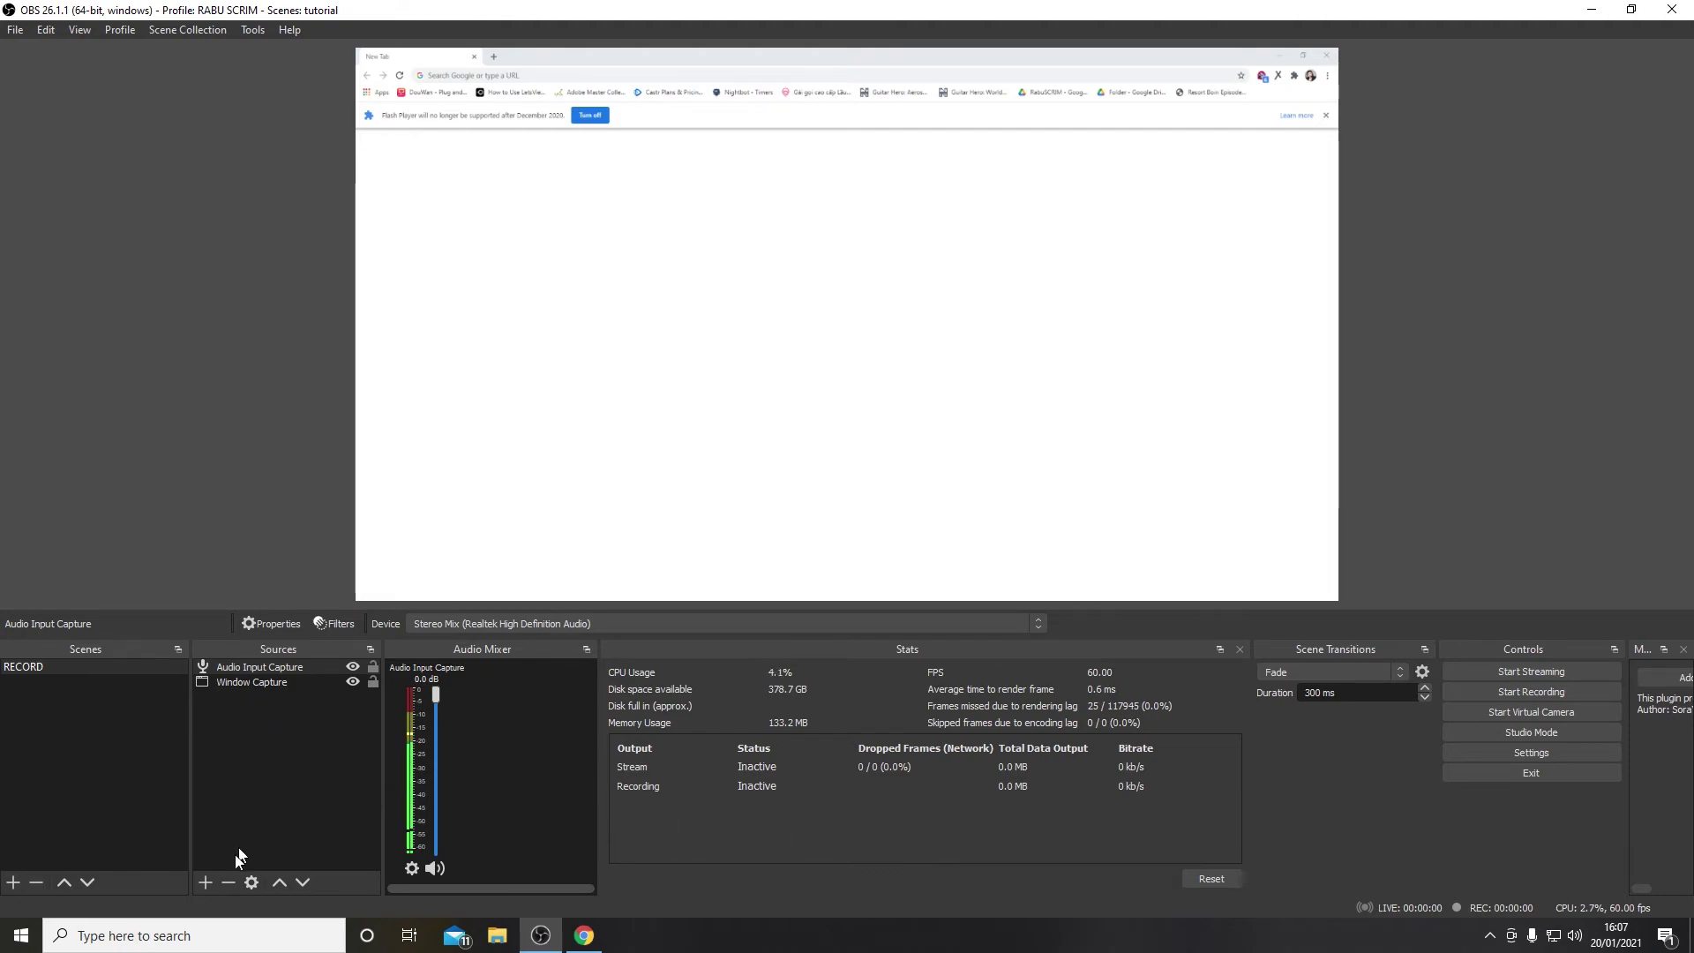
Create a new Video Capture Device source for the webcam and slightly enlarge its properties dialog
left_click(203, 884)
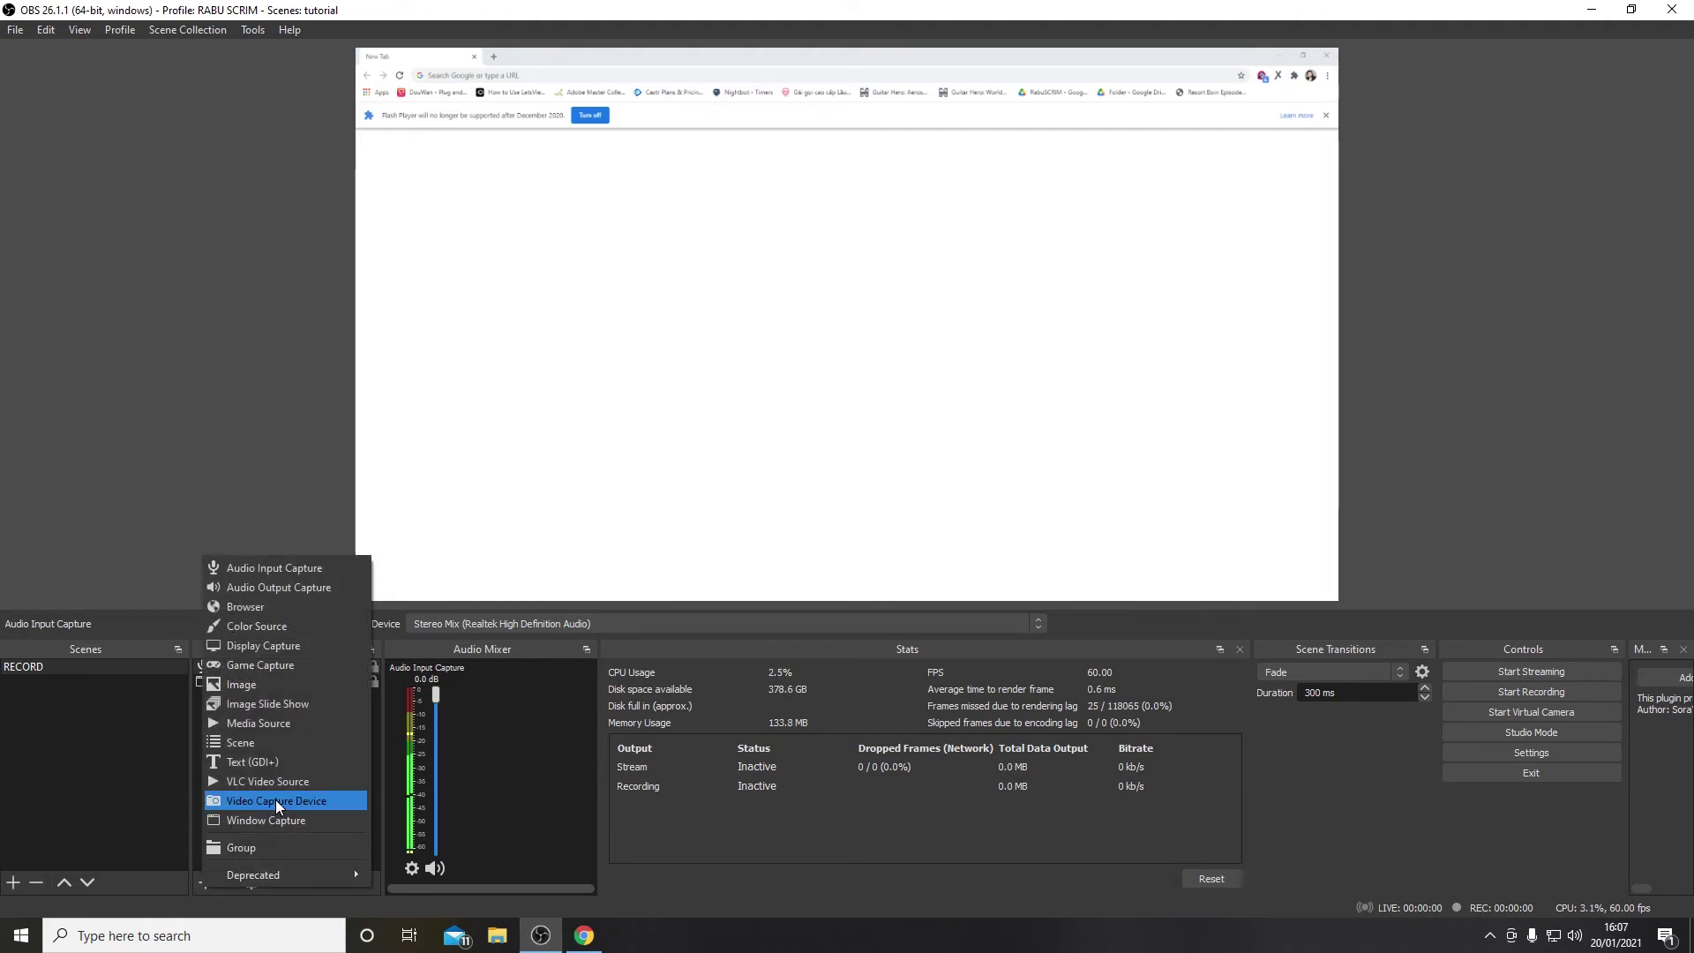
left_click(131, 776)
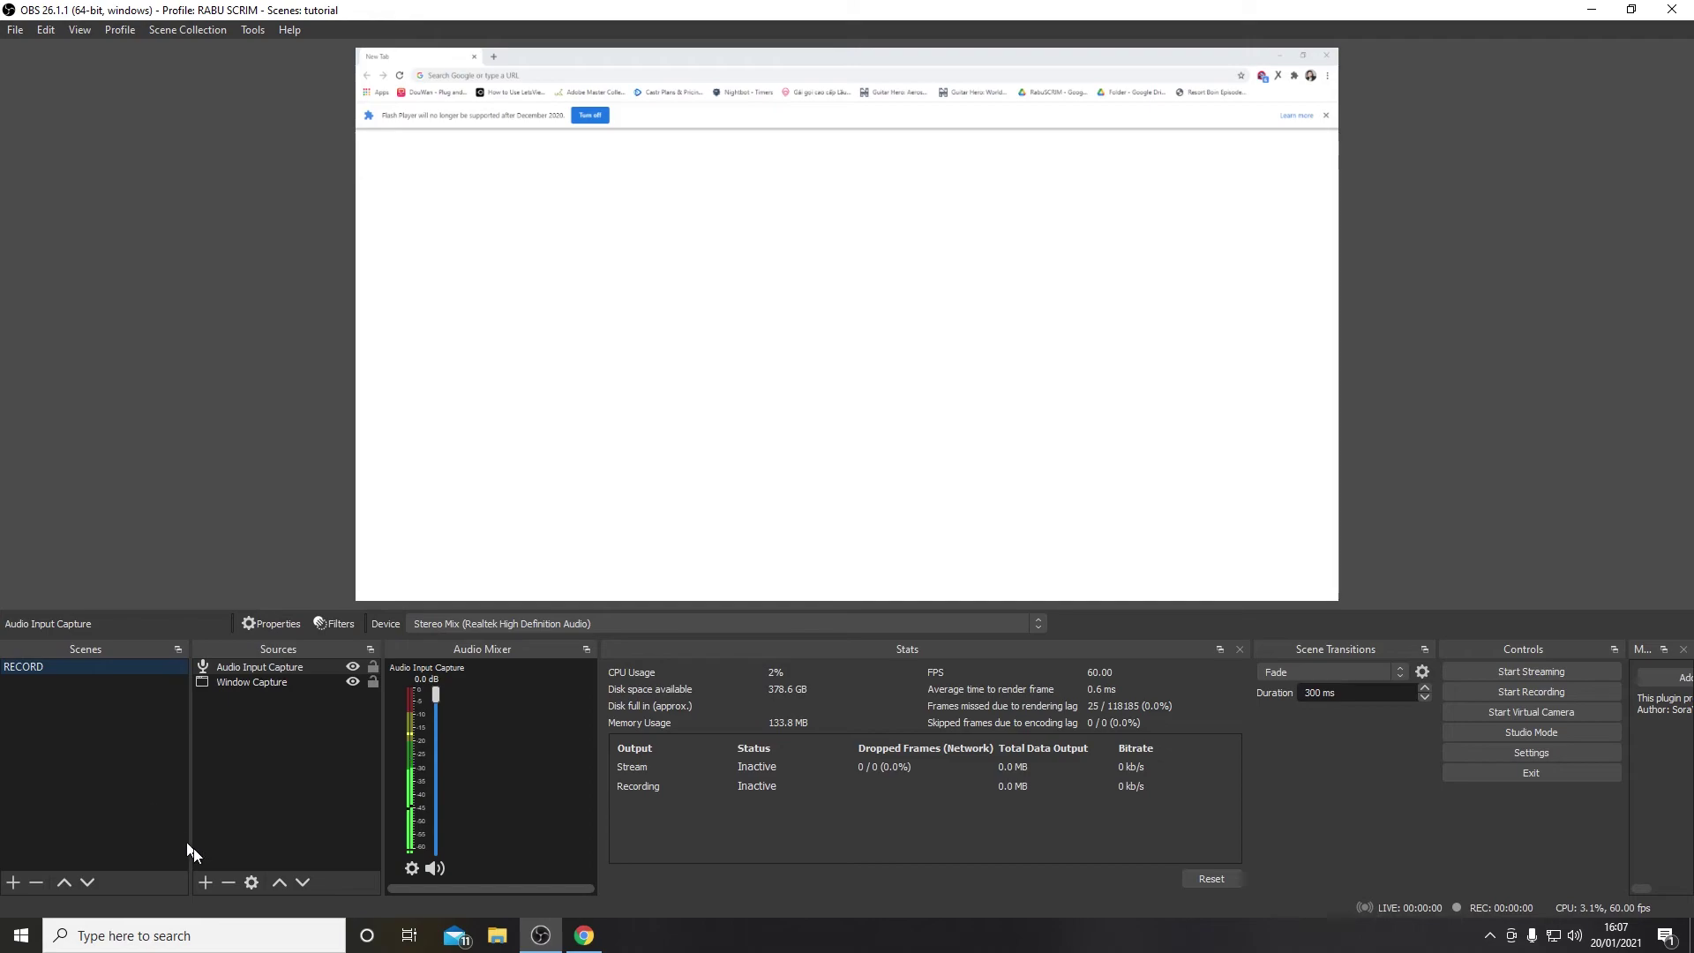
left_click(206, 882)
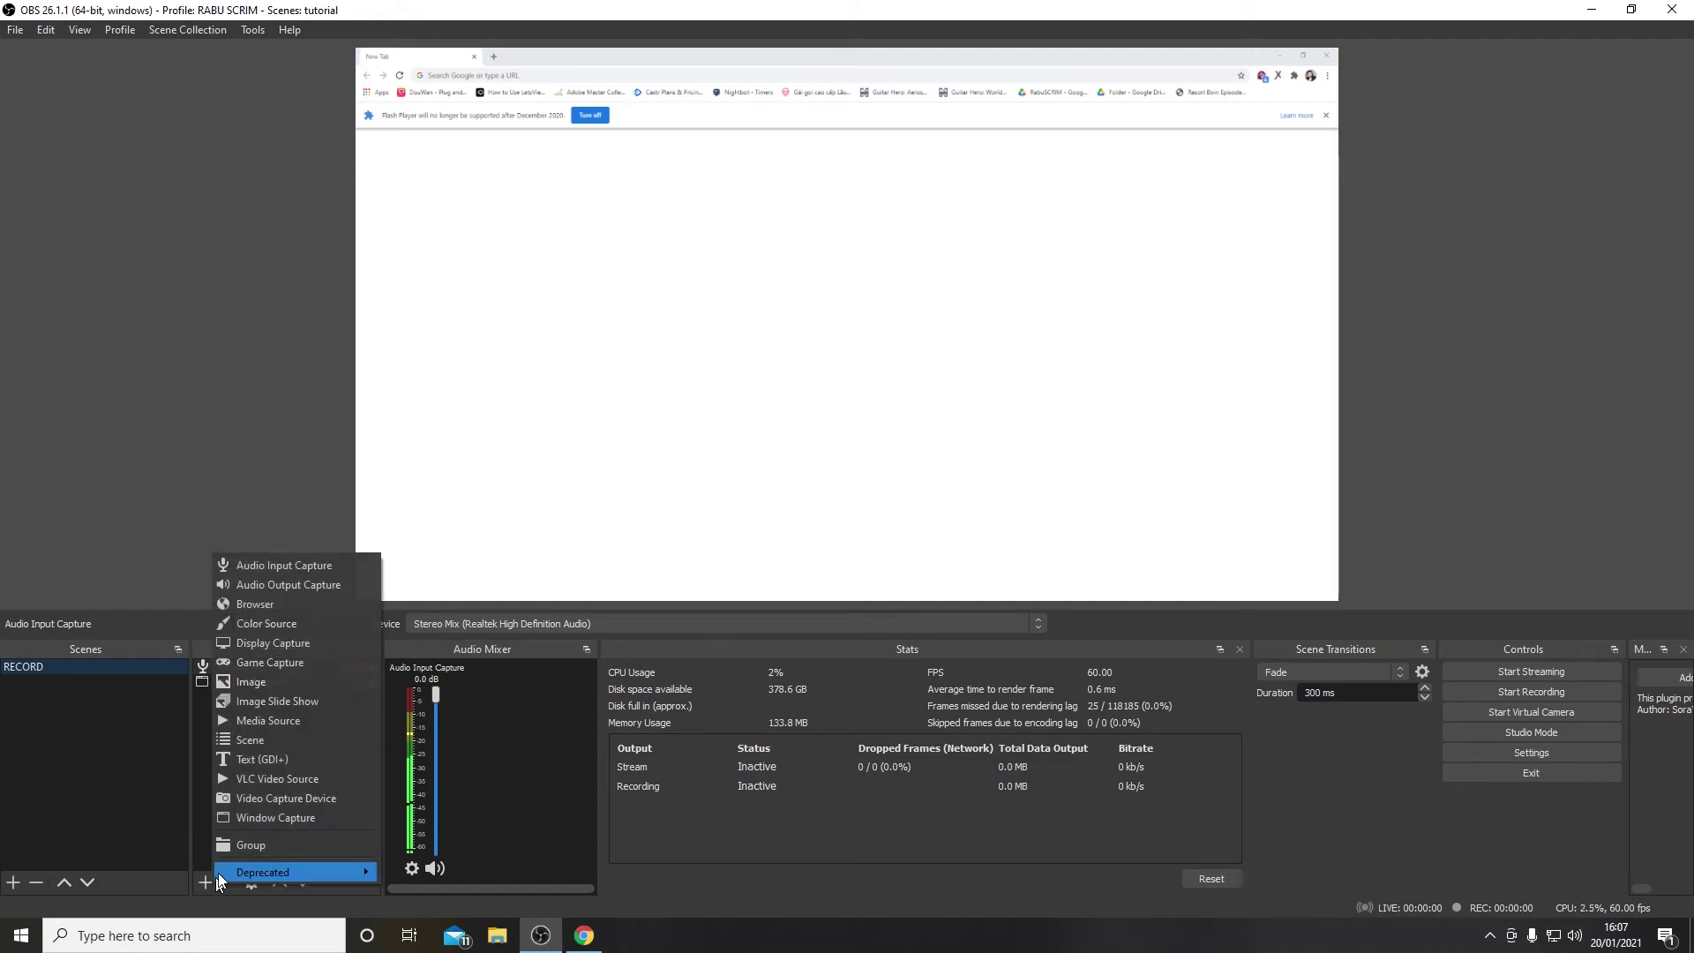
left_click(305, 796)
left_click(907, 587)
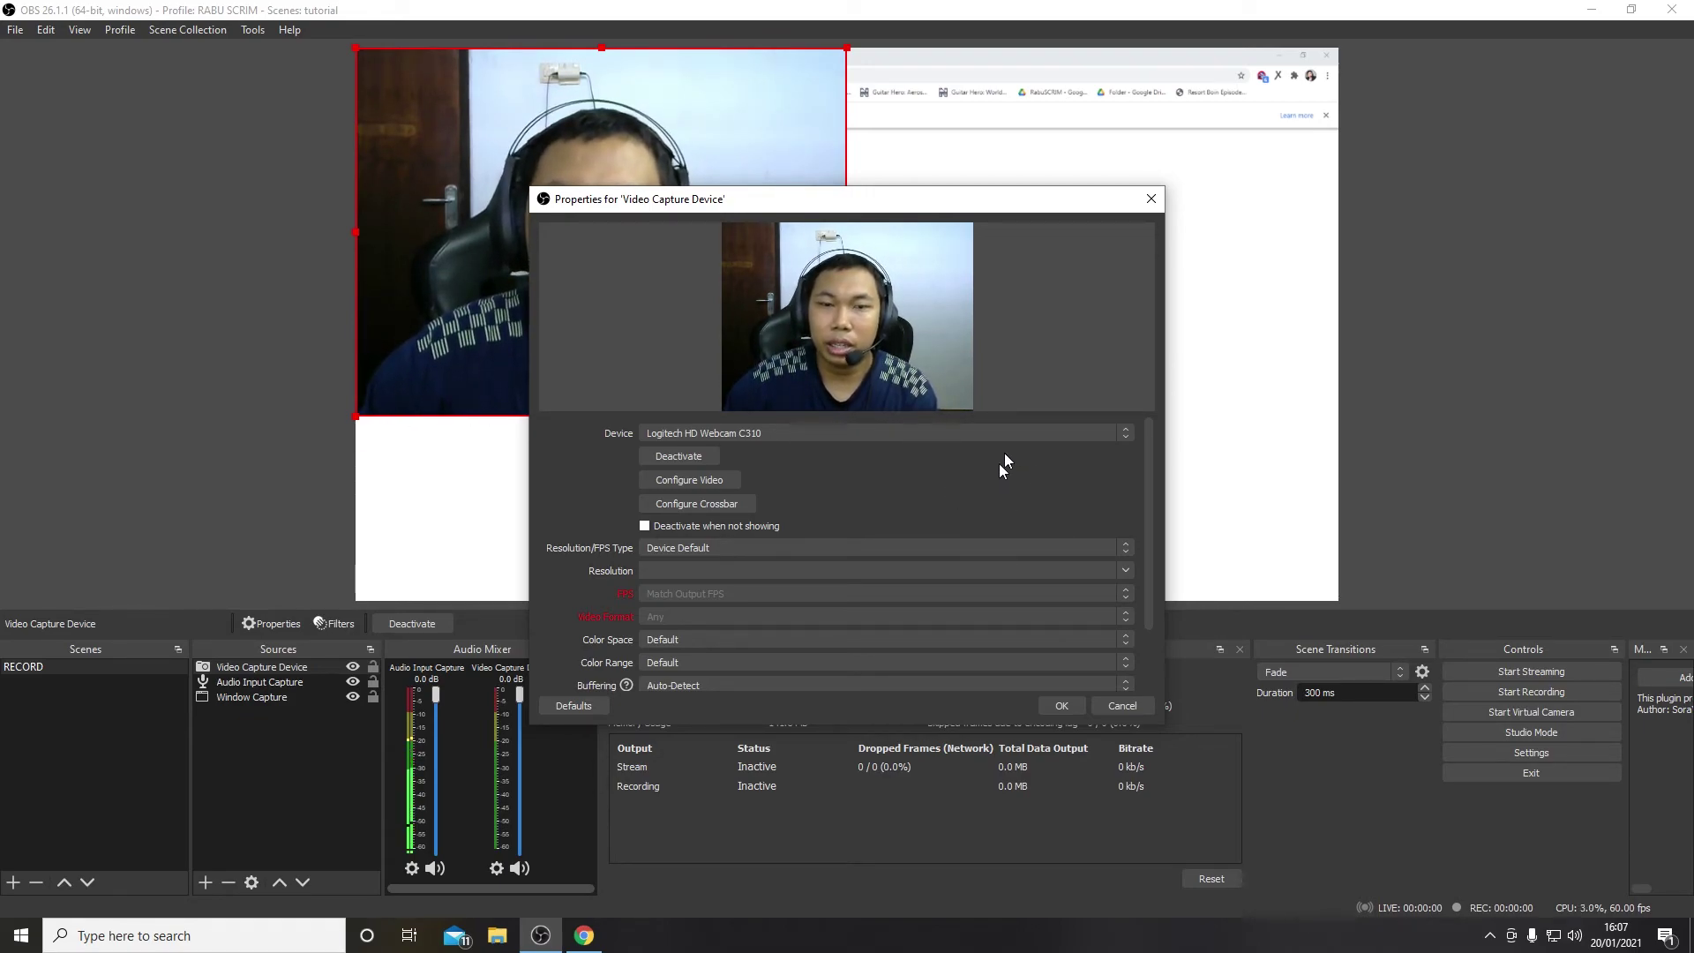
left_click_drag(1084, 185, 1084, 175)
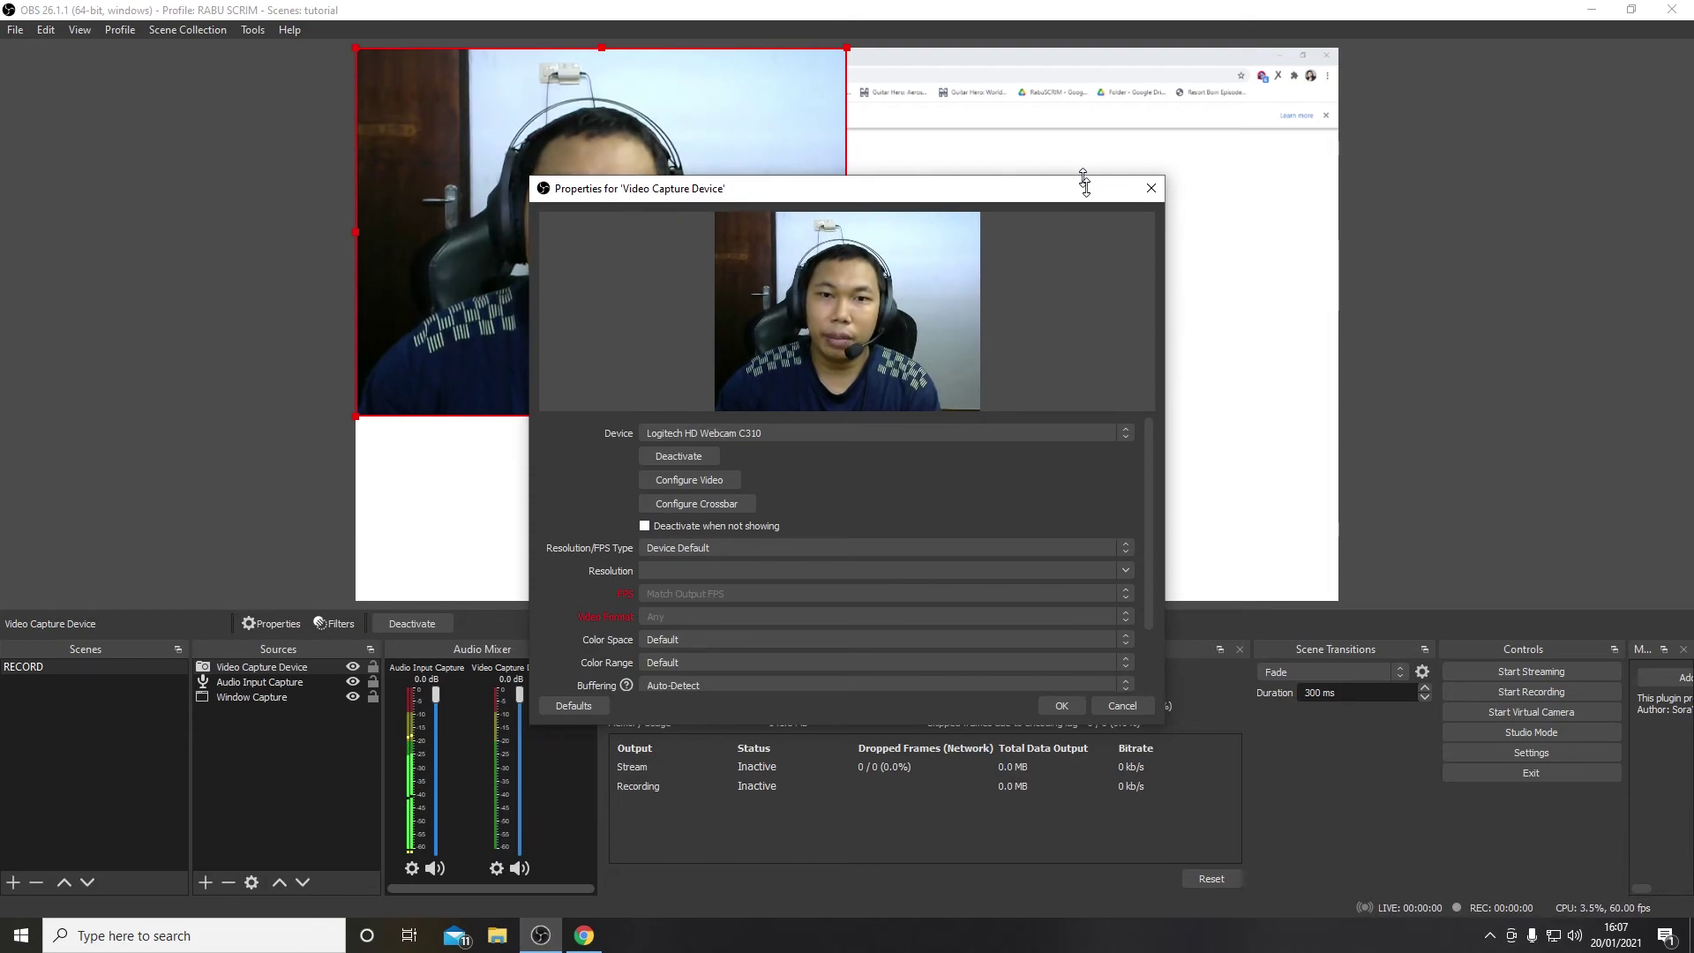
Give the webcam source a custom resolution of 1280x720 and a frame rate of 30 FPS
left_click(796, 552)
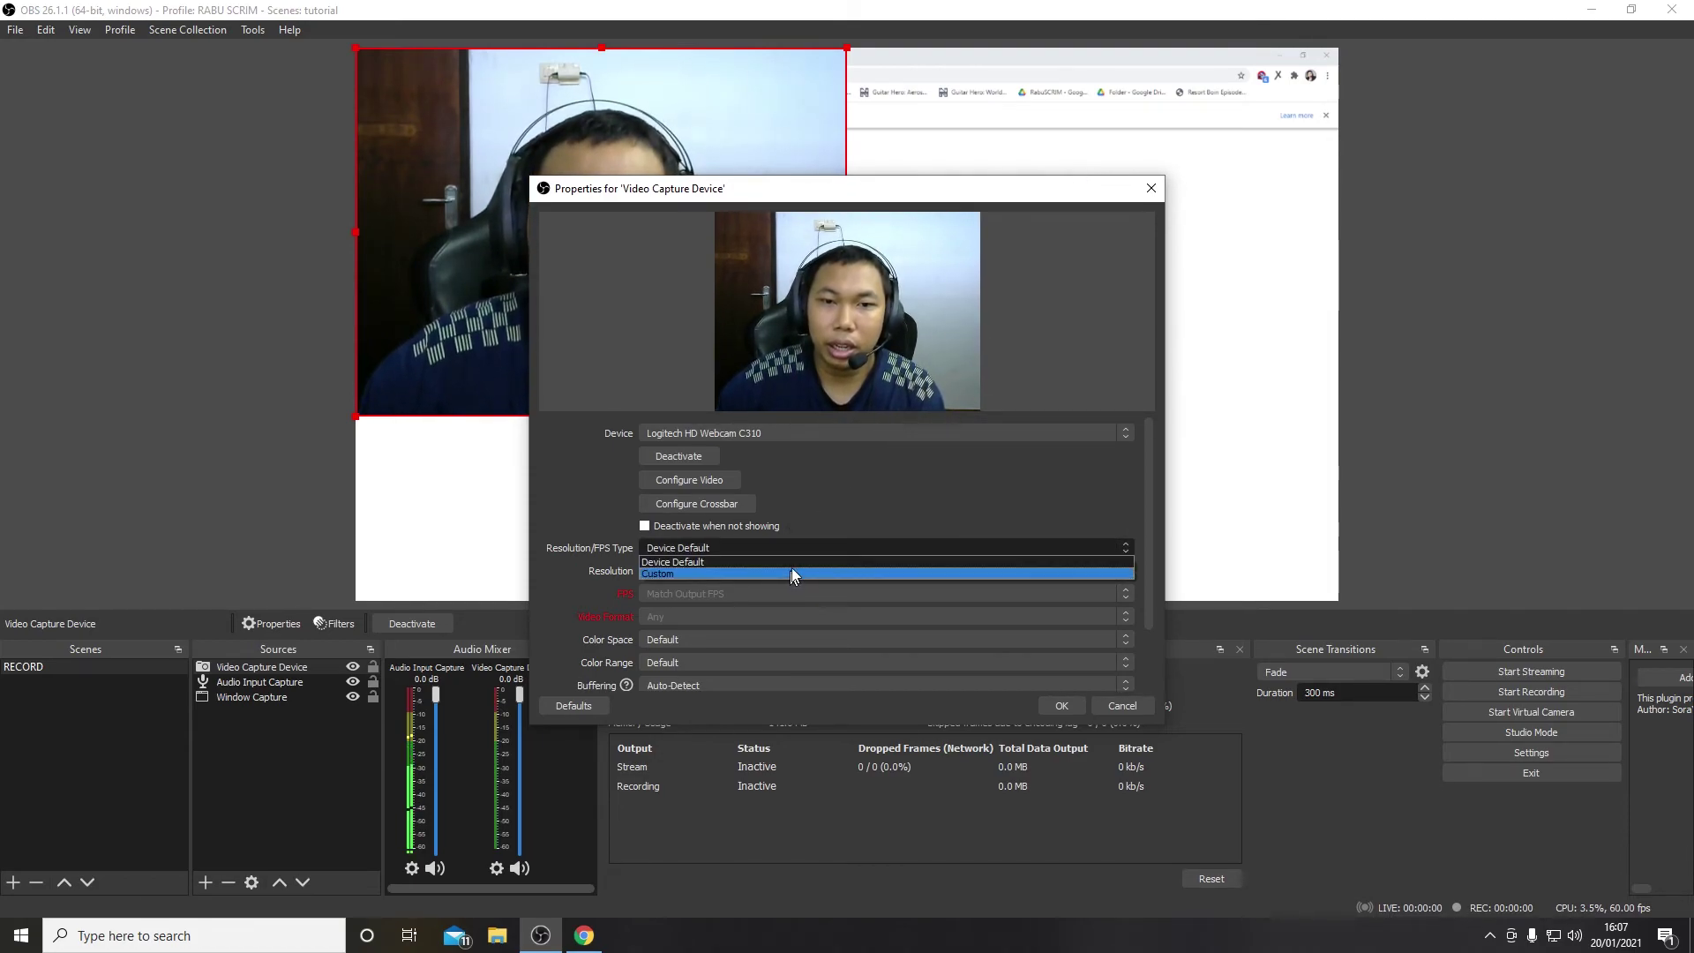
left_click(801, 552)
left_click(817, 549)
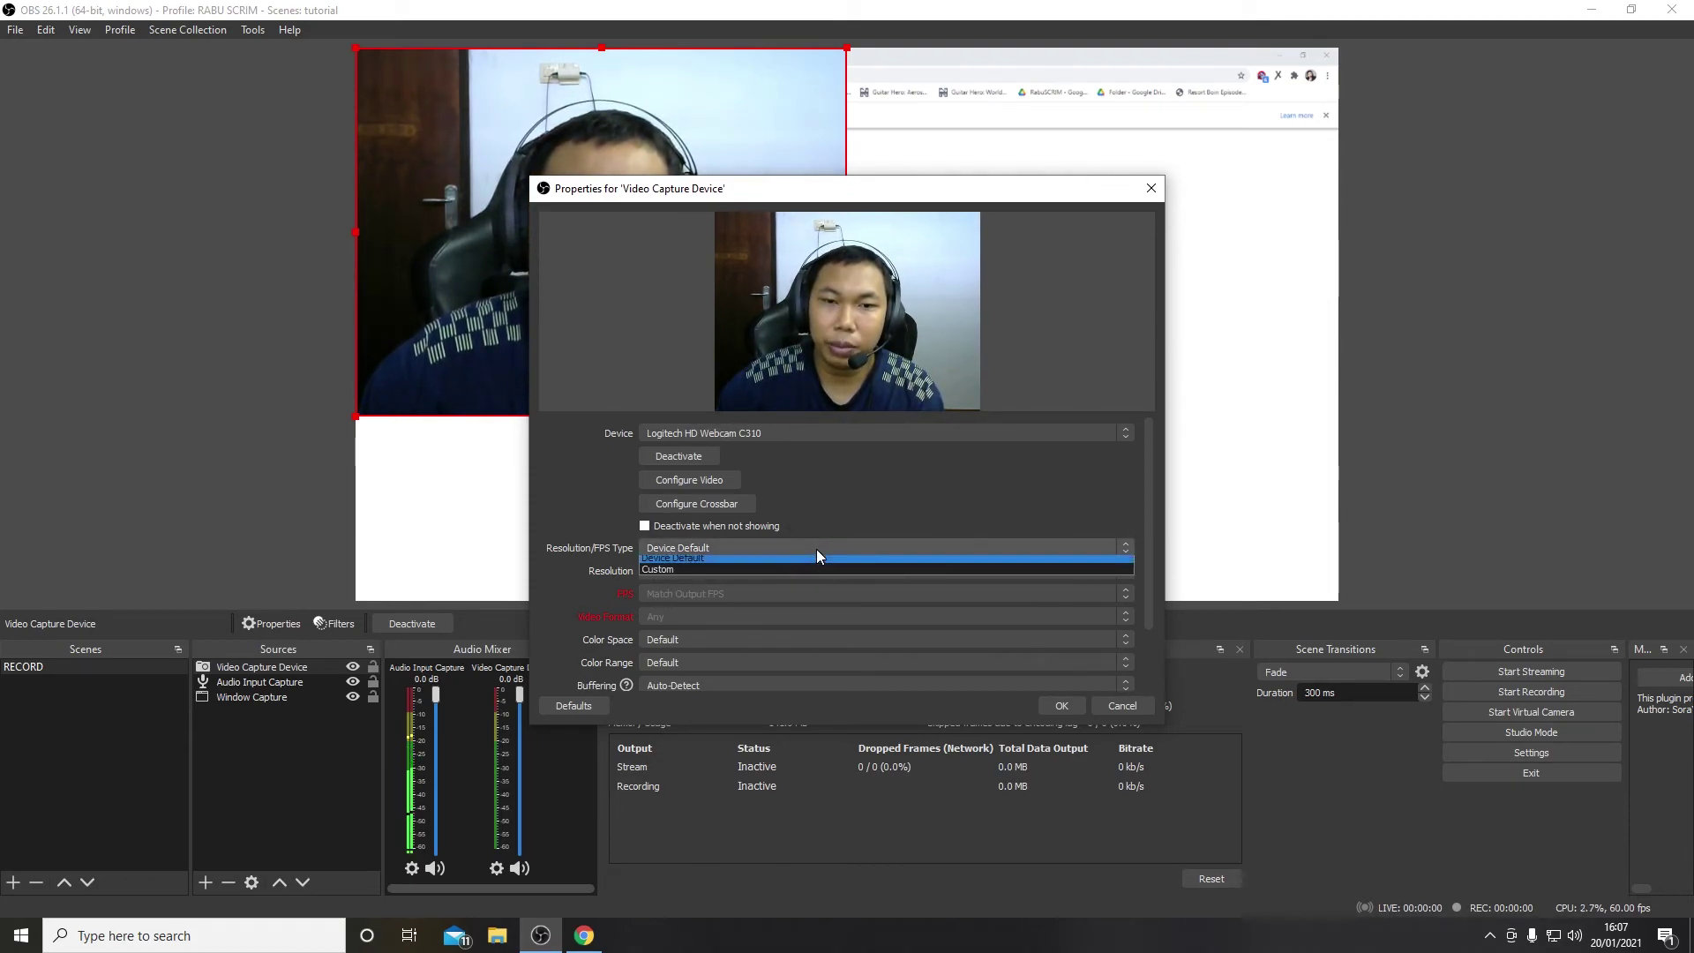
left_click(809, 571)
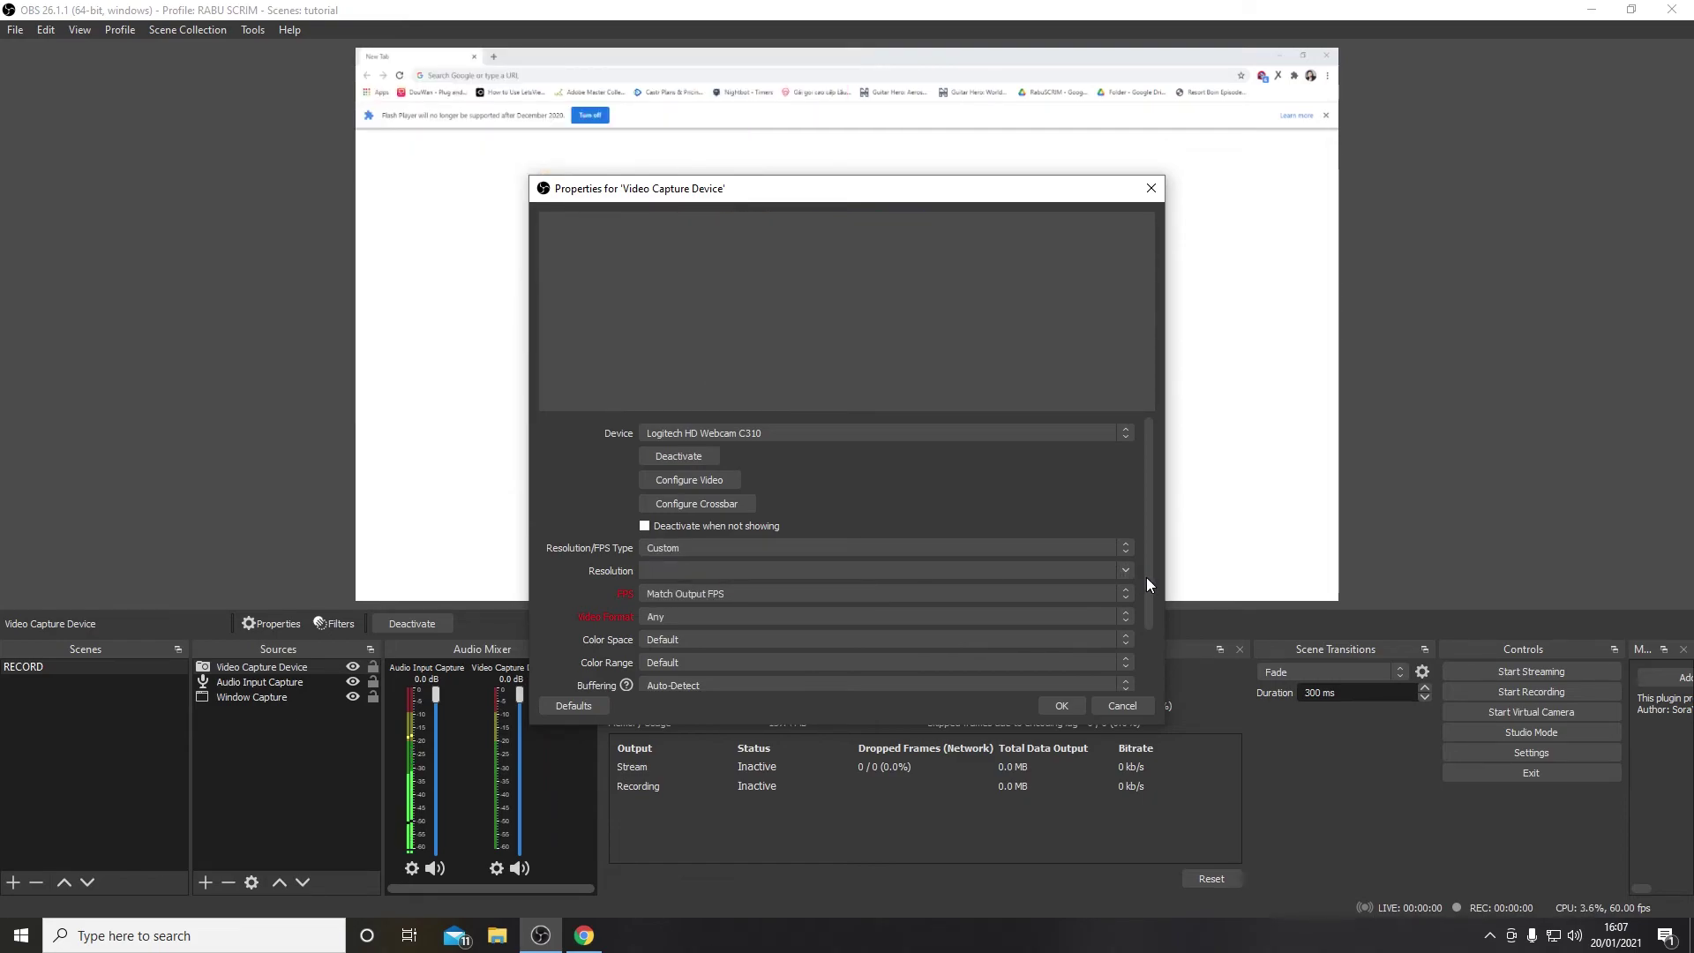
left_click(1128, 569)
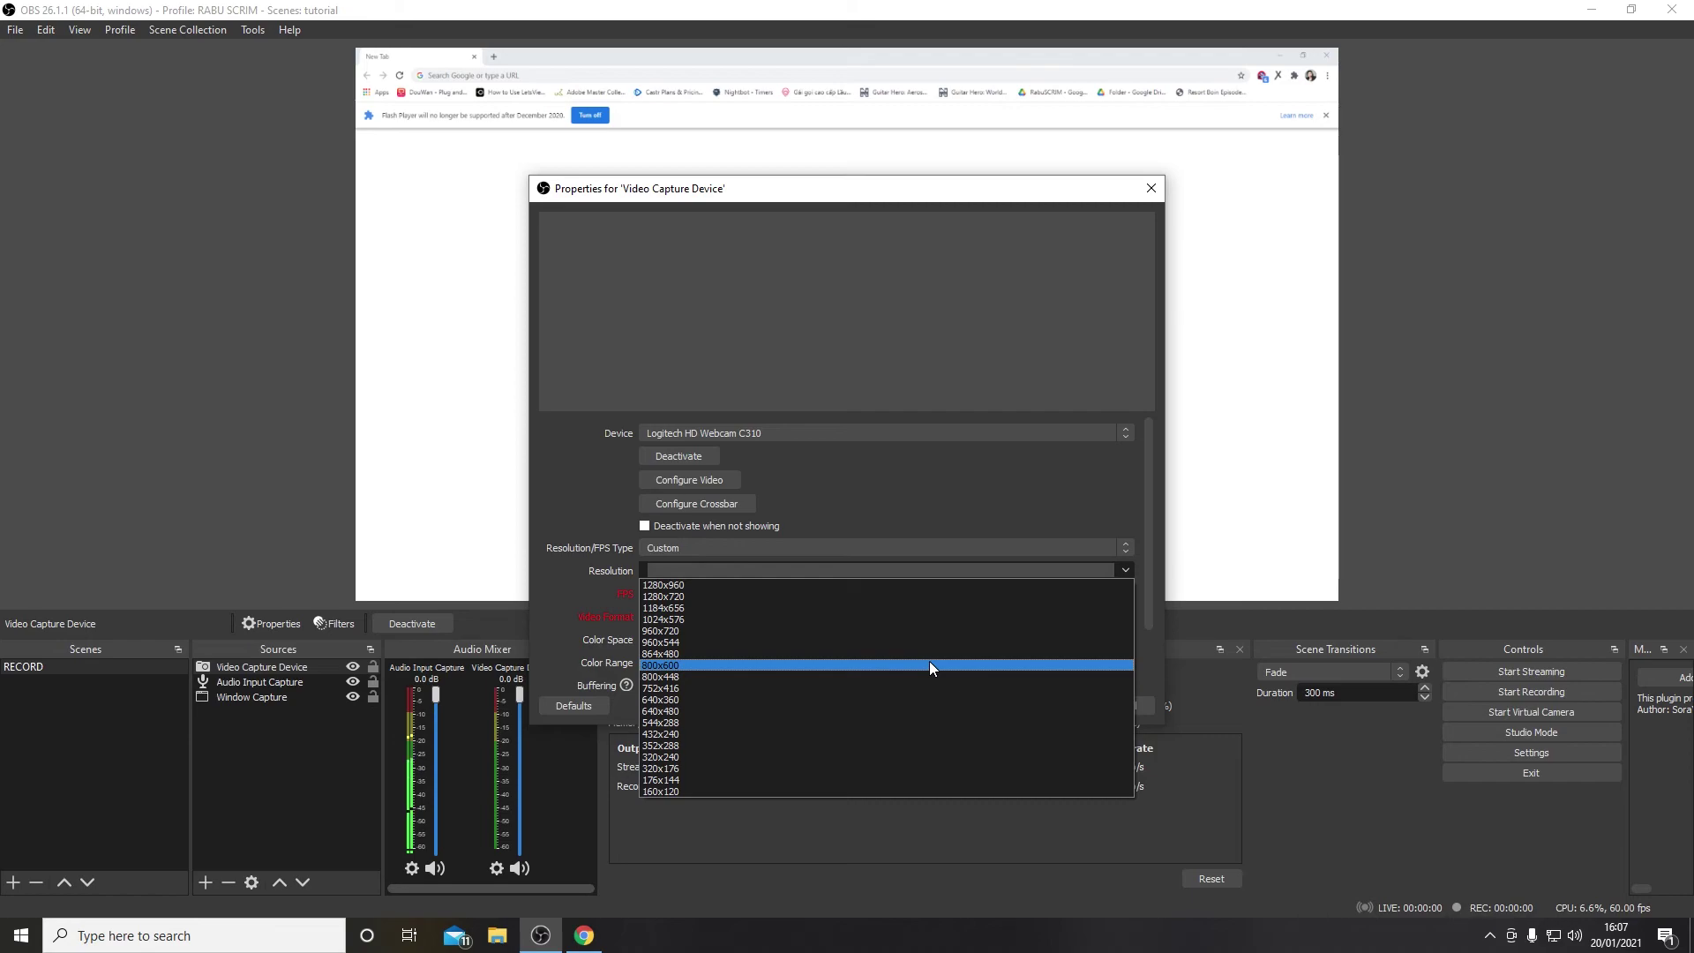
left_click(902, 596)
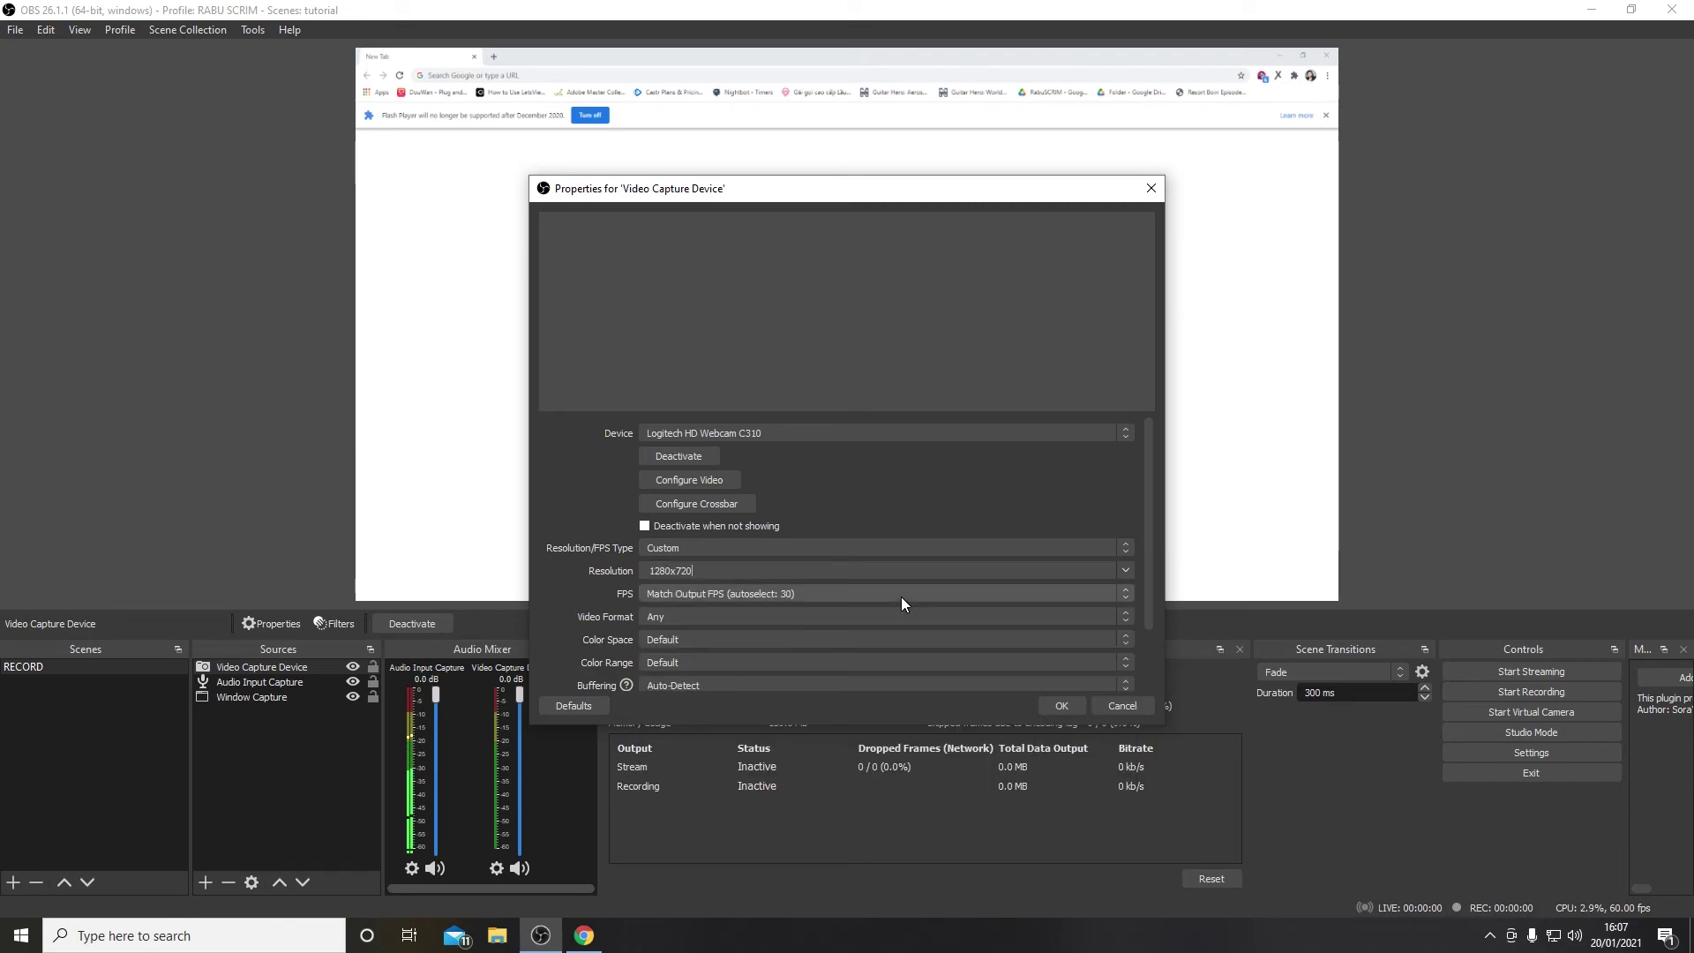
left_click(902, 596)
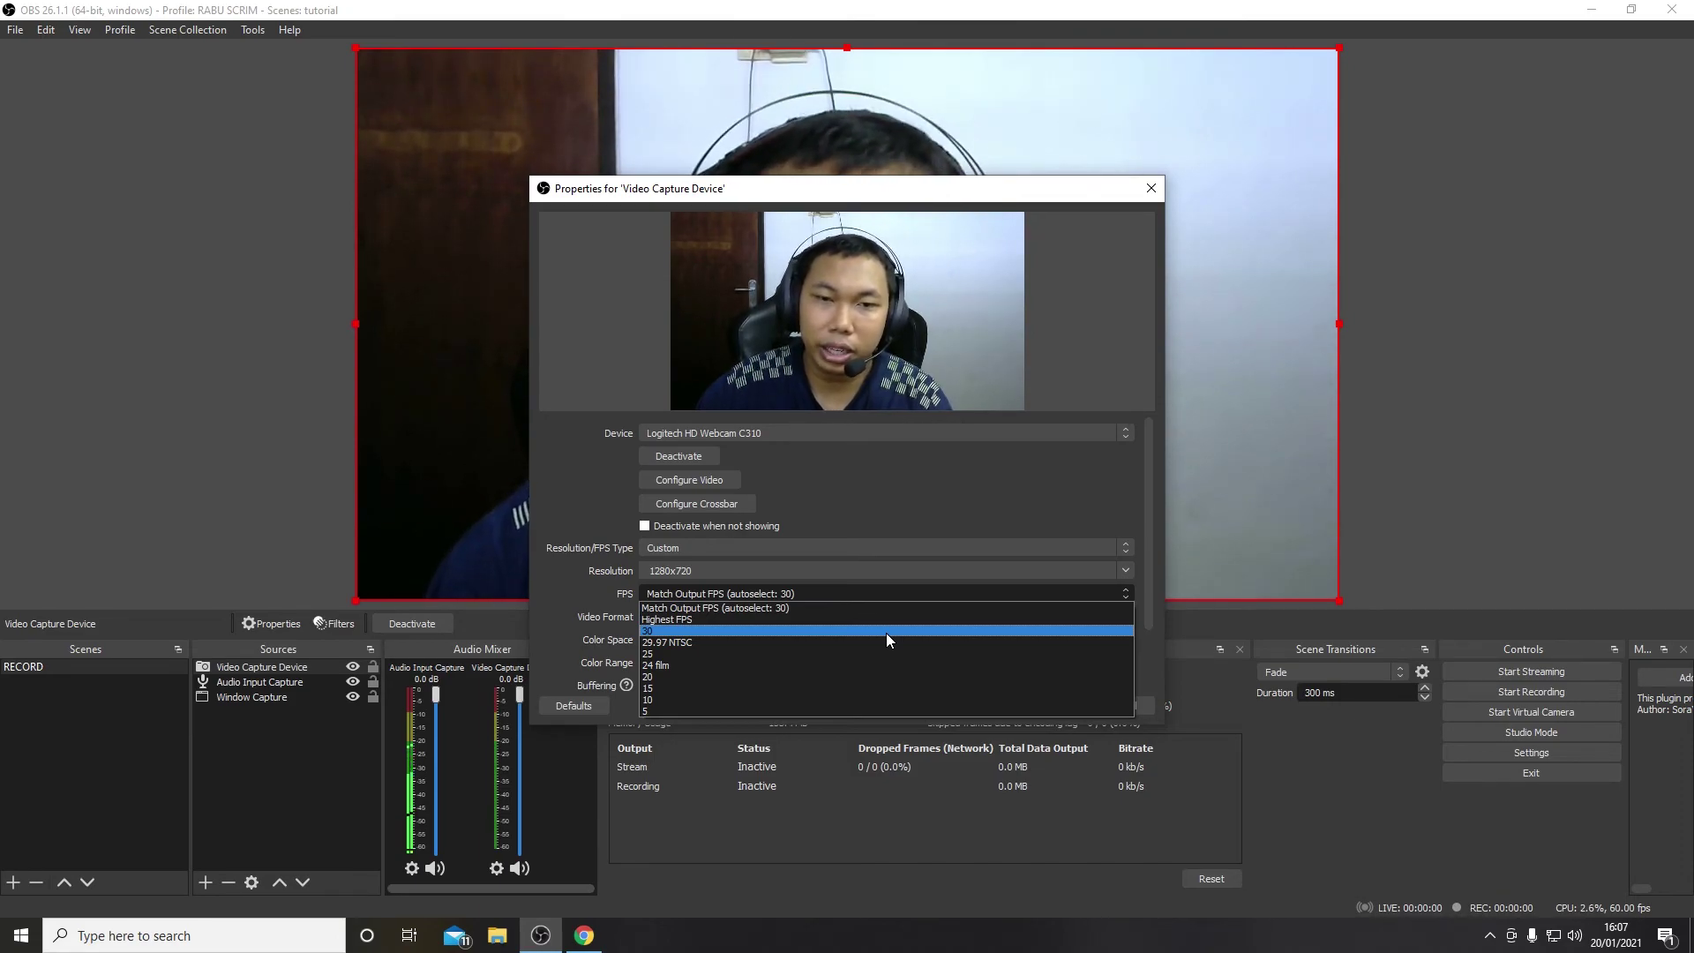
left_click(886, 632)
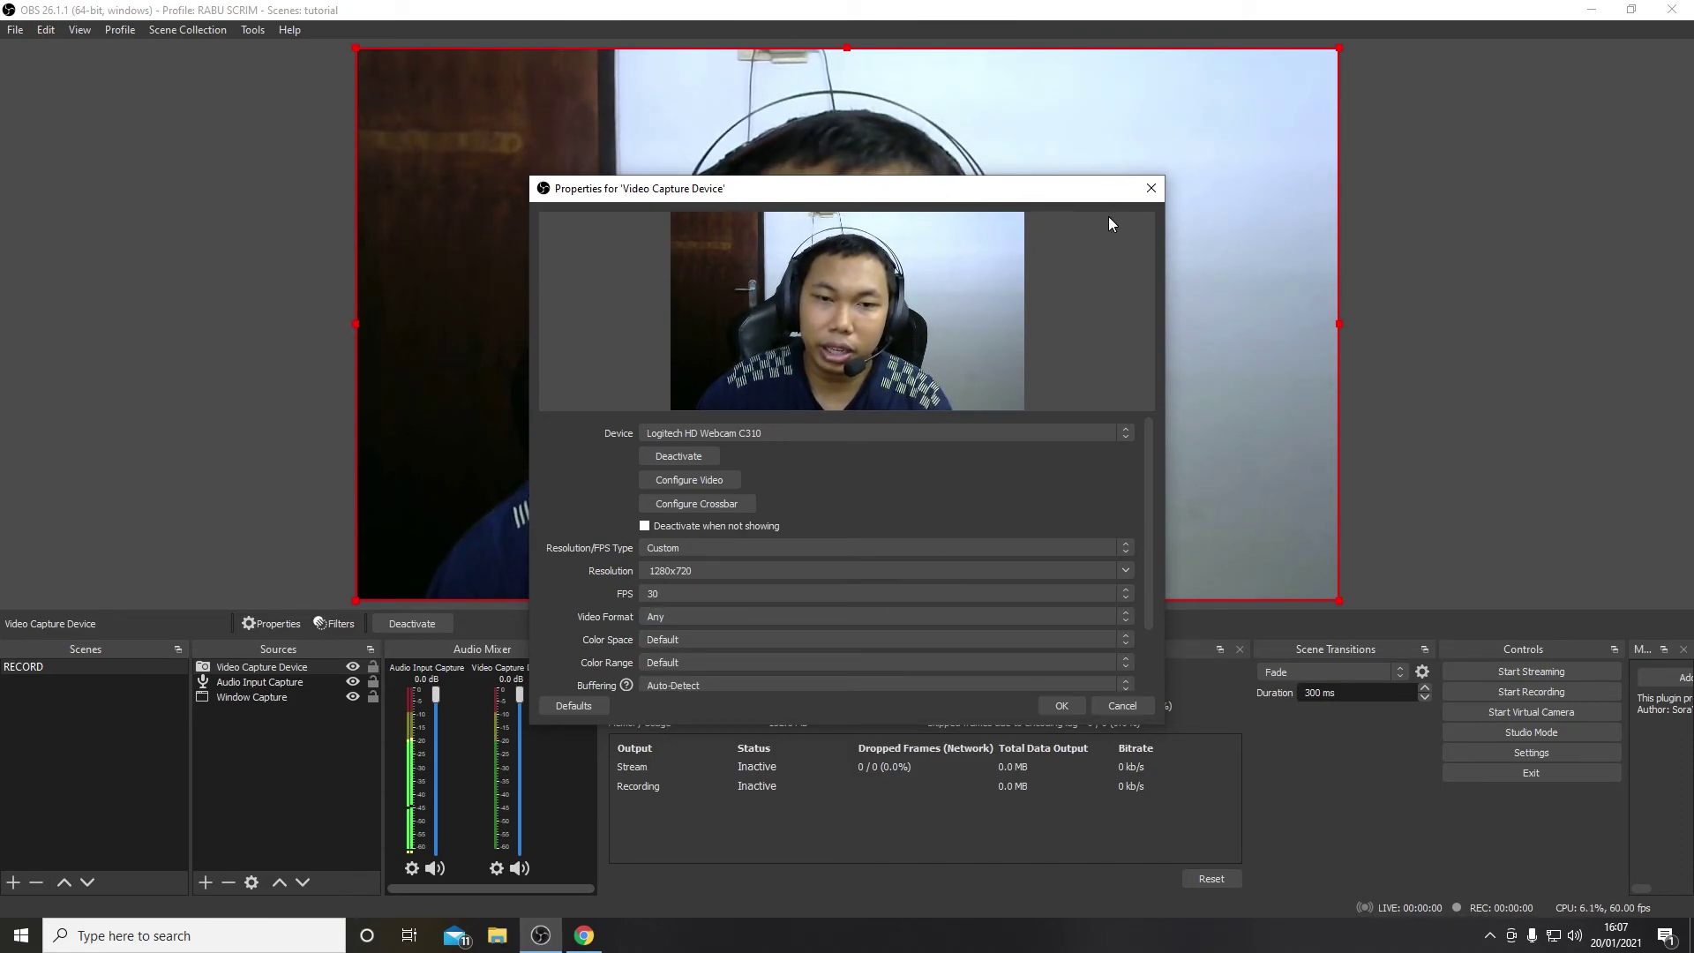
Examine the webcam's video format, color space and color range choices, keeping Any, Default and Default
left_click(691, 616)
left_click(692, 618)
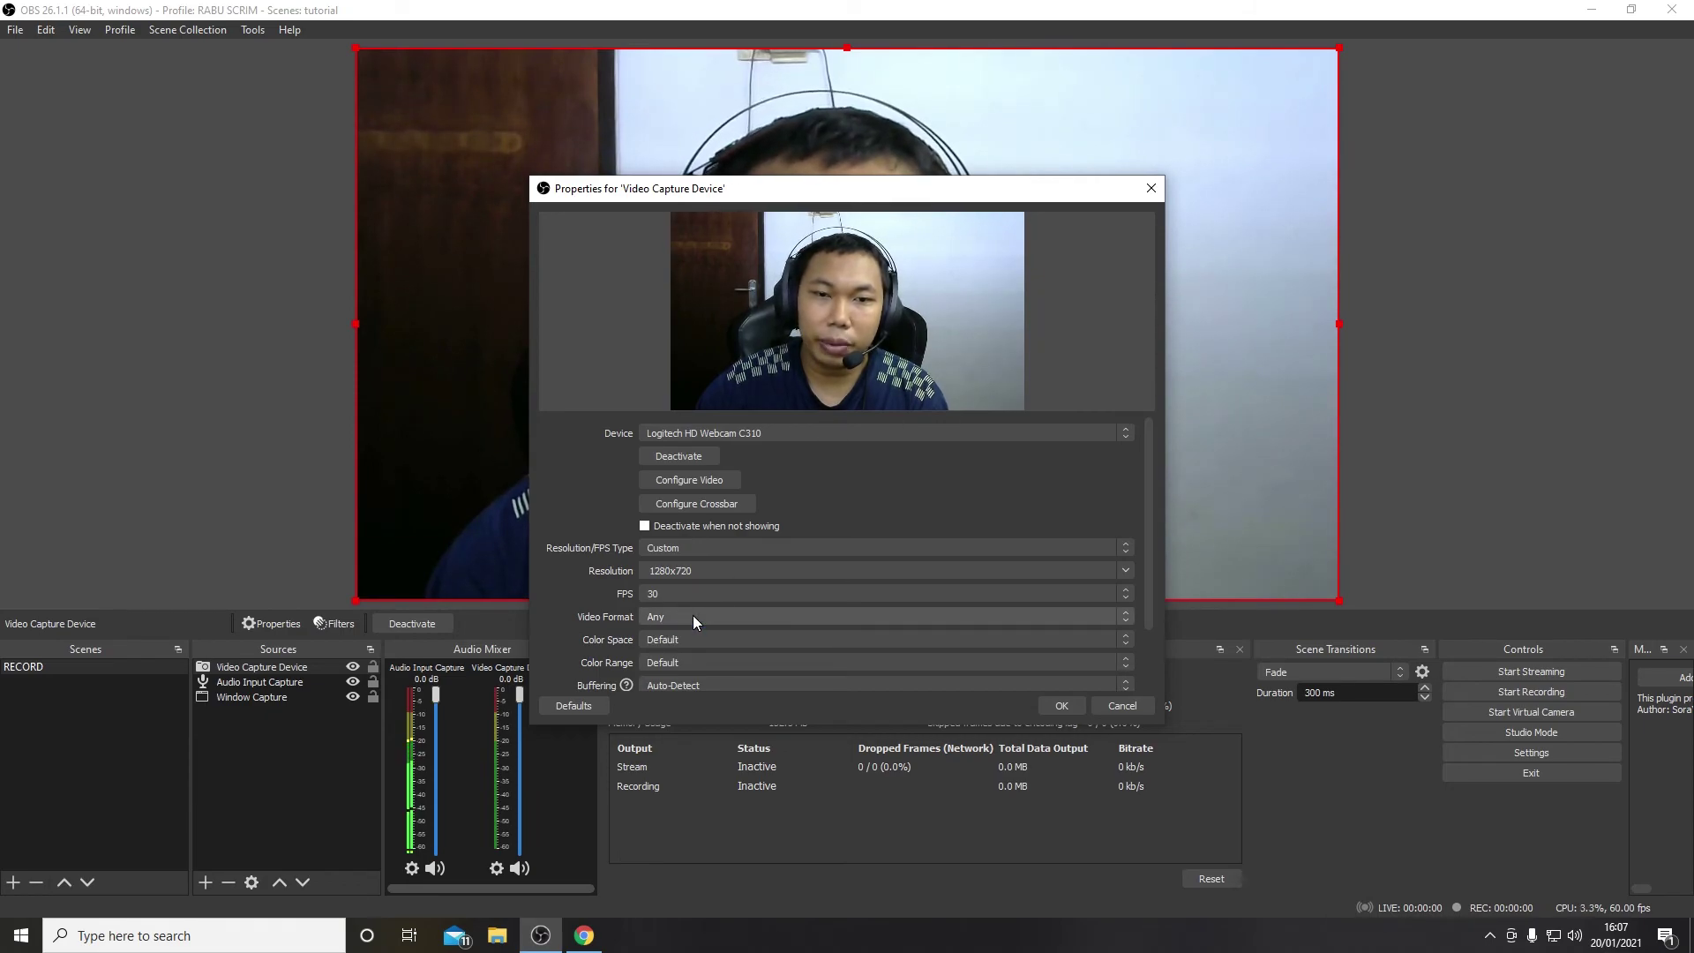
left_click(702, 644)
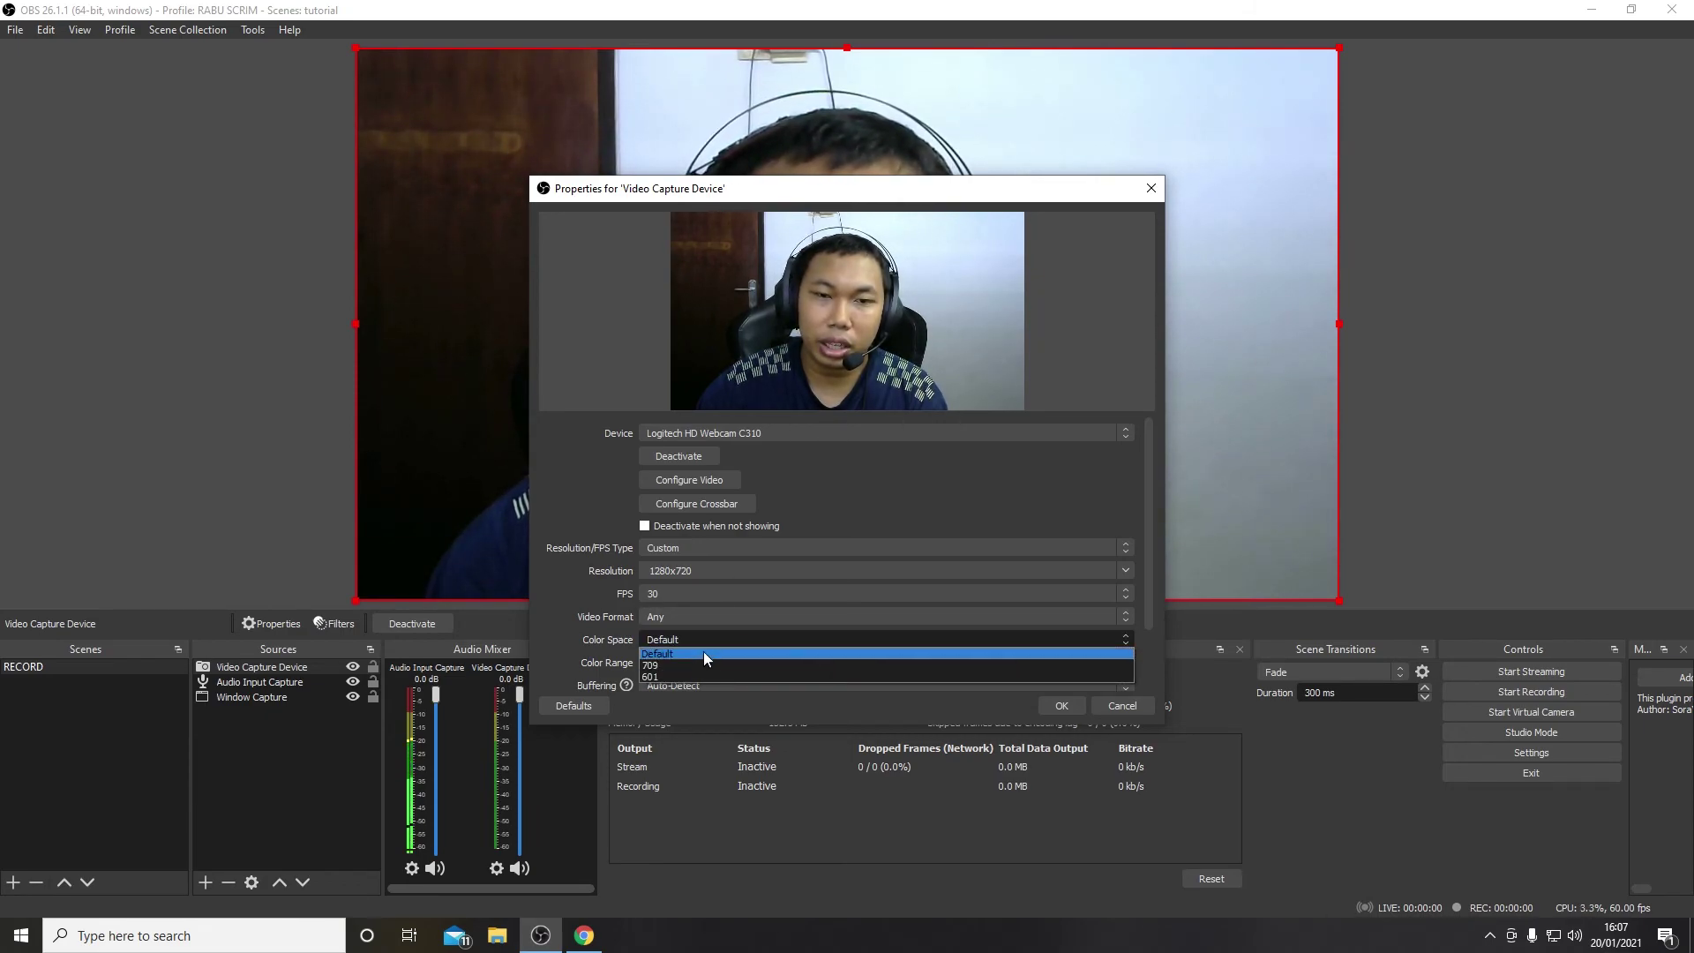
left_click(703, 653)
left_click(713, 663)
left_click(713, 667)
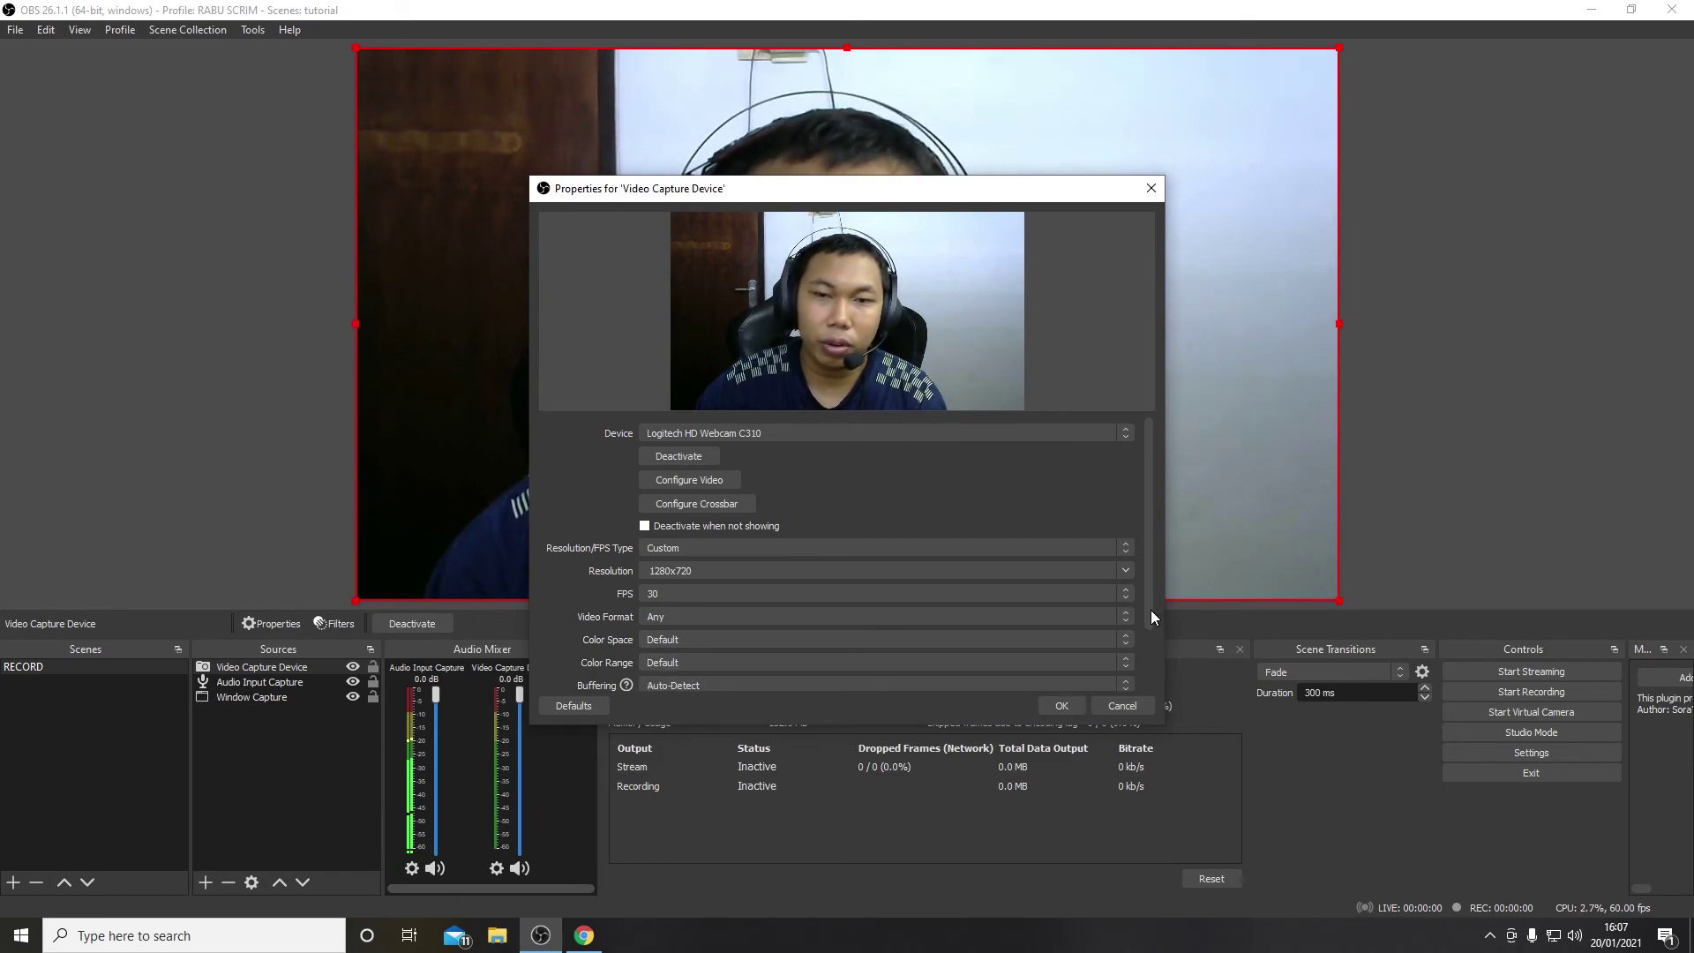
Accept the webcam source's properties, then shrink the webcam picture and place it in the lower-left corner of the canvas
left_click_drag(1151, 611, 1138, 670)
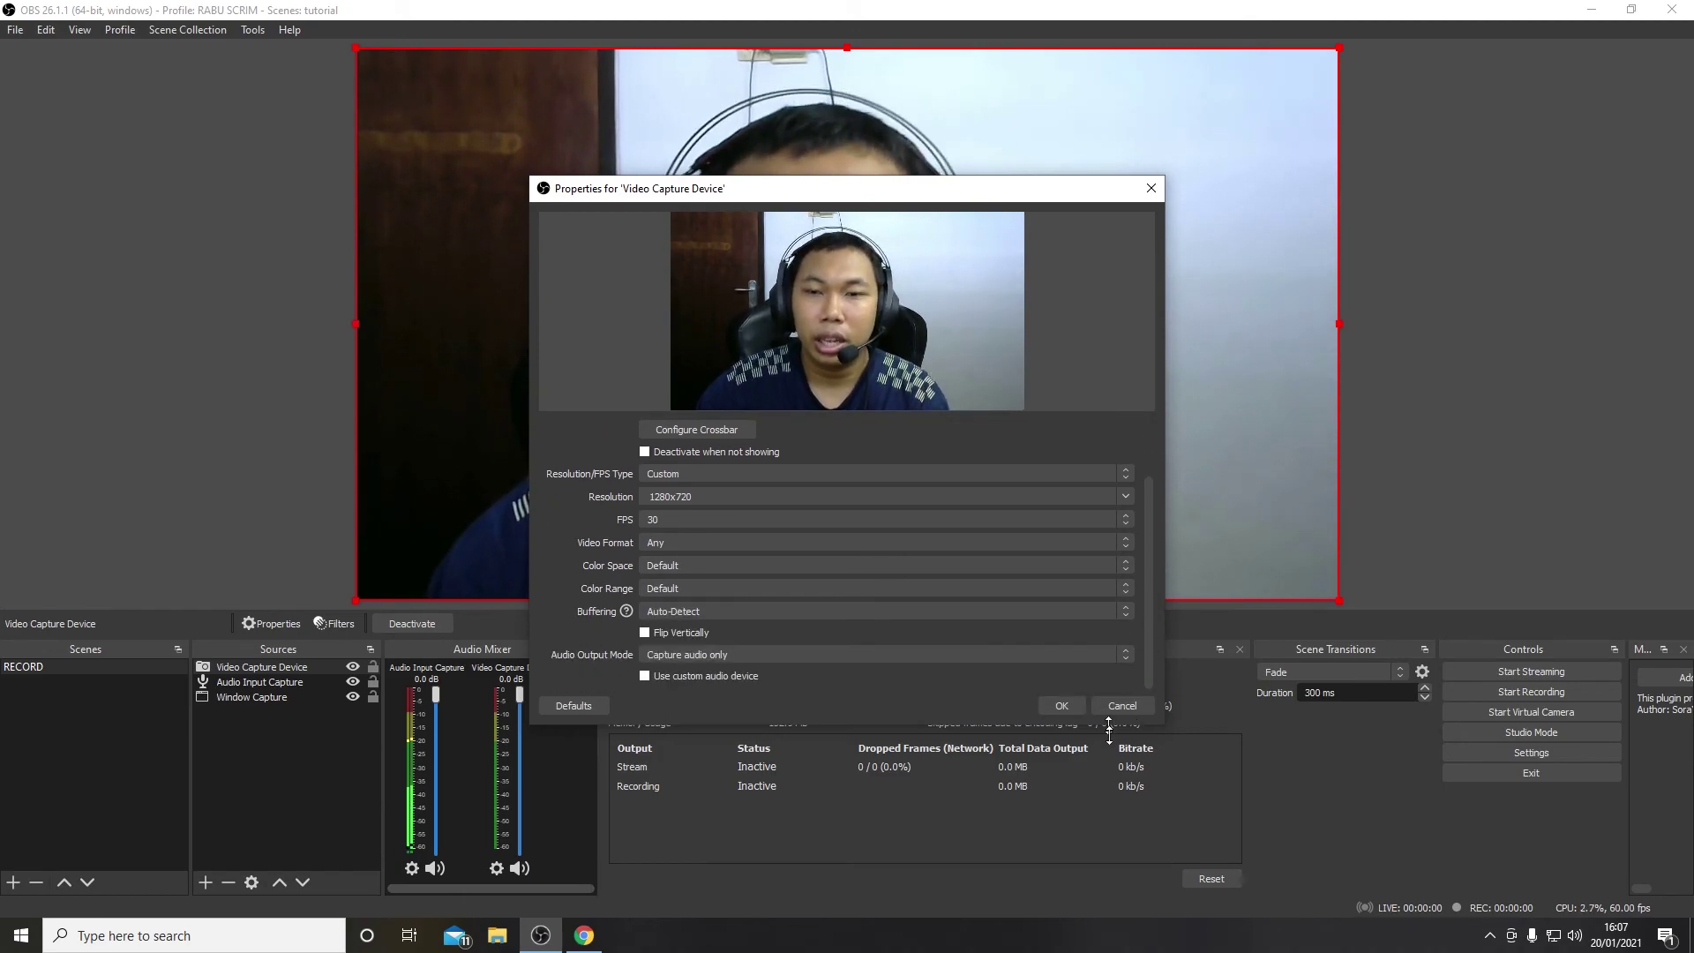
left_click(1061, 706)
left_click_drag(1343, 602, 618, 210)
left_click_drag(520, 158, 545, 526)
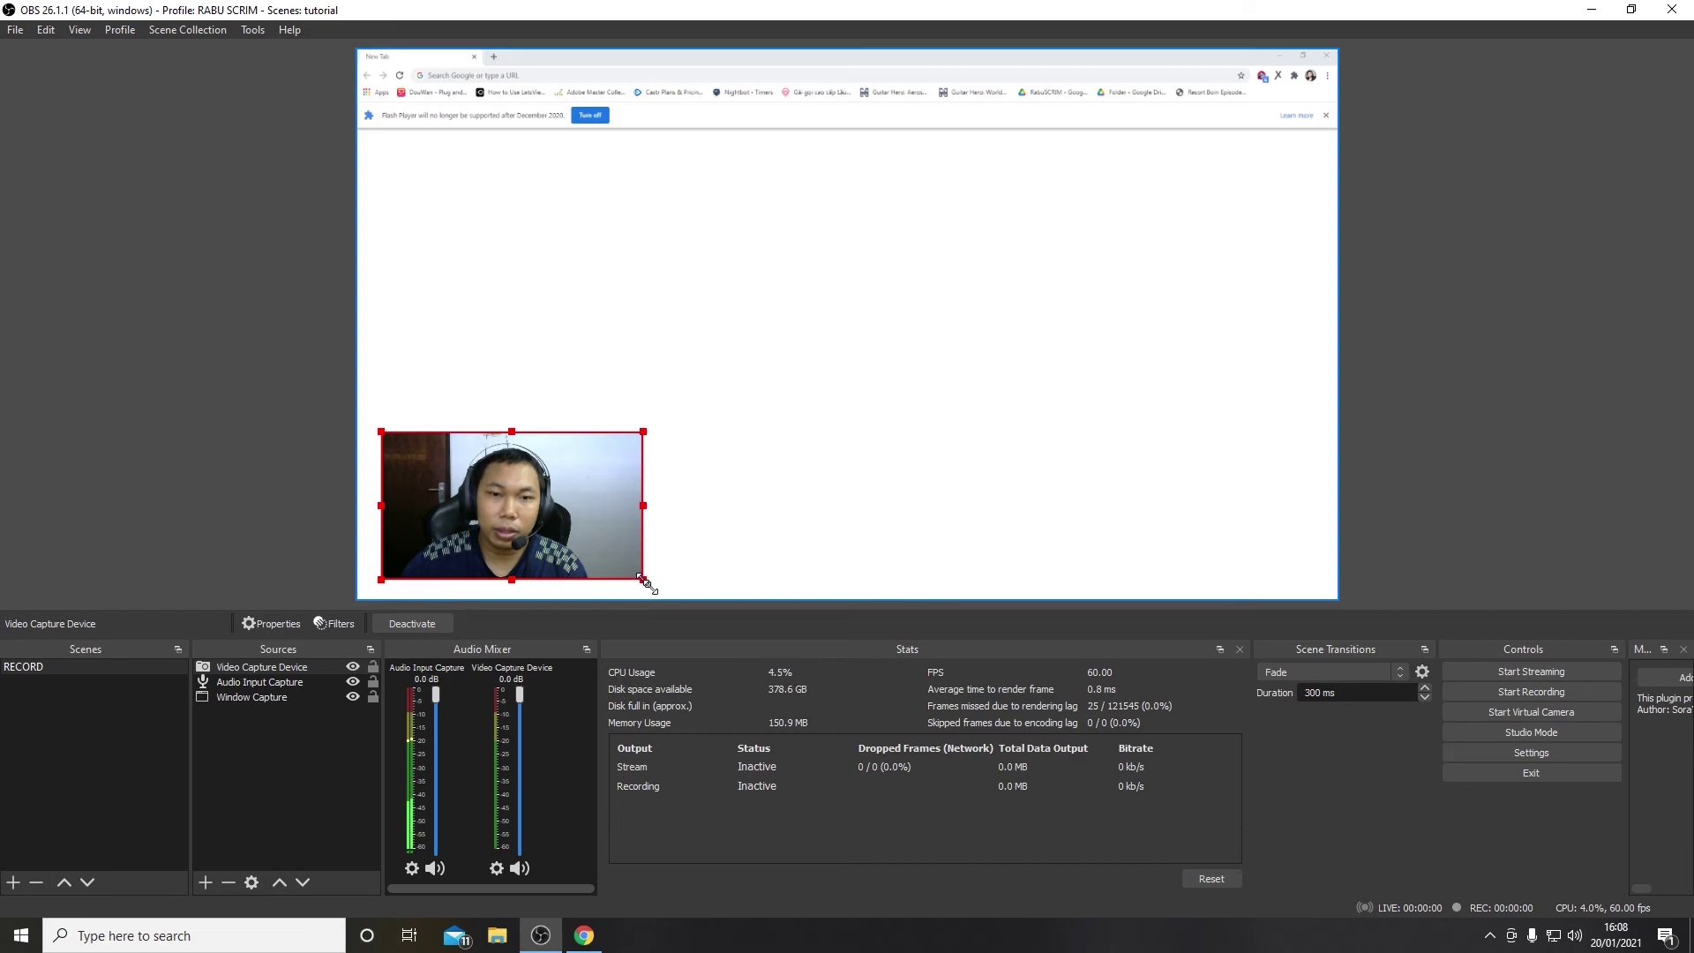
left_click_drag(643, 579, 635, 574)
Select the Window Capture, Audio Input Capture and Video Capture Device sources and create a new source group named "satu"
left_click(205, 882)
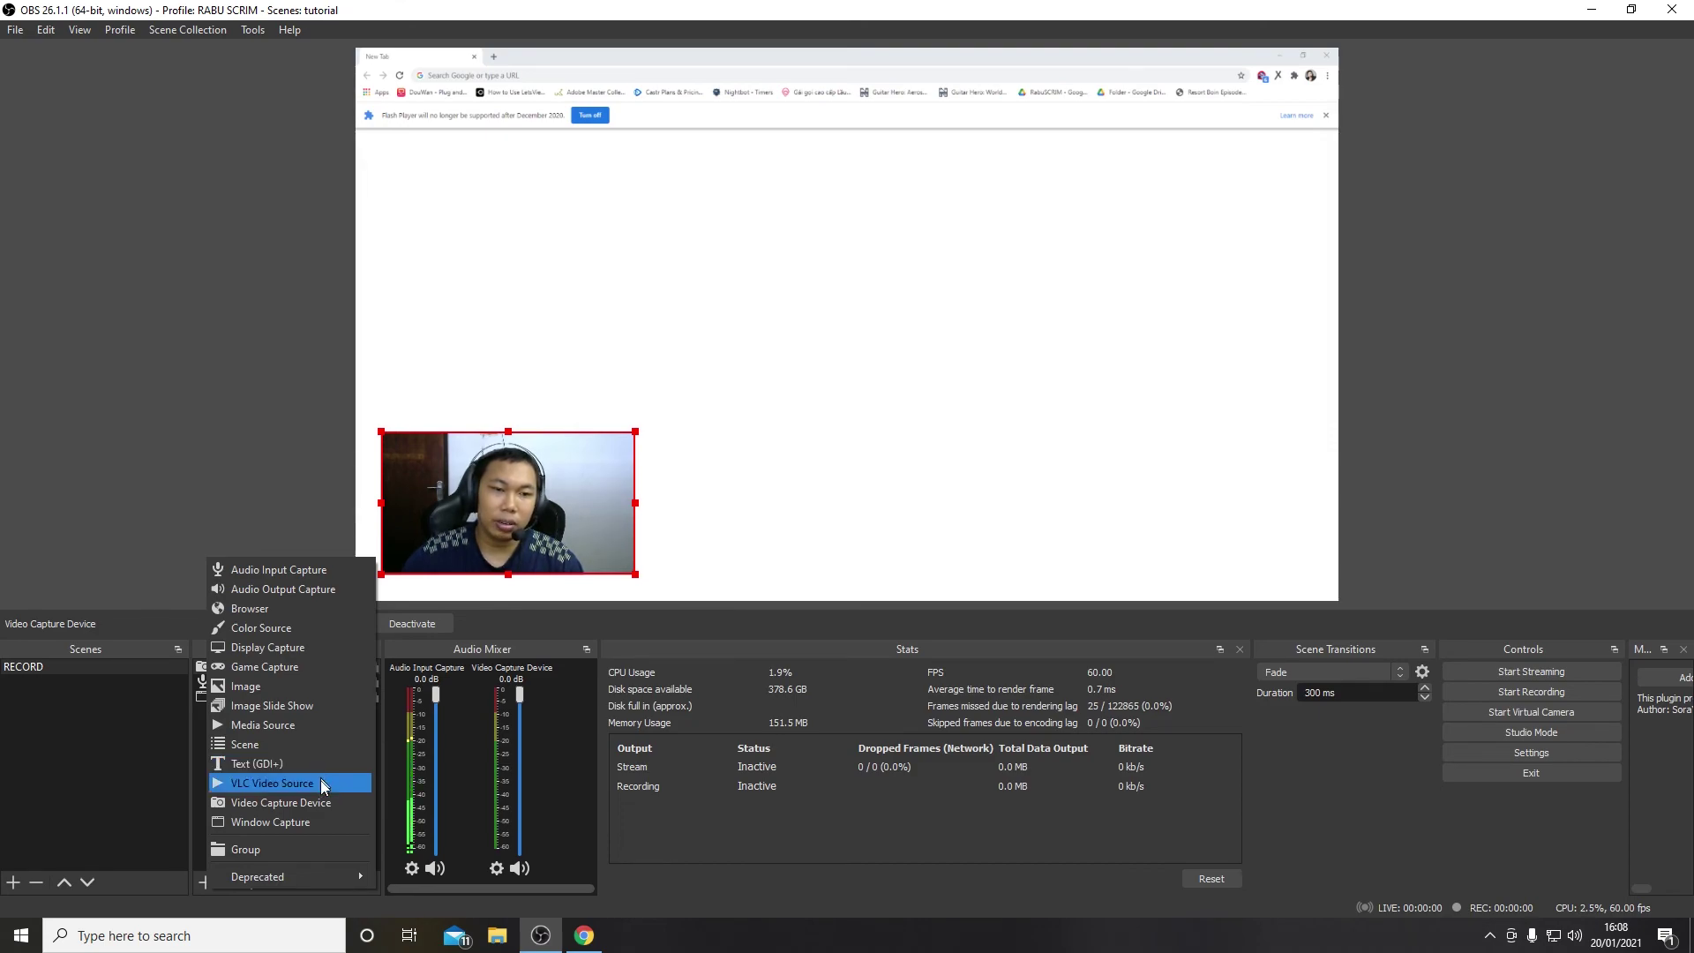
left_click(194, 729)
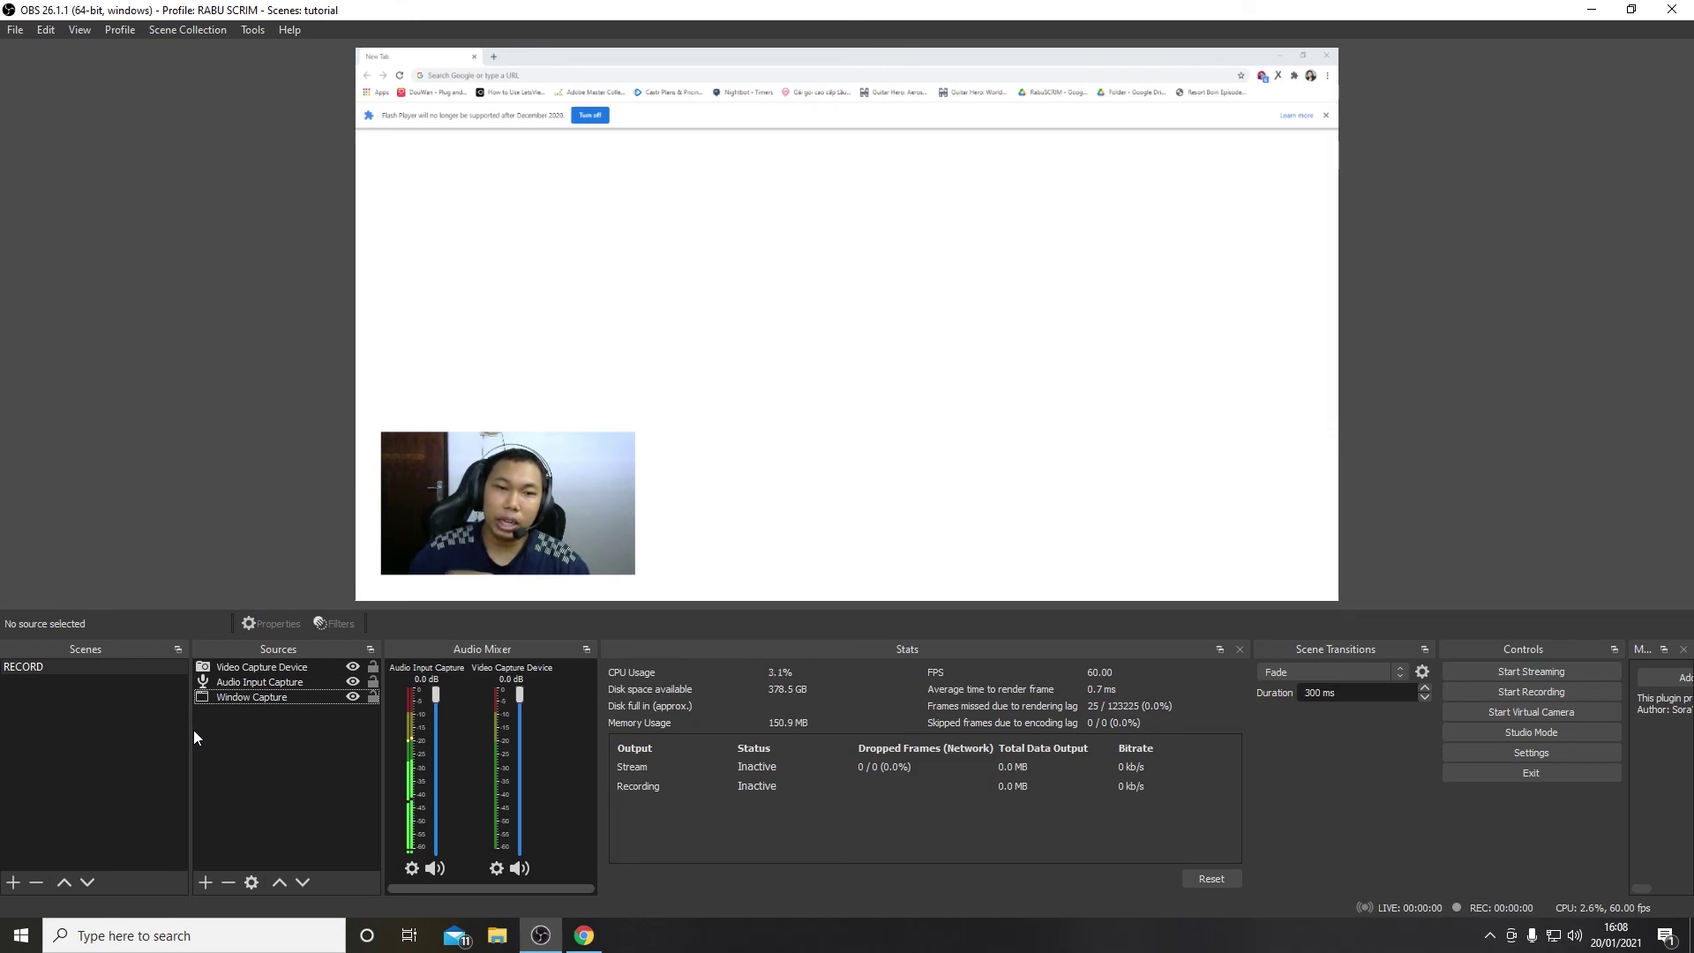
left_click(265, 697)
left_click(264, 682, "ctrl")
left_click(264, 667, "ctrl")
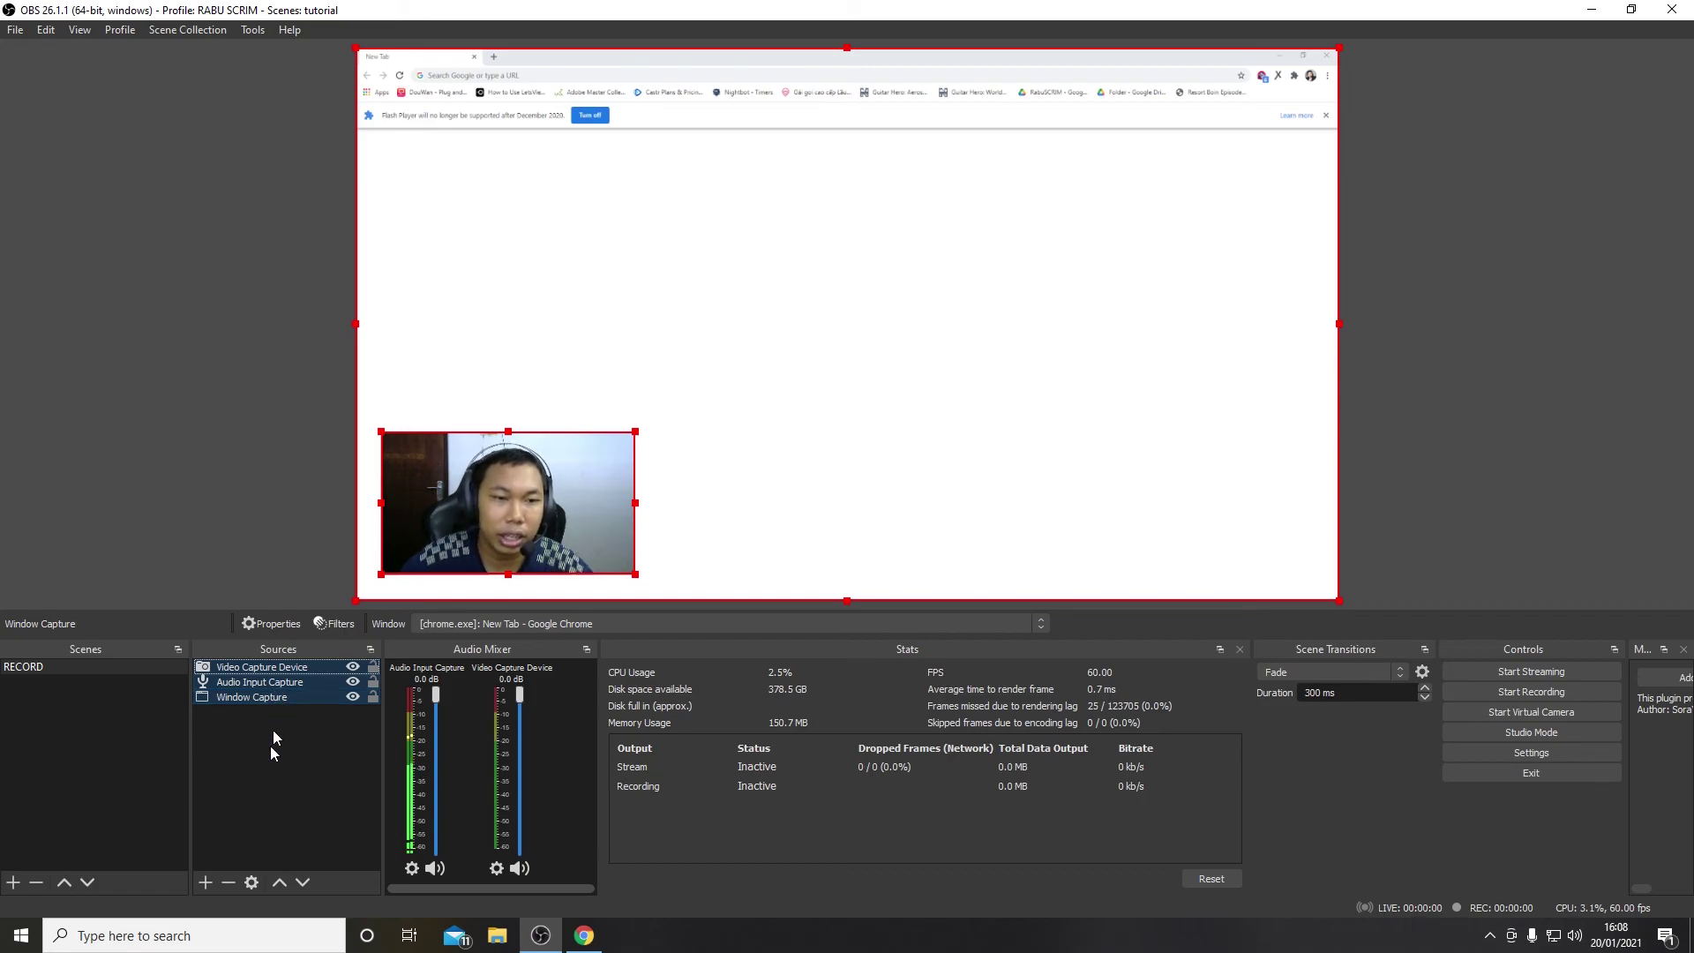
left_click(206, 883)
left_click(224, 851)
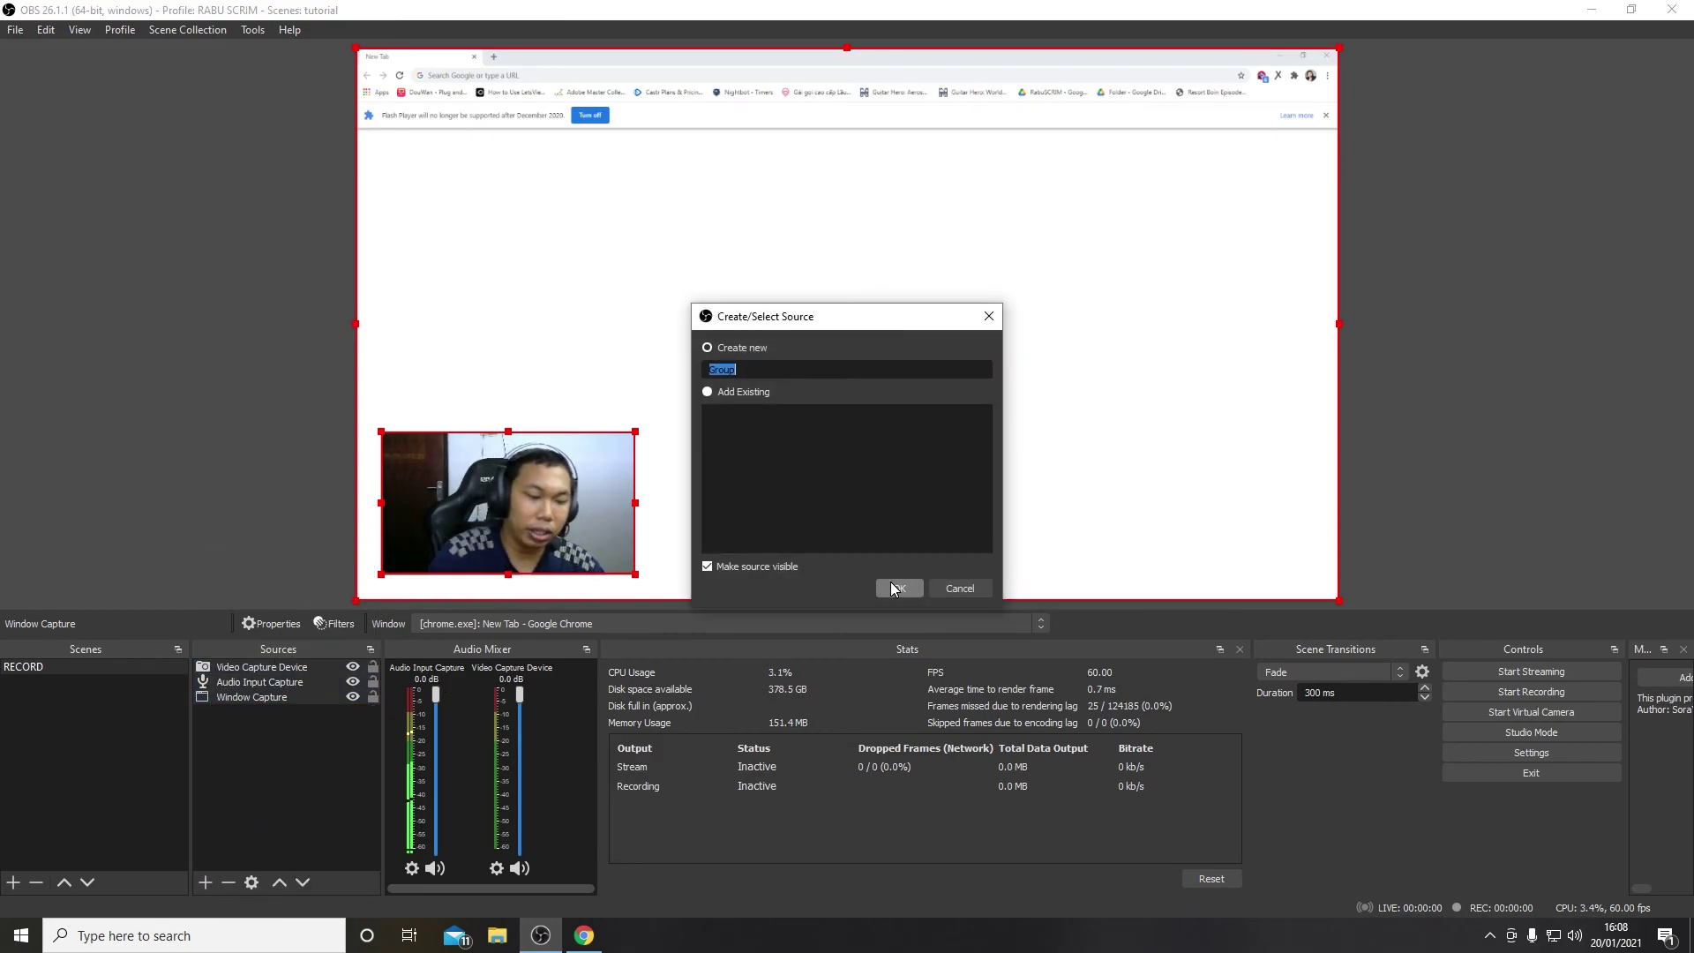
type("re")
key("BackSpace")
key("BackSpace")
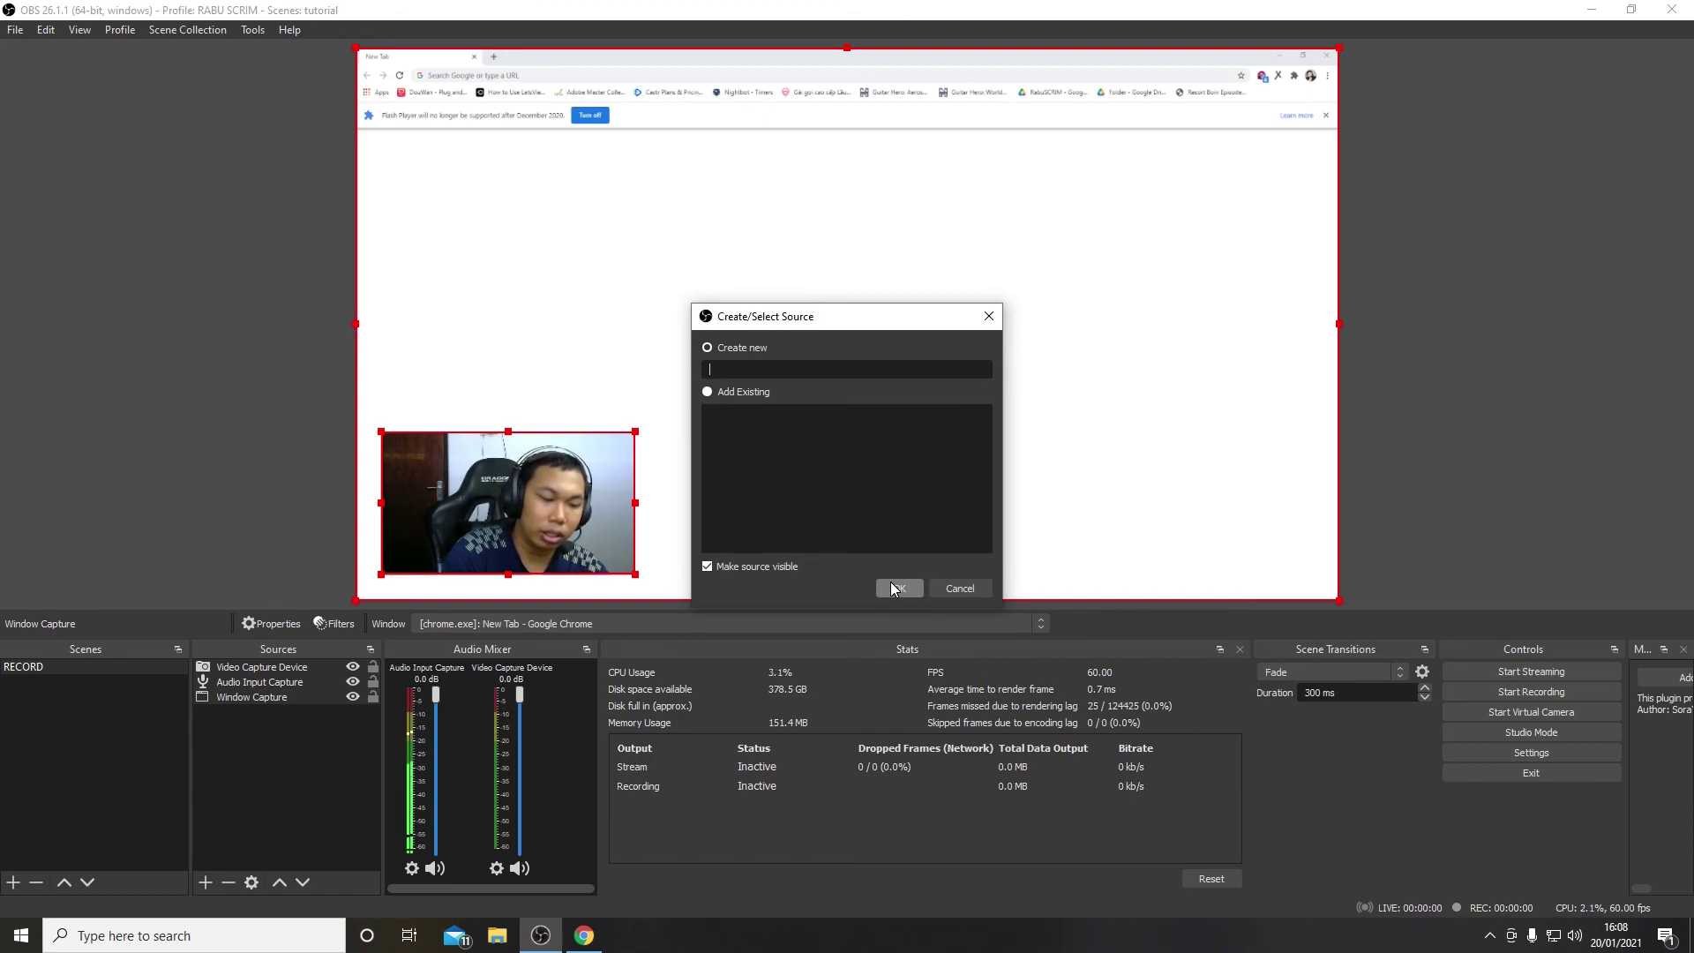
type("satu")
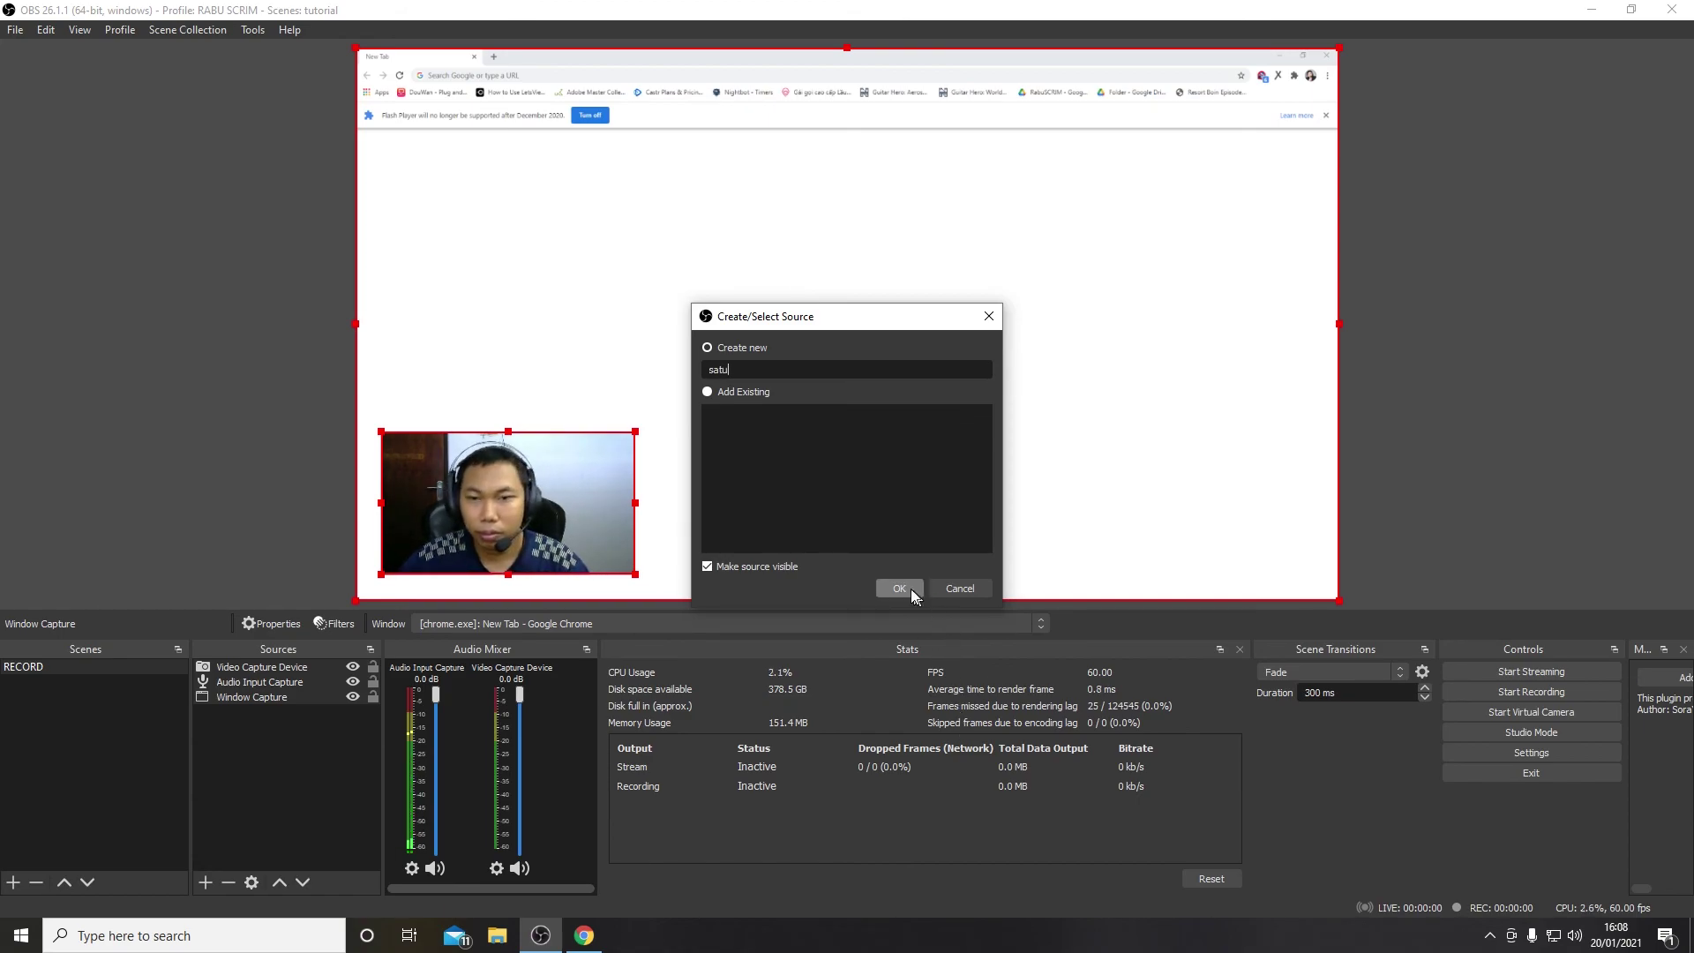
left_click(899, 588)
Move the Video Capture Device, Audio Input Capture and Window Capture sources into the satu group and leave the group collapsed
left_click(267, 725)
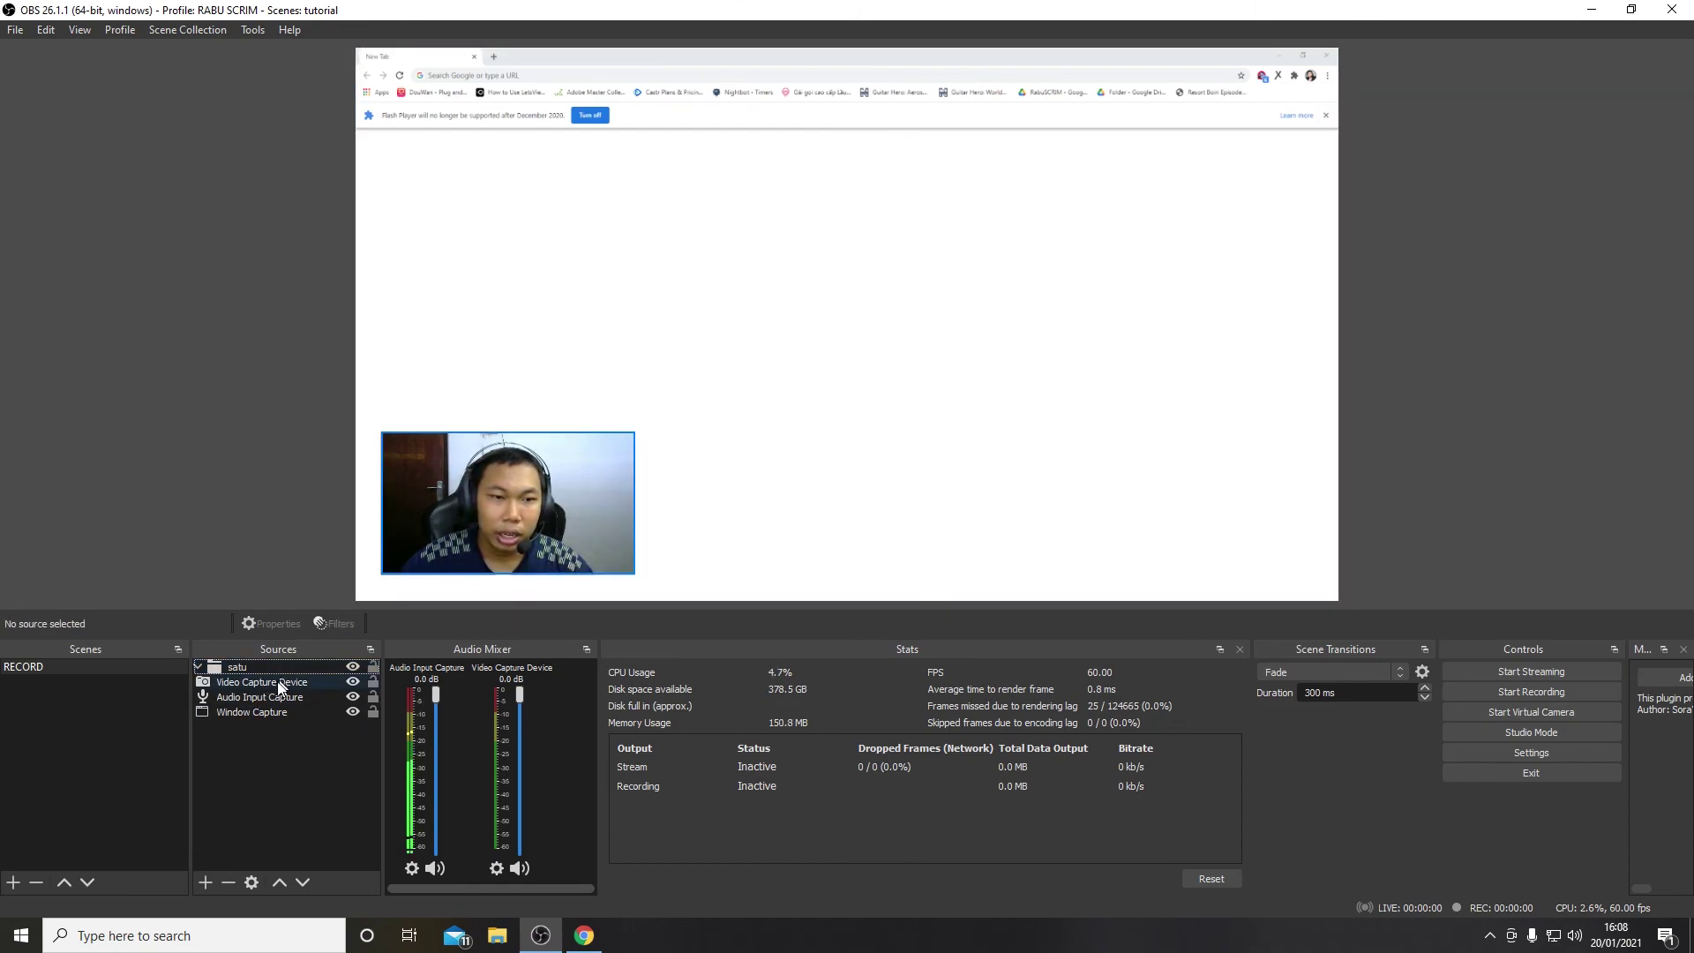
left_click(248, 693)
mouse_move(248, 697)
left_mouse_down()
mouse_move(301, 670)
mouse_move(316, 697)
mouse_move(291, 677)
mouse_move(265, 688)
mouse_move(265, 669)
mouse_move(257, 713)
left_mouse_up()
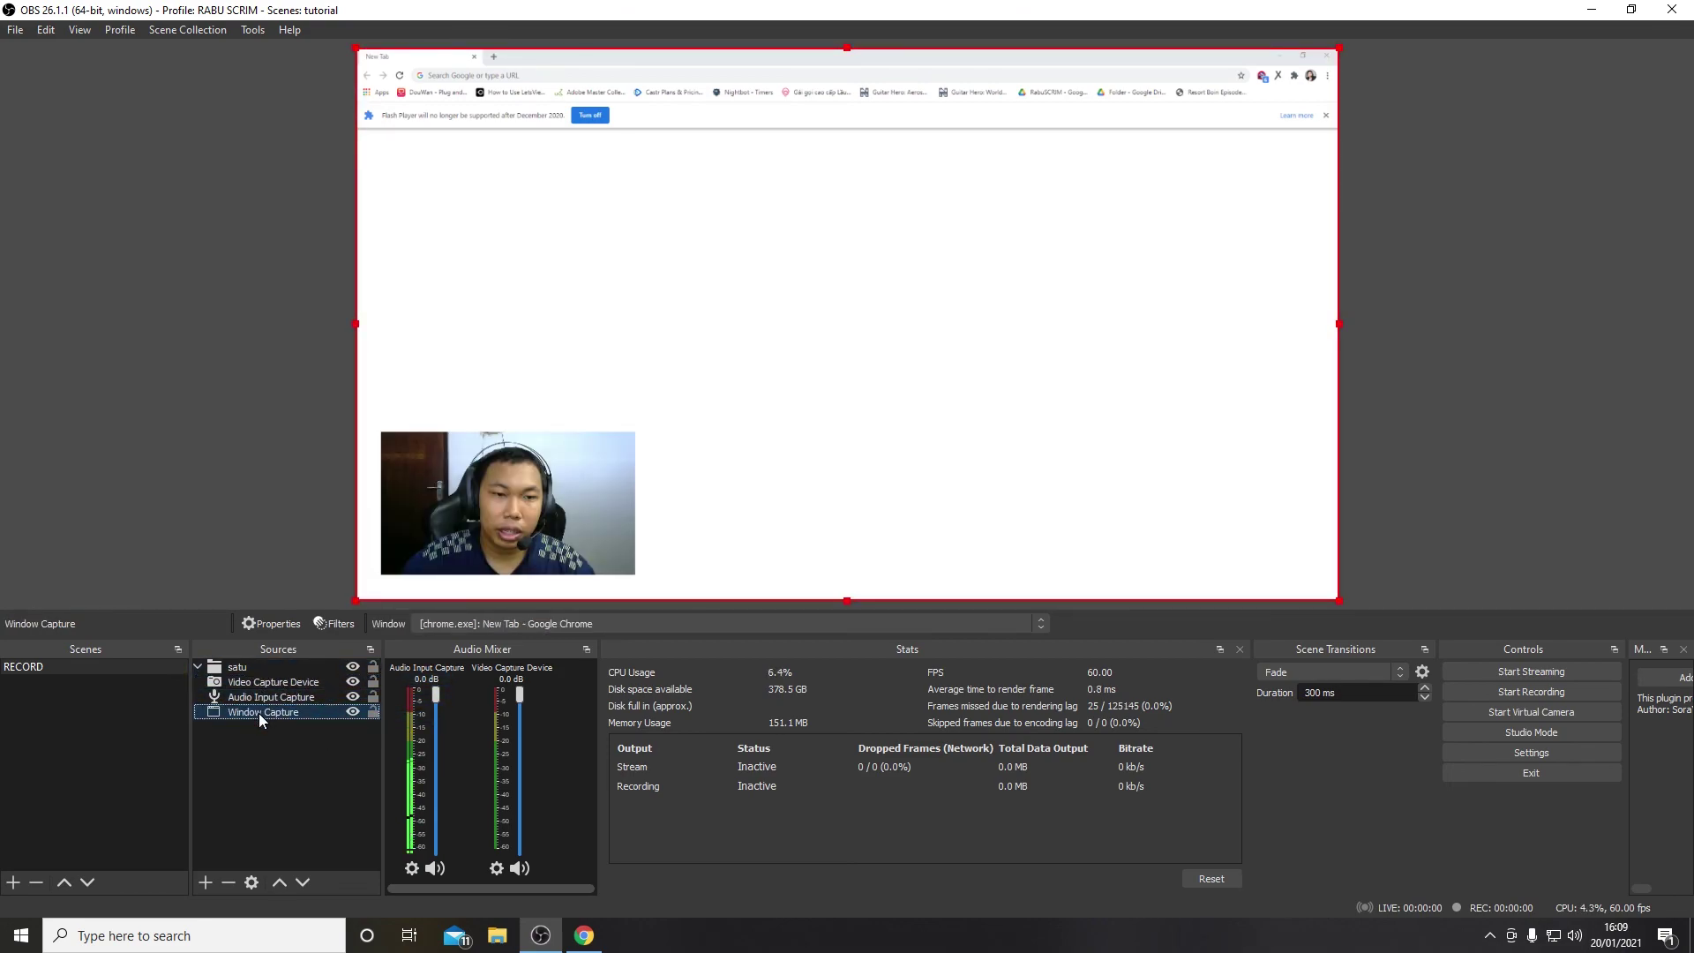
left_click(201, 667)
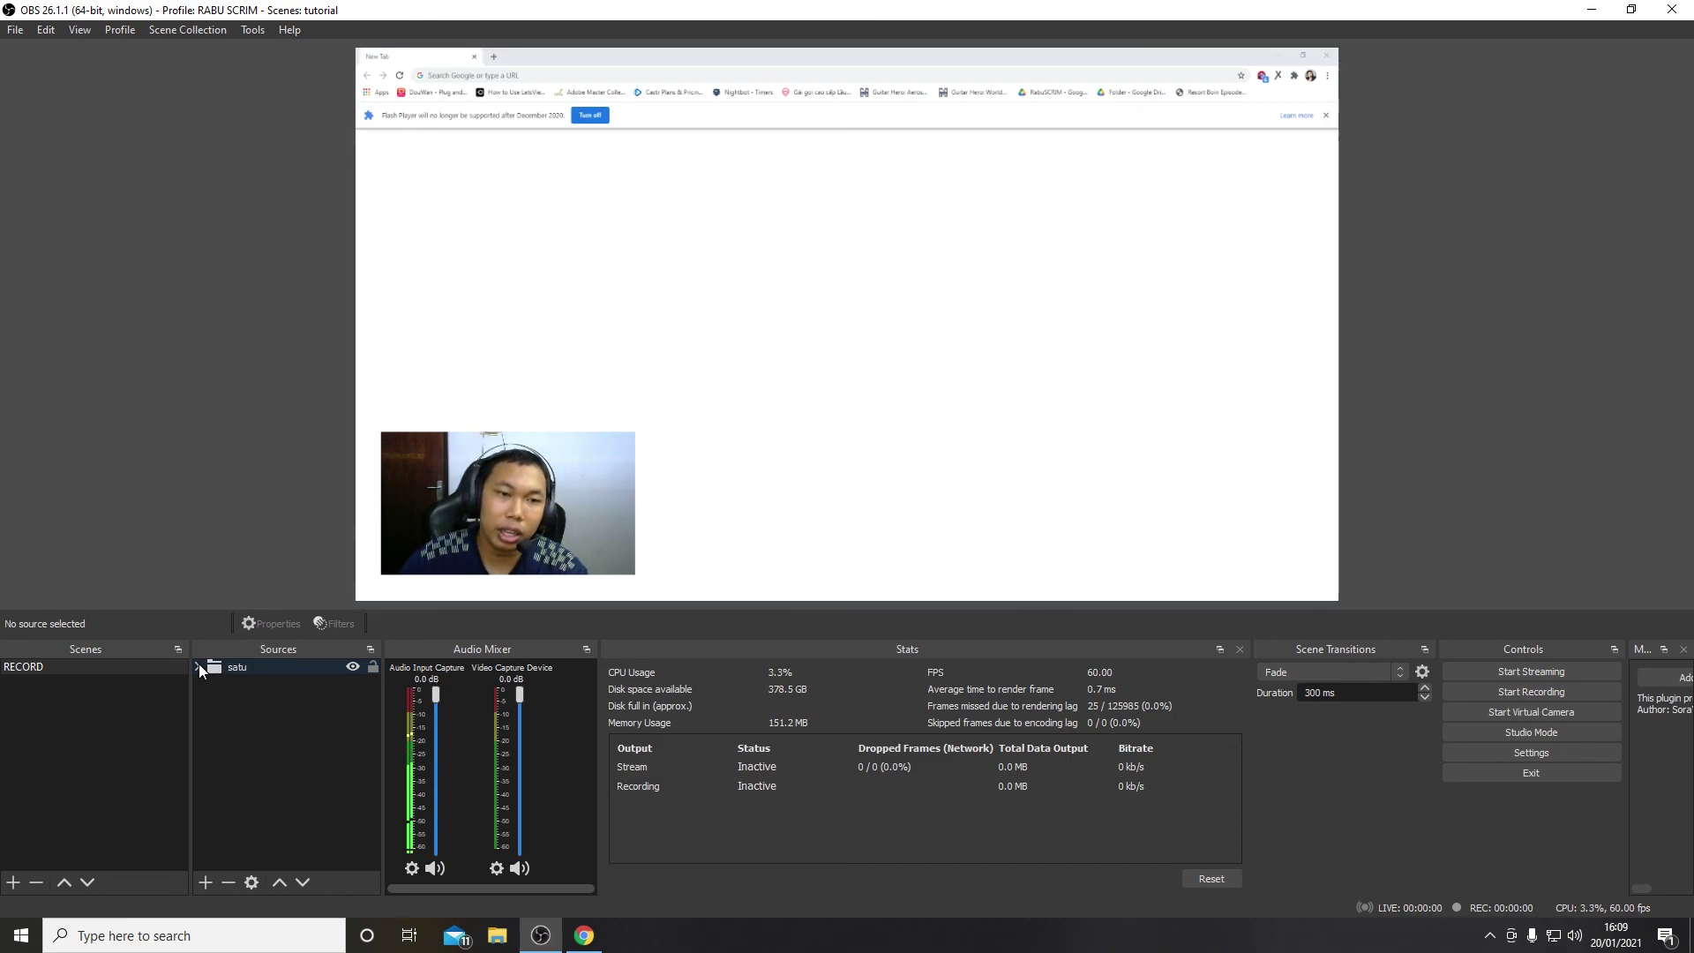
left_click(198, 666)
left_click(198, 667)
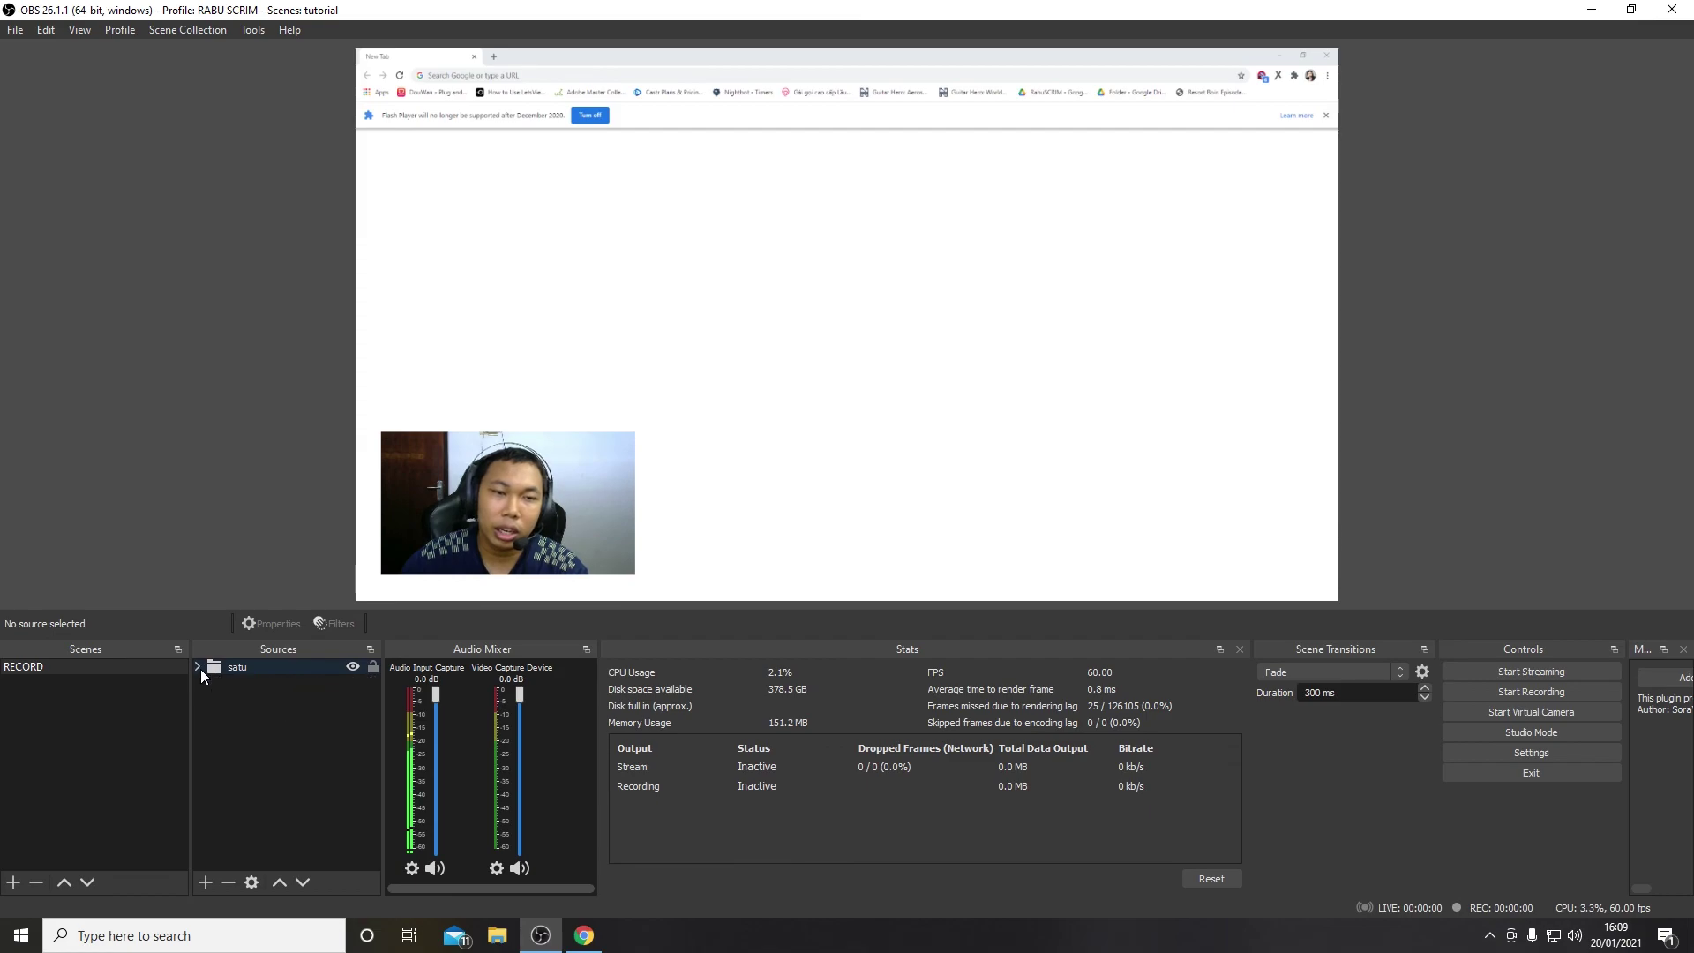